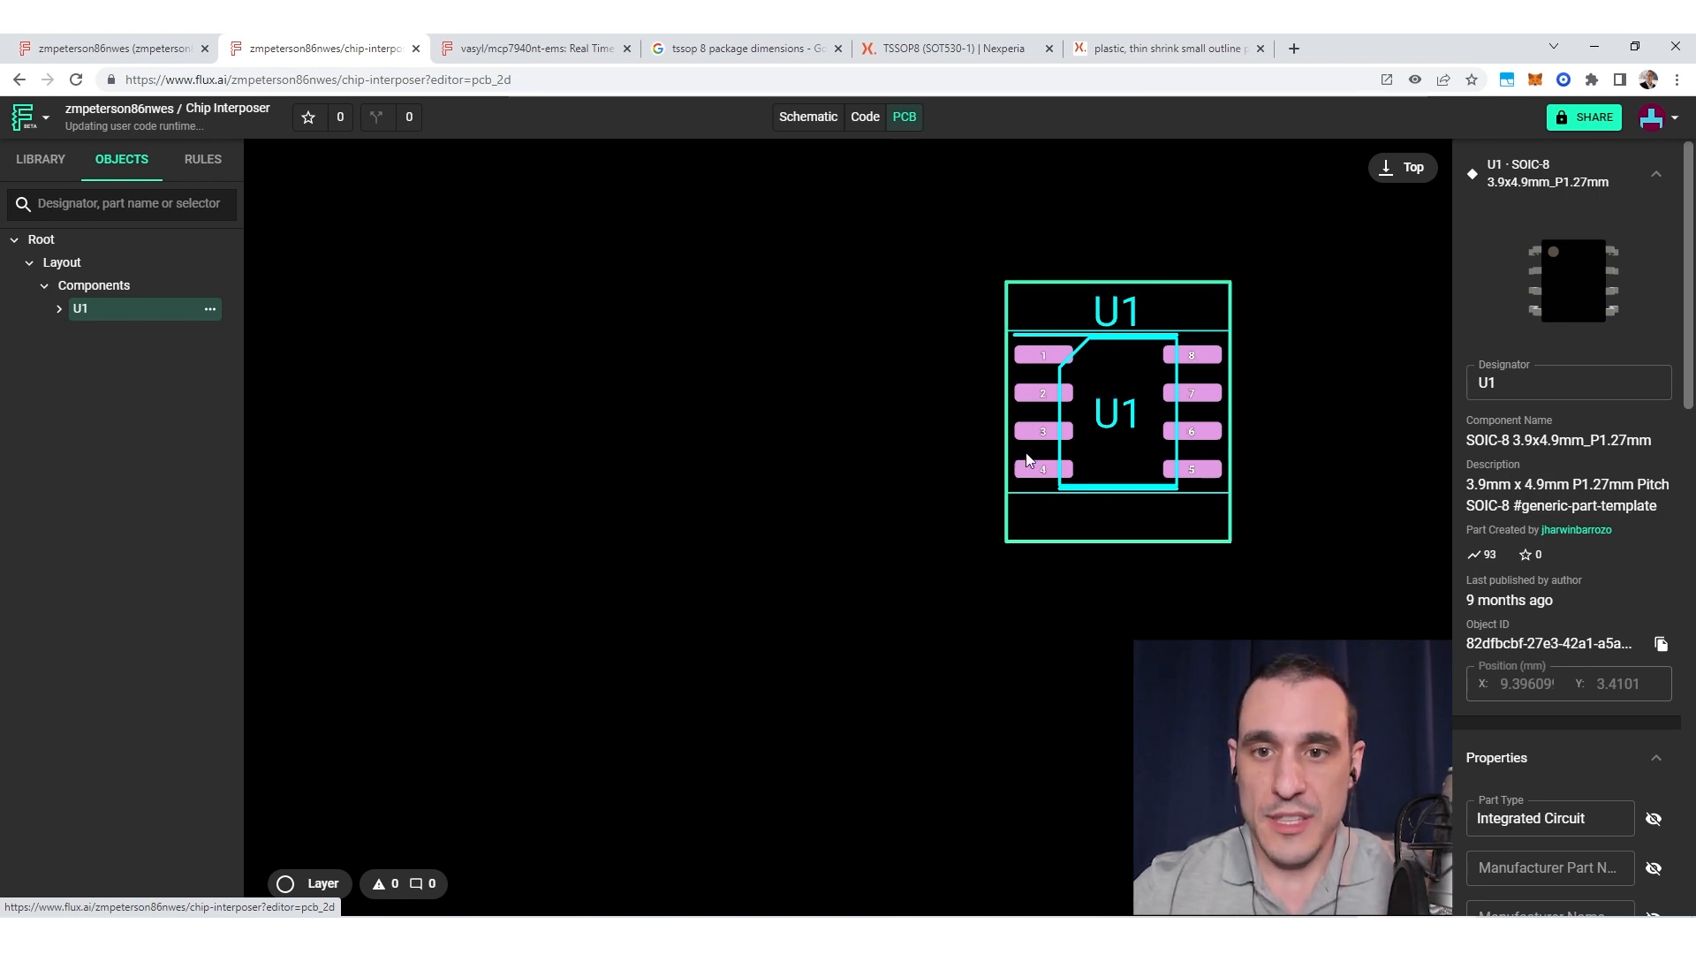
Step: Compare the MCP7940NT-E/MS part's PCB footprint with the SOIC-8 footprint of U1 in the Chip Interposer layout
left_click(538, 46)
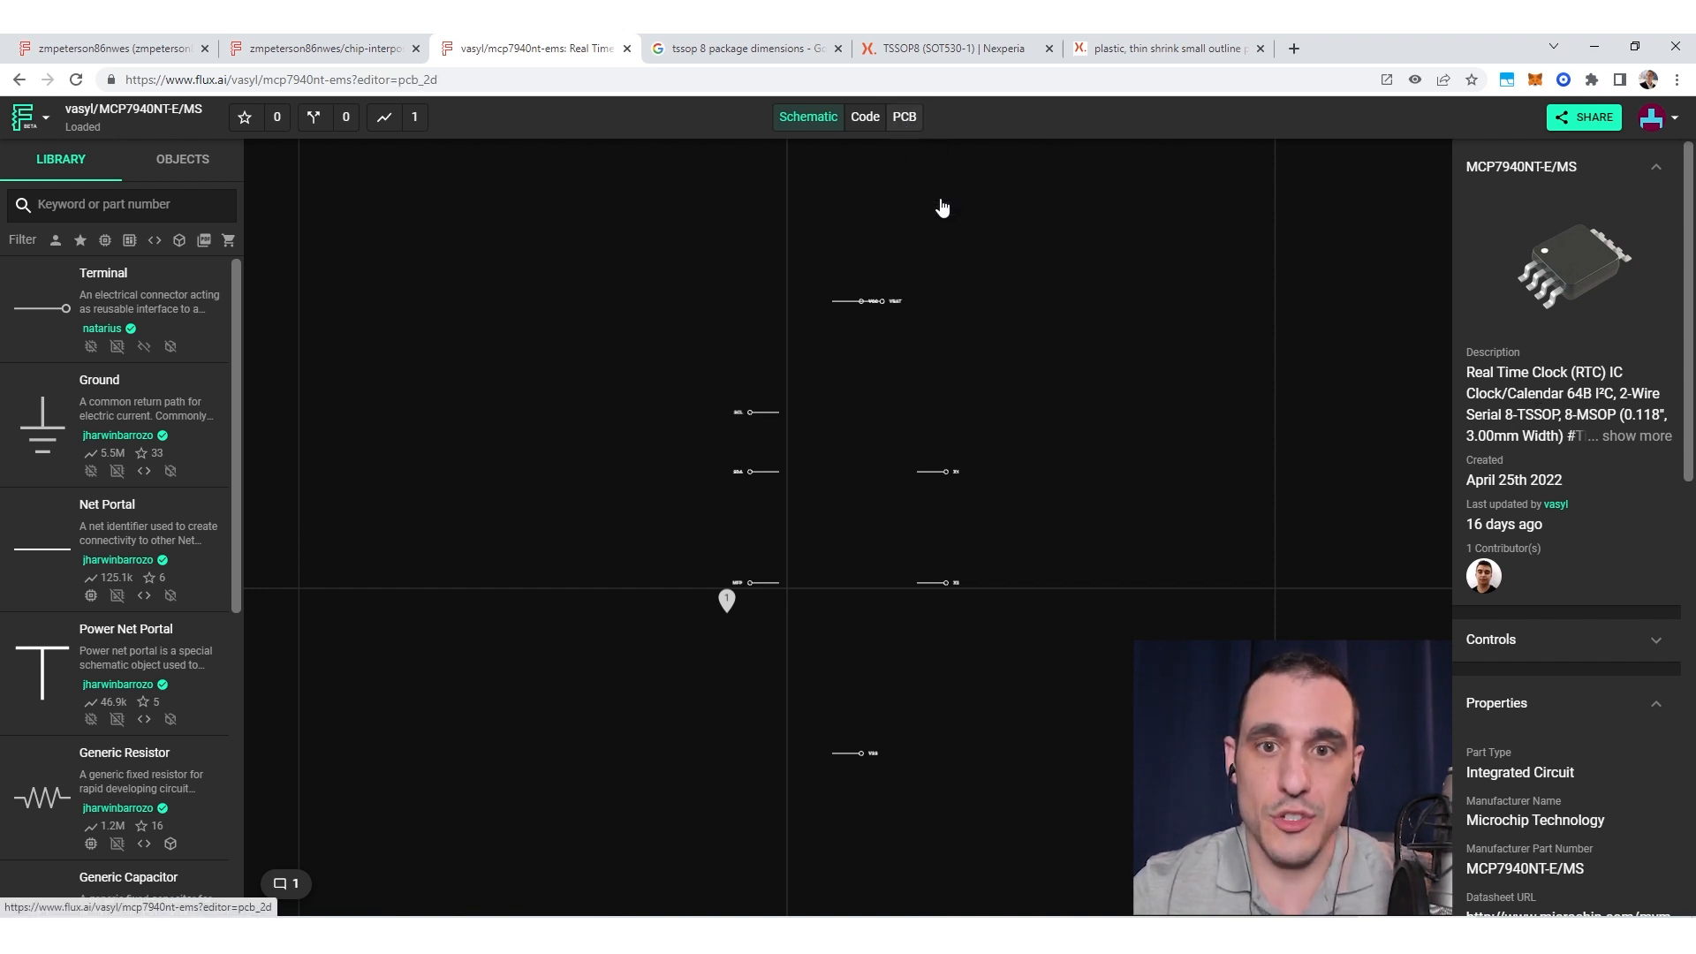
left_click(904, 118)
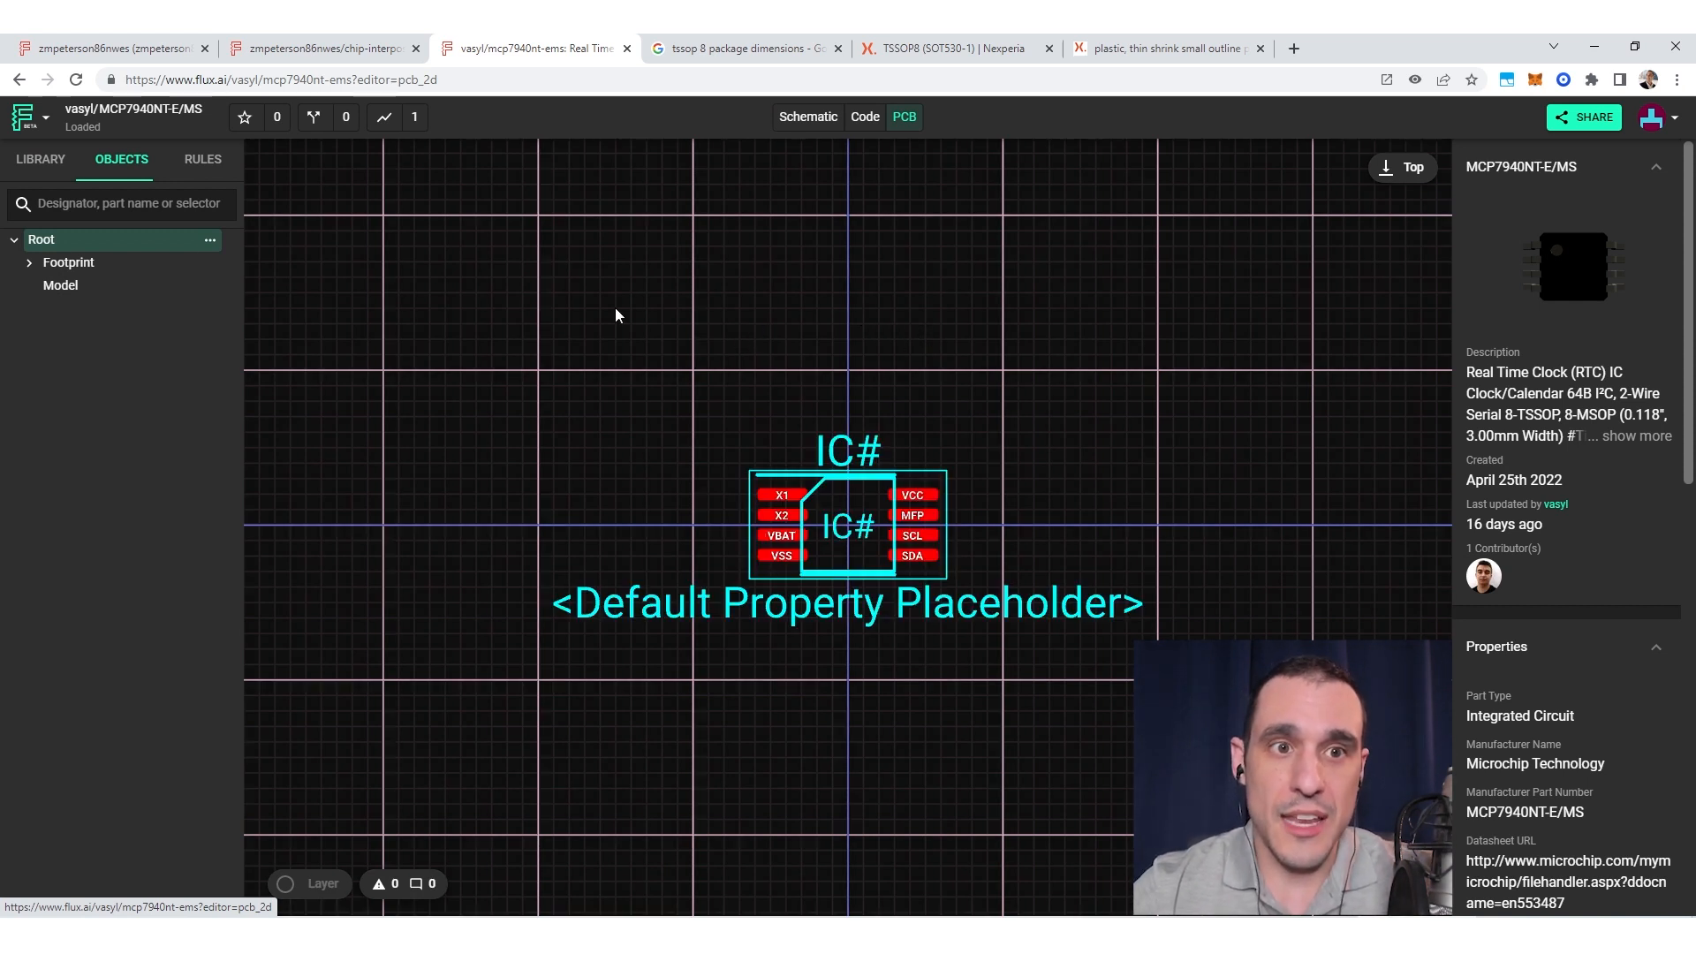
left_click(318, 48)
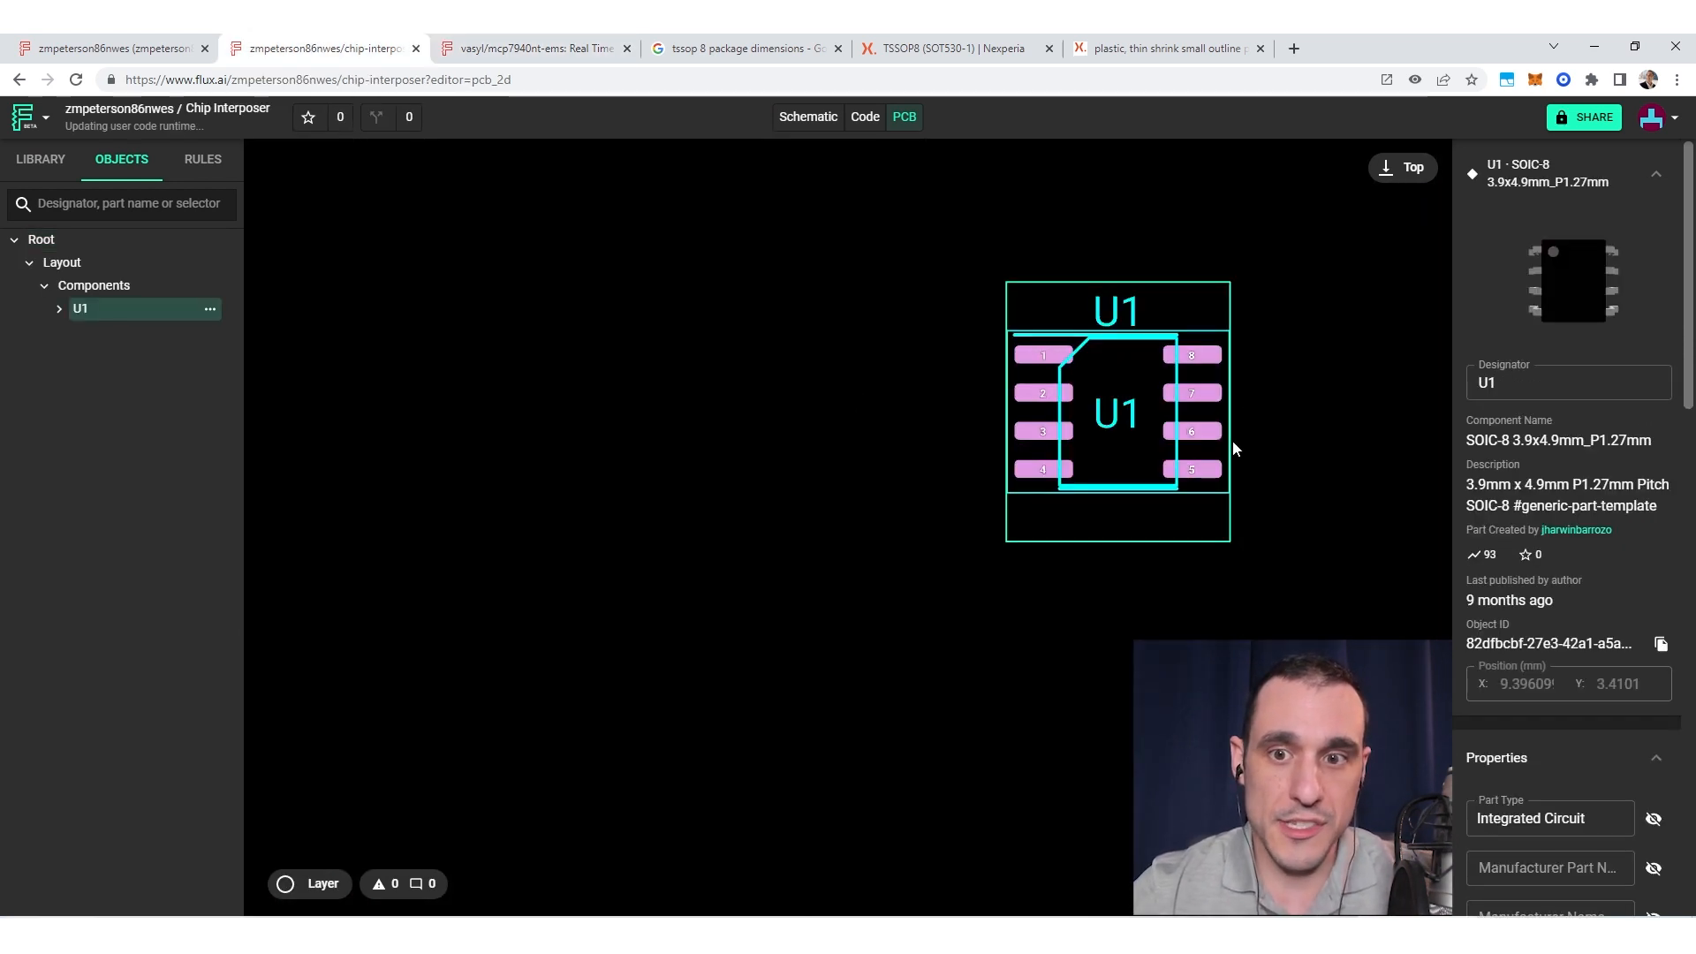
left_click(530, 48)
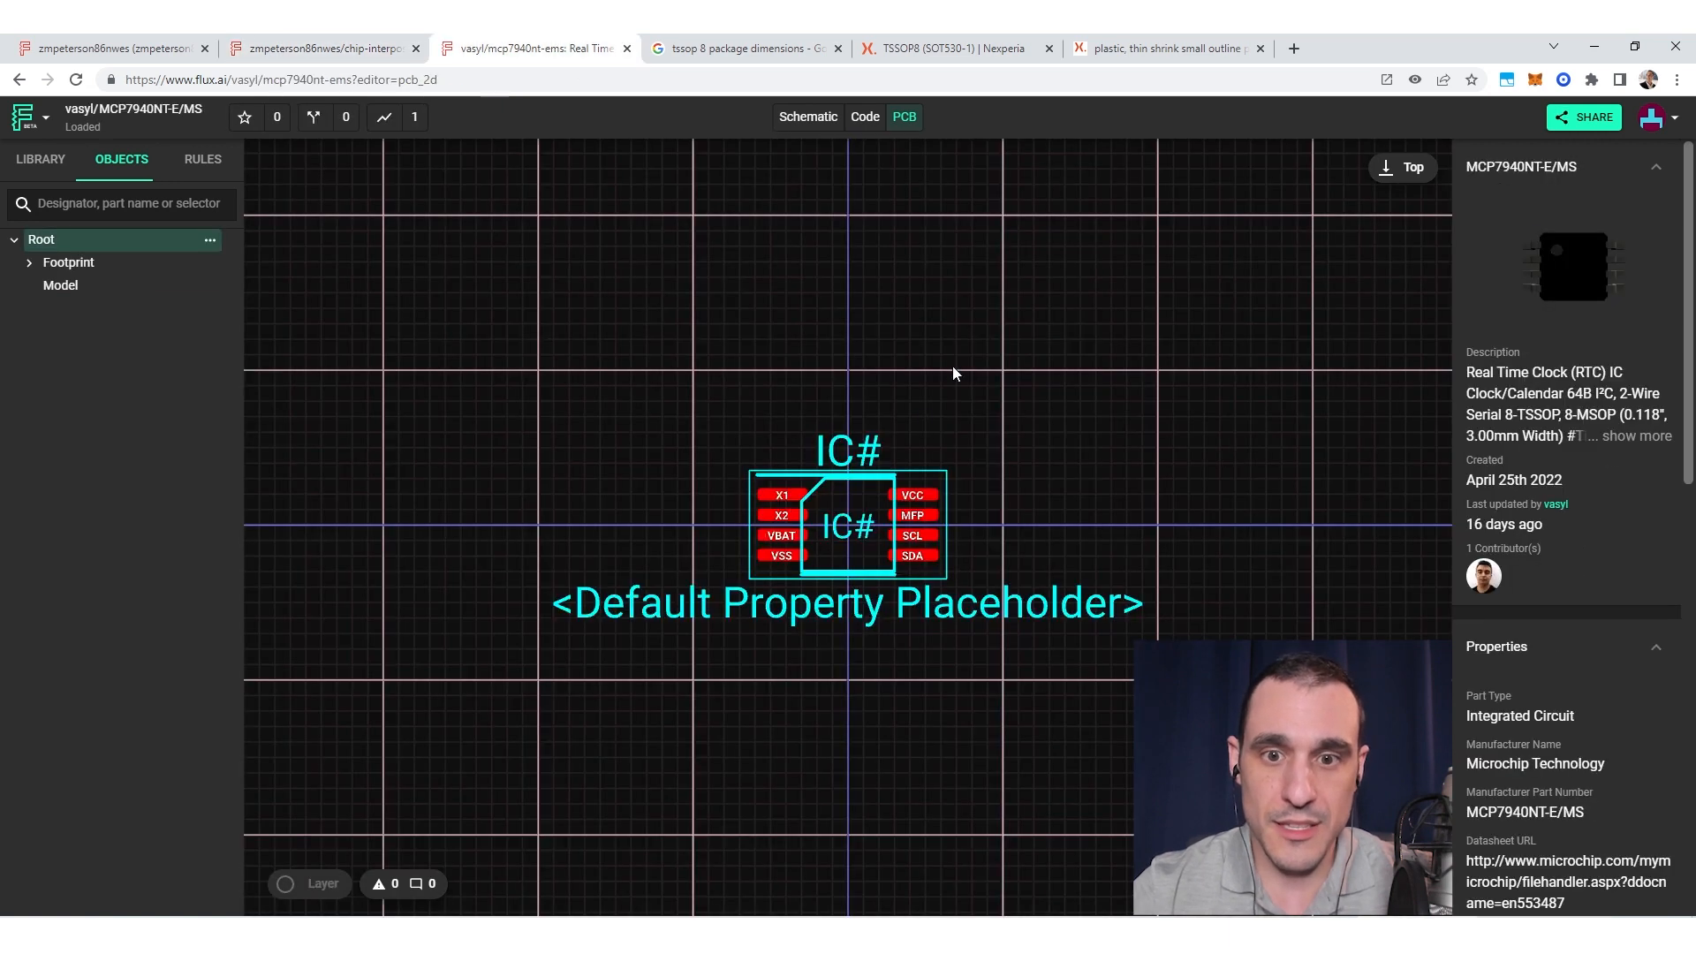
left_click(265, 49)
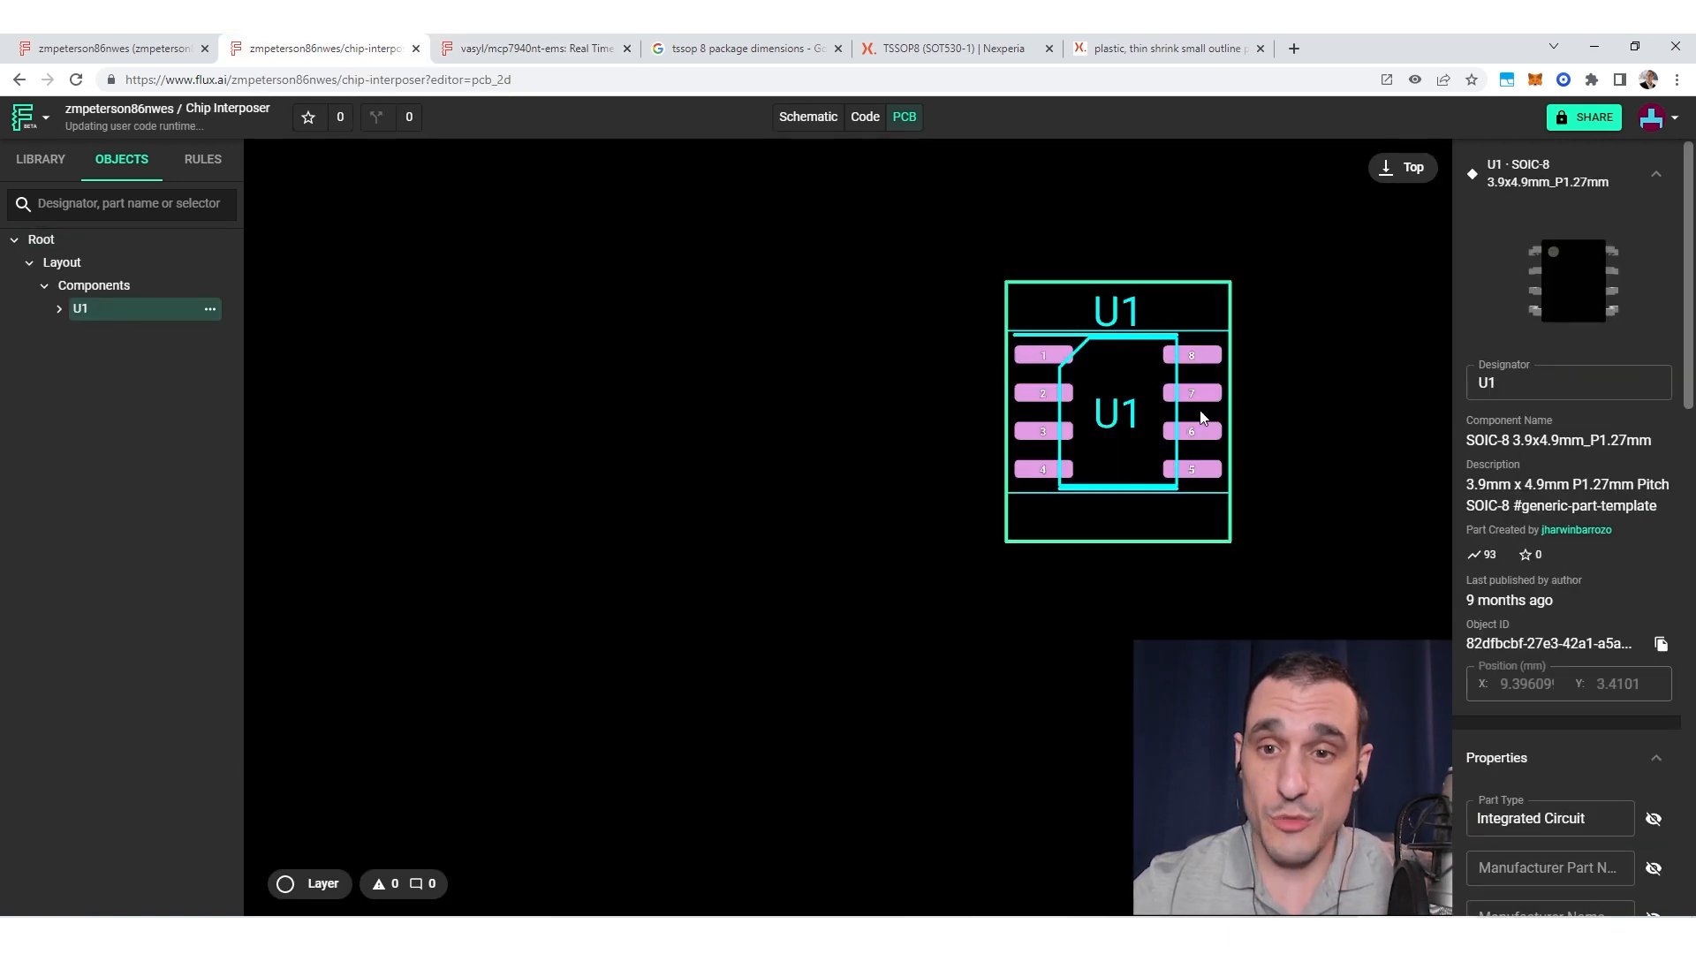
left_click(1294, 358)
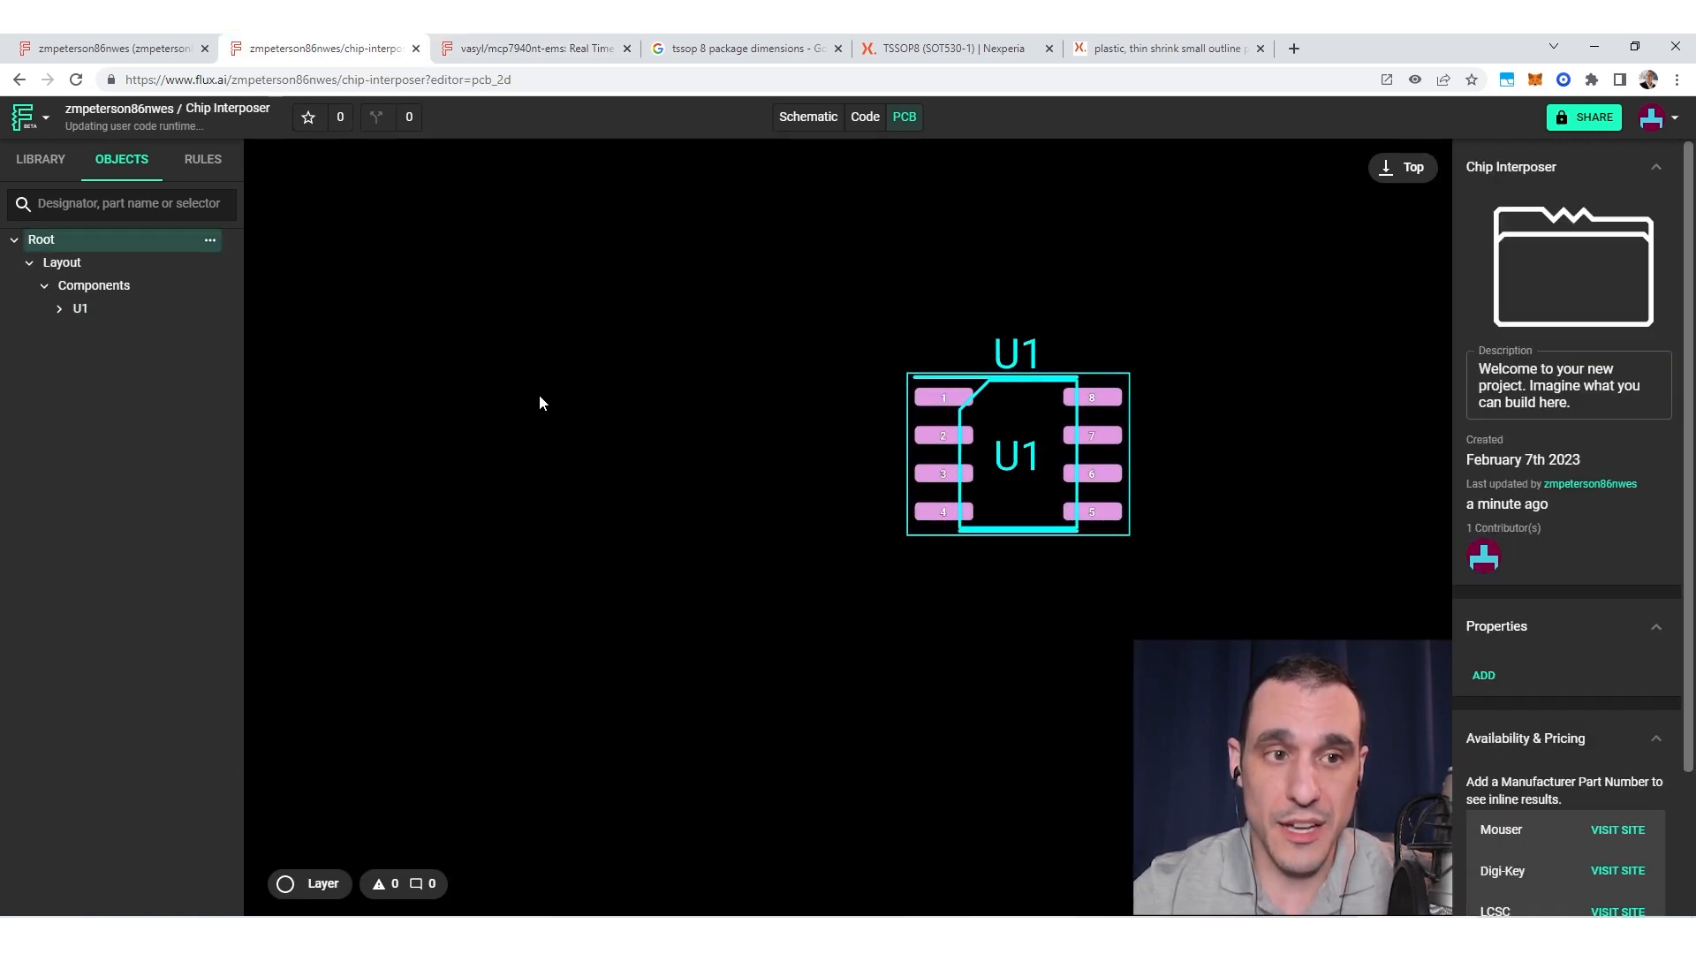
Step: Filter the library to components with footprints, search it for TO-220, browse the results and clear the search
left_click(44, 177)
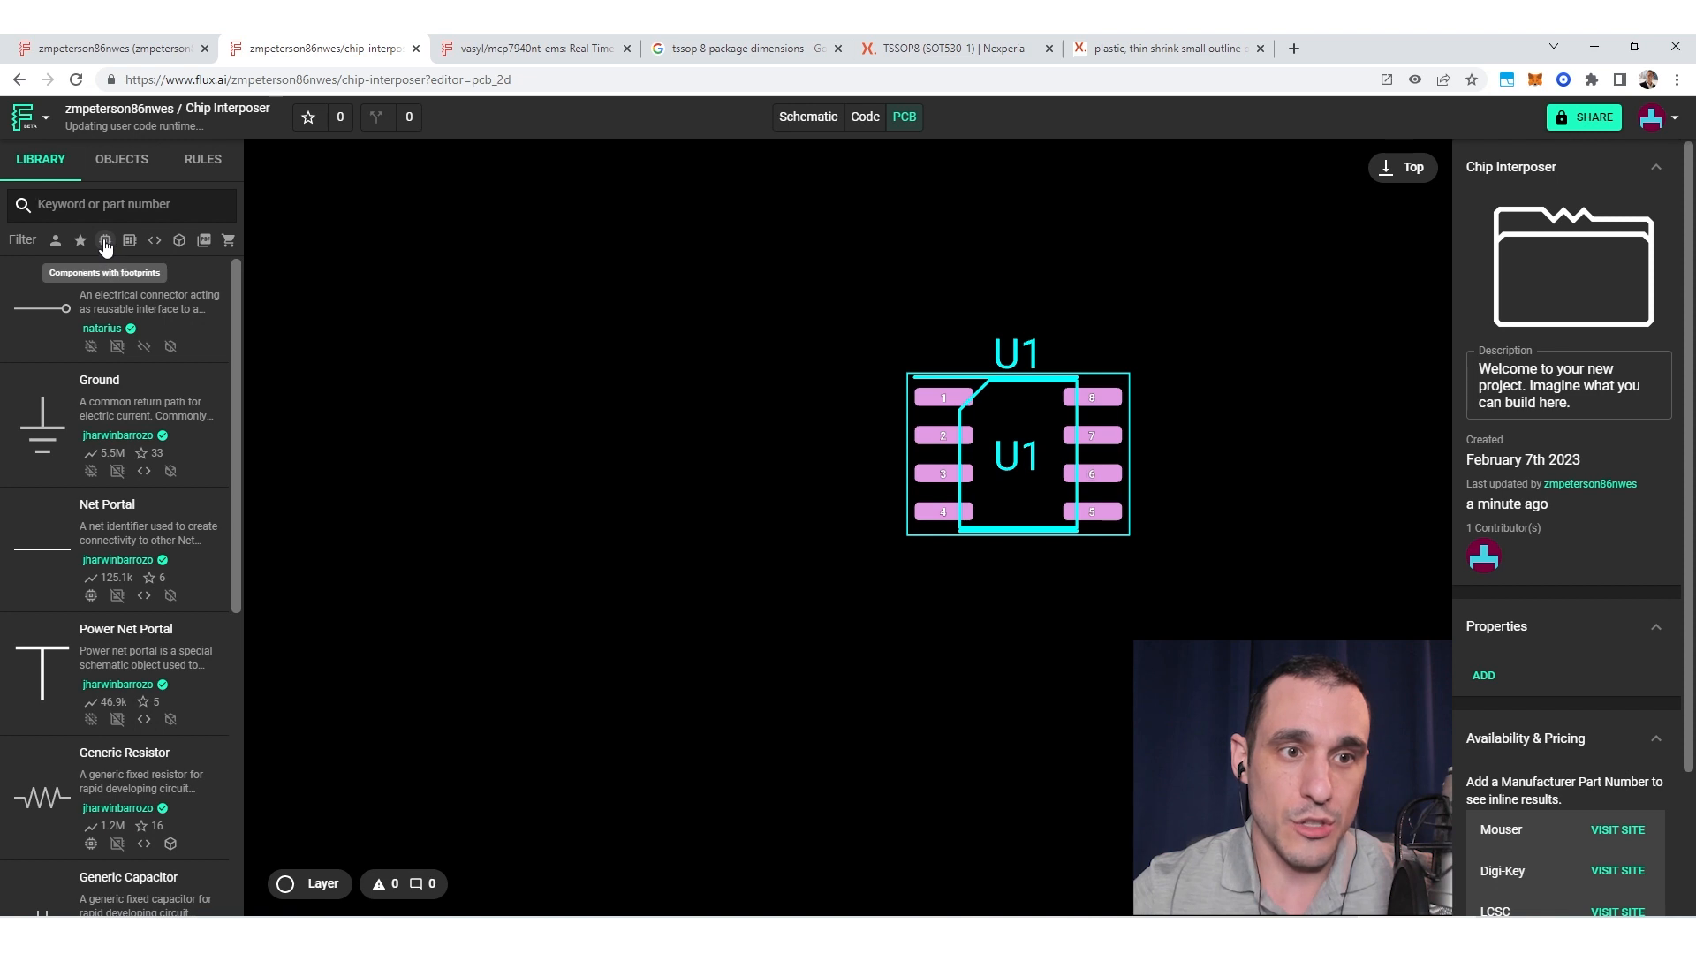
left_click(105, 237)
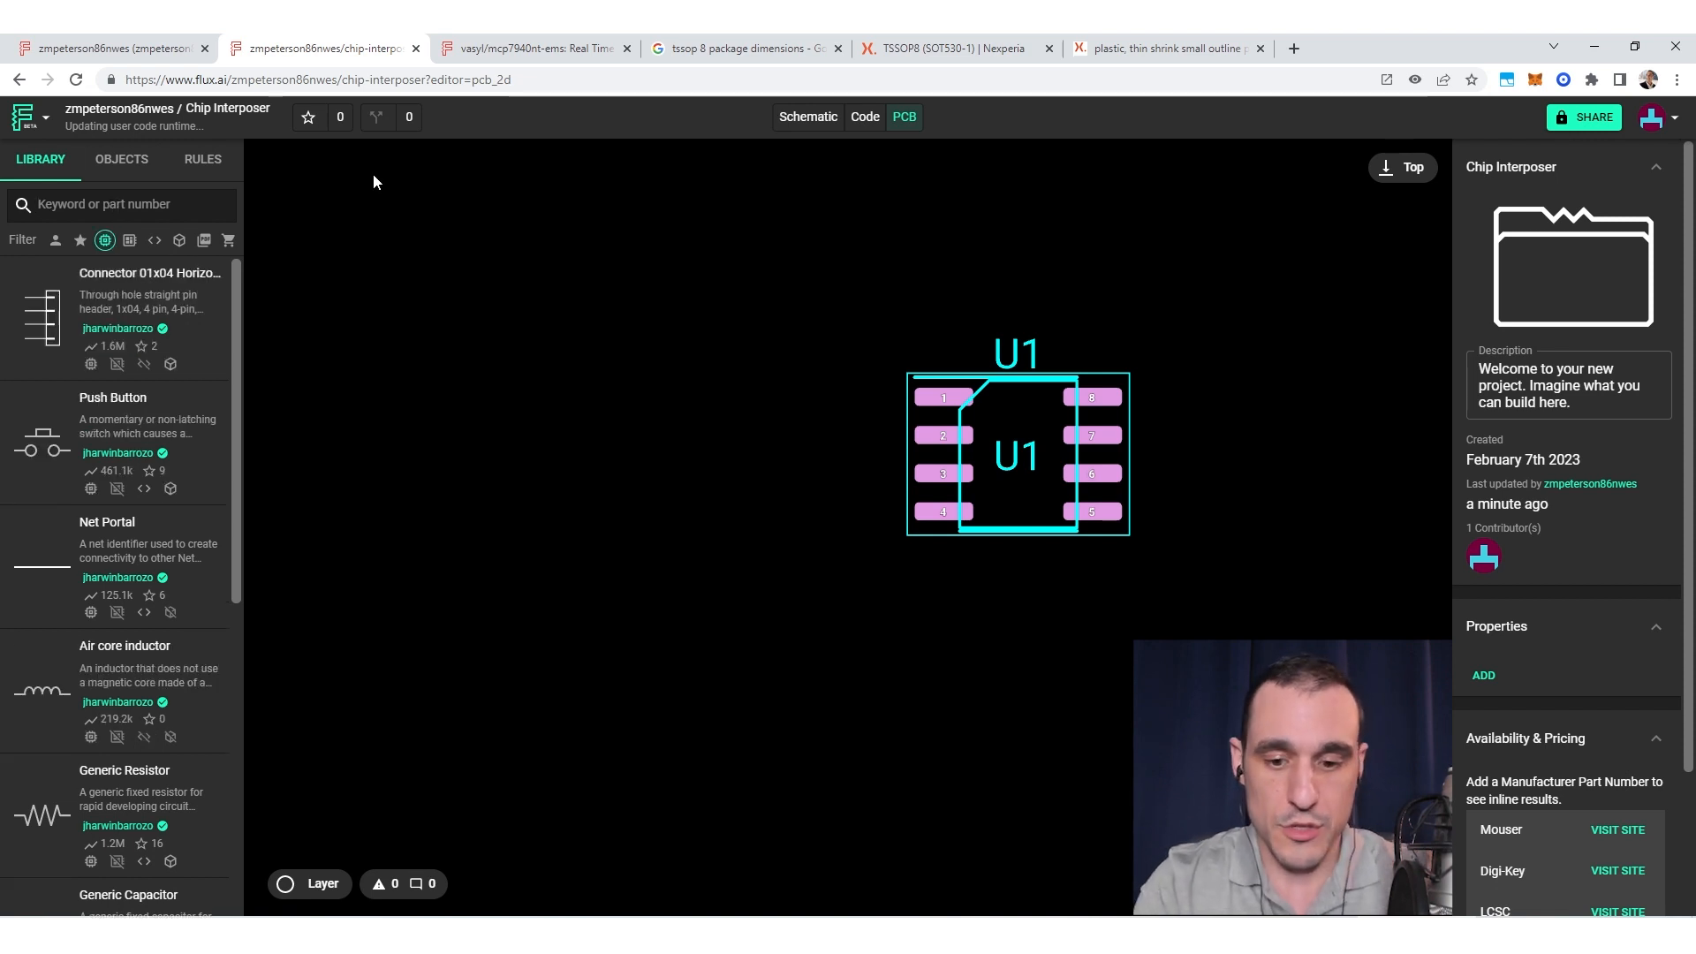
type("TO-220")
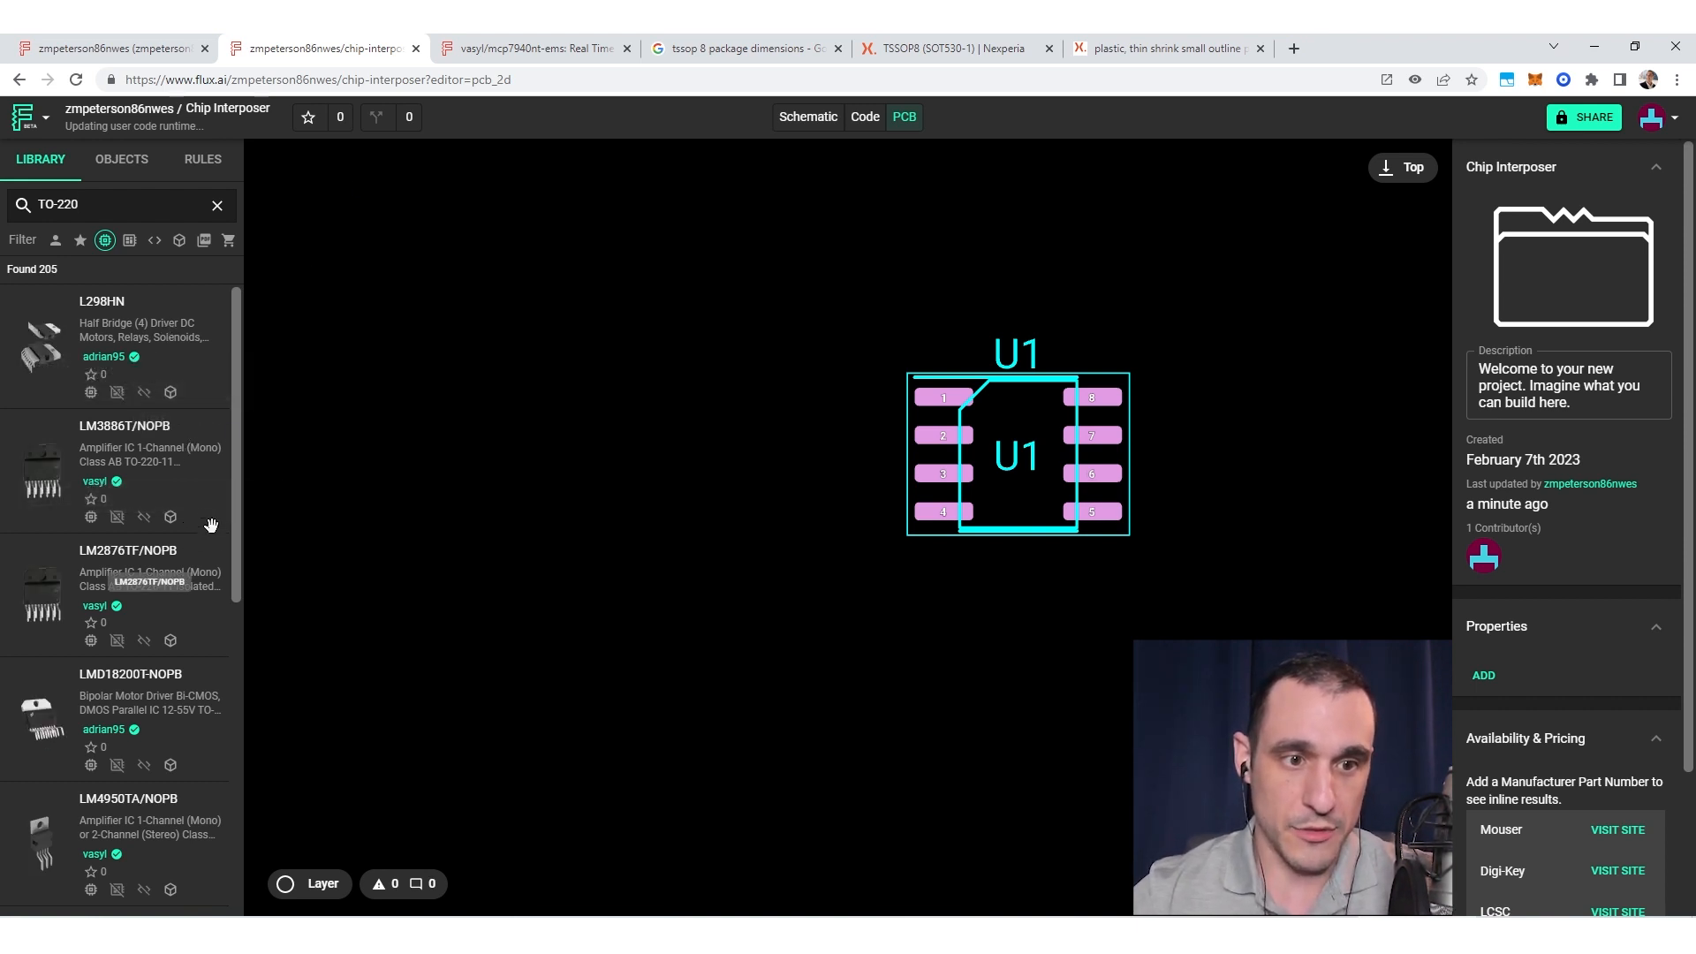
scroll(200, 521, "down", 4)
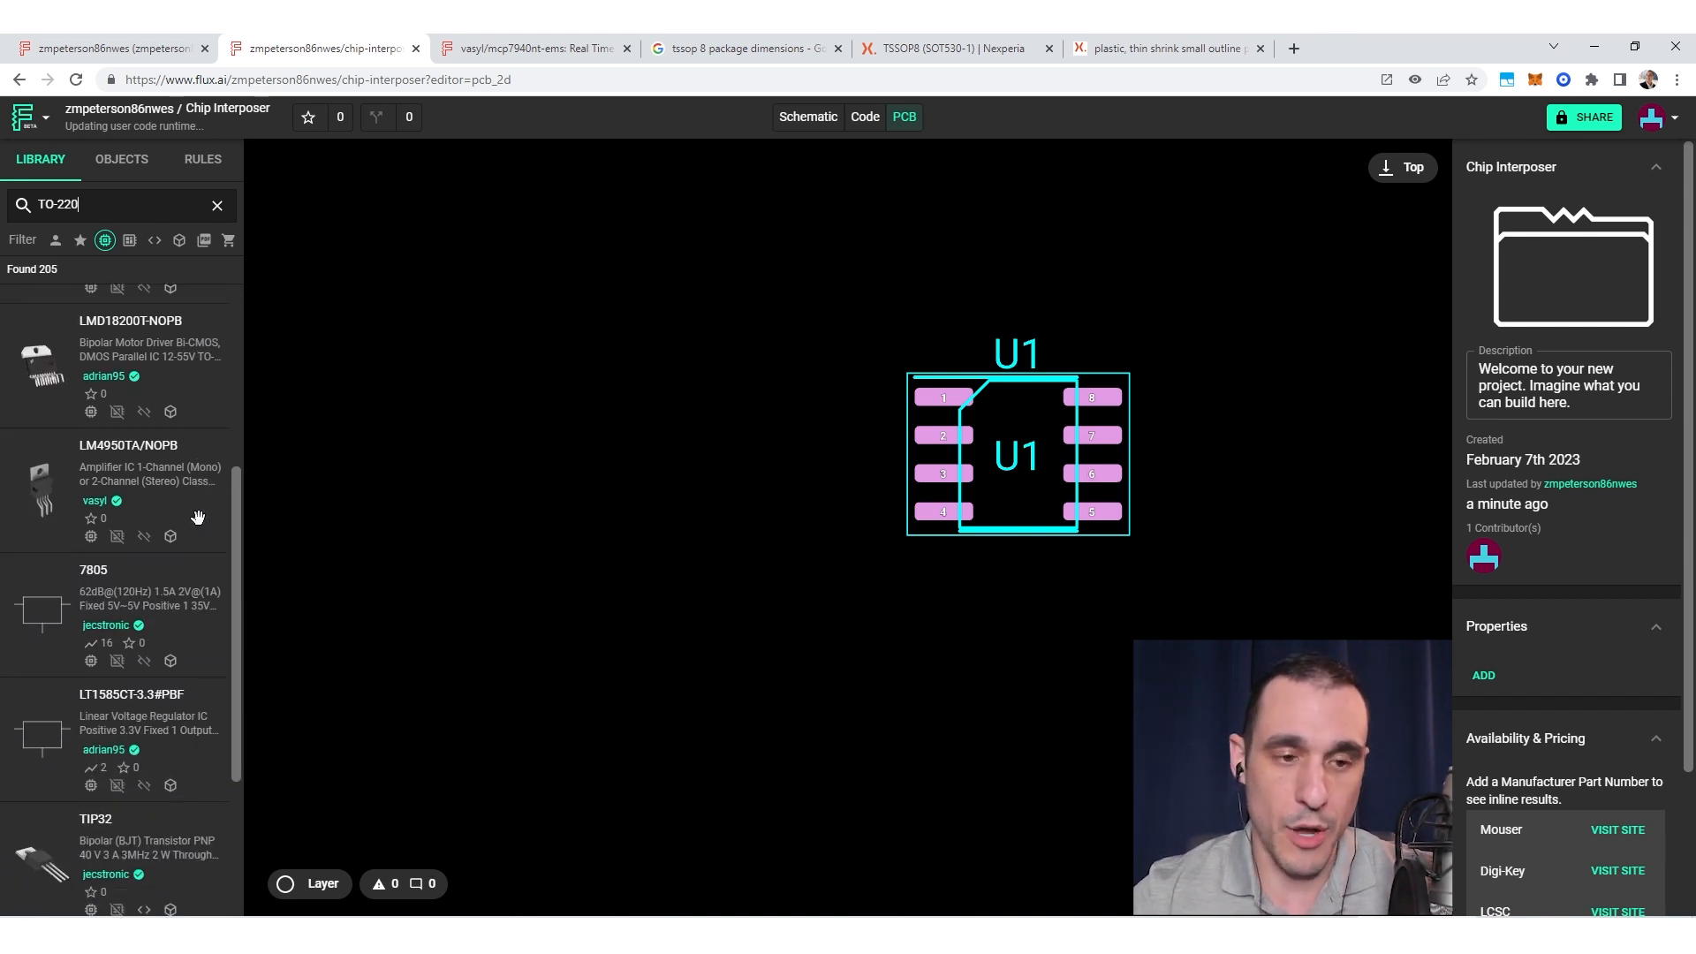
scroll(198, 517, "up", 2)
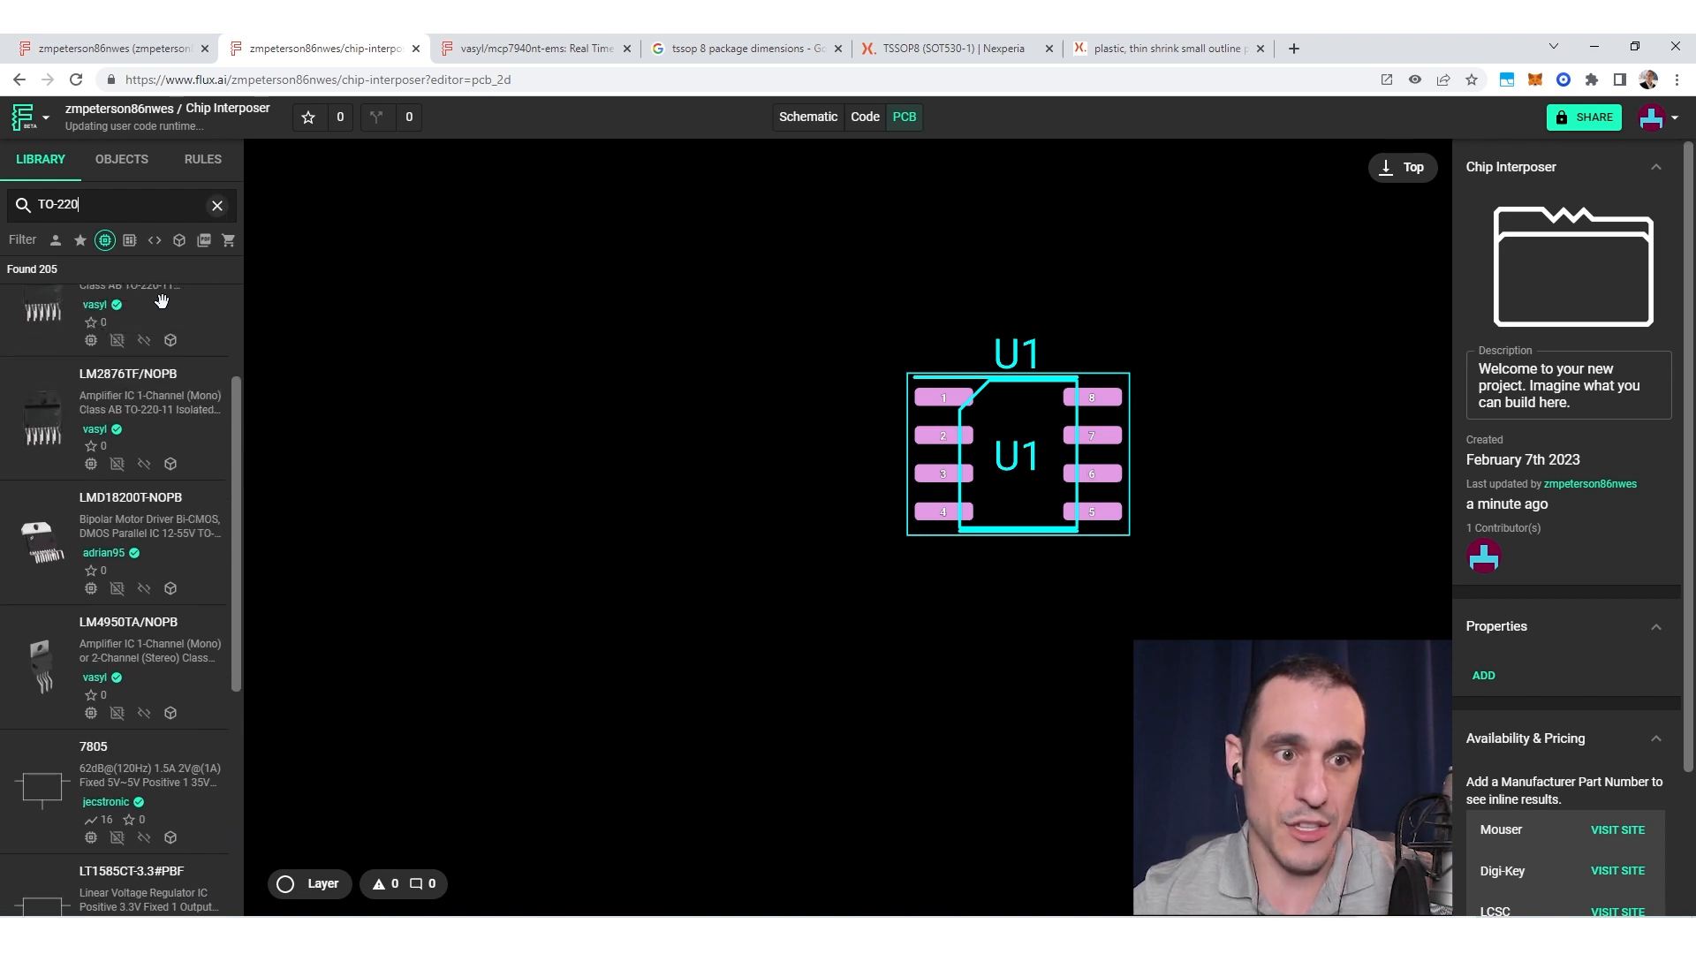
left_click(216, 205)
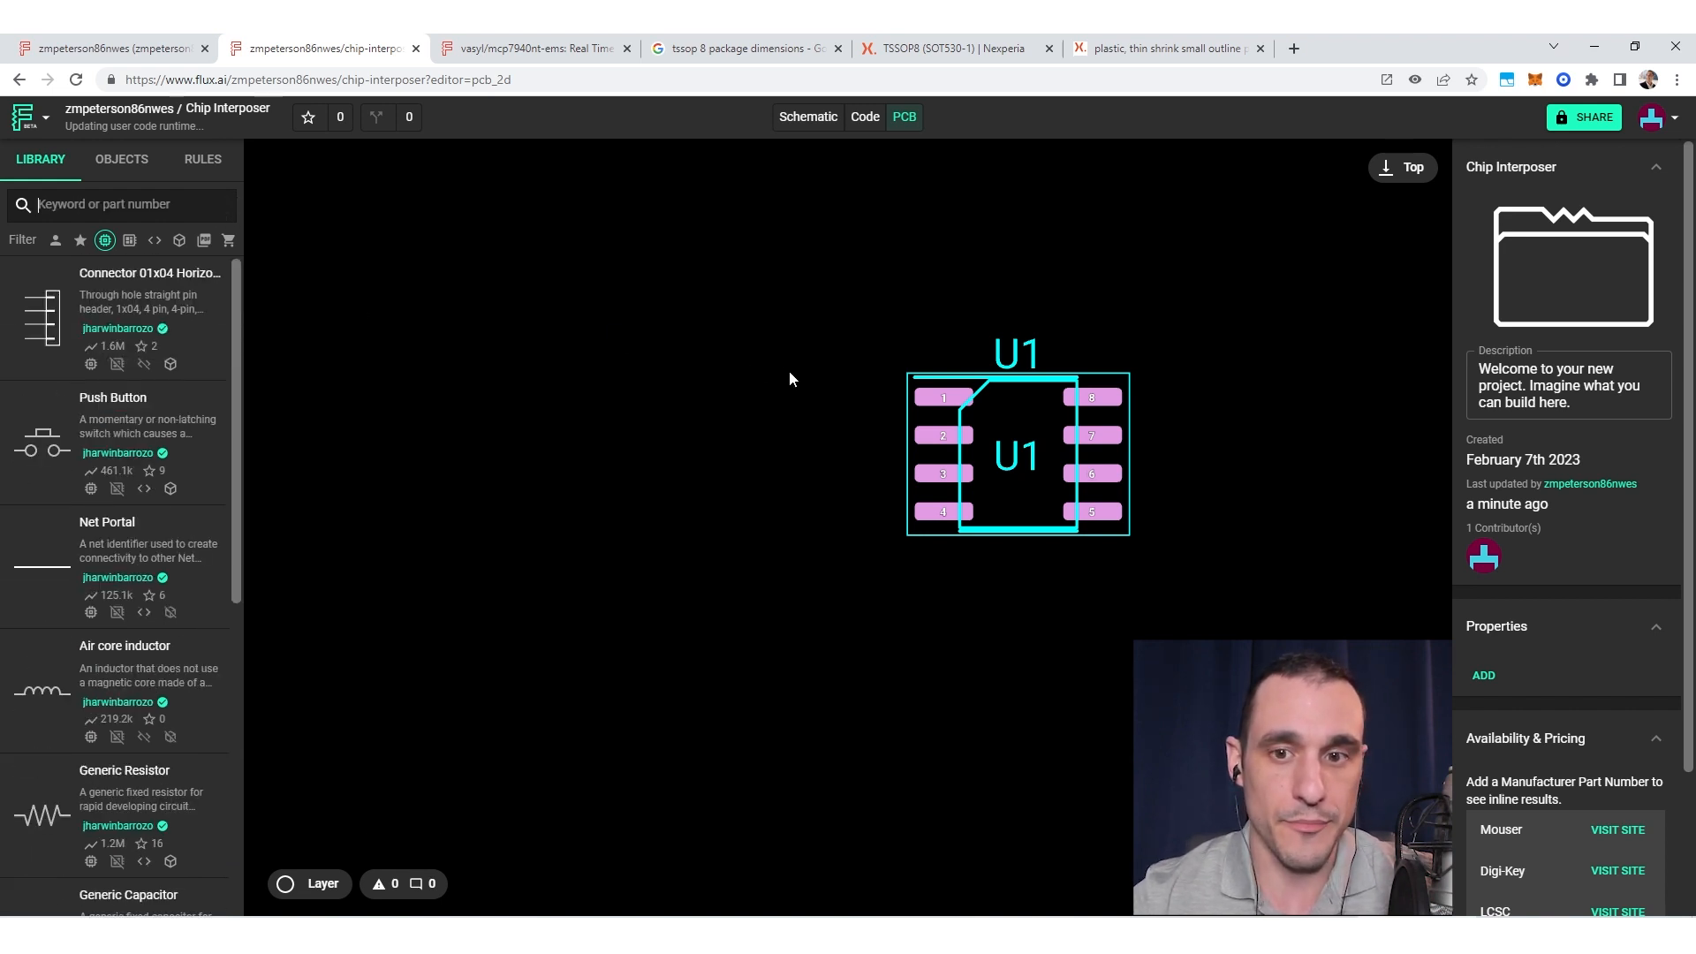
Step: Examine U1's footprint in the Chip Interposer PCB layout and its symbol in the schematic
middle_click_drag(969, 330, 753, 325)
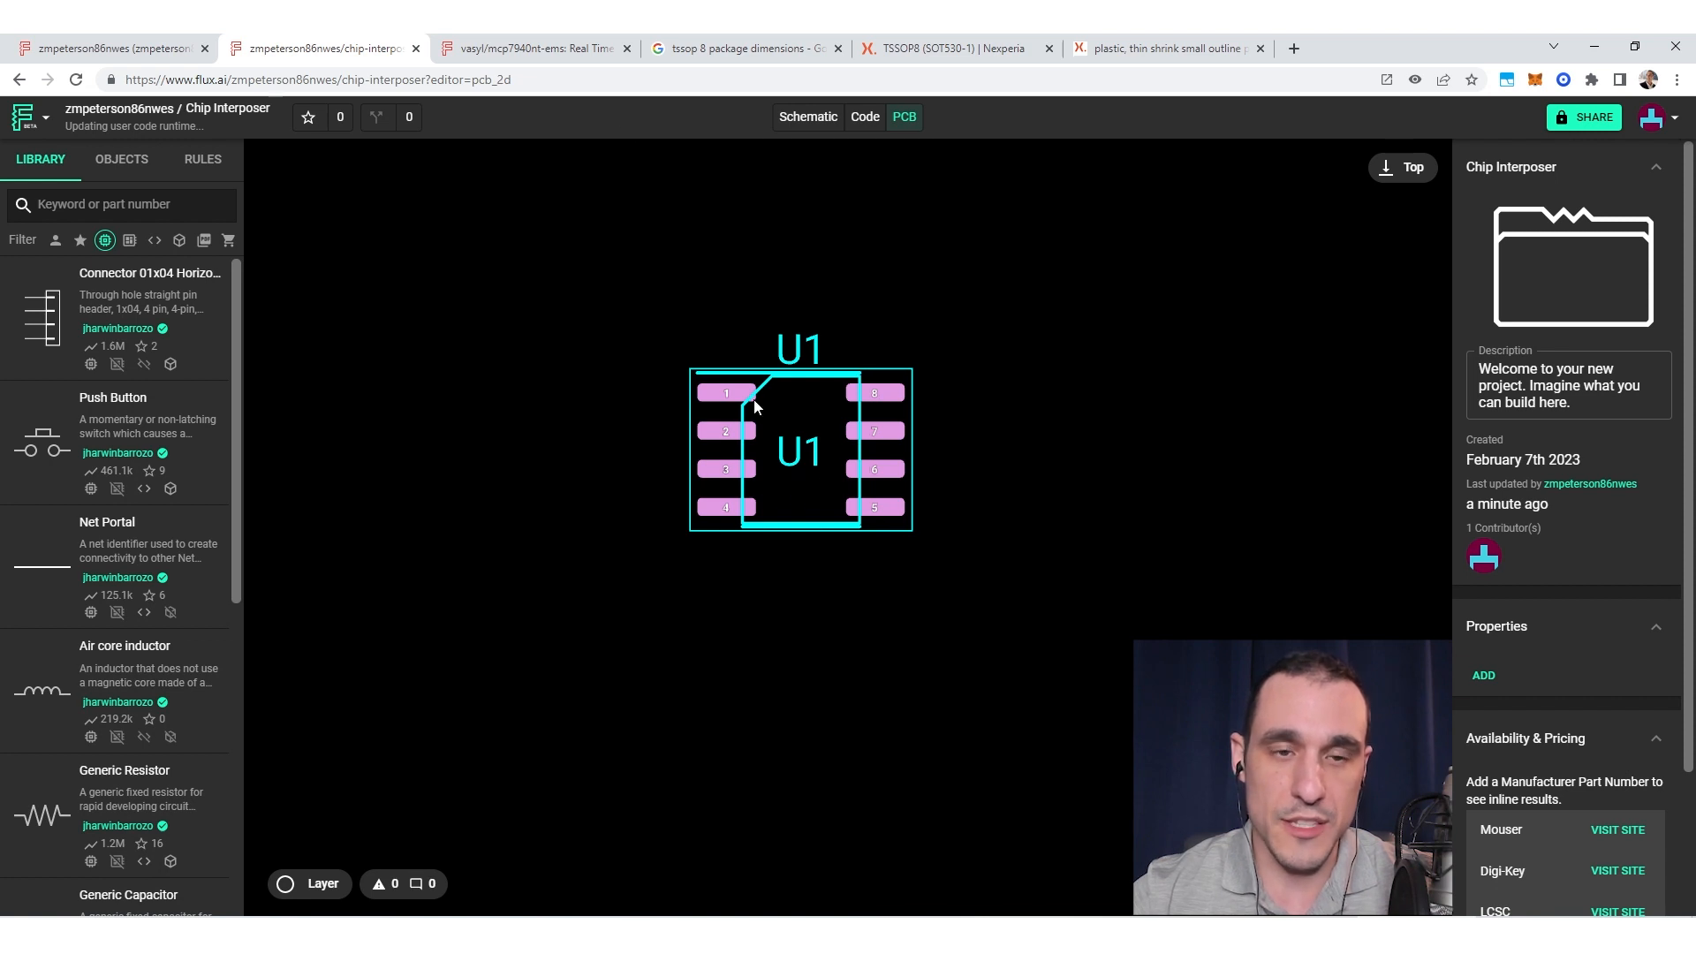
left_click(530, 48)
left_click(350, 48)
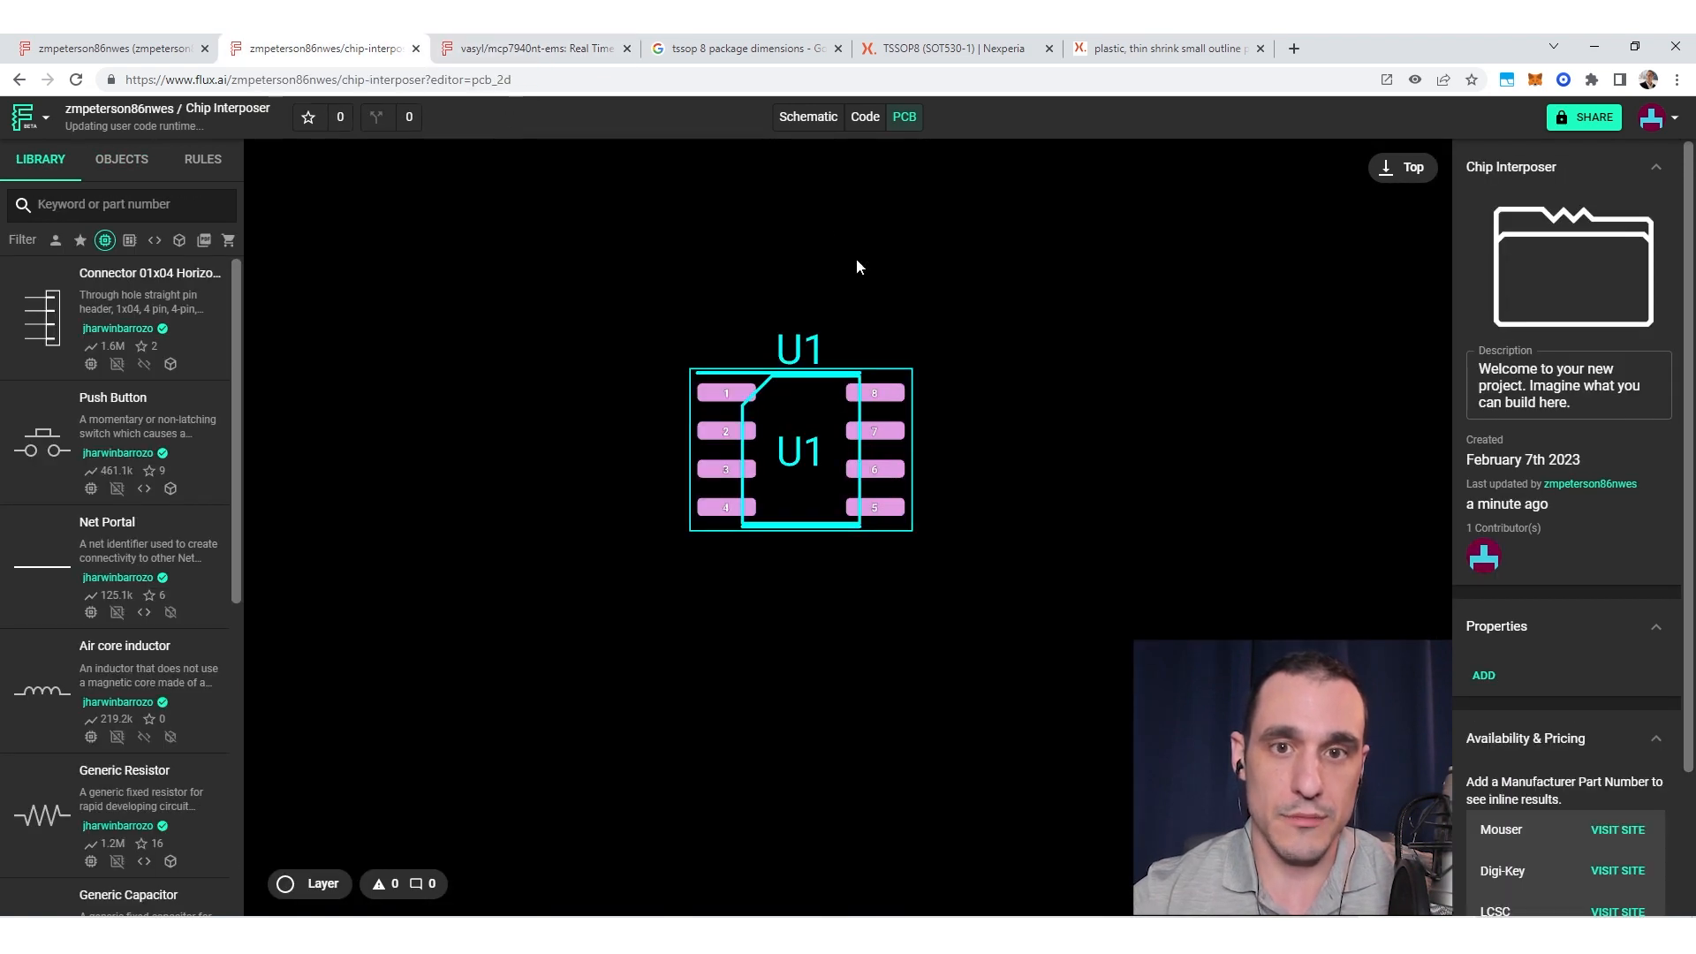
left_click(802, 118)
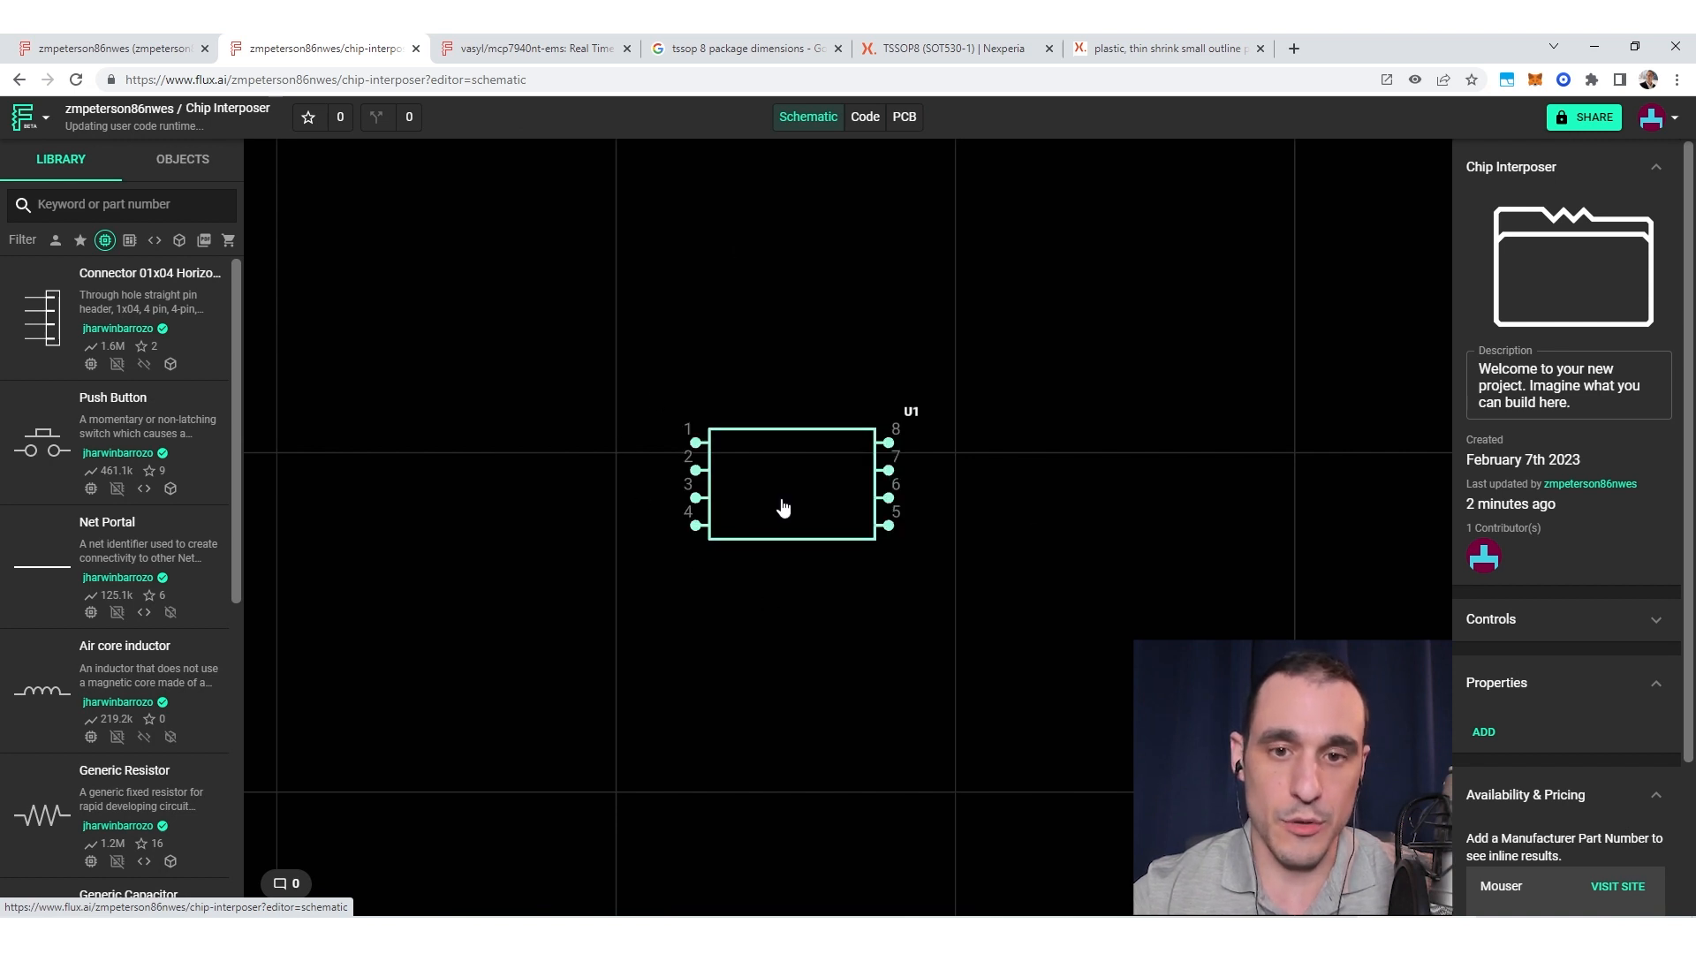
Step: Clone the MCP7940NT-E/MS project into the user's own account
left_click(508, 47)
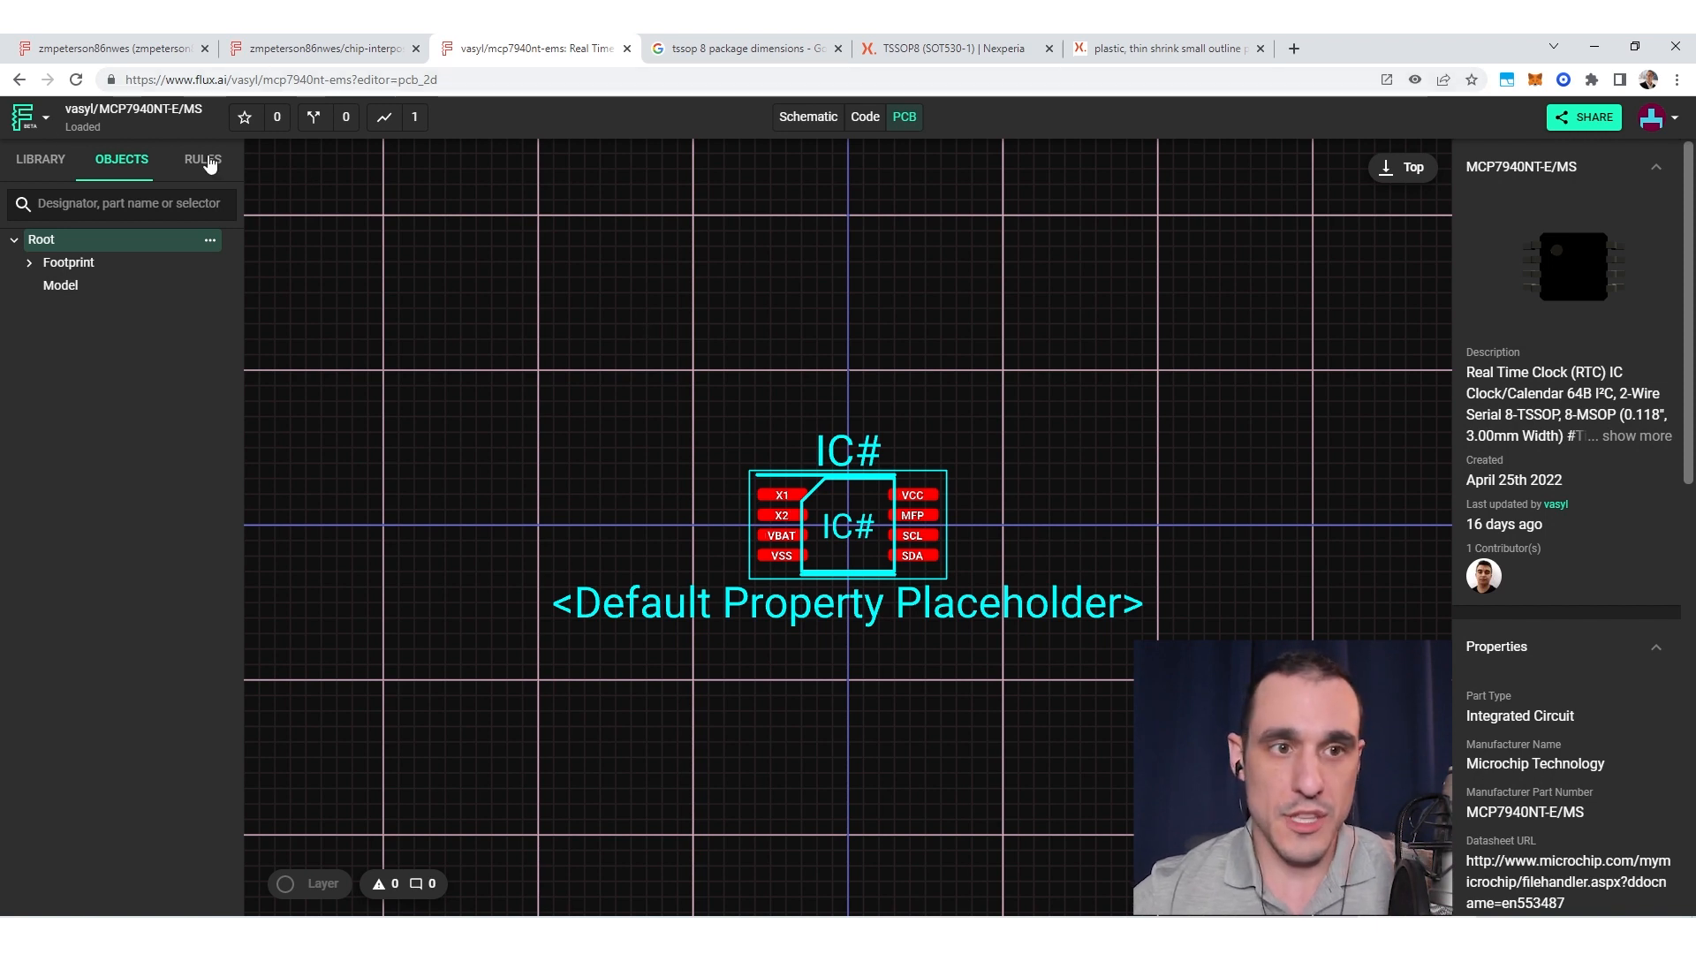
left_click(32, 123)
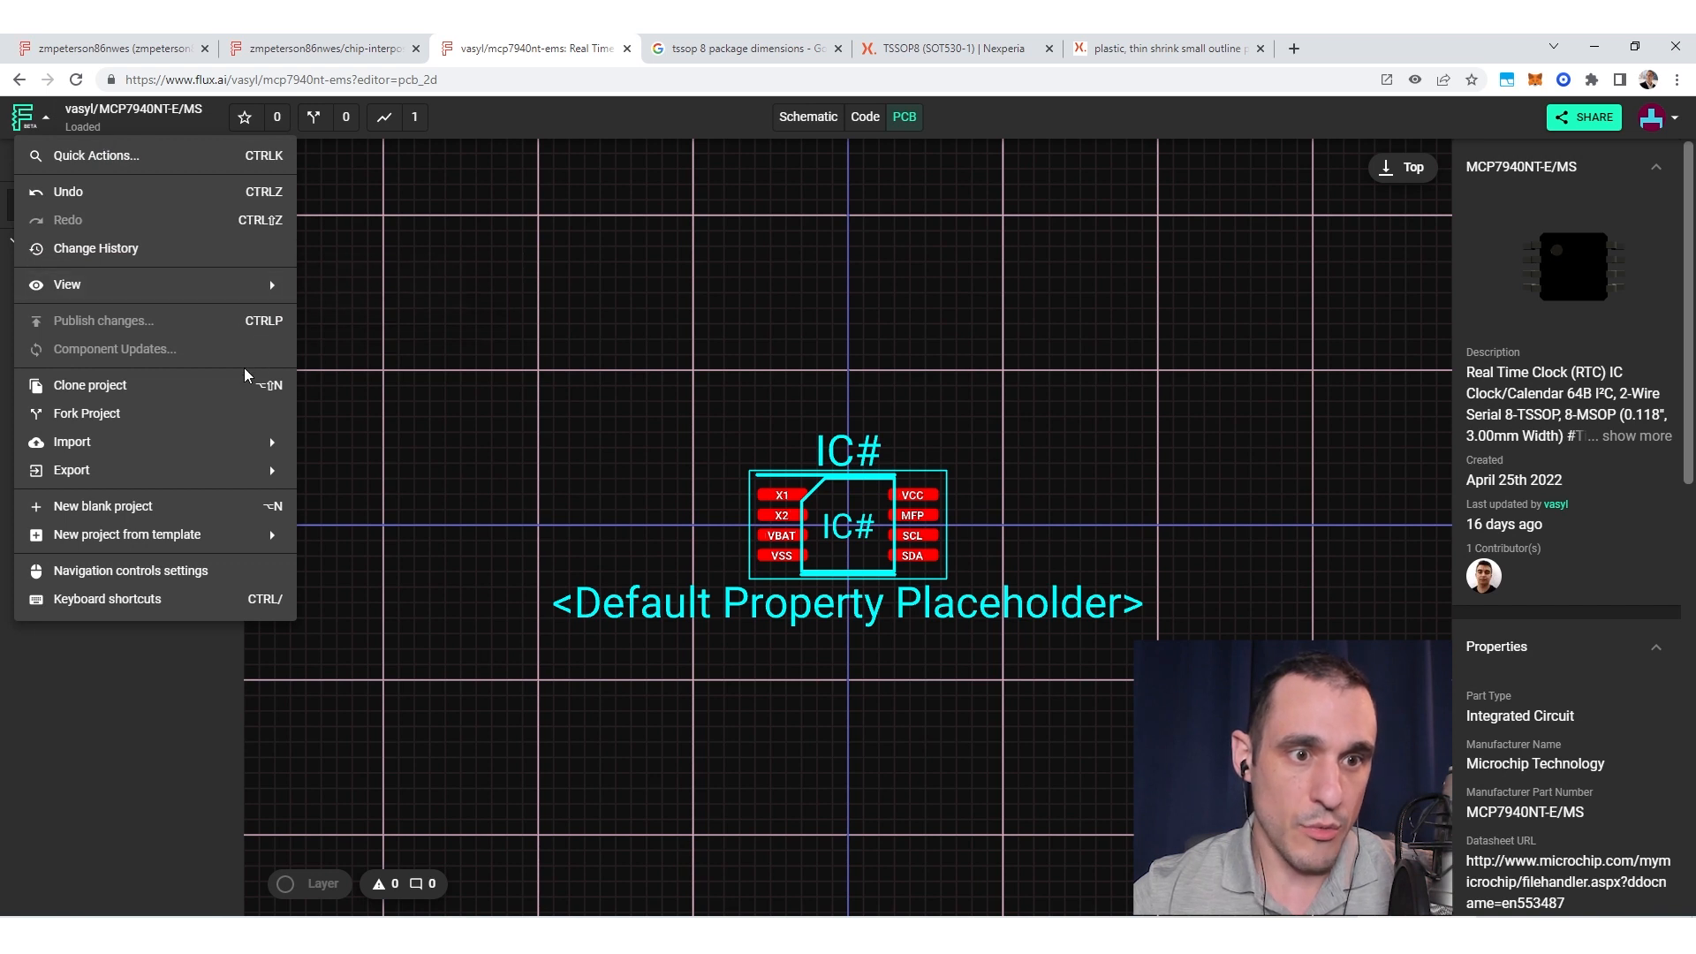
left_click(174, 389)
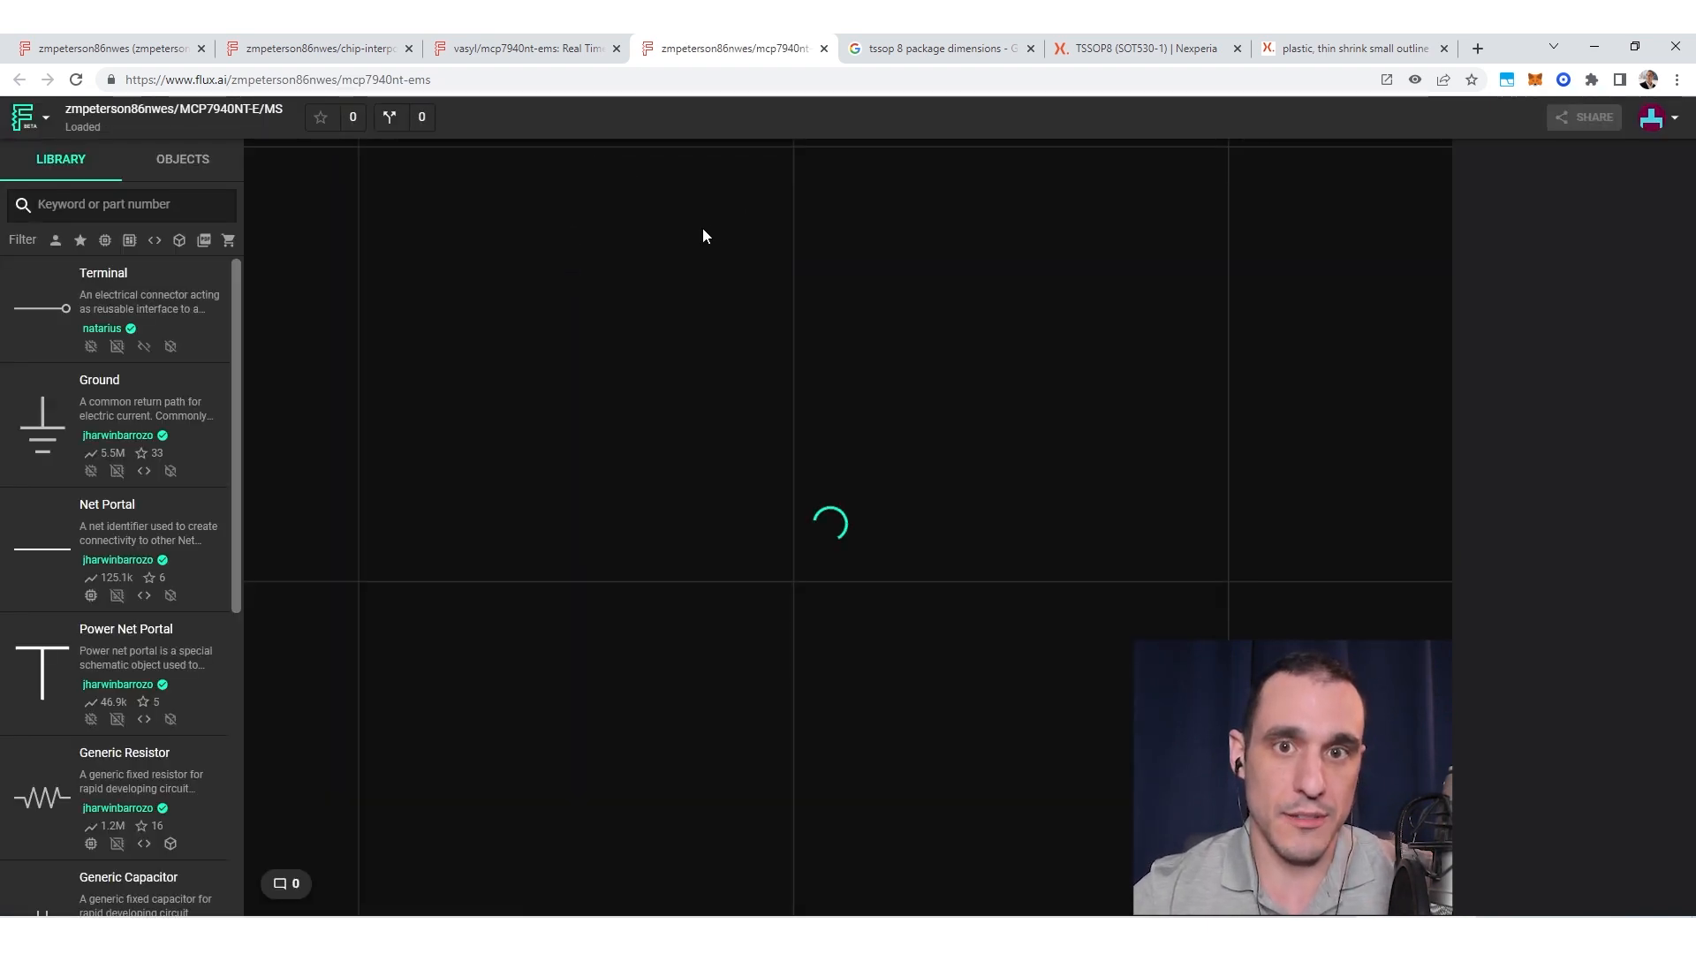
Step: Compare the cloned MCP7940NT-E/MS schematic with the Chip Interposer schematic and the original part's PCB footprint
left_click(338, 37)
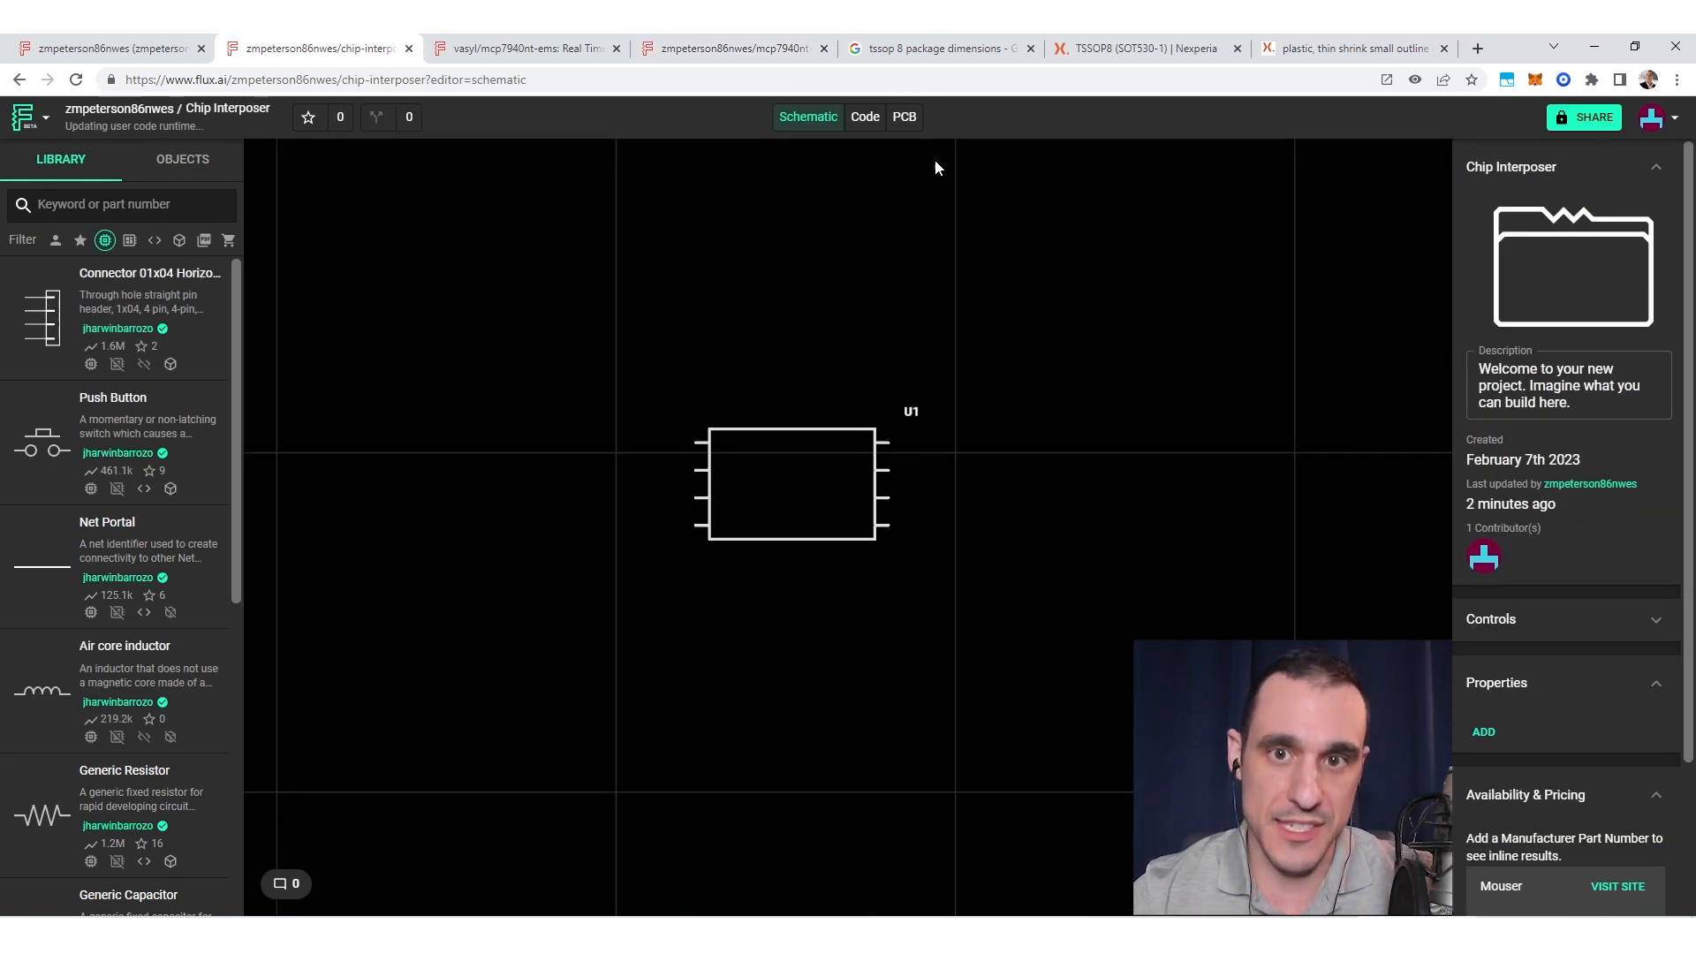
left_click(760, 39)
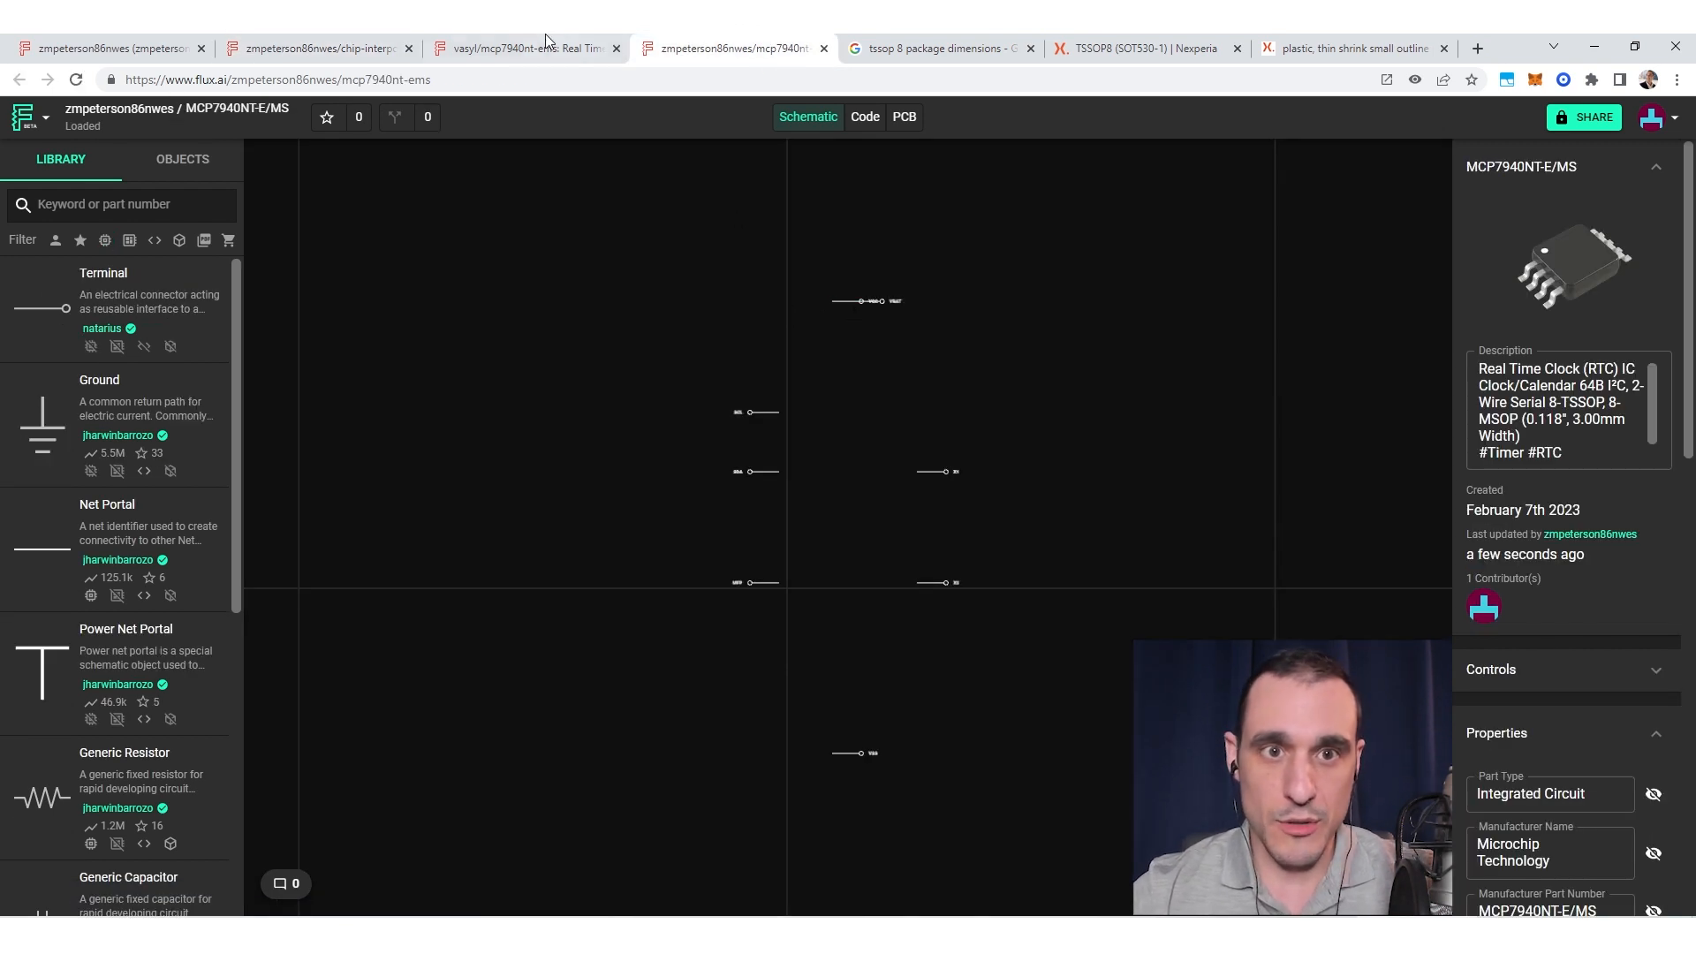
left_click(530, 46)
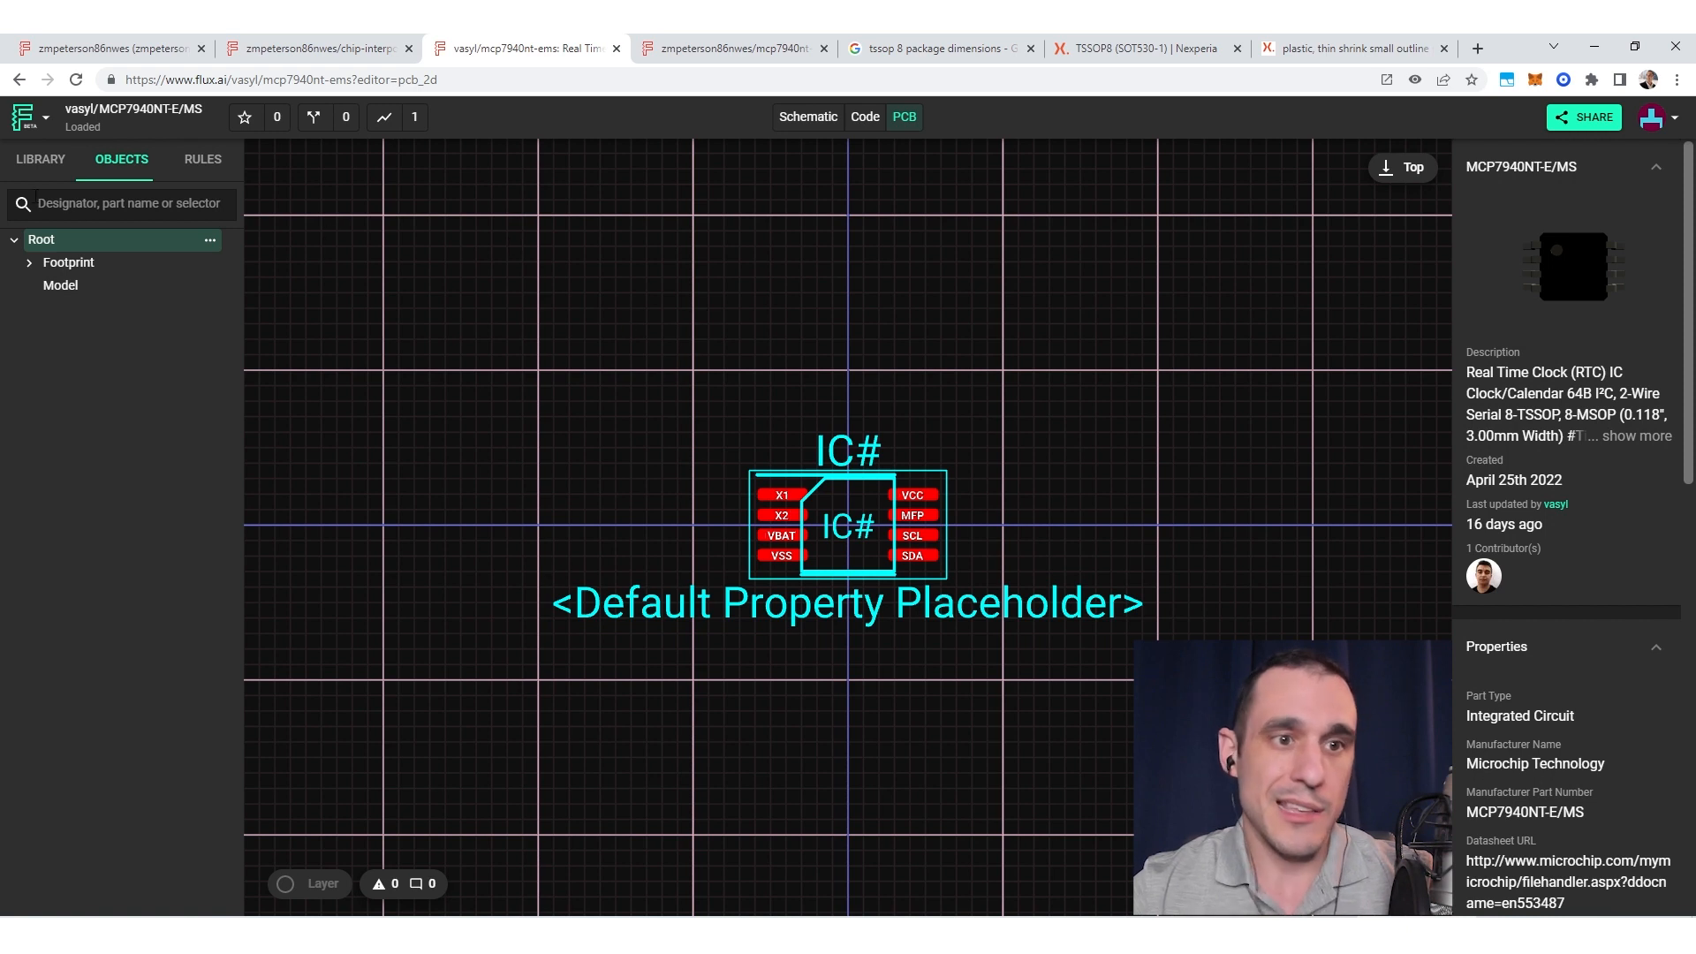
left_click(720, 46)
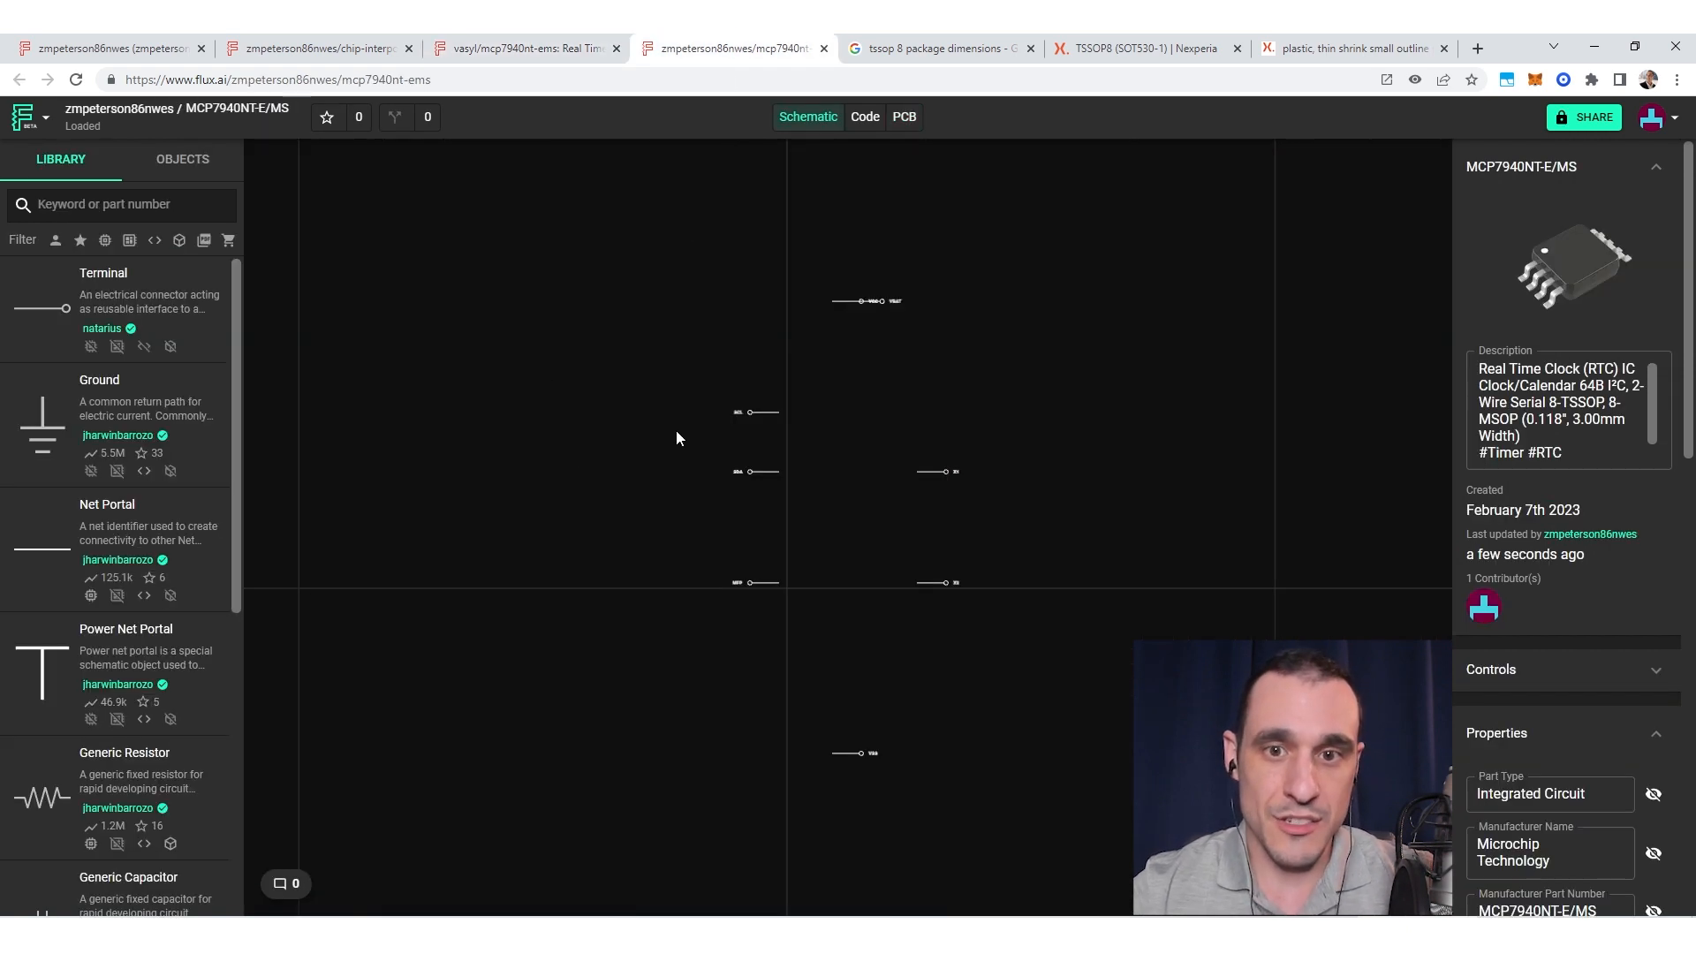
Step: Change the designator of the SDA terminal in the cloned schematic to DIN
scroll(929, 538, "up", 3)
scroll(745, 573, "up", 1)
left_click(654, 374)
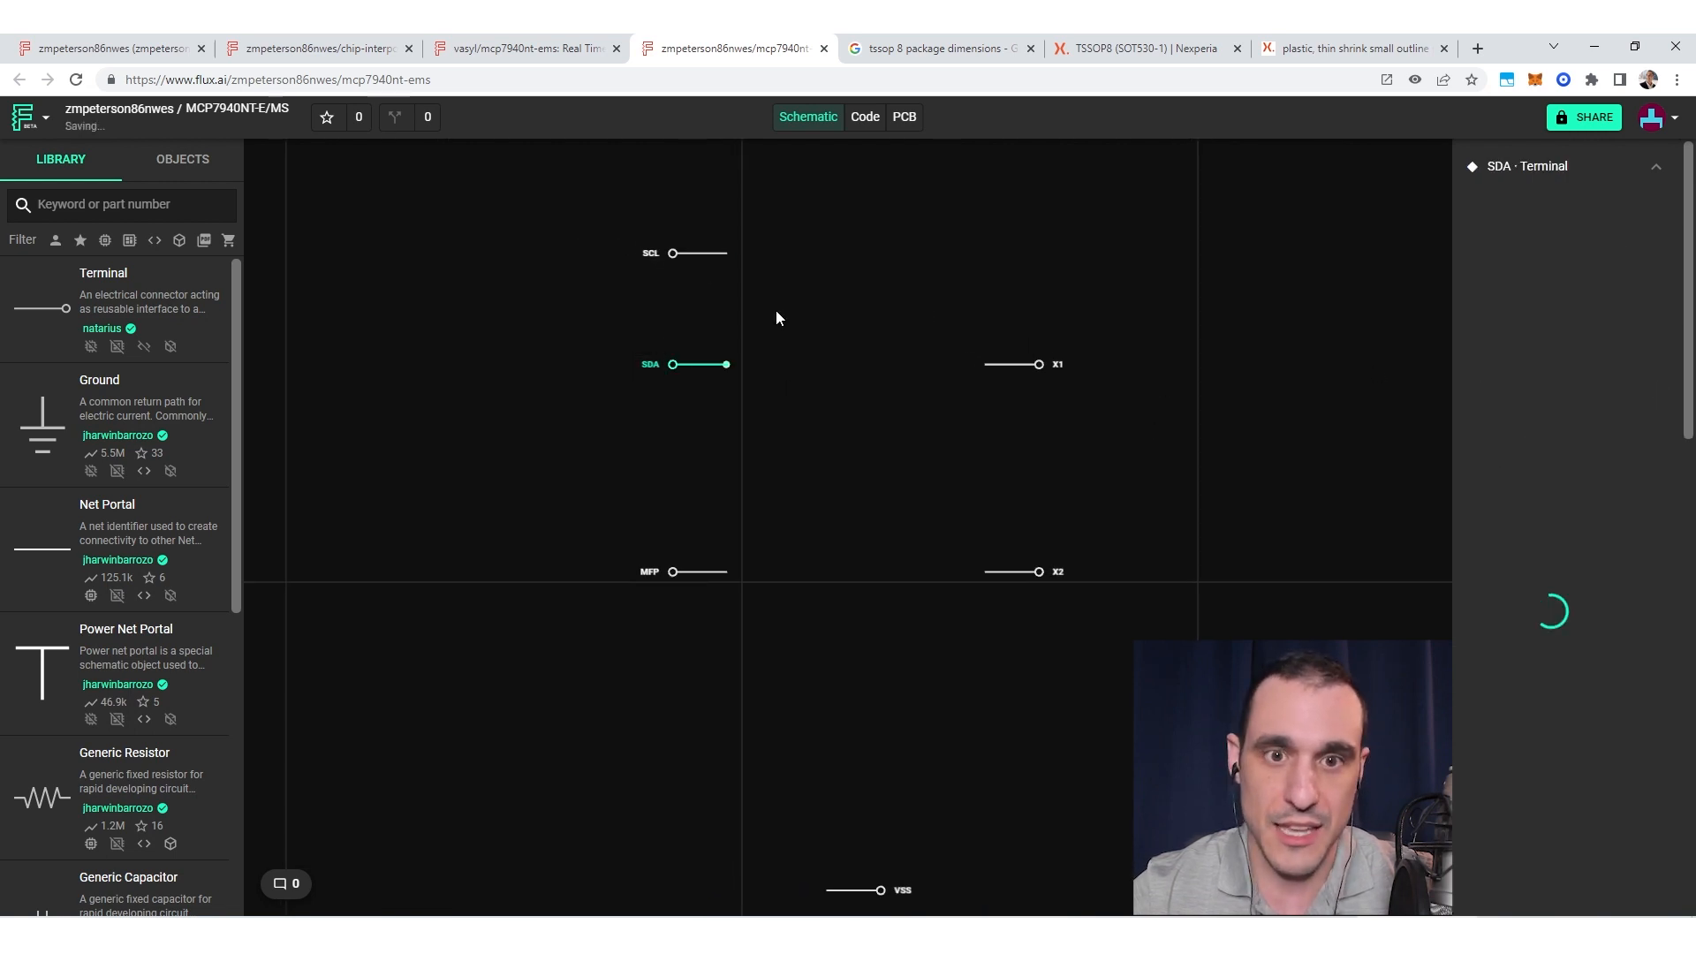
left_click(1573, 374)
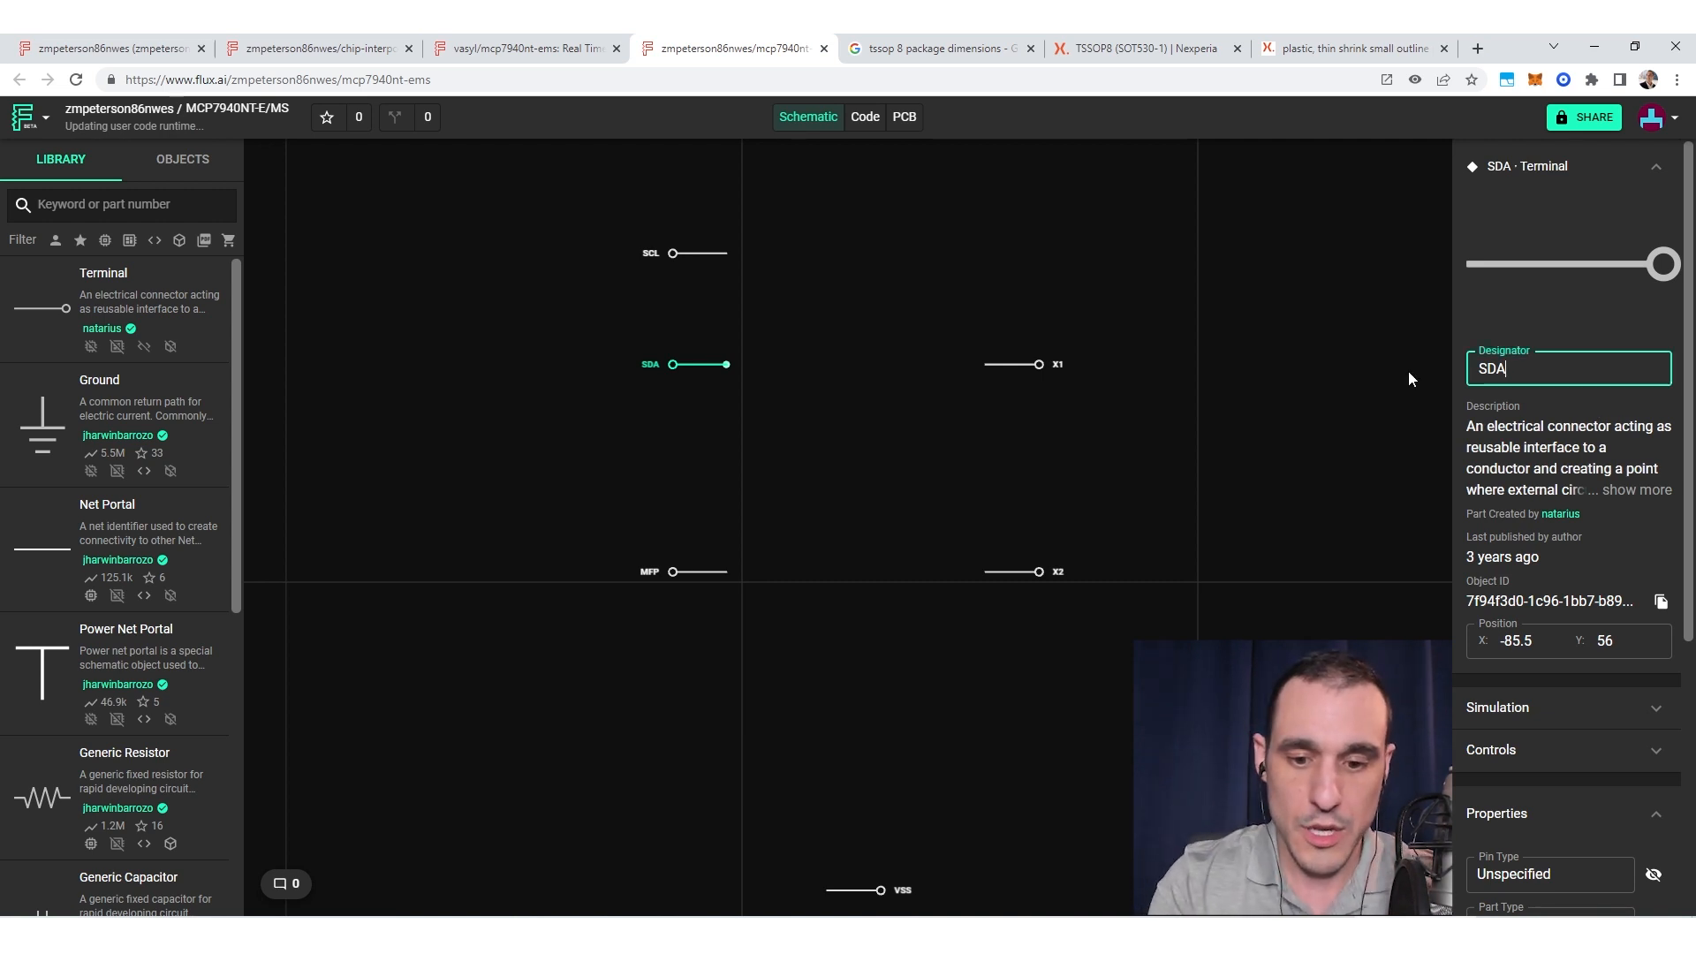
type("SN")
key("BackSpace")
key("BackSpace")
key("BackSpace")
key("BackSpace")
key("BackSpace")
type("DIN")
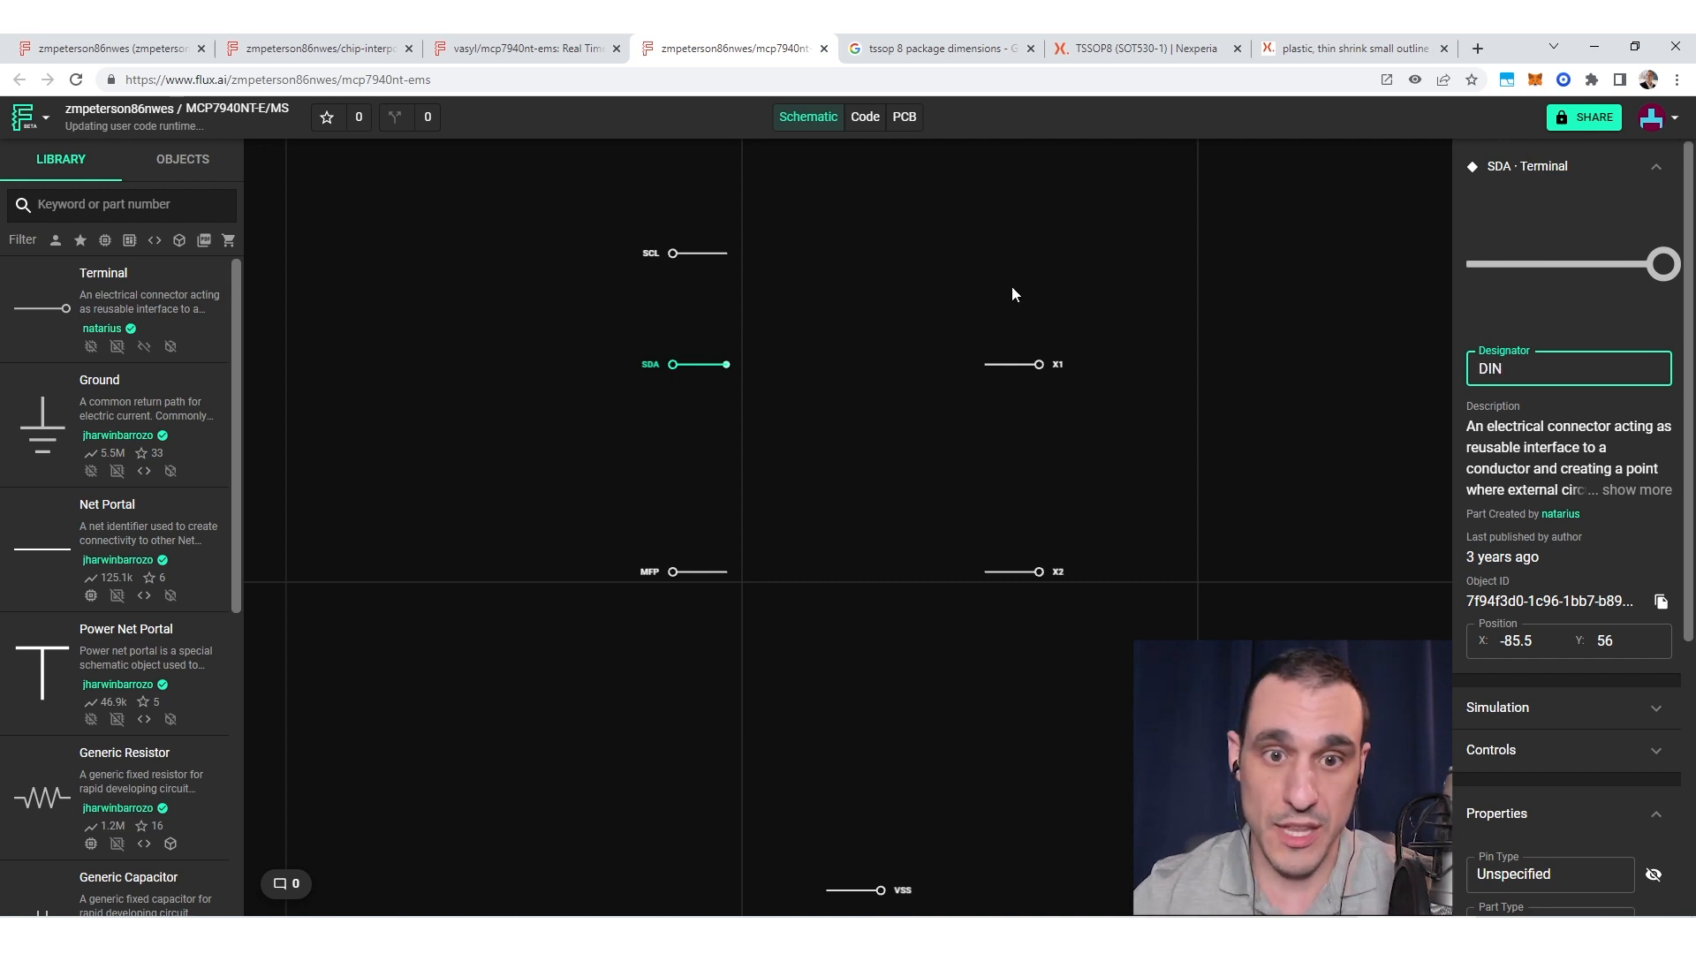
left_click(927, 271)
Step: Change the designator of the SCL terminal to DOUT
left_click(655, 256)
double_click(1554, 381)
type("DOUT")
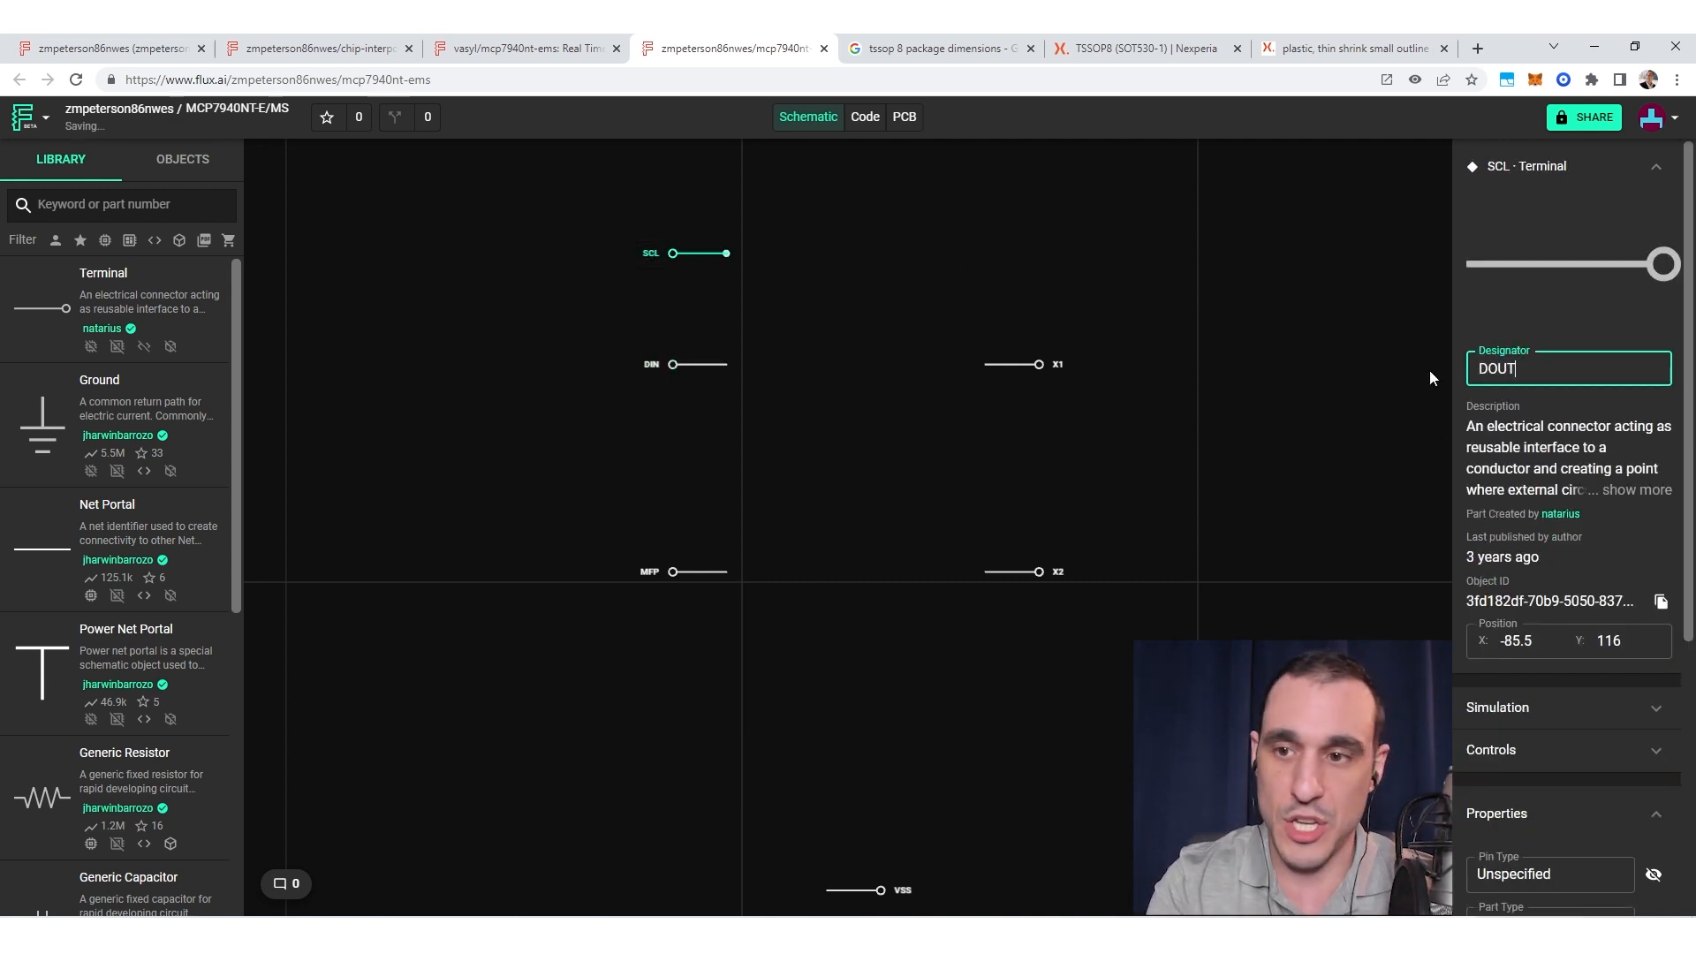
key("Return")
Step: Change the designator of the MFP terminal to SCK
left_click(657, 571)
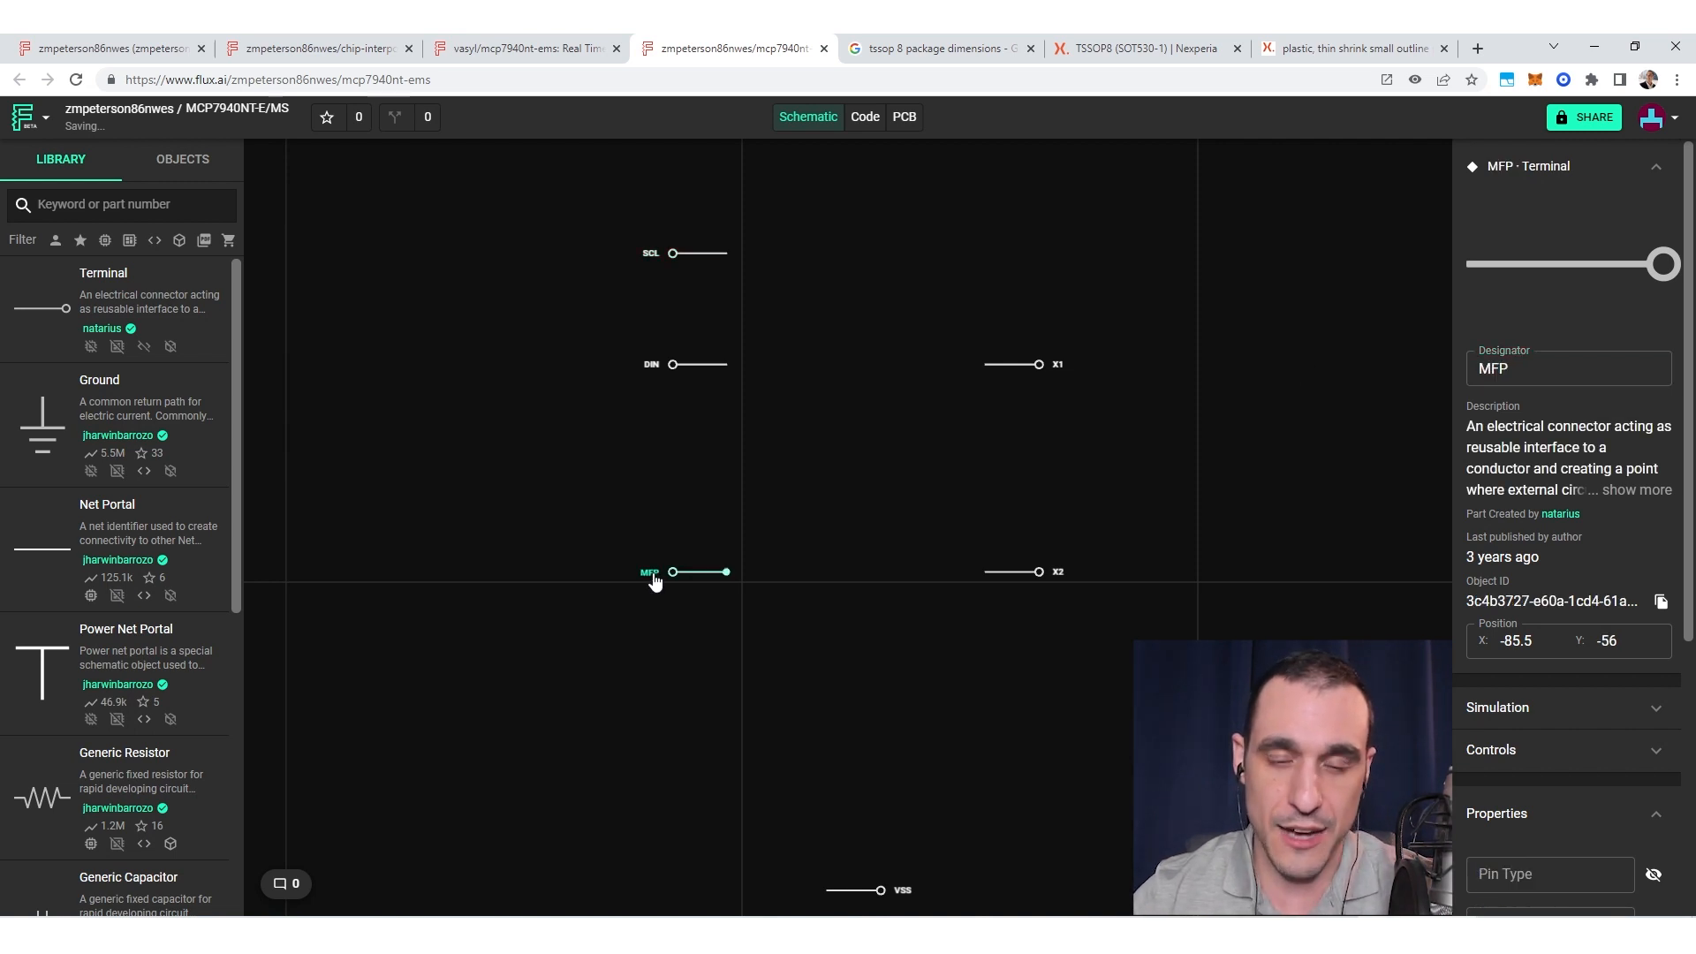
double_click(1502, 373)
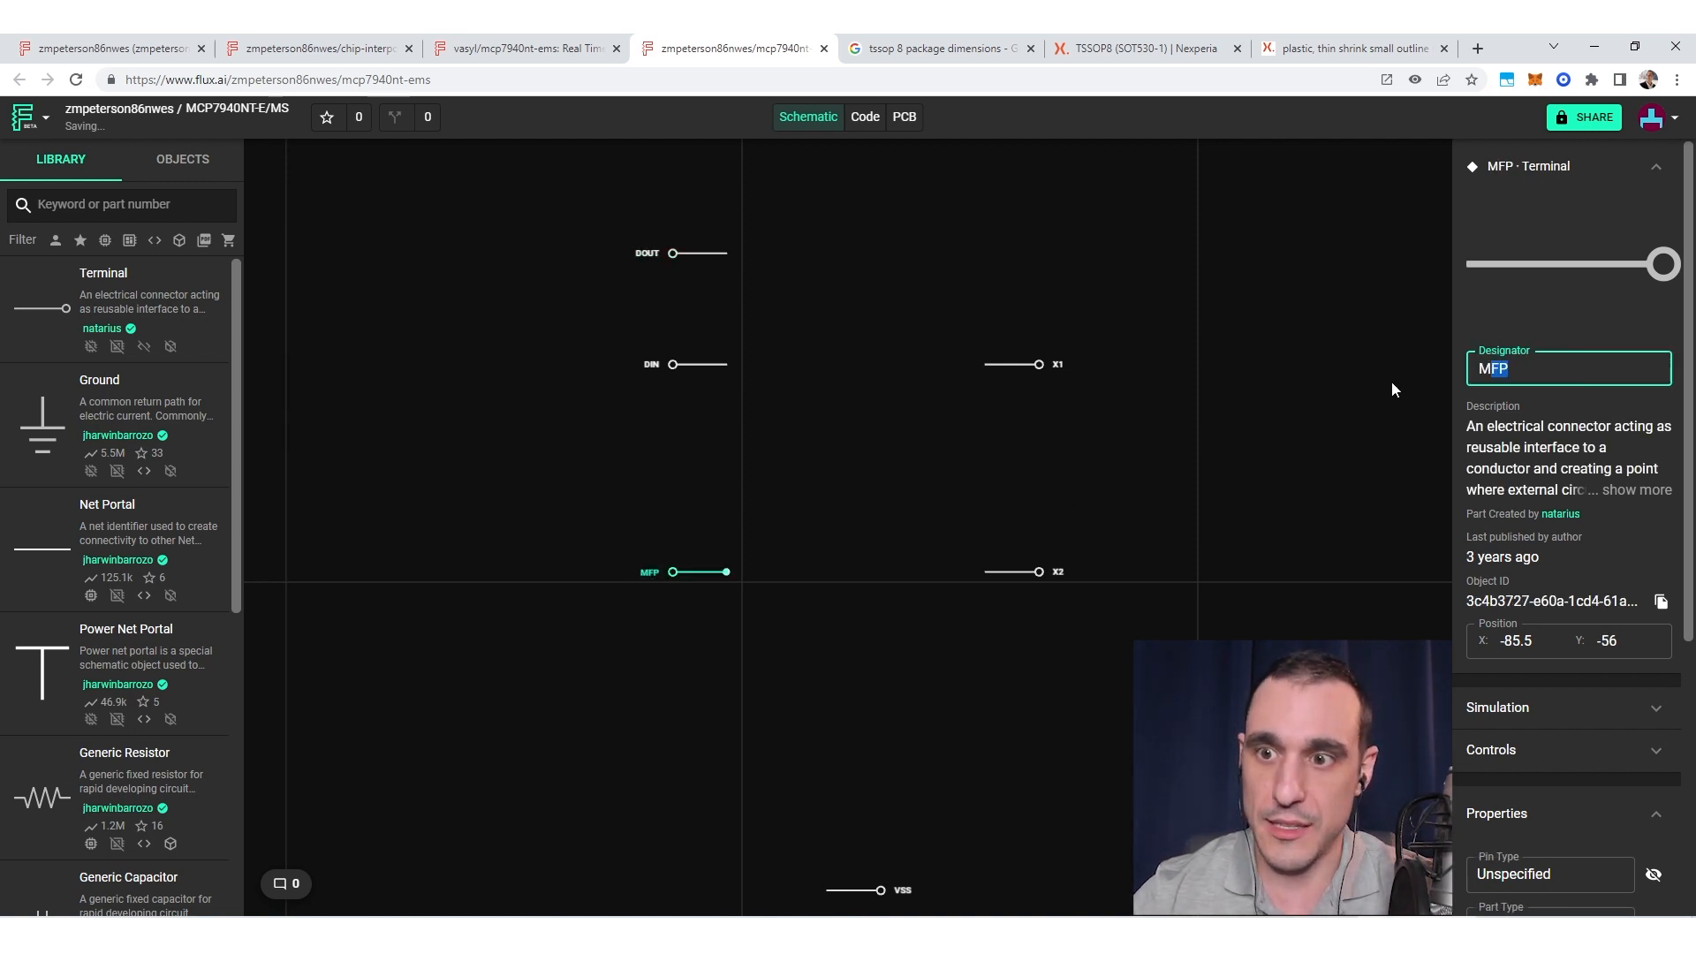
type("SCK")
left_click(1326, 353)
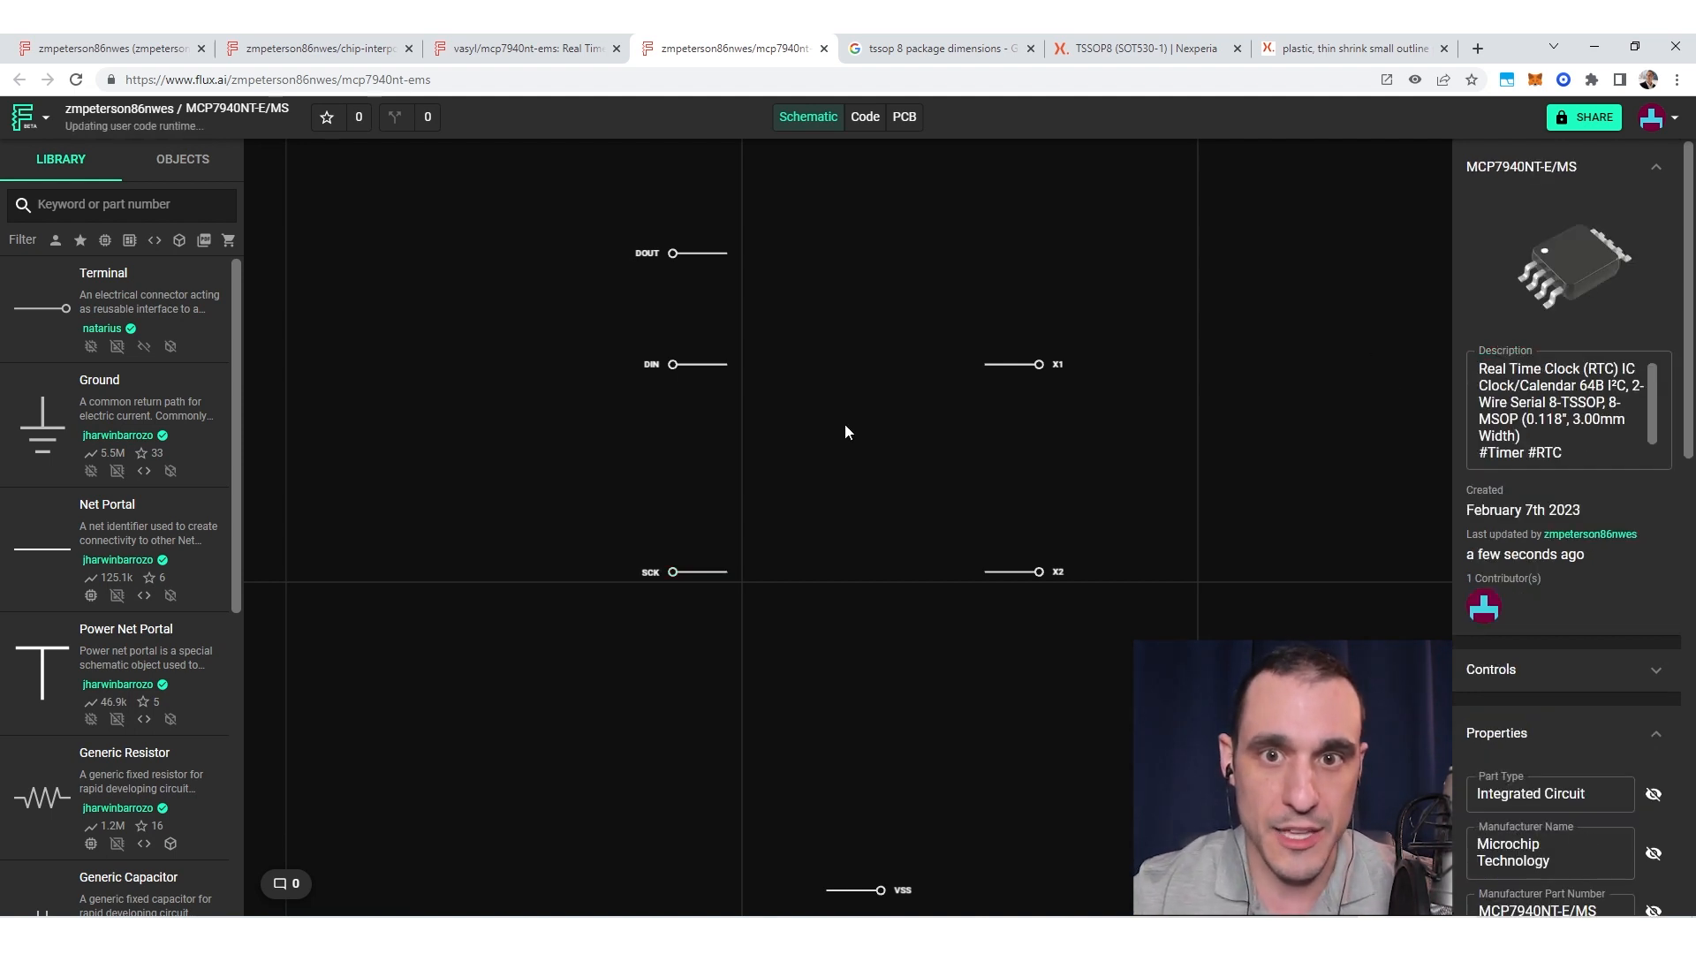
Step: Show the cloned part's PCB footprint and rename the project to FakeComponent
left_click(904, 117)
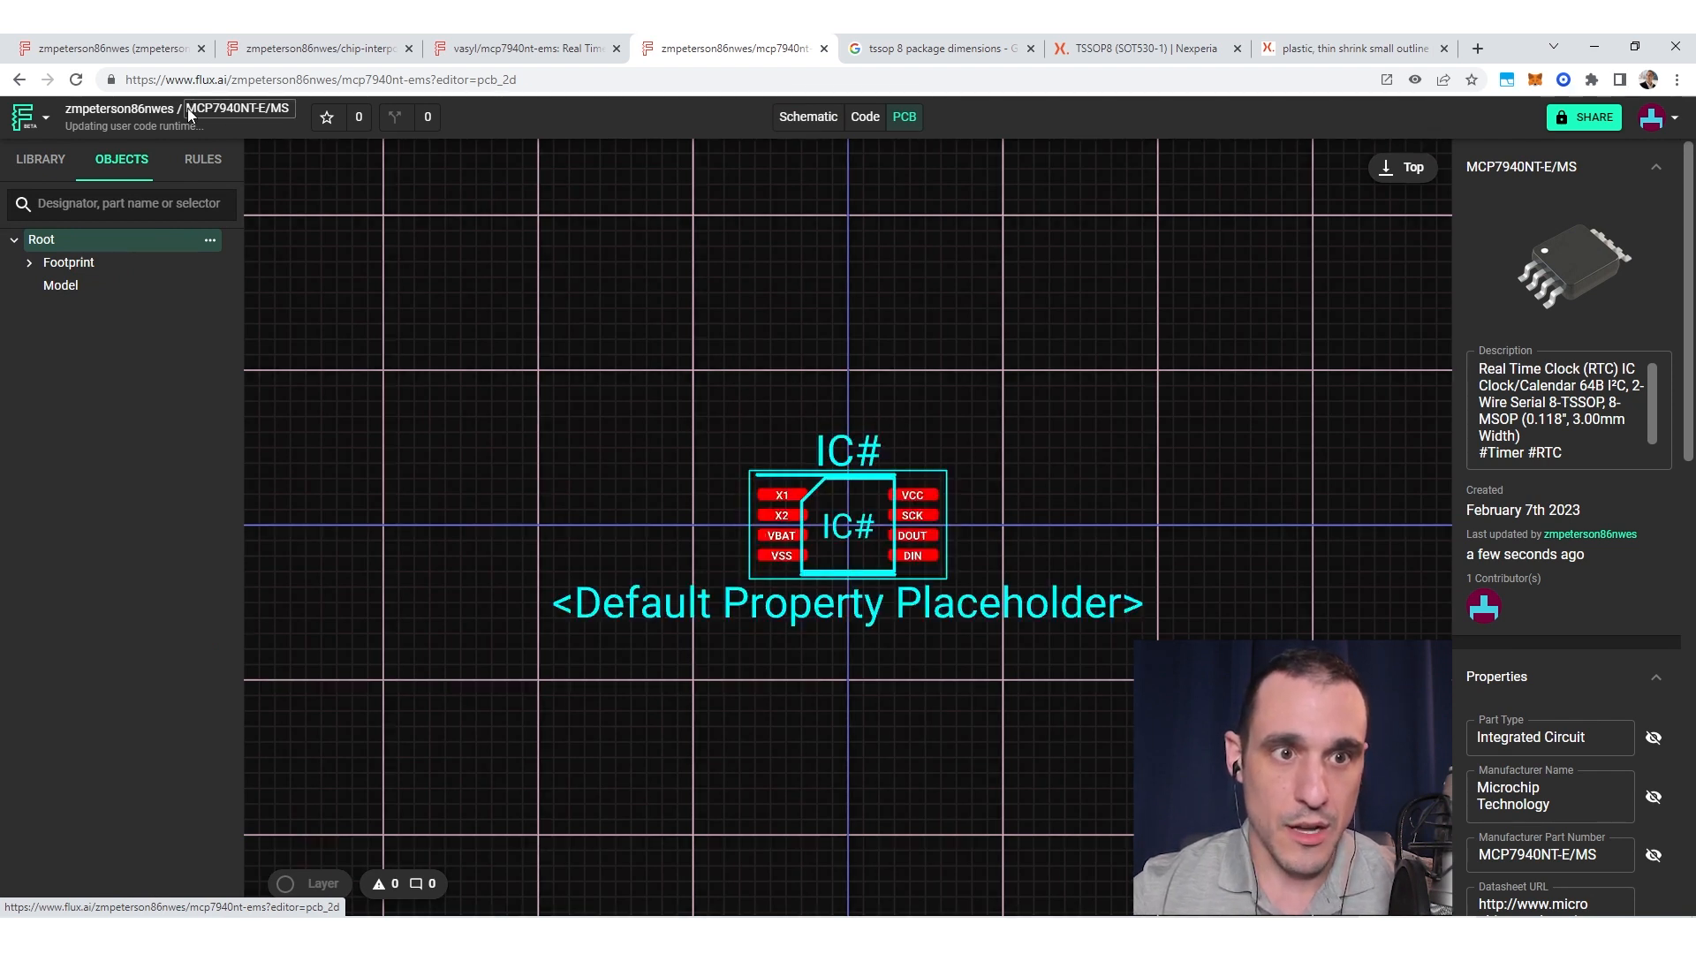
left_click(287, 110)
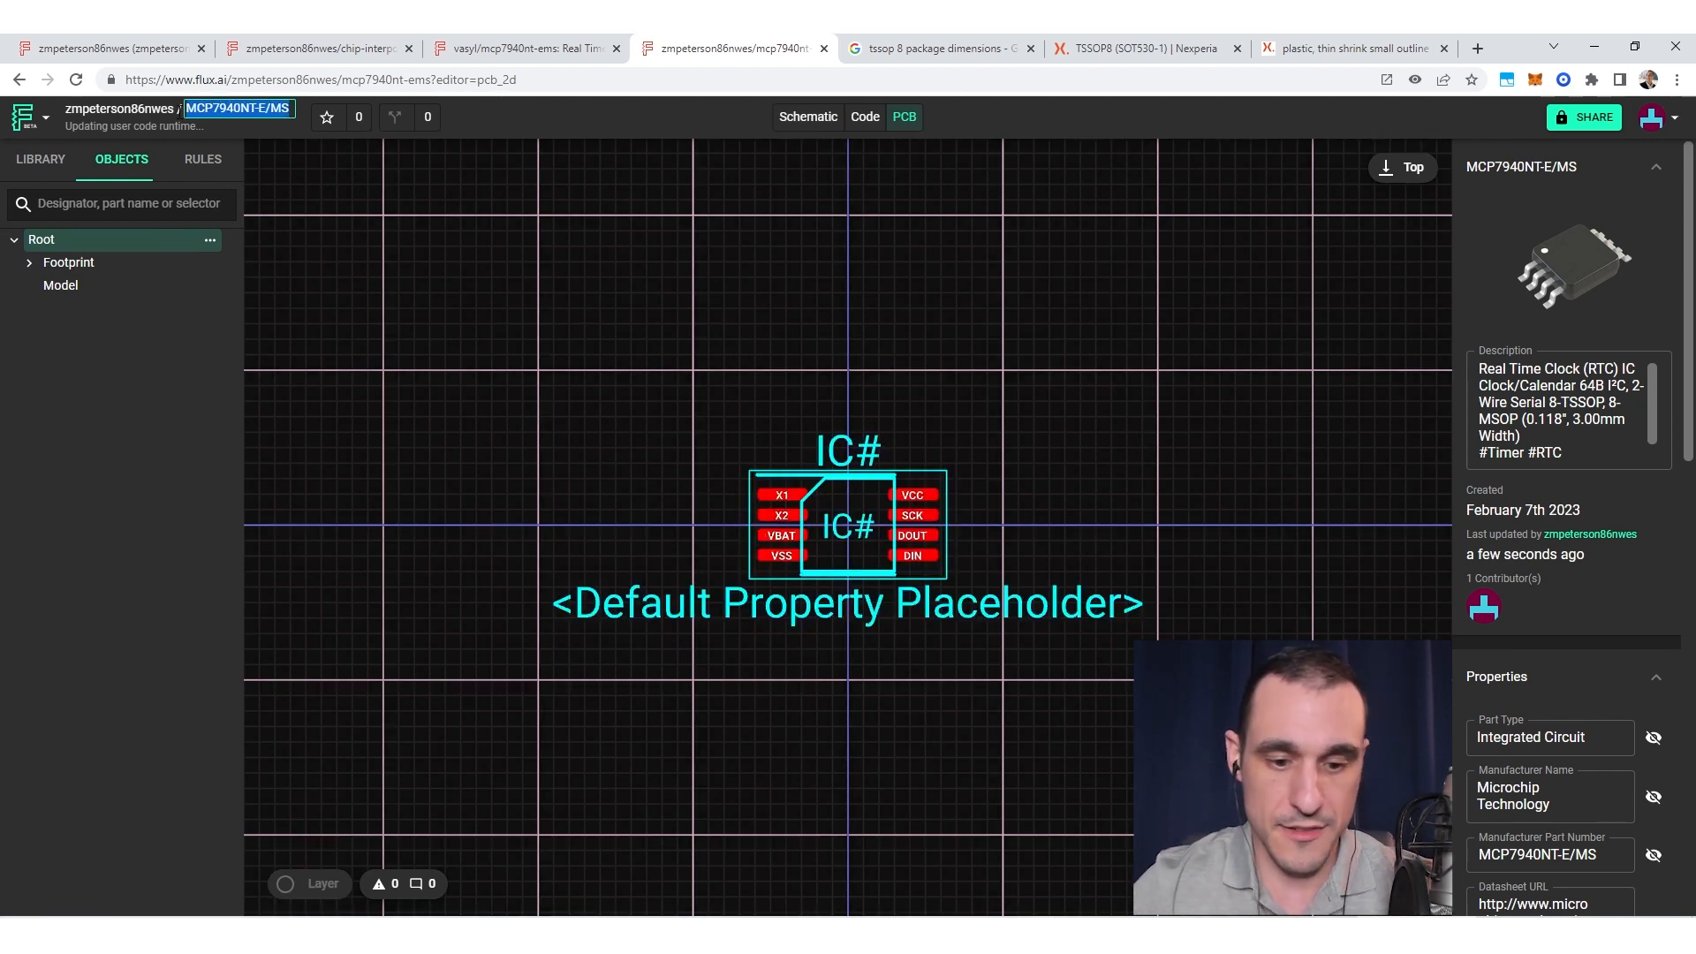
type("FakeComponent")
key("Return")
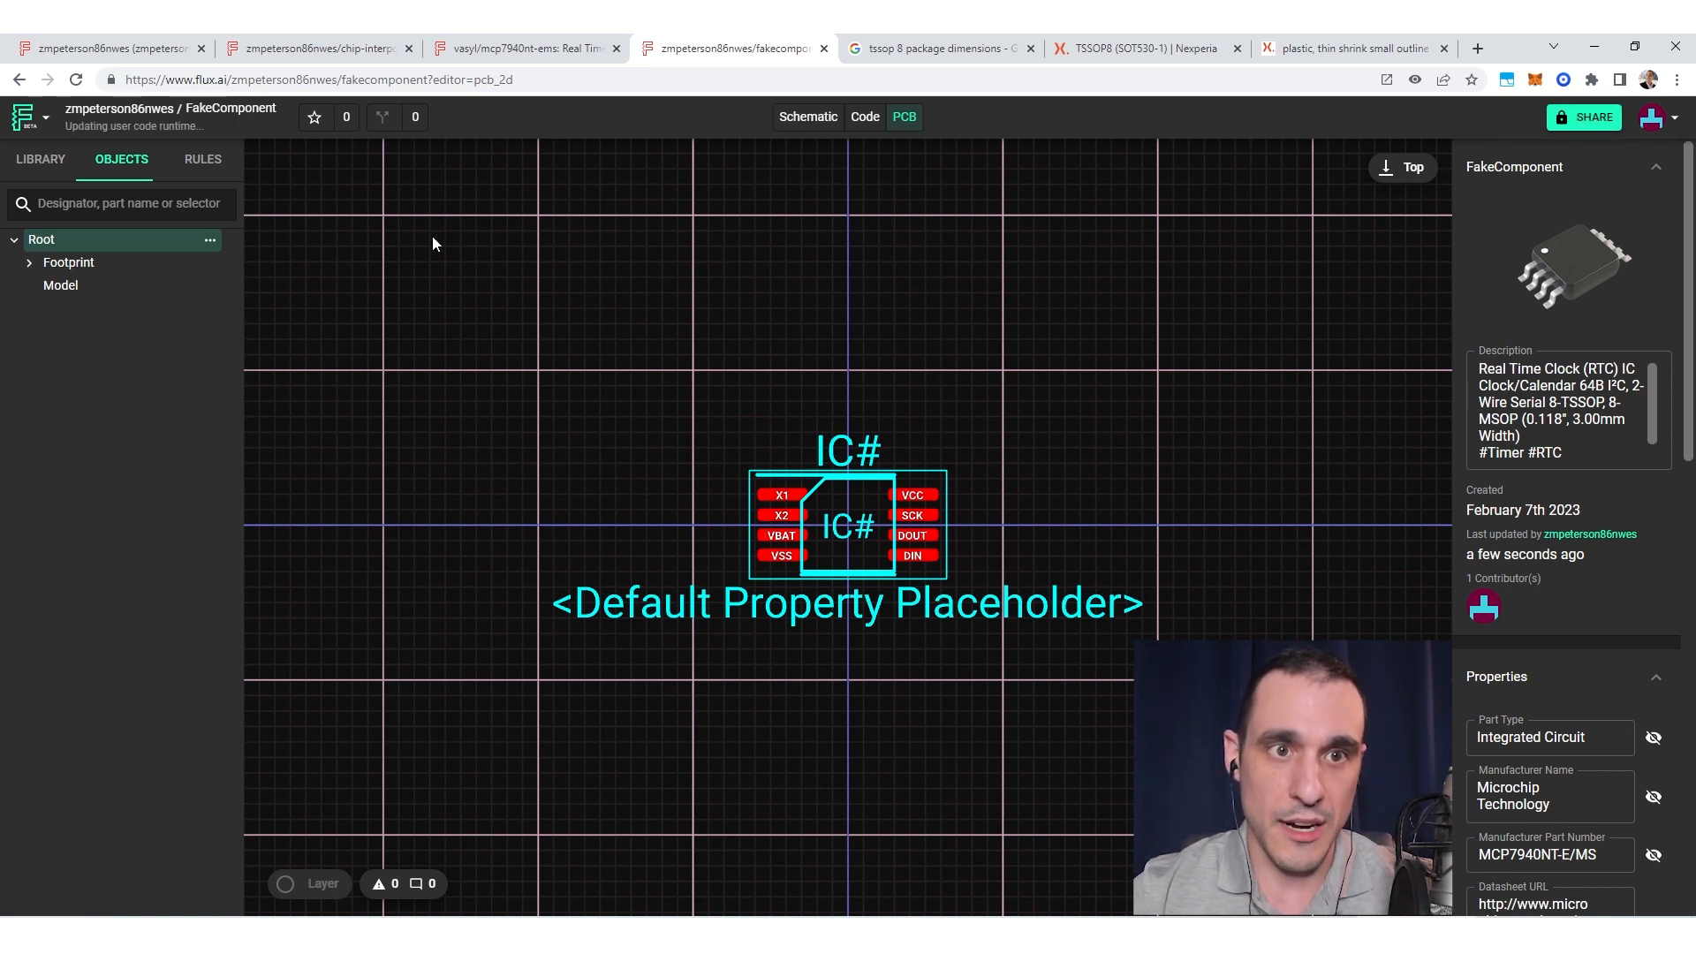
Step: Publish the FakeComponent project to the component library
left_click(318, 48)
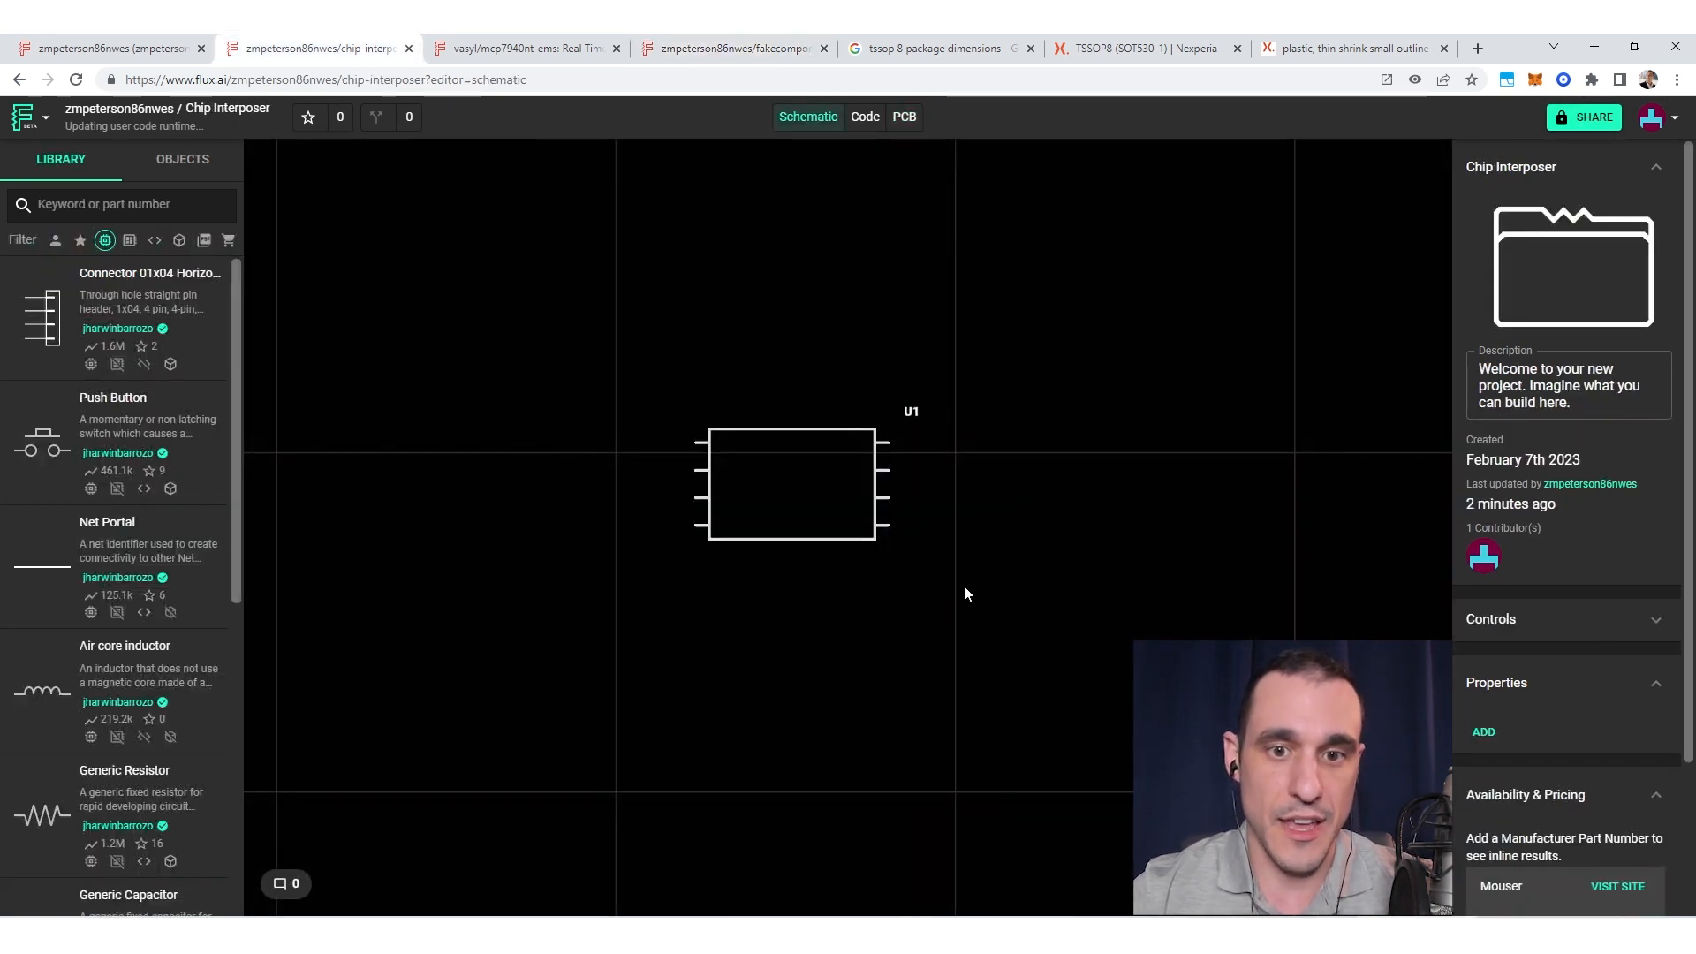
left_click(750, 48)
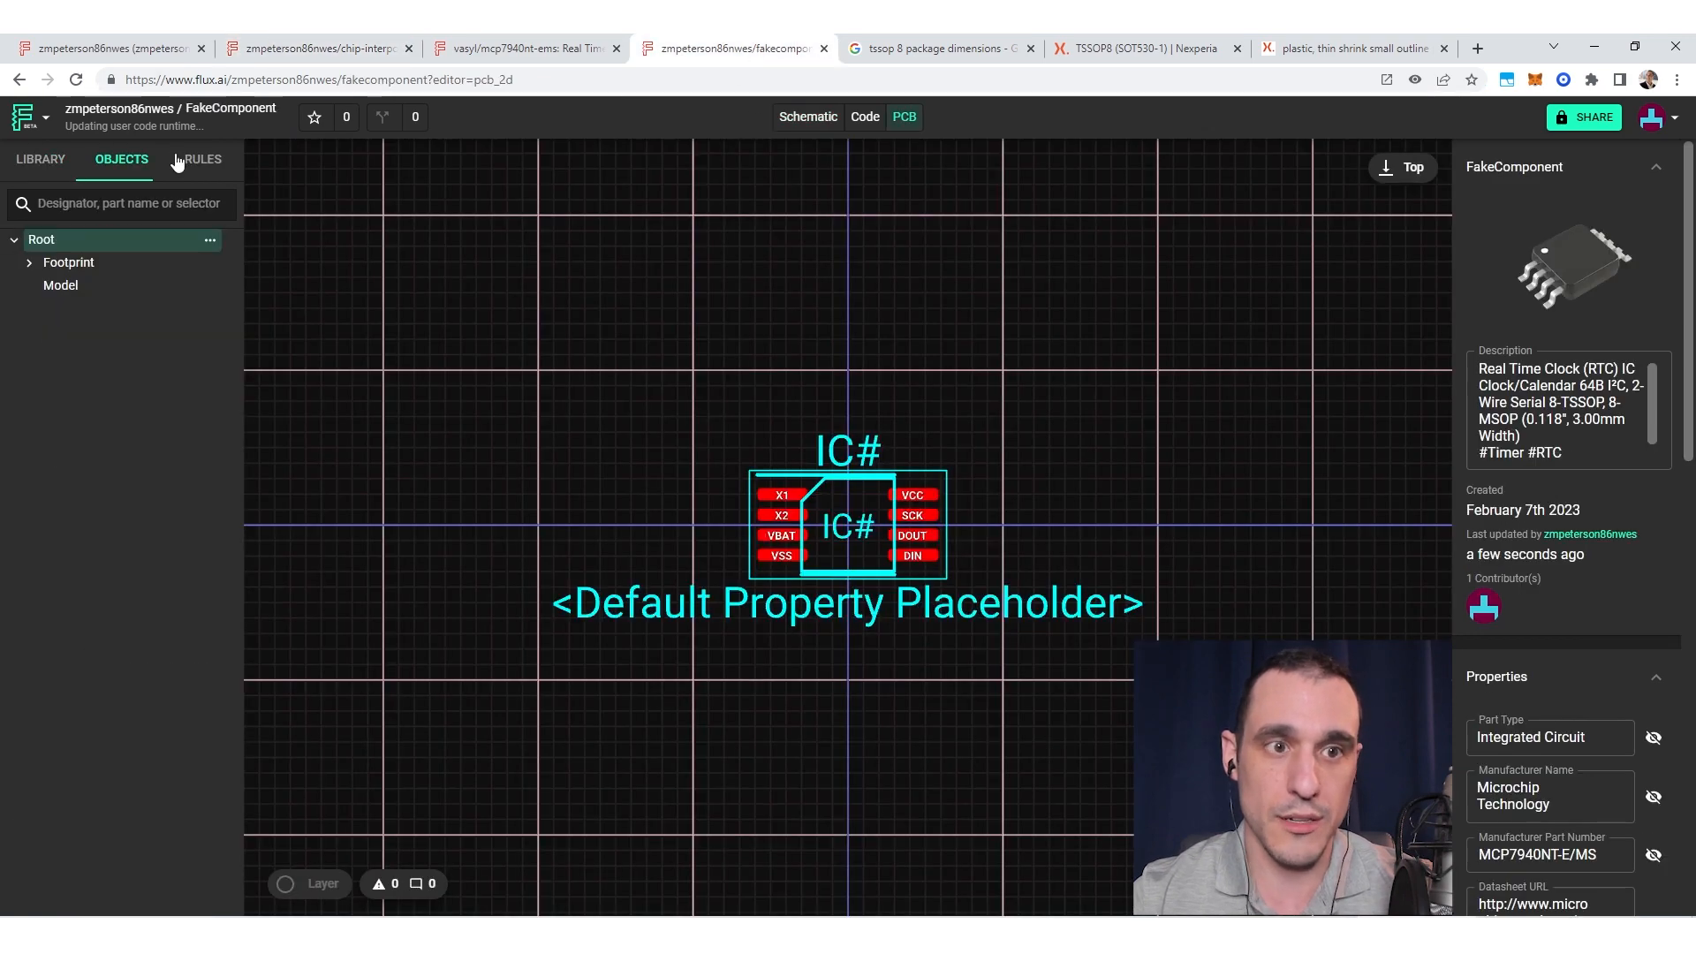
left_click(37, 134)
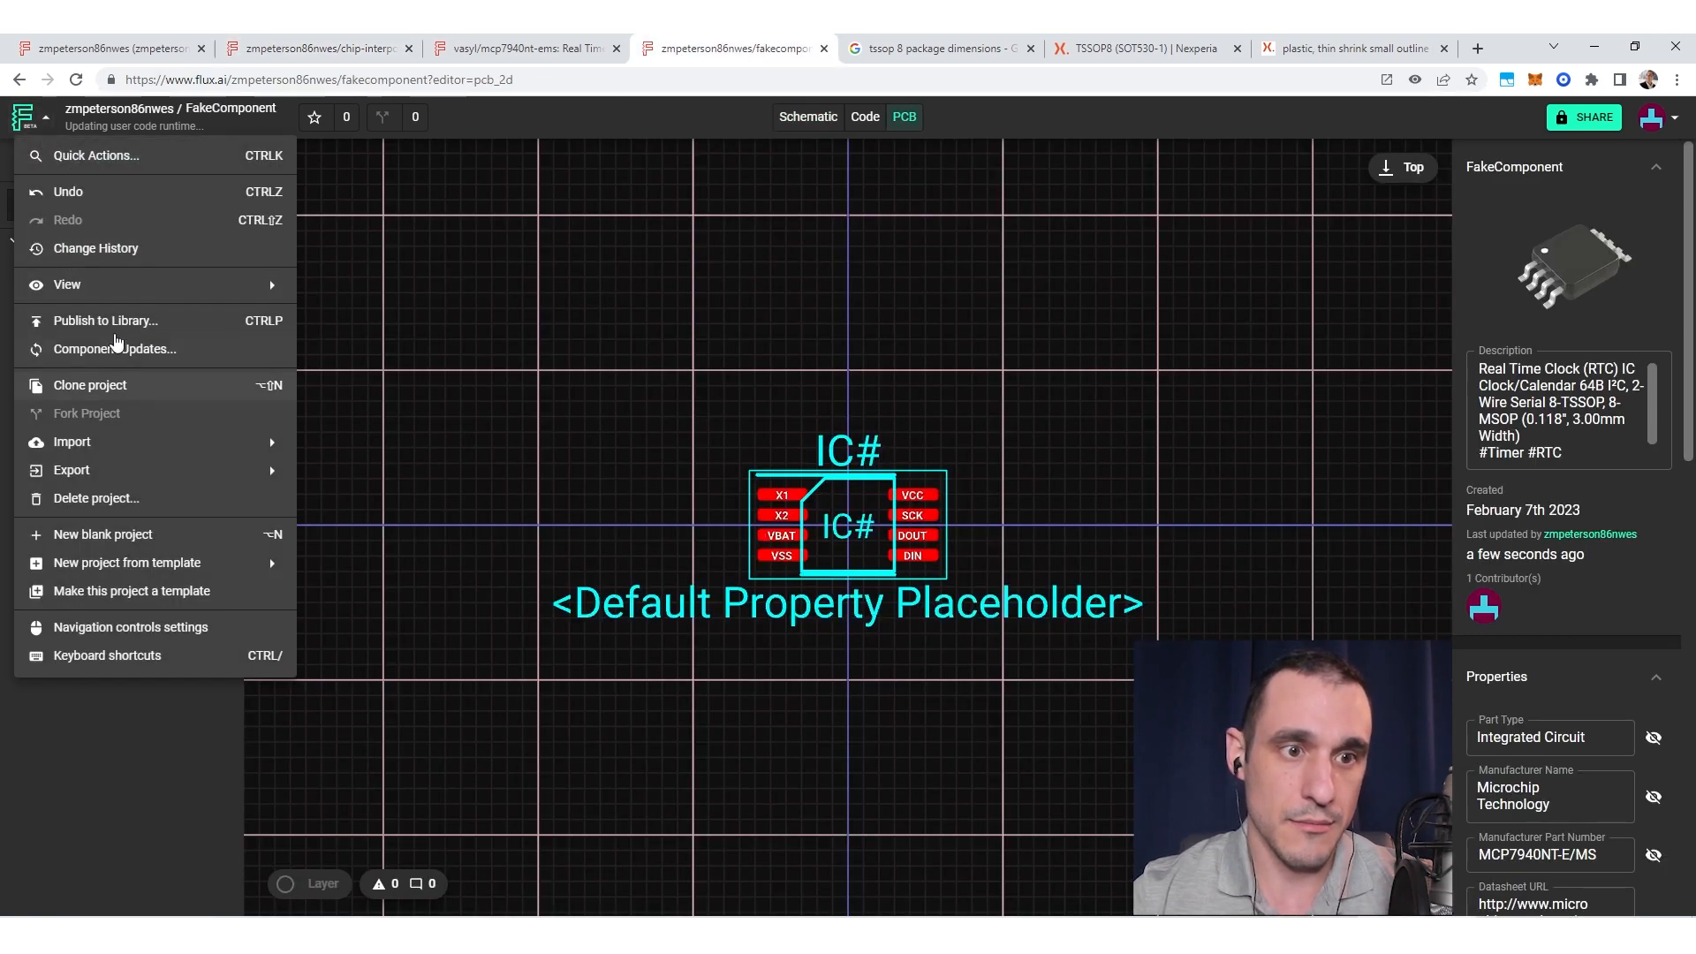
left_click(479, 355)
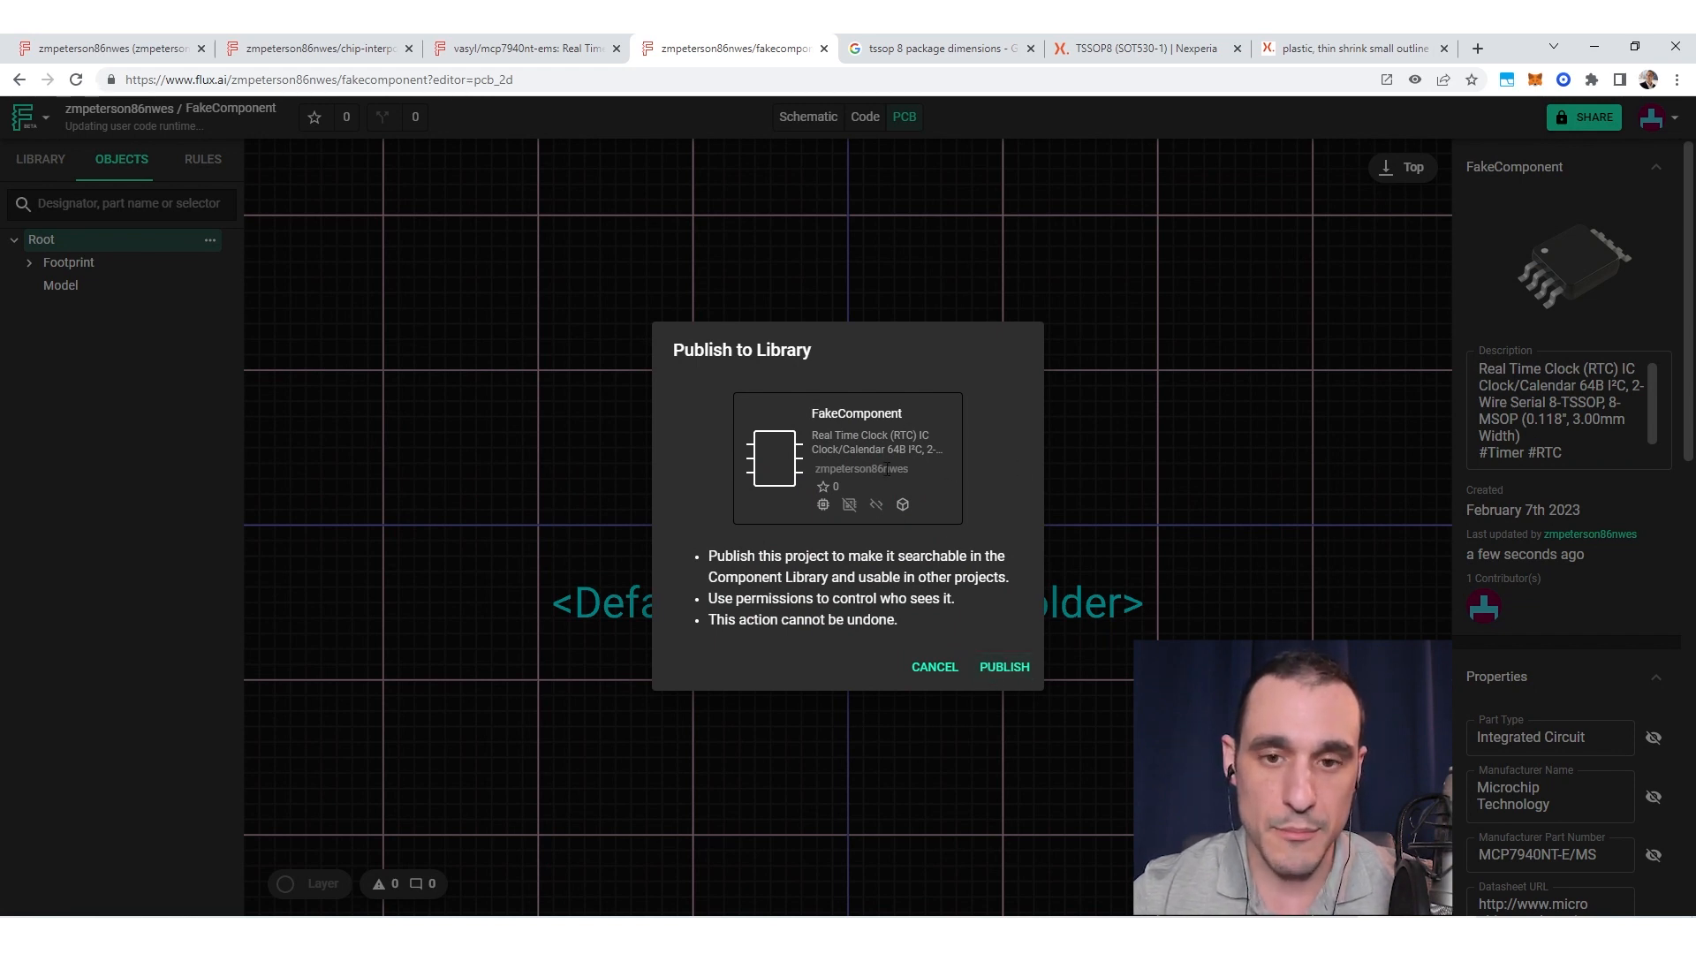
left_click(1007, 669)
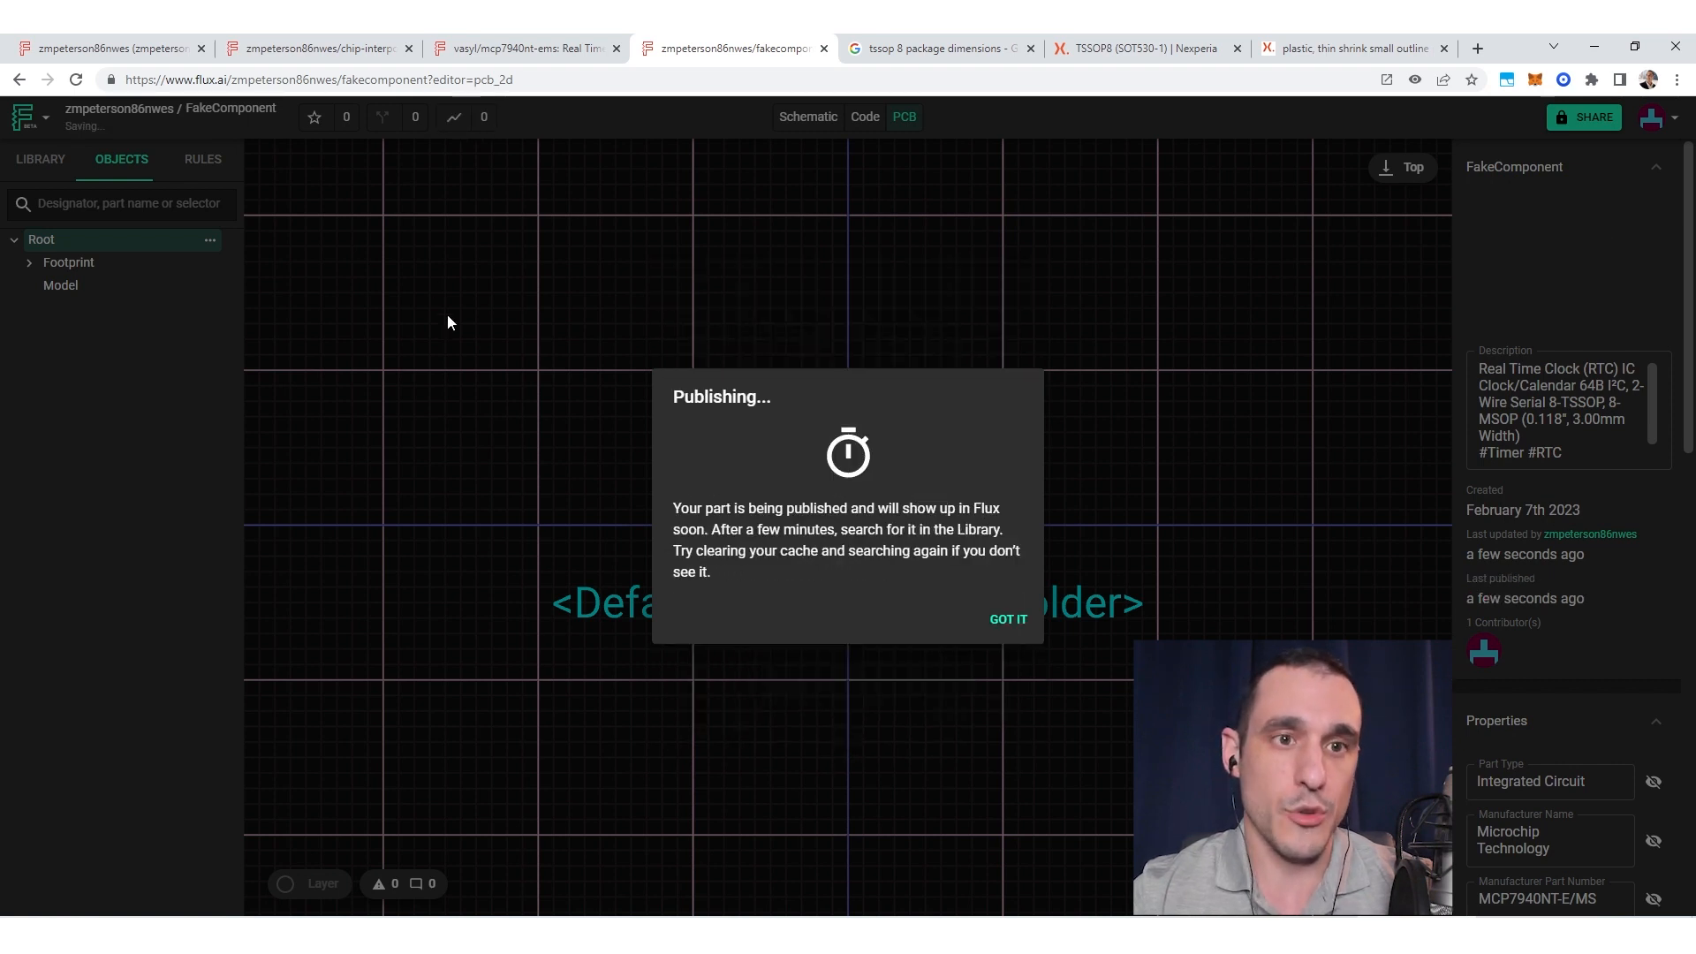
left_click(1007, 620)
Step: Compare the Chip Interposer project's PCB layout with the FakeComponent footprint, ending back in the Chip Interposer project
left_click(318, 48)
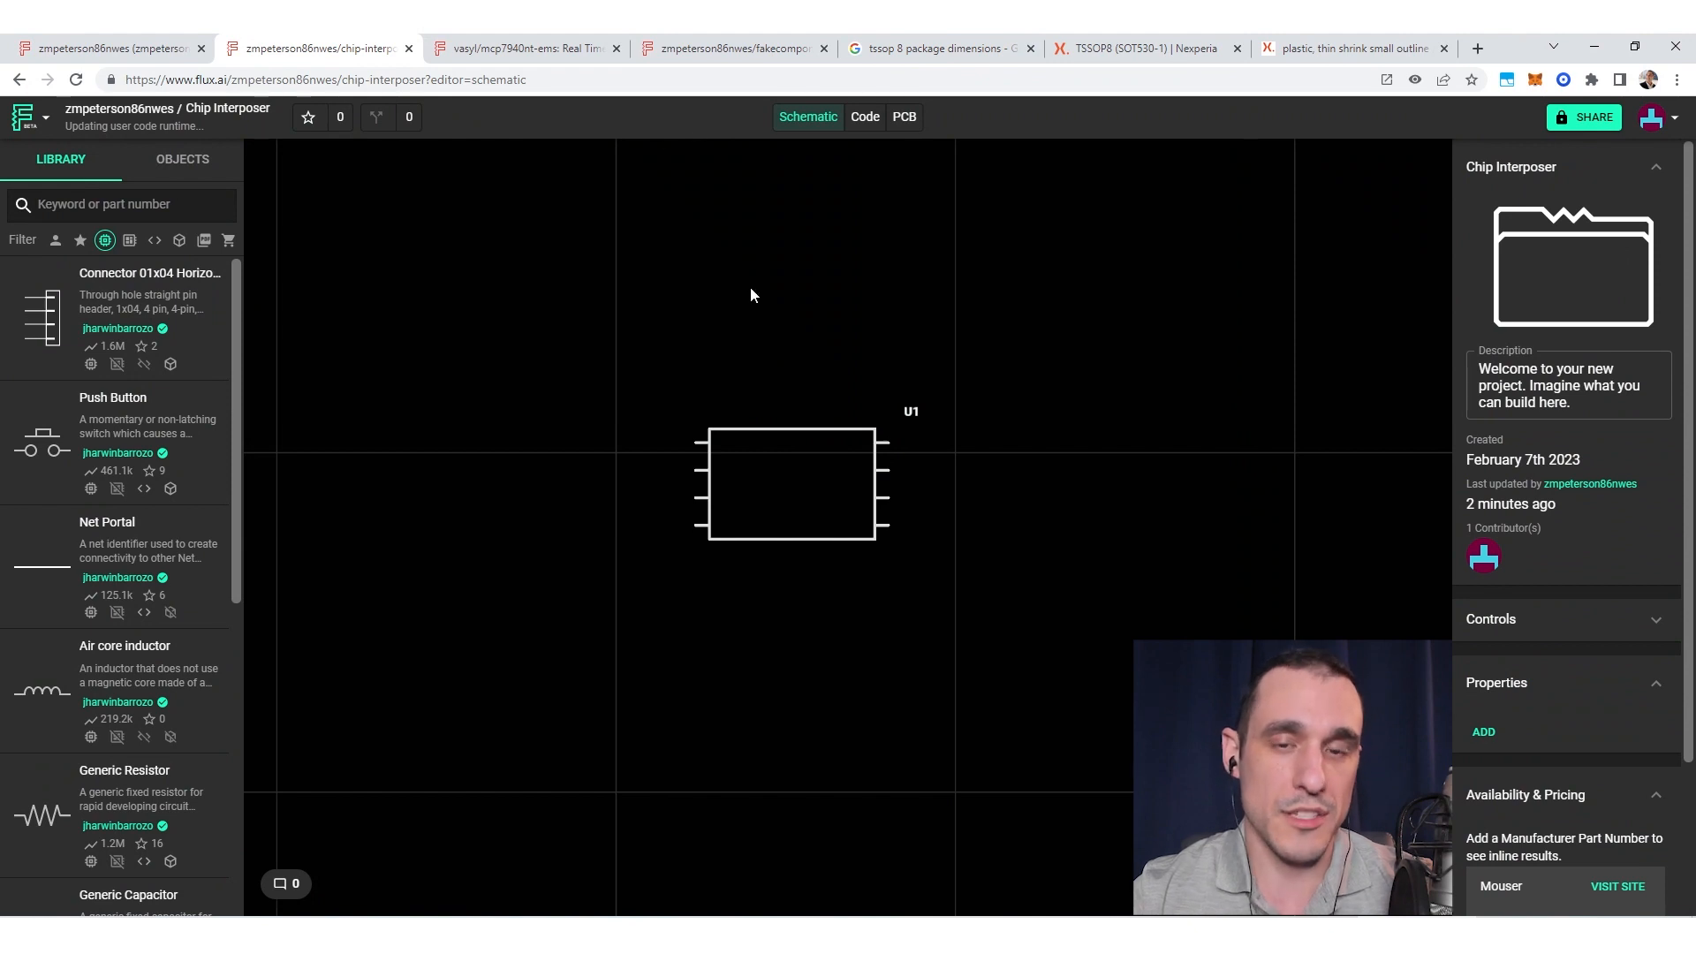
left_click(902, 119)
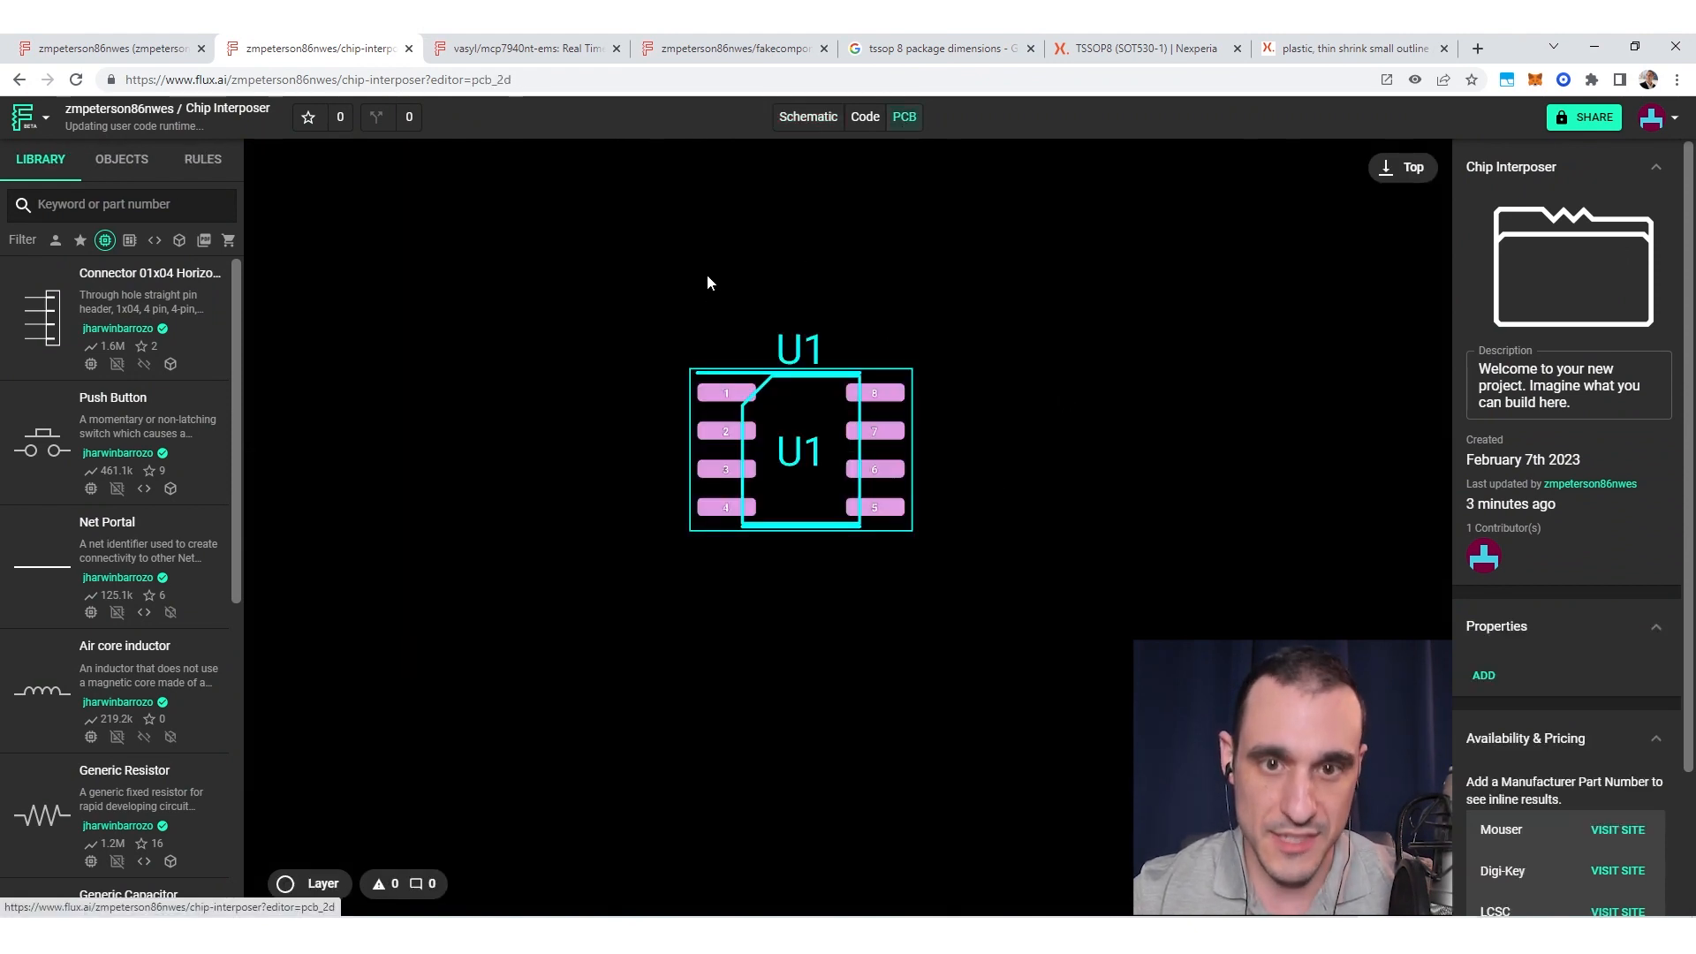
left_click(730, 48)
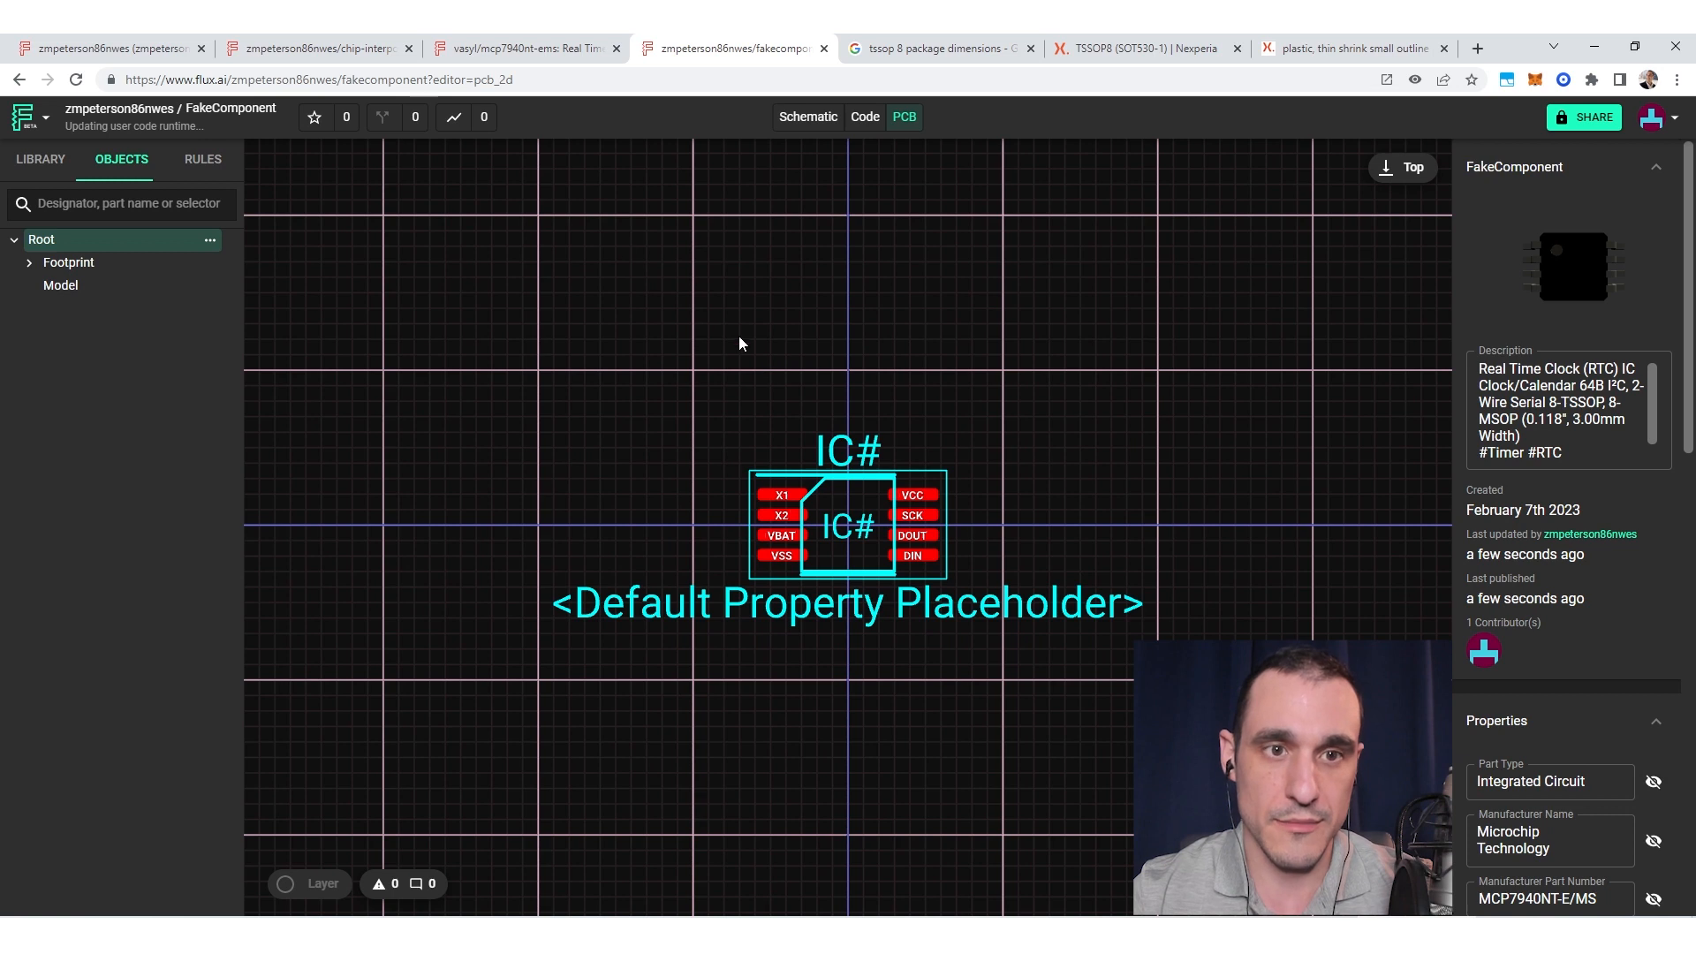
left_click(317, 48)
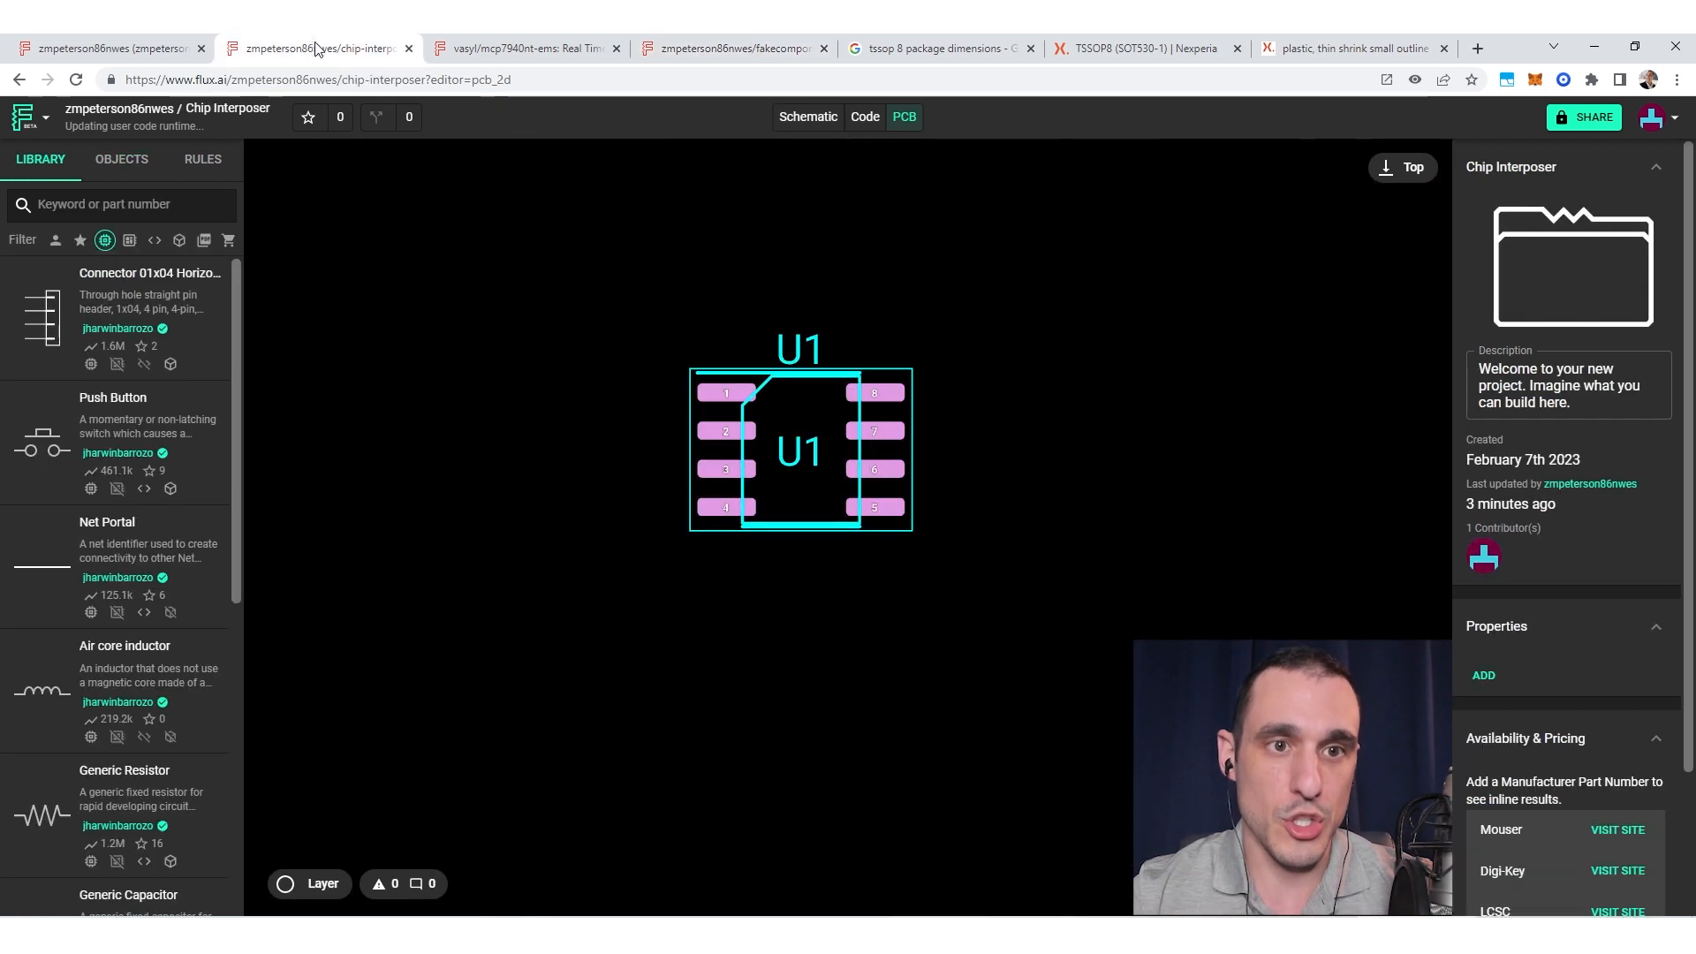
Step: Find FakeComponent in the library and place it to the right of U1 in the Chip Interposer schematic
left_click(809, 120)
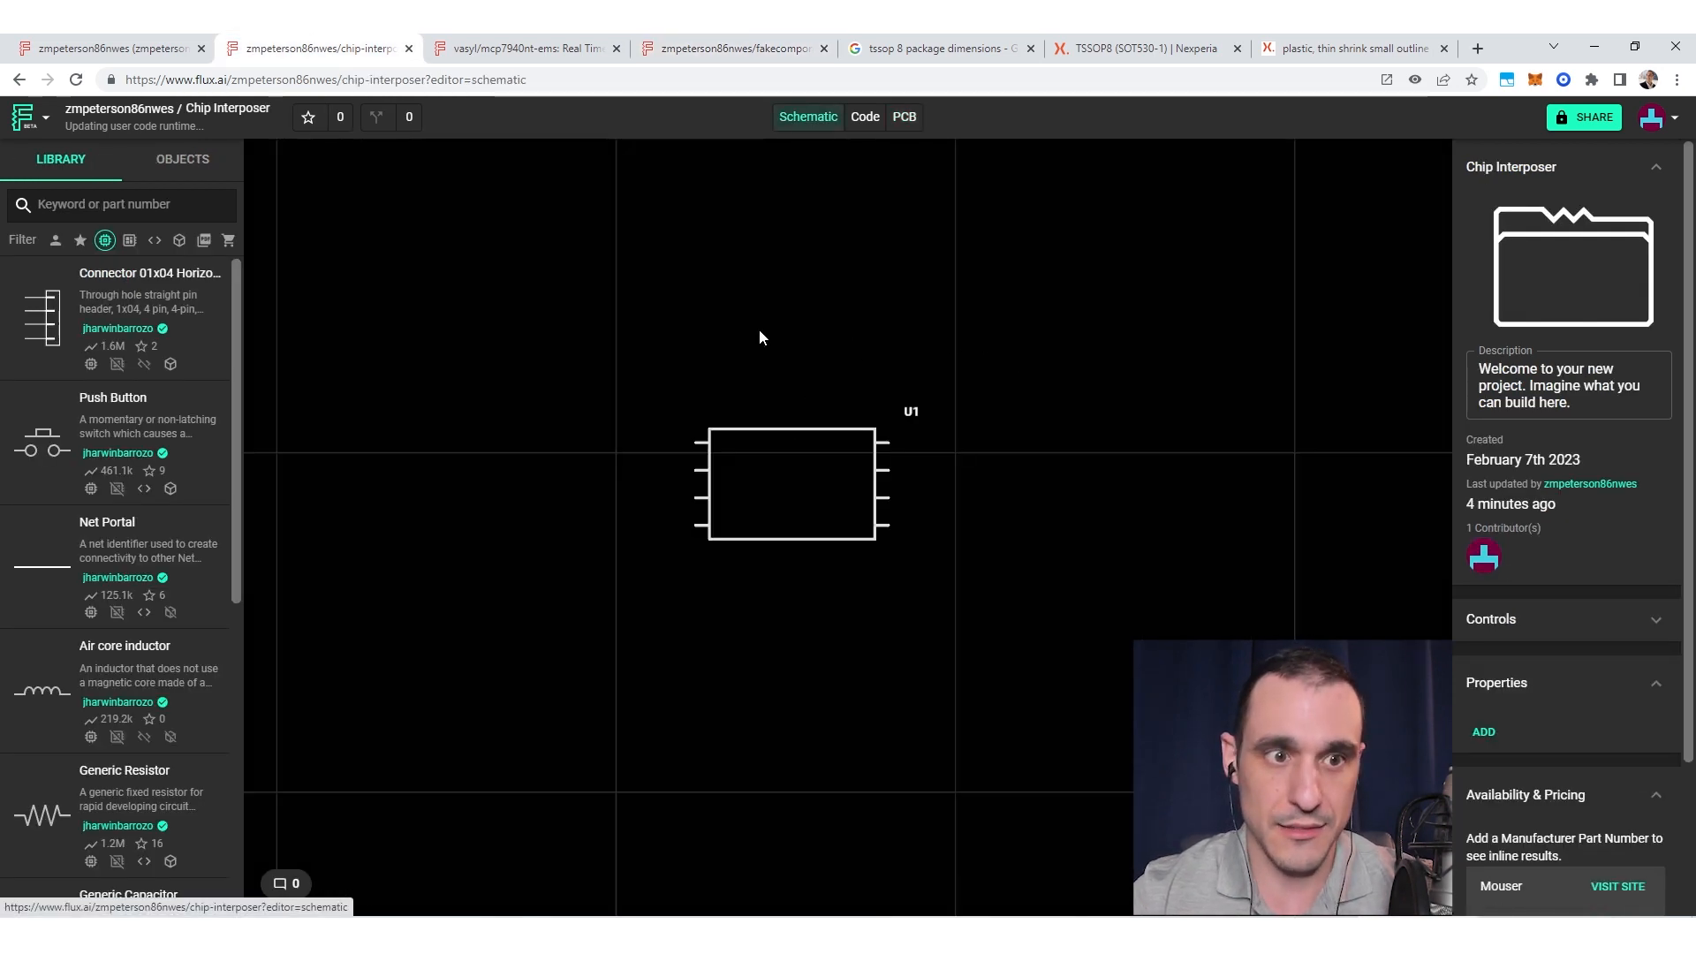
scroll(794, 504, "down", 2)
scroll(794, 503, "down", 1)
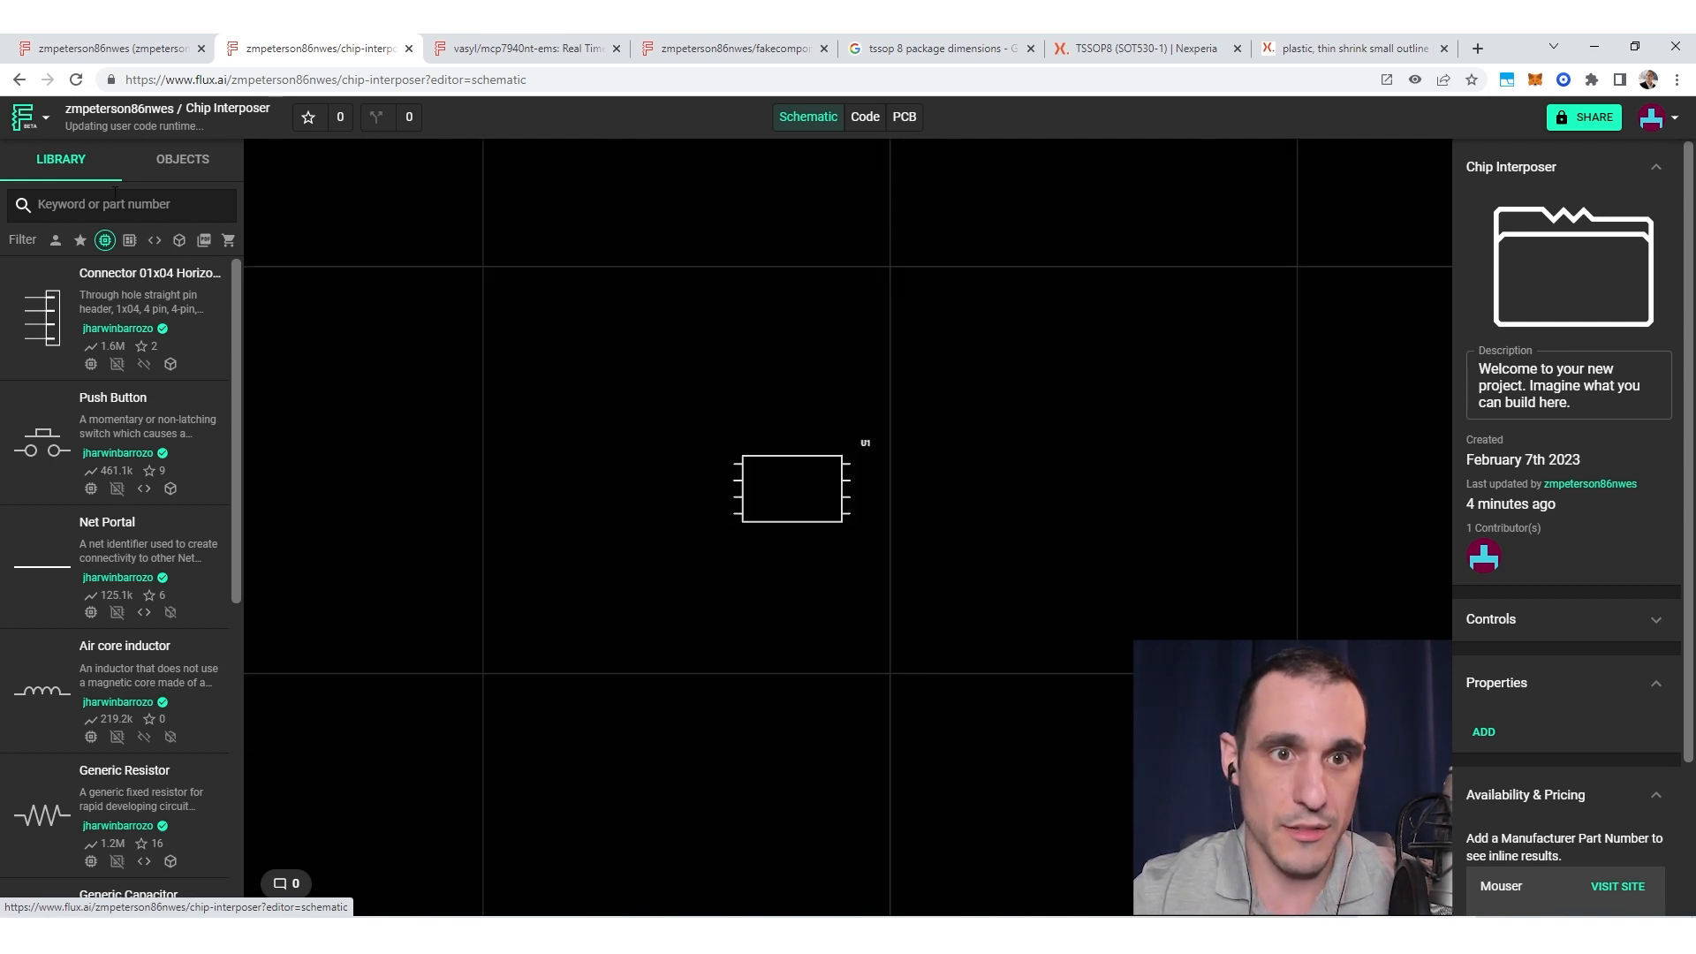
left_click(104, 204)
type("Fak")
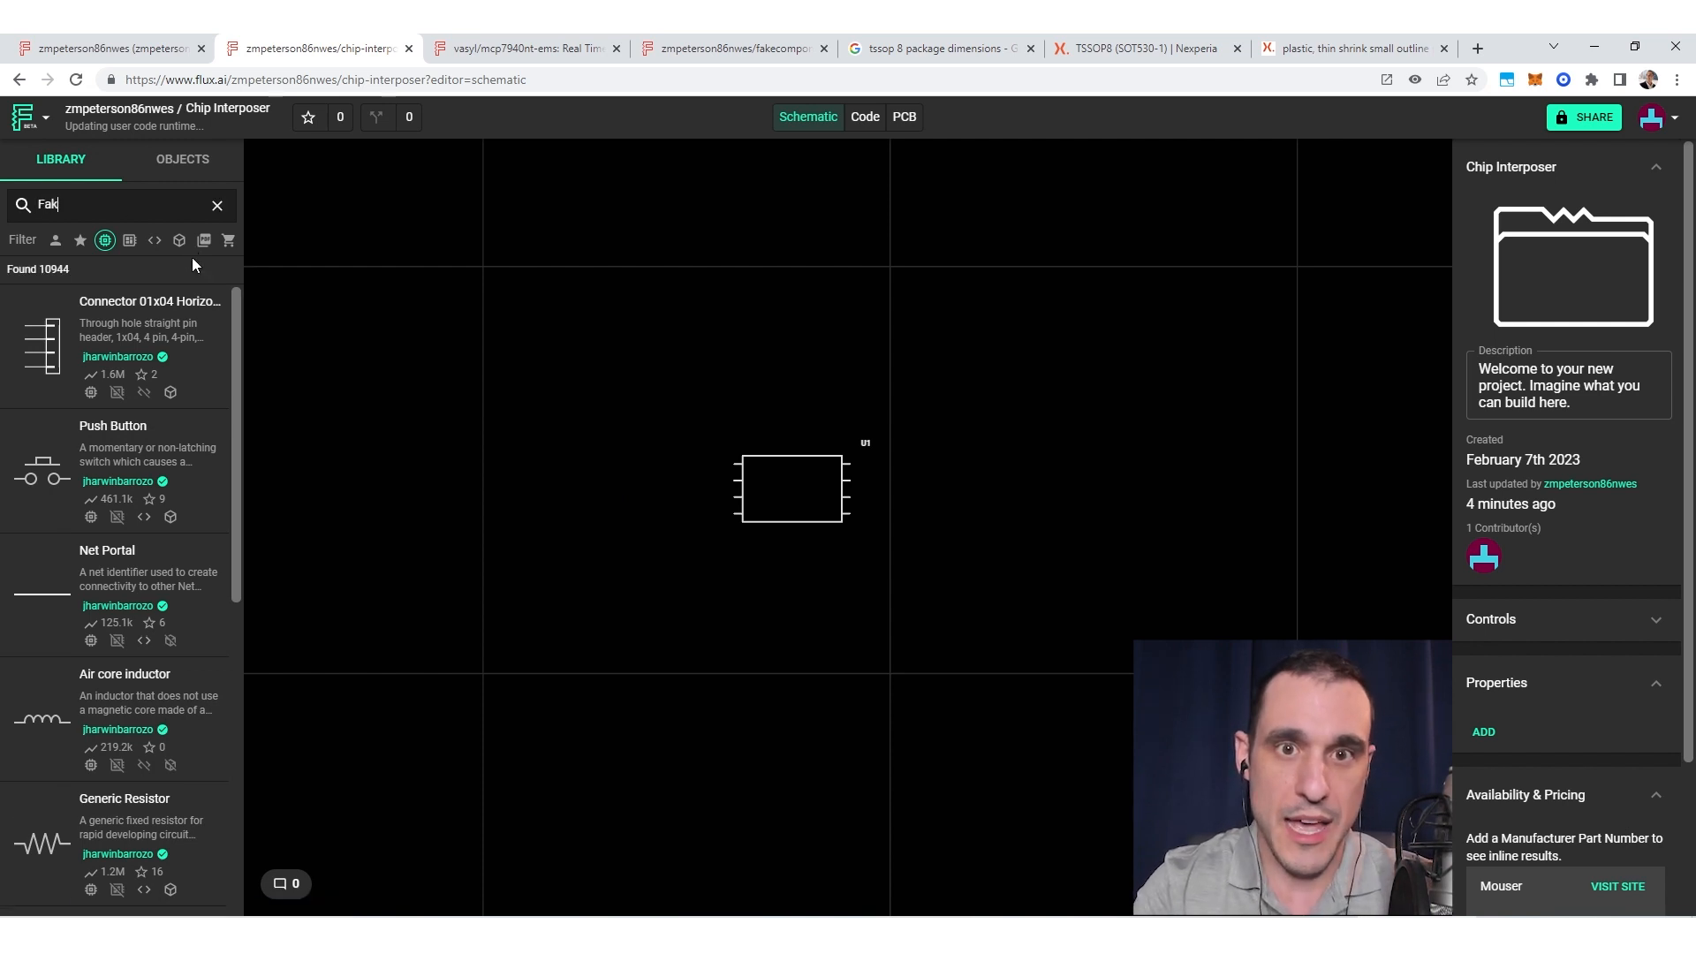
type("eComponent")
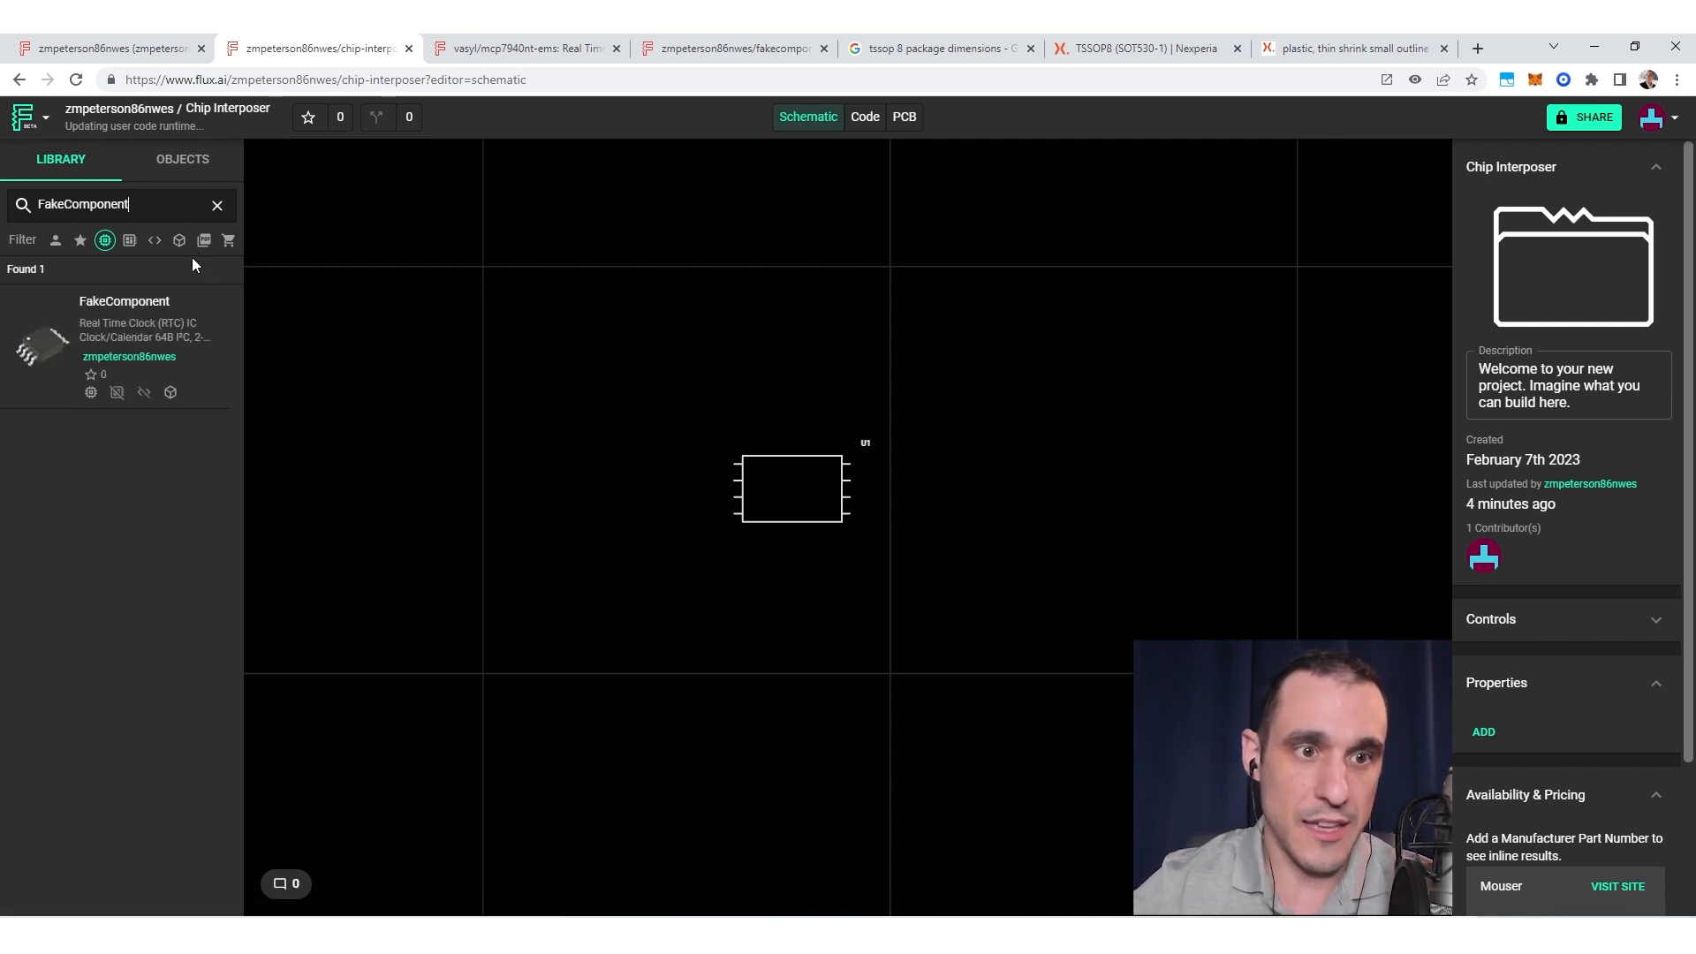
left_click_drag(29, 353, 1051, 400)
left_click_drag(1157, 447, 1126, 512)
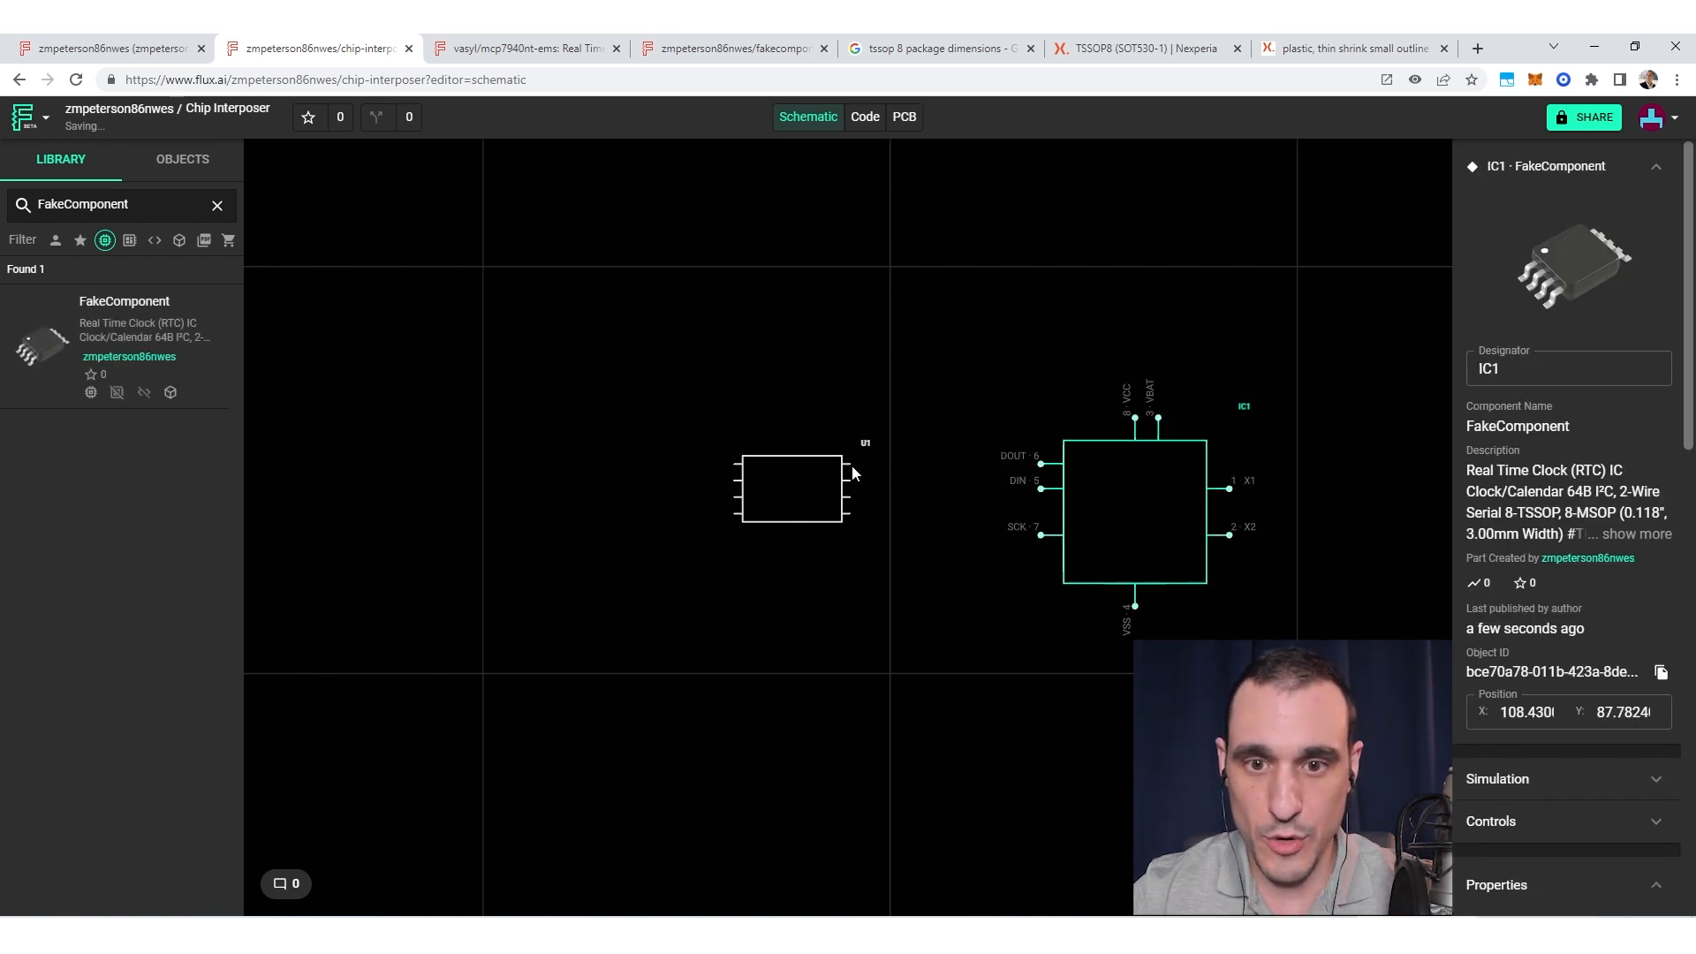
Step: Wire IC1's DOUT, DIN and SCK terminals to U1's pins 8, 5 and 6 respectively
left_click_drag(850, 464, 1041, 463)
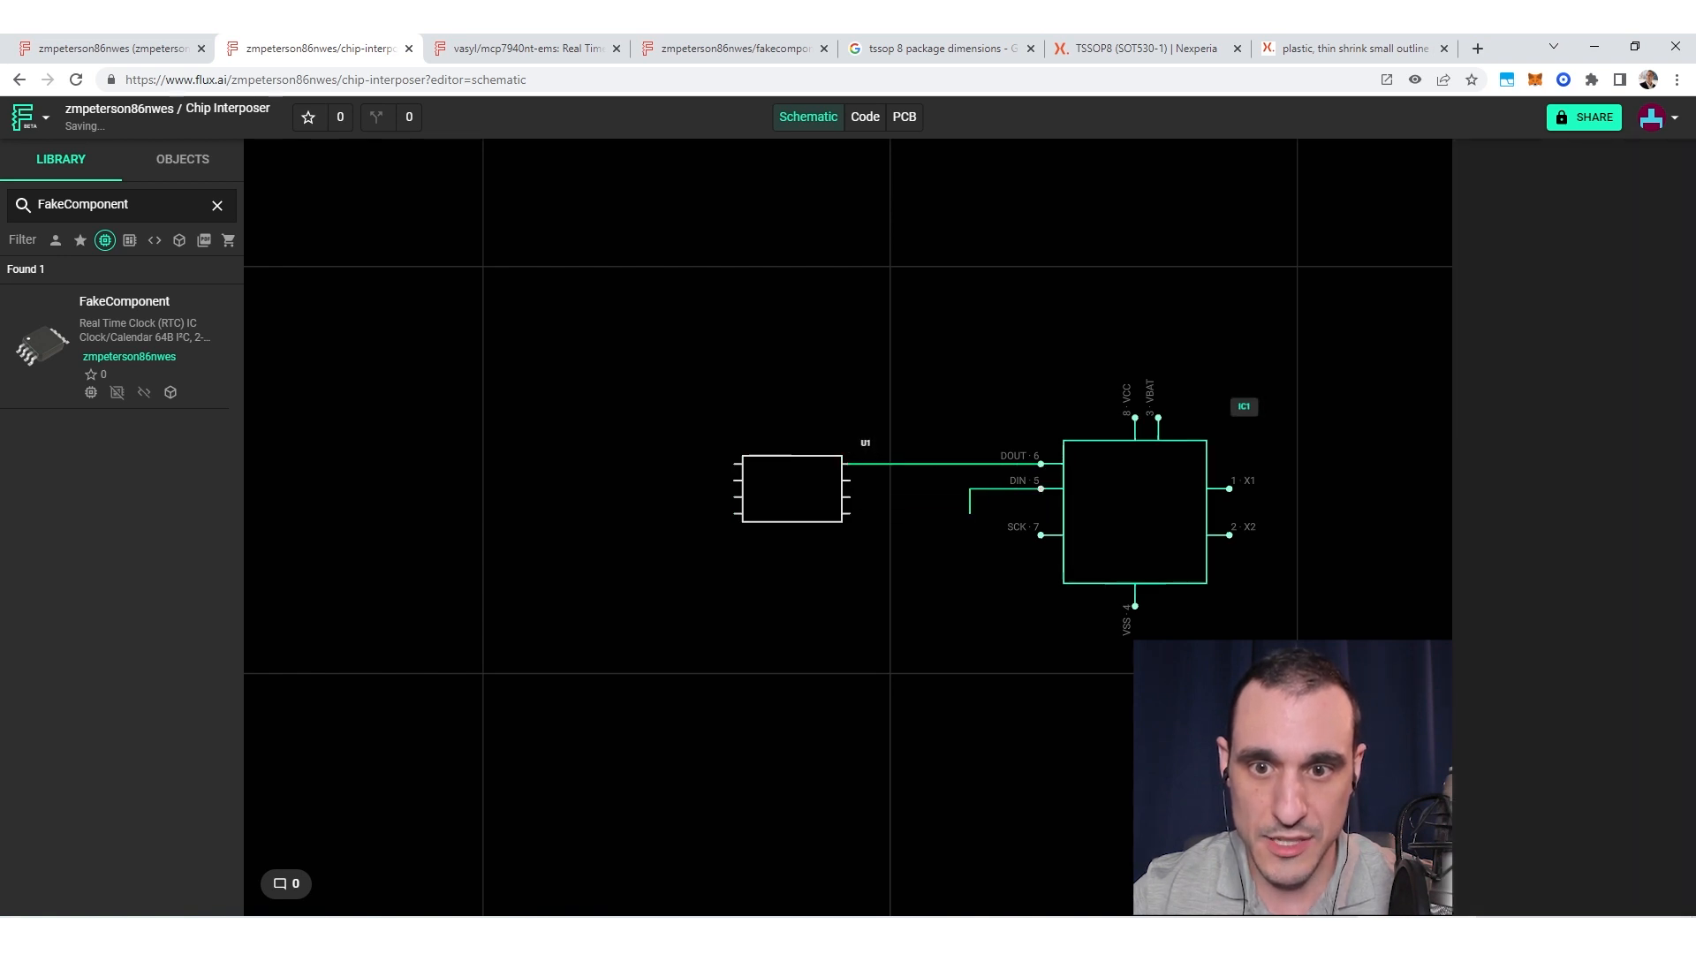
left_click(851, 513)
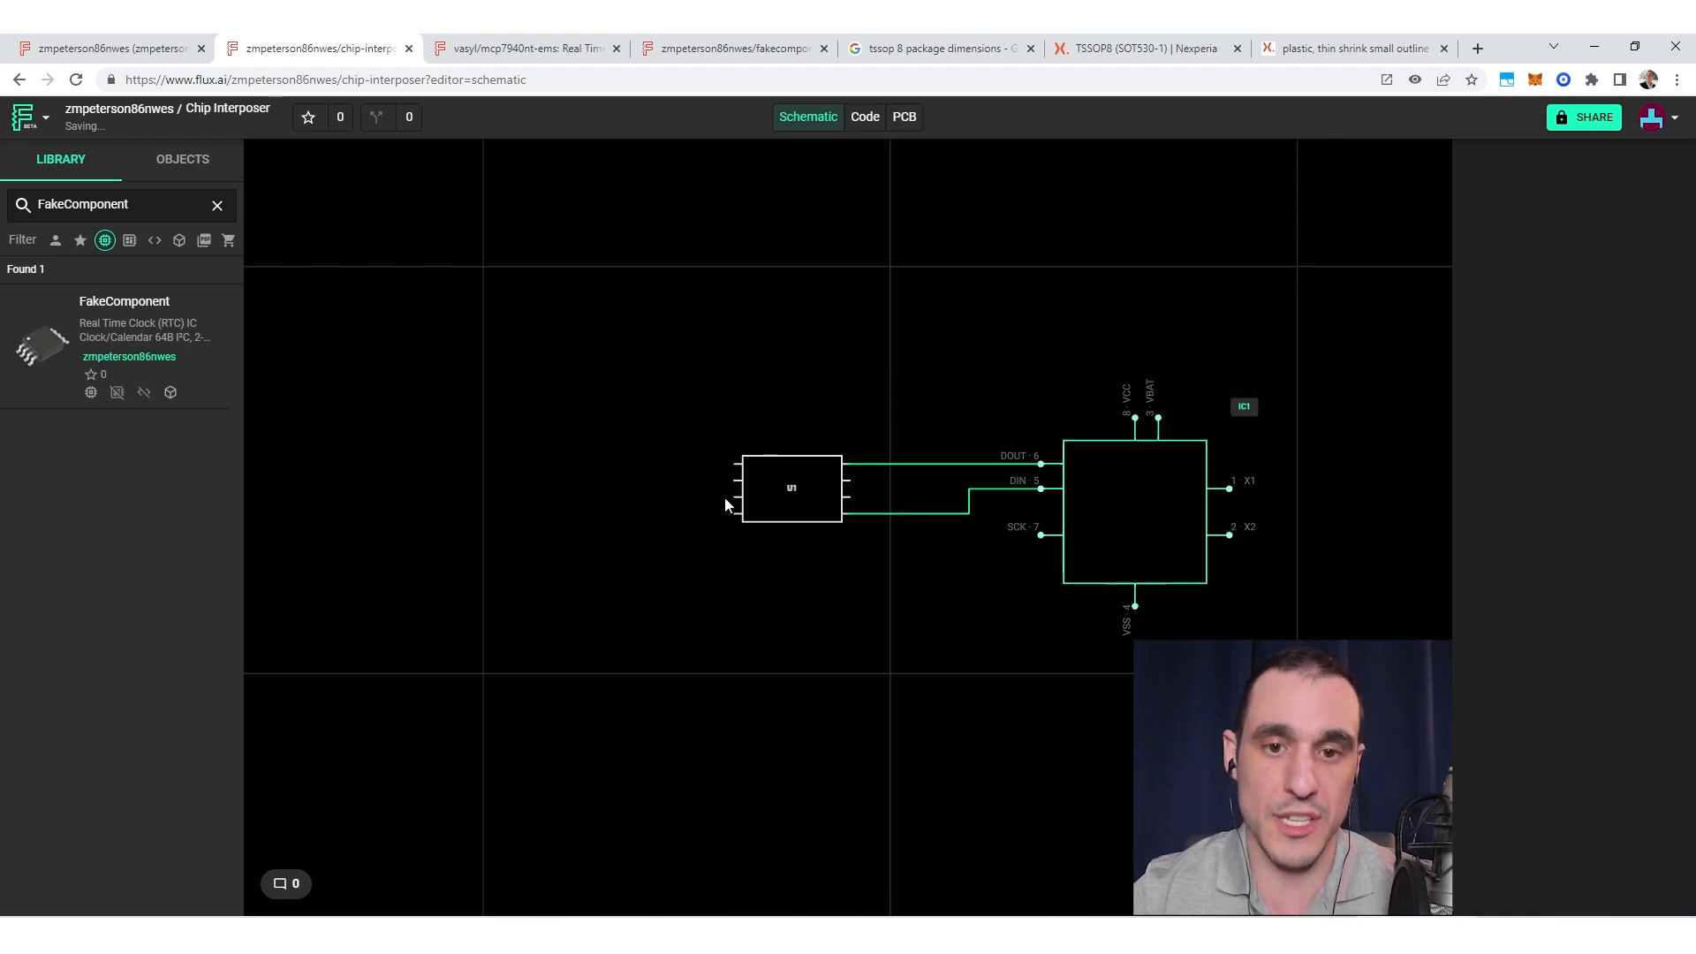
left_click(1040, 534)
left_click(919, 499)
left_click(850, 498)
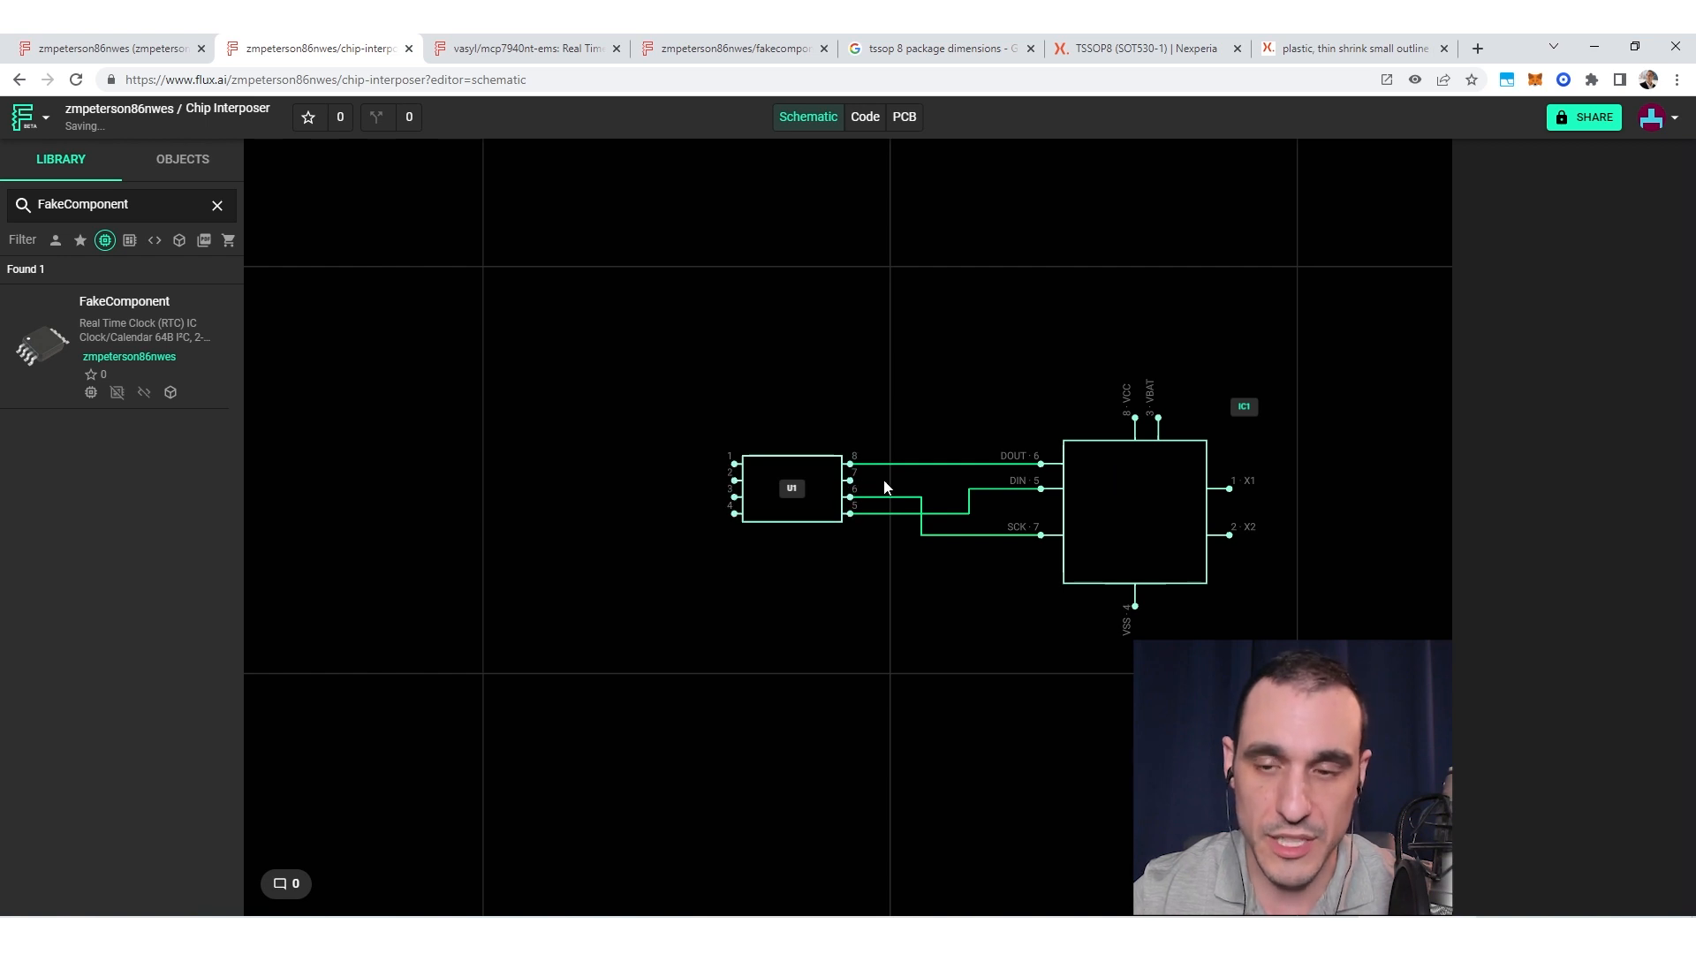
Step: Wire IC1's VSS terminal around below U1 to U1's pin 2
left_click(1136, 607)
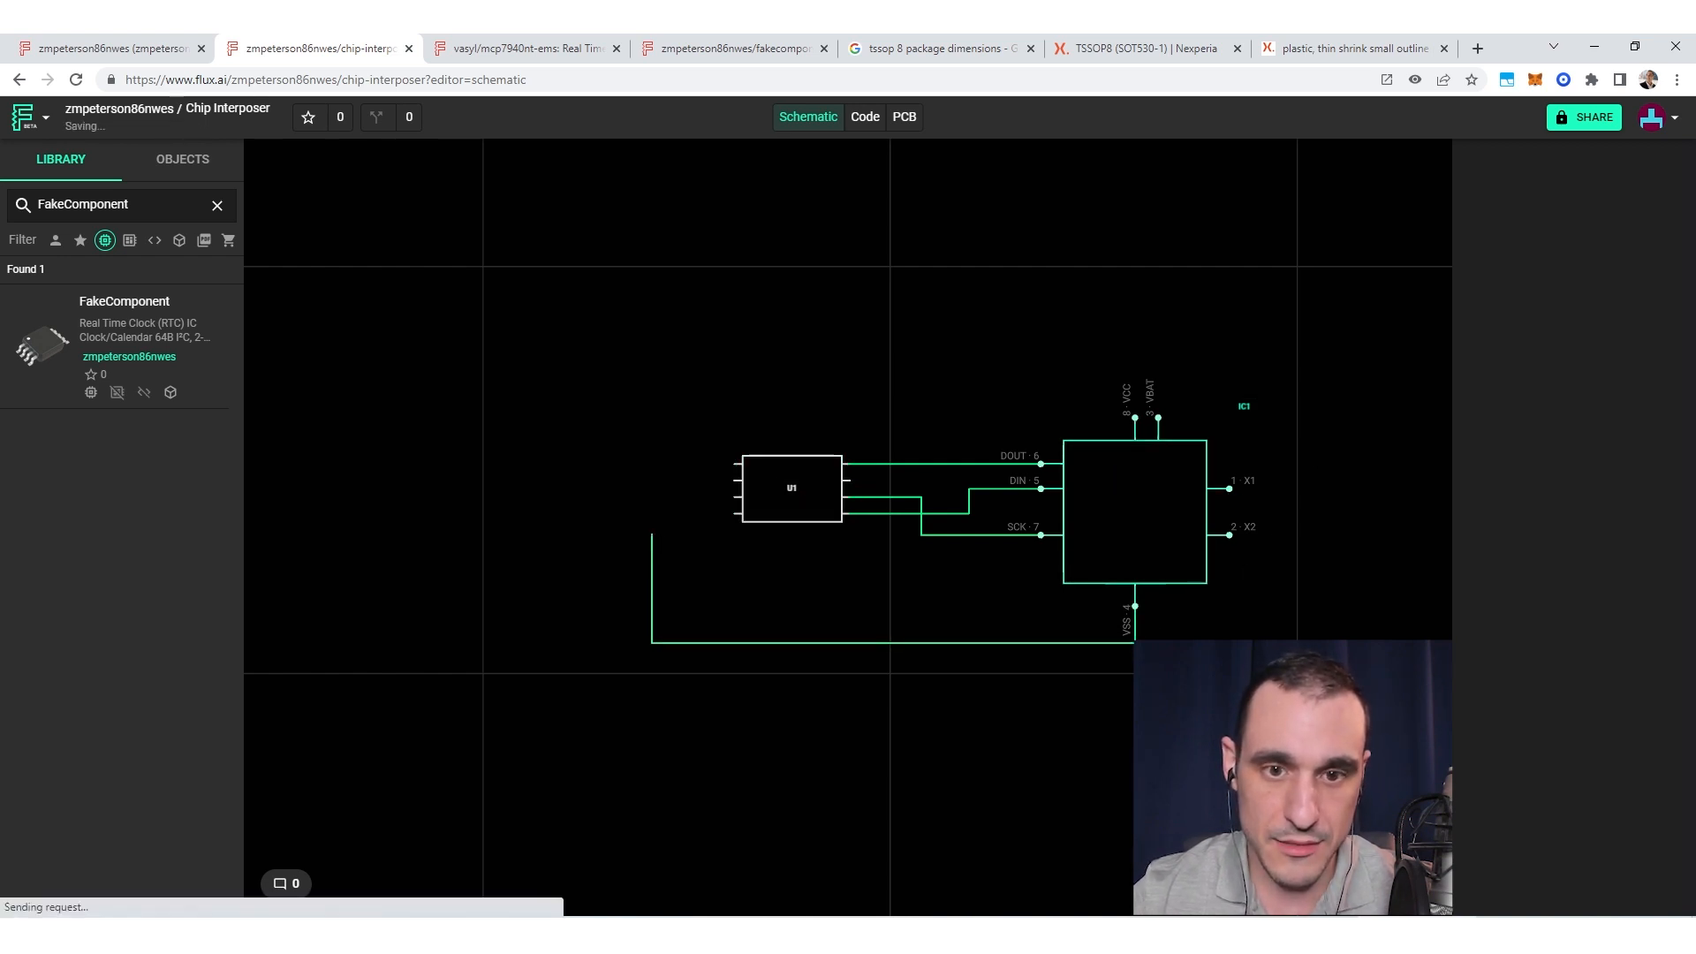
left_click(734, 481)
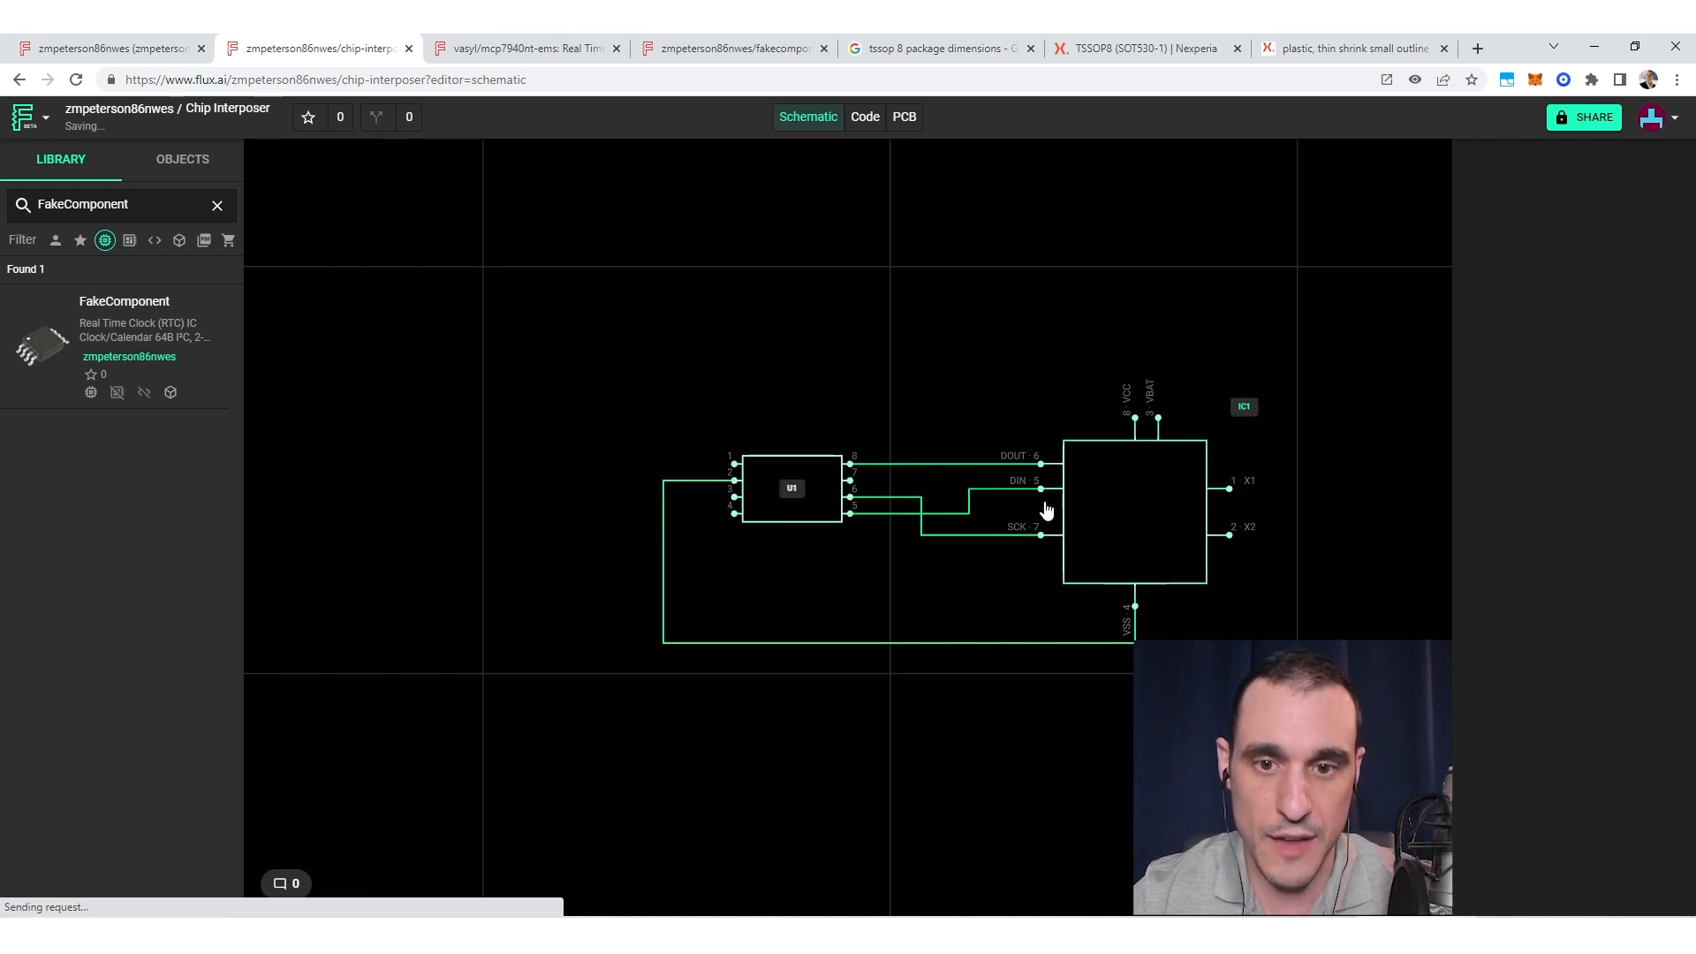
left_click(1047, 510)
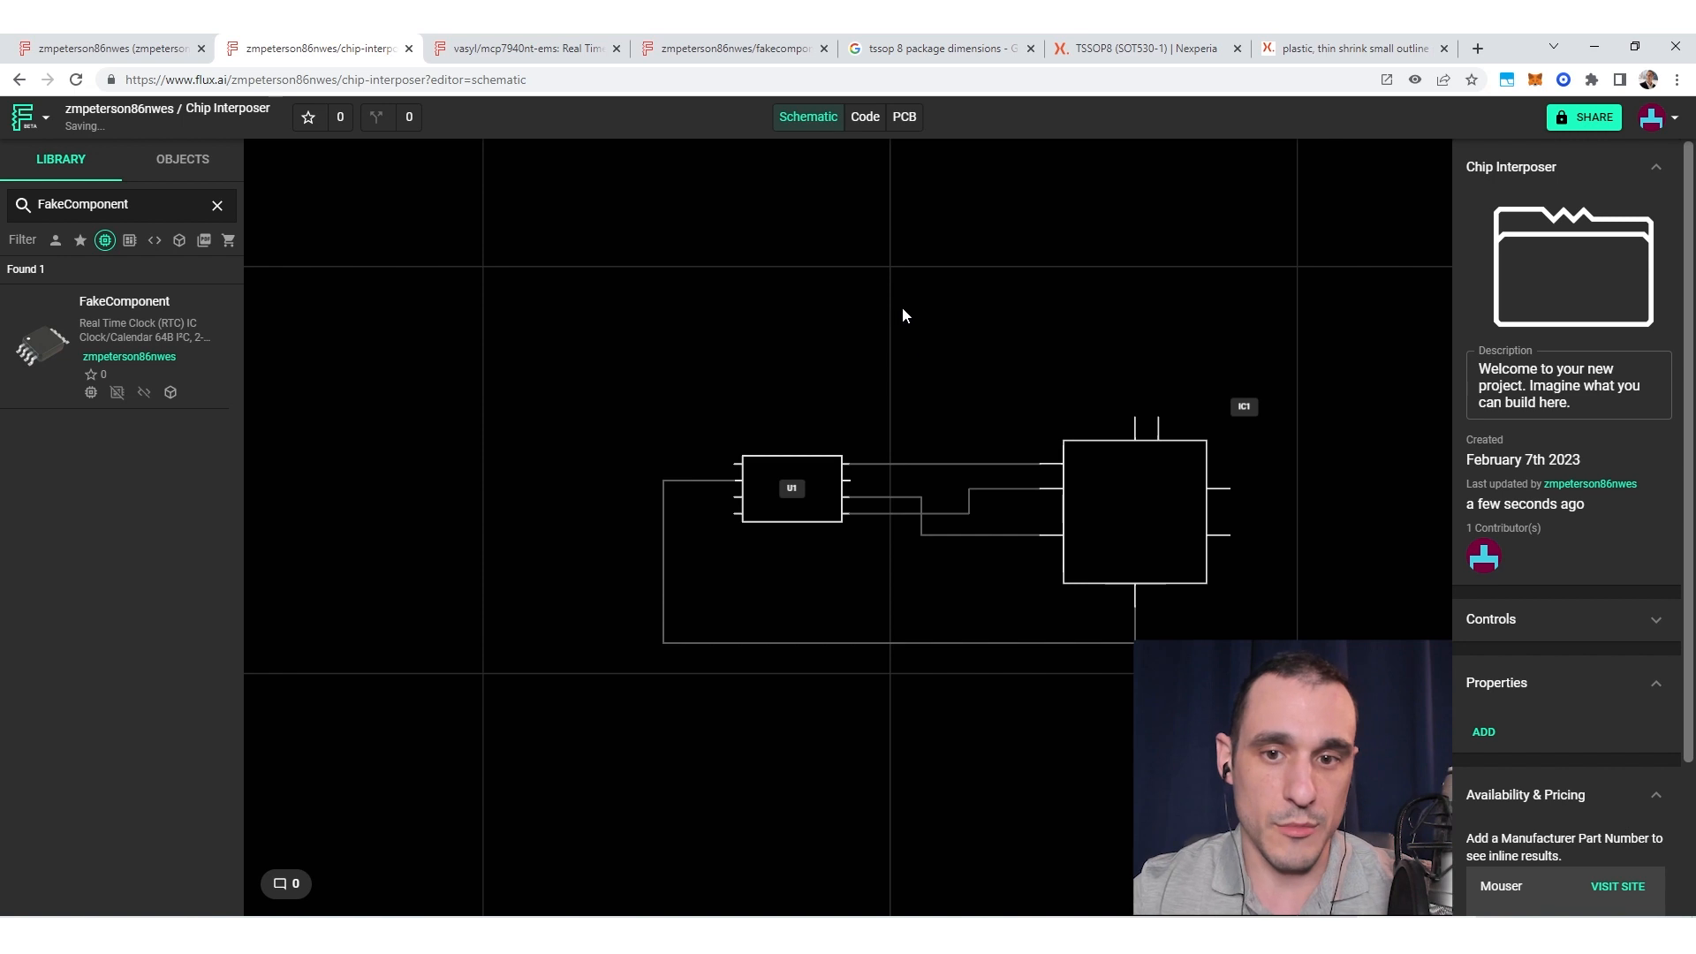
Step: In the PCB layout, move IC1's footprint off U1 into the free space to its right
left_click(905, 119)
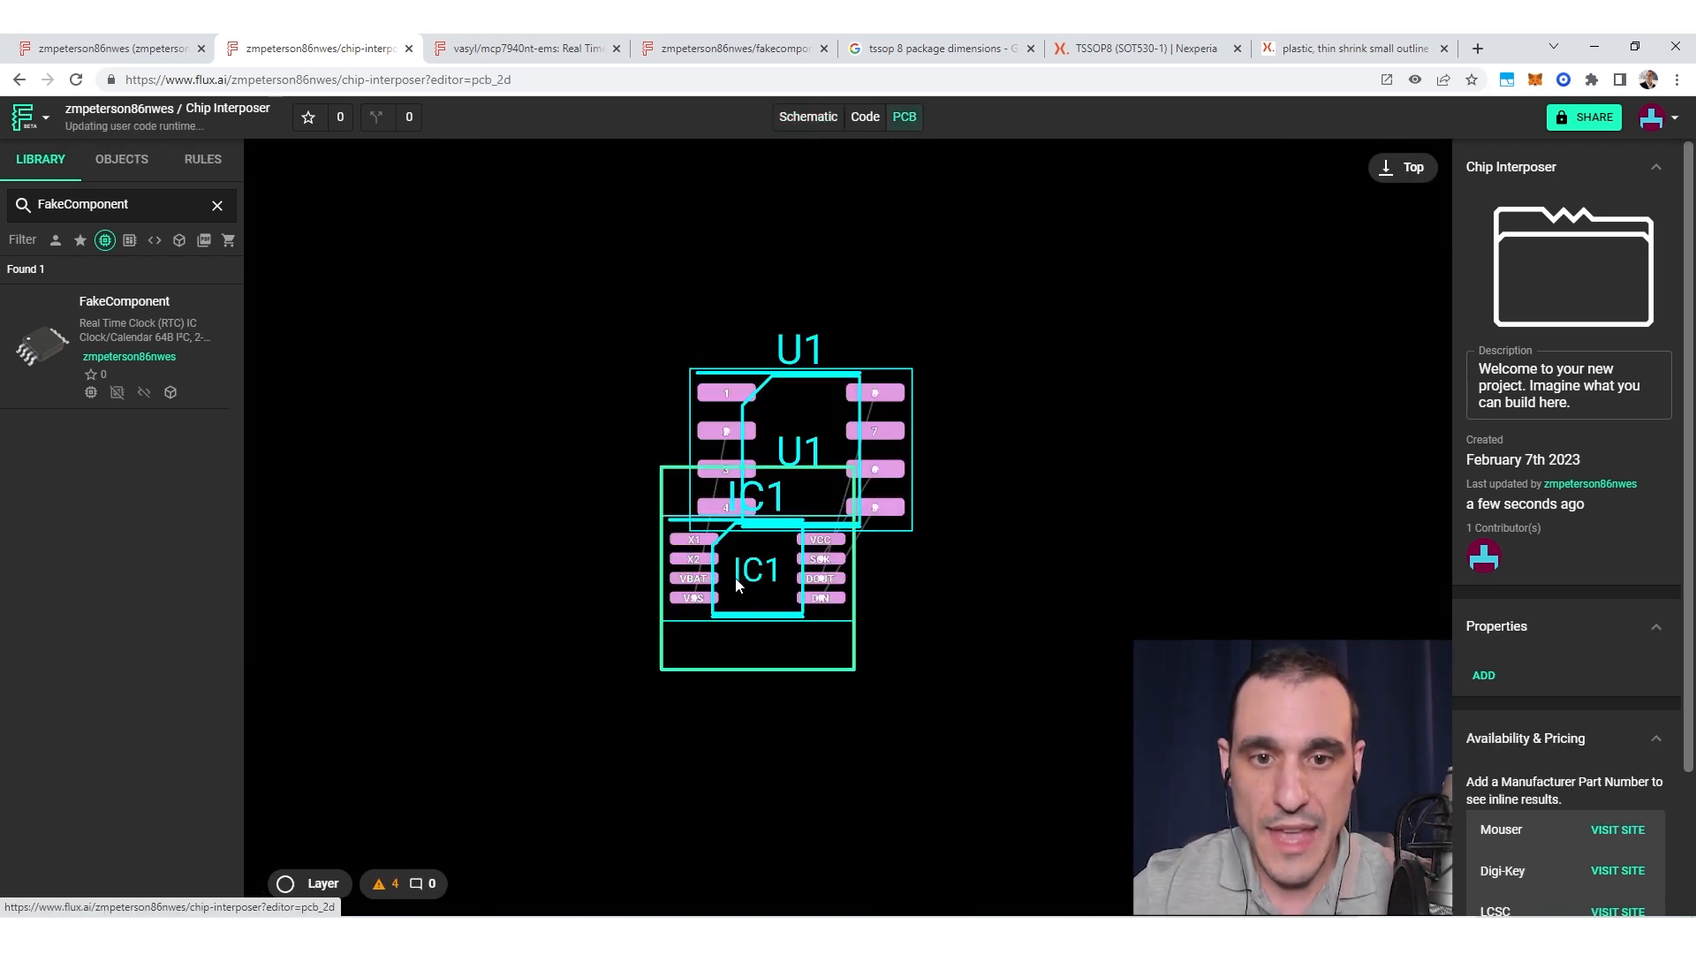
left_click_drag(711, 646, 1221, 580)
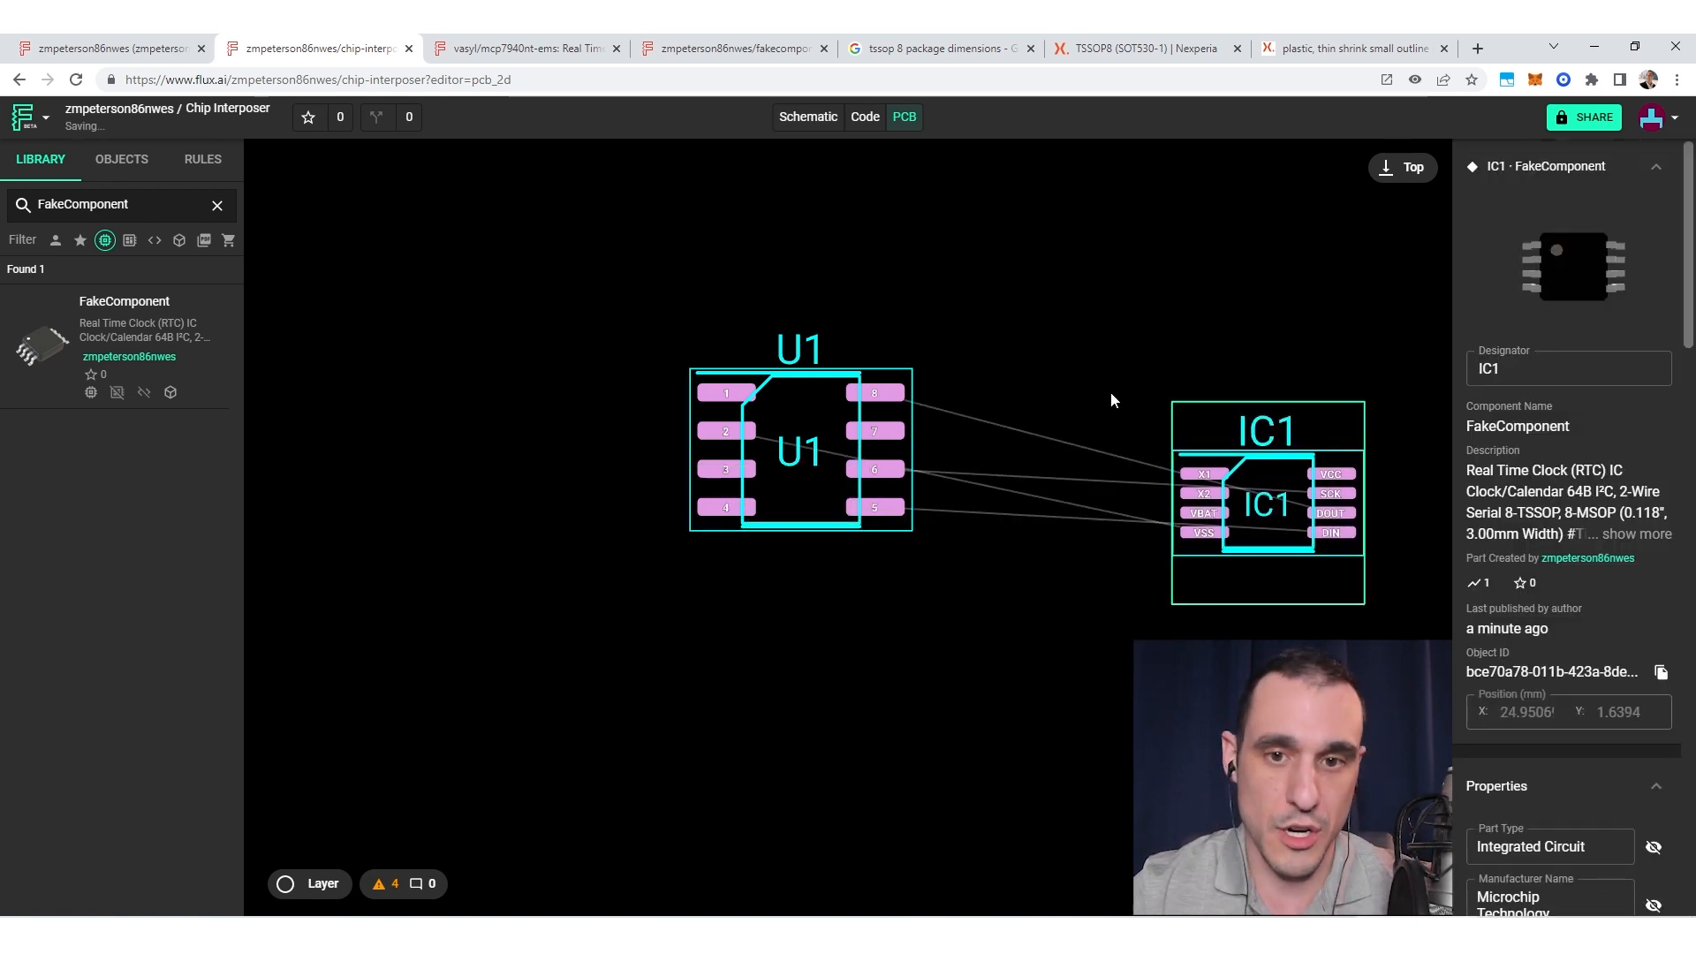
left_click(988, 279)
left_click(799, 450)
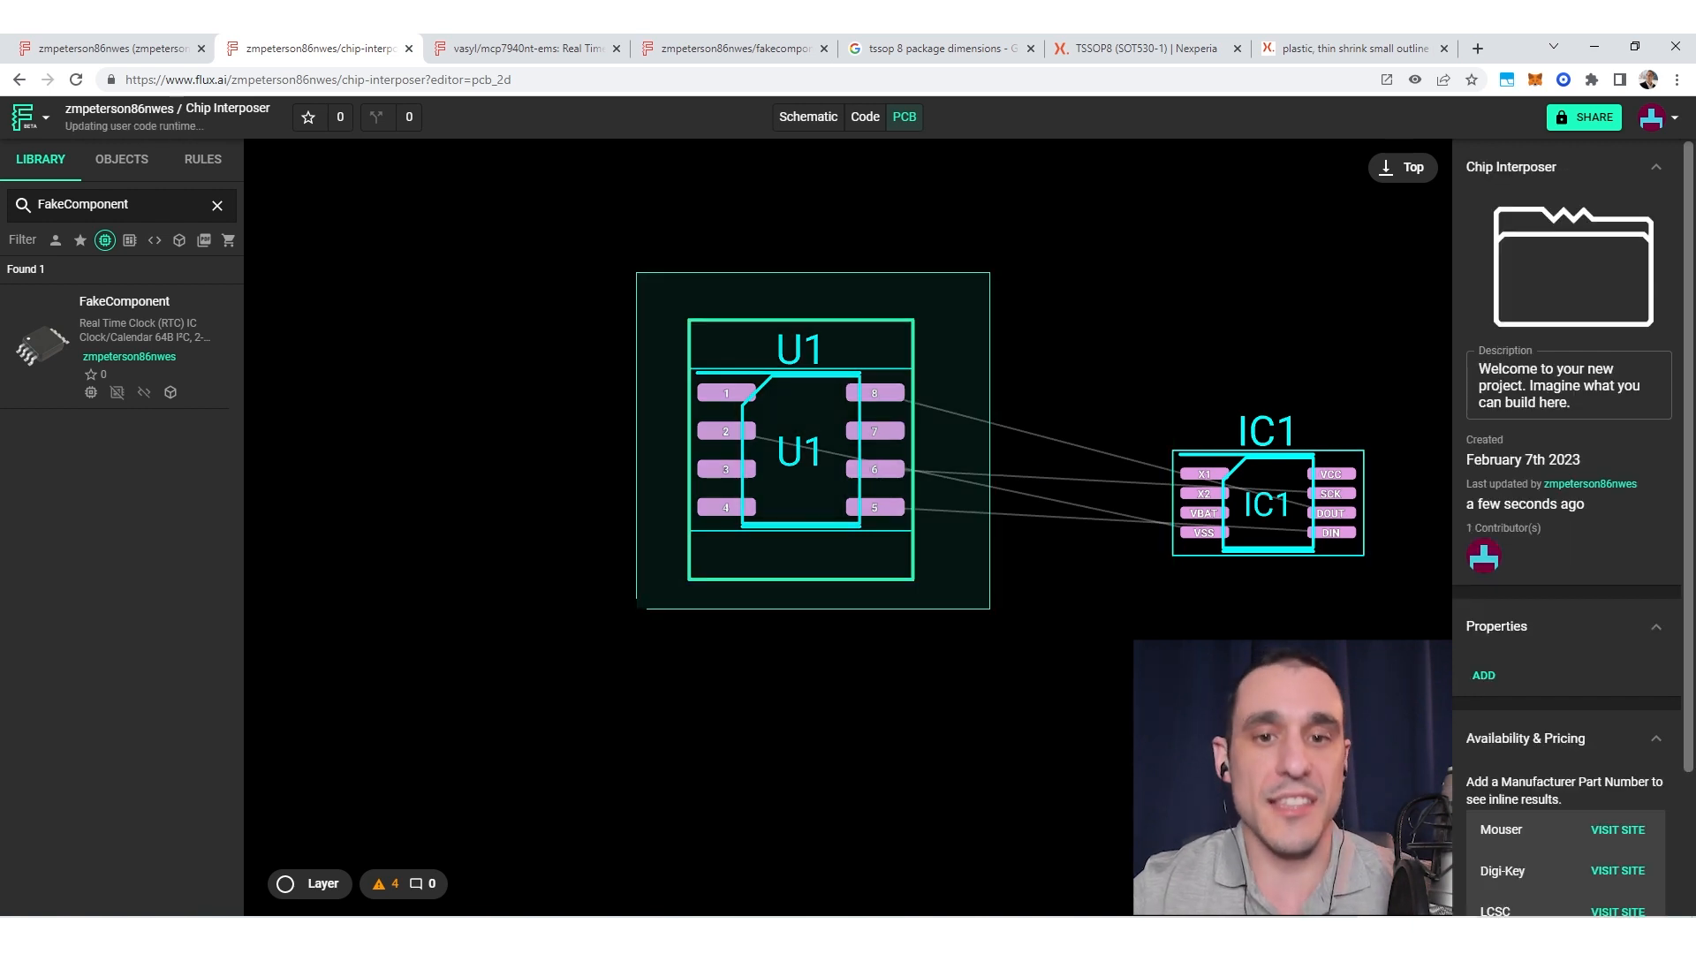
left_click(556, 657)
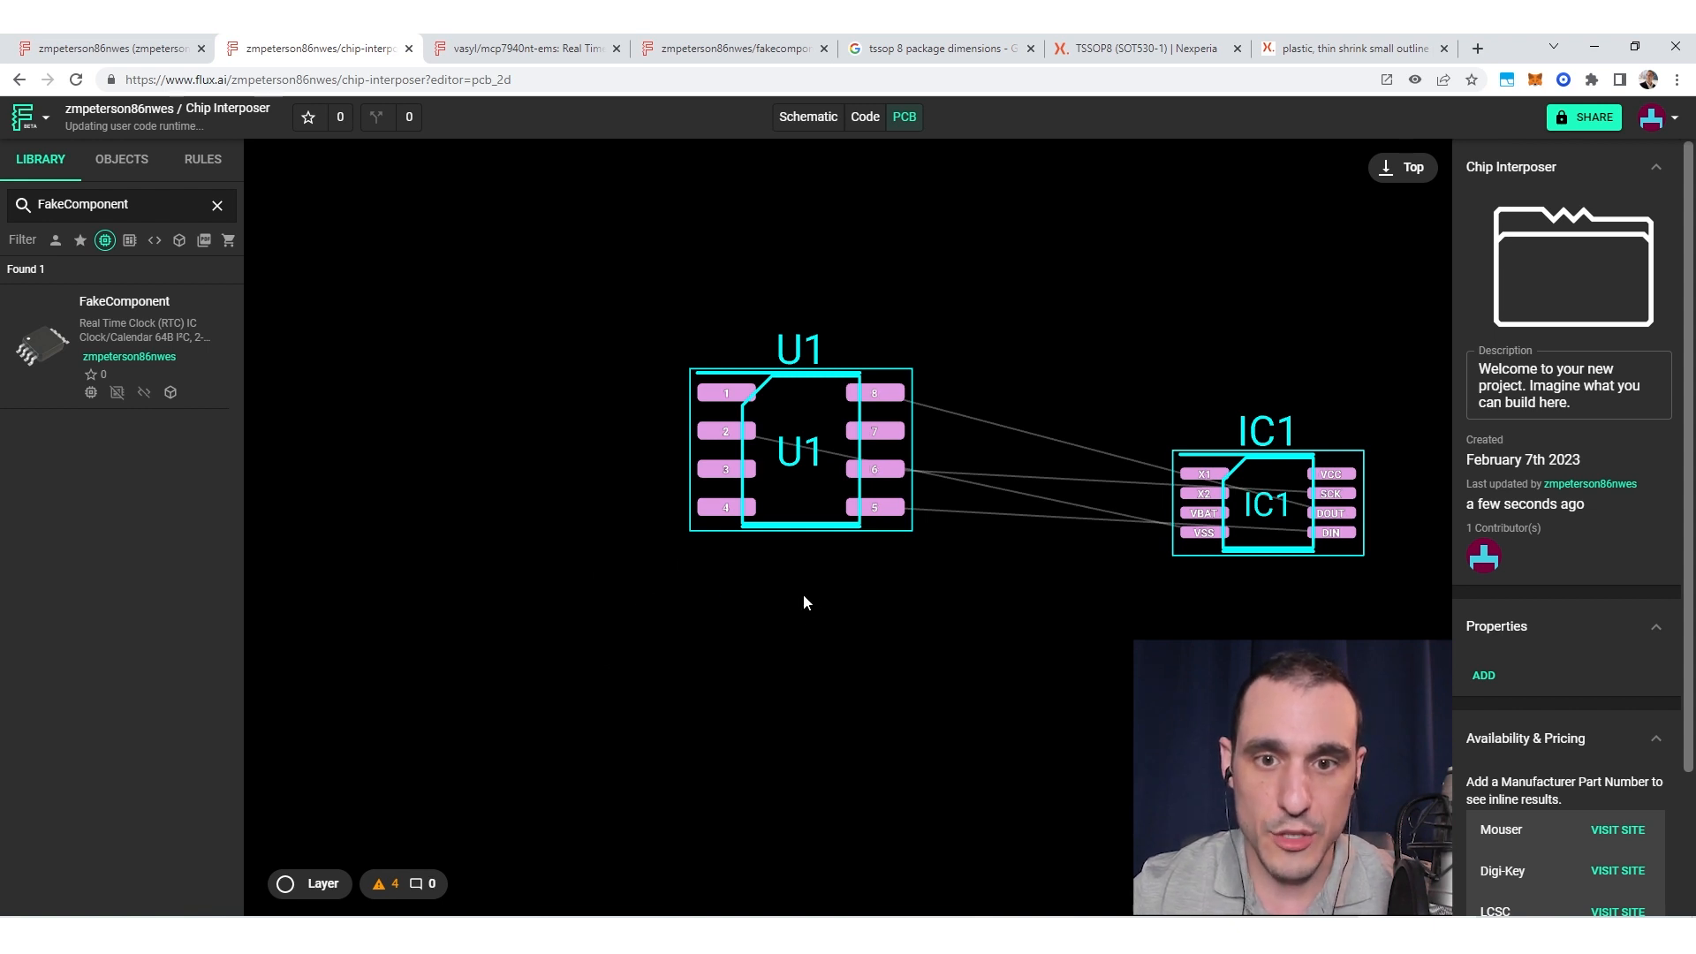
Step: Show the PCB's object tree and inspect components U1 and IC1
scroll(772, 552, "down", 8)
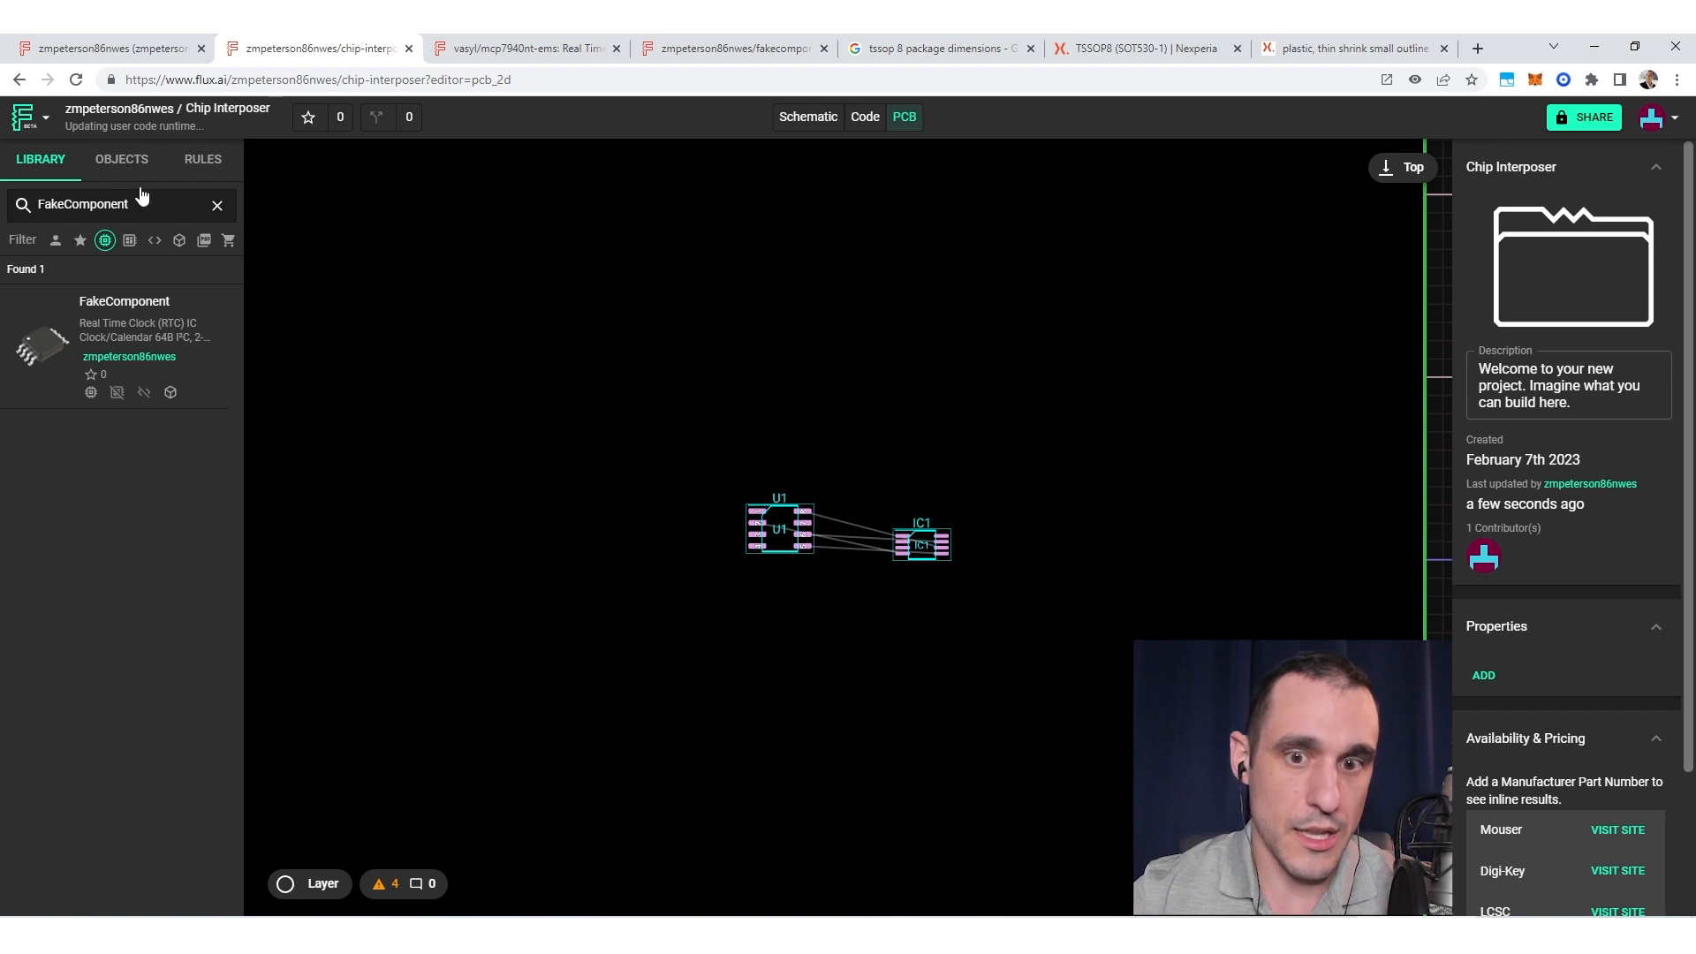
left_click(122, 160)
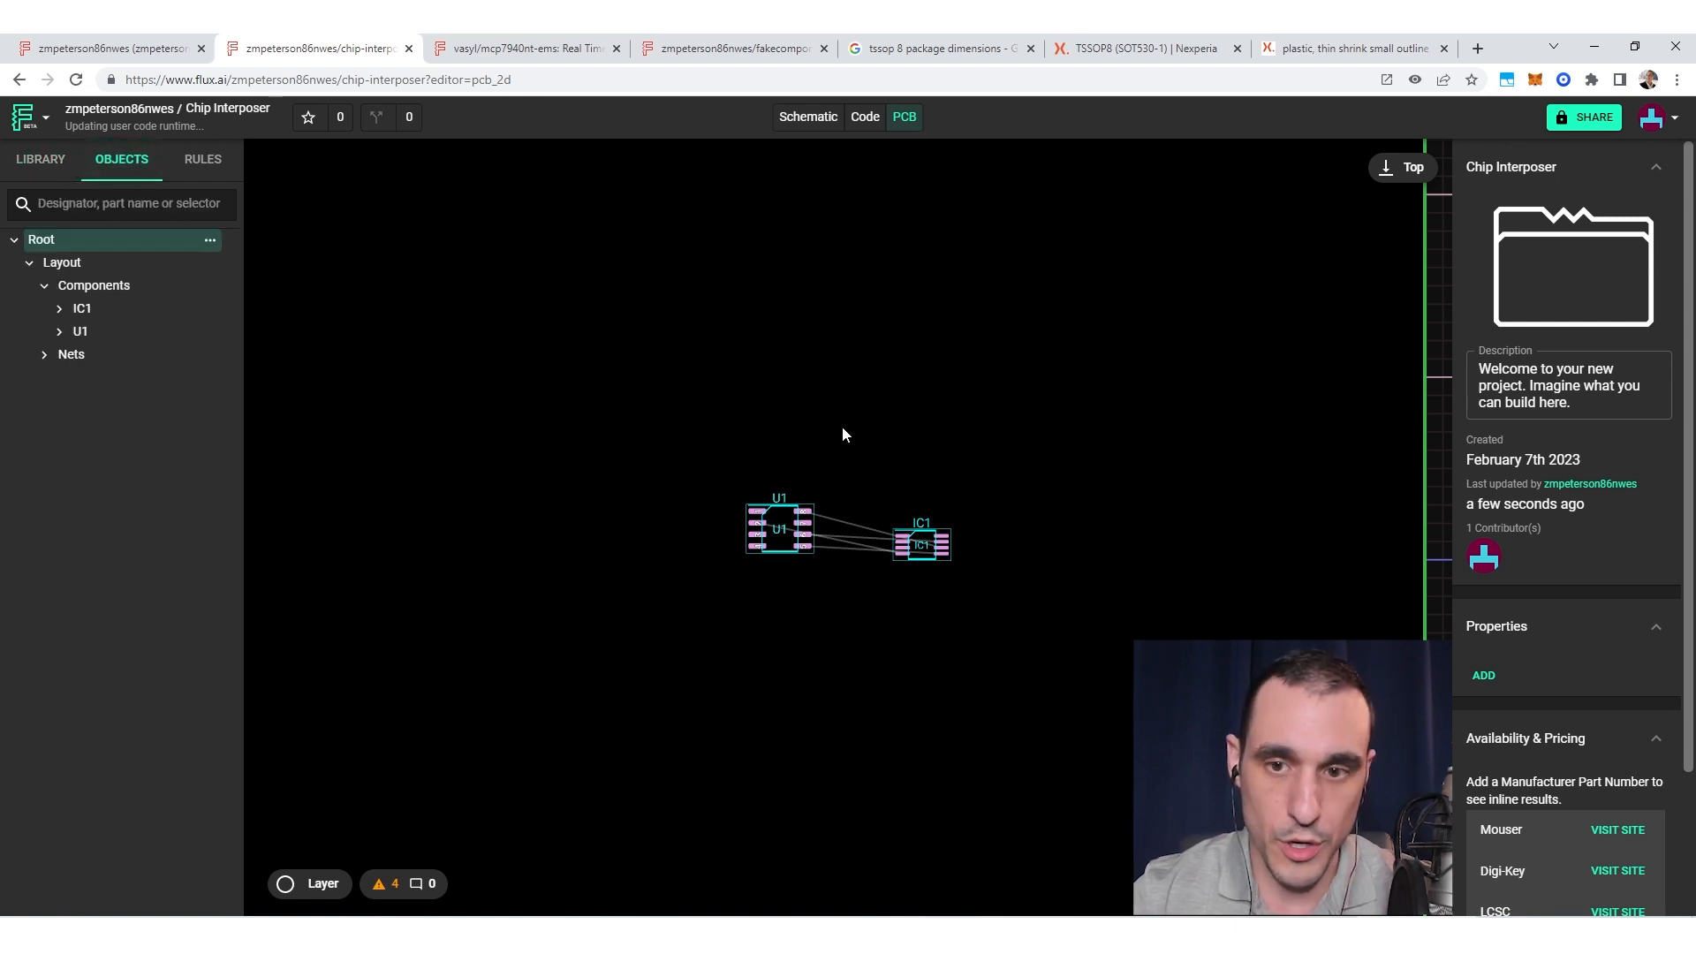
left_click(79, 331)
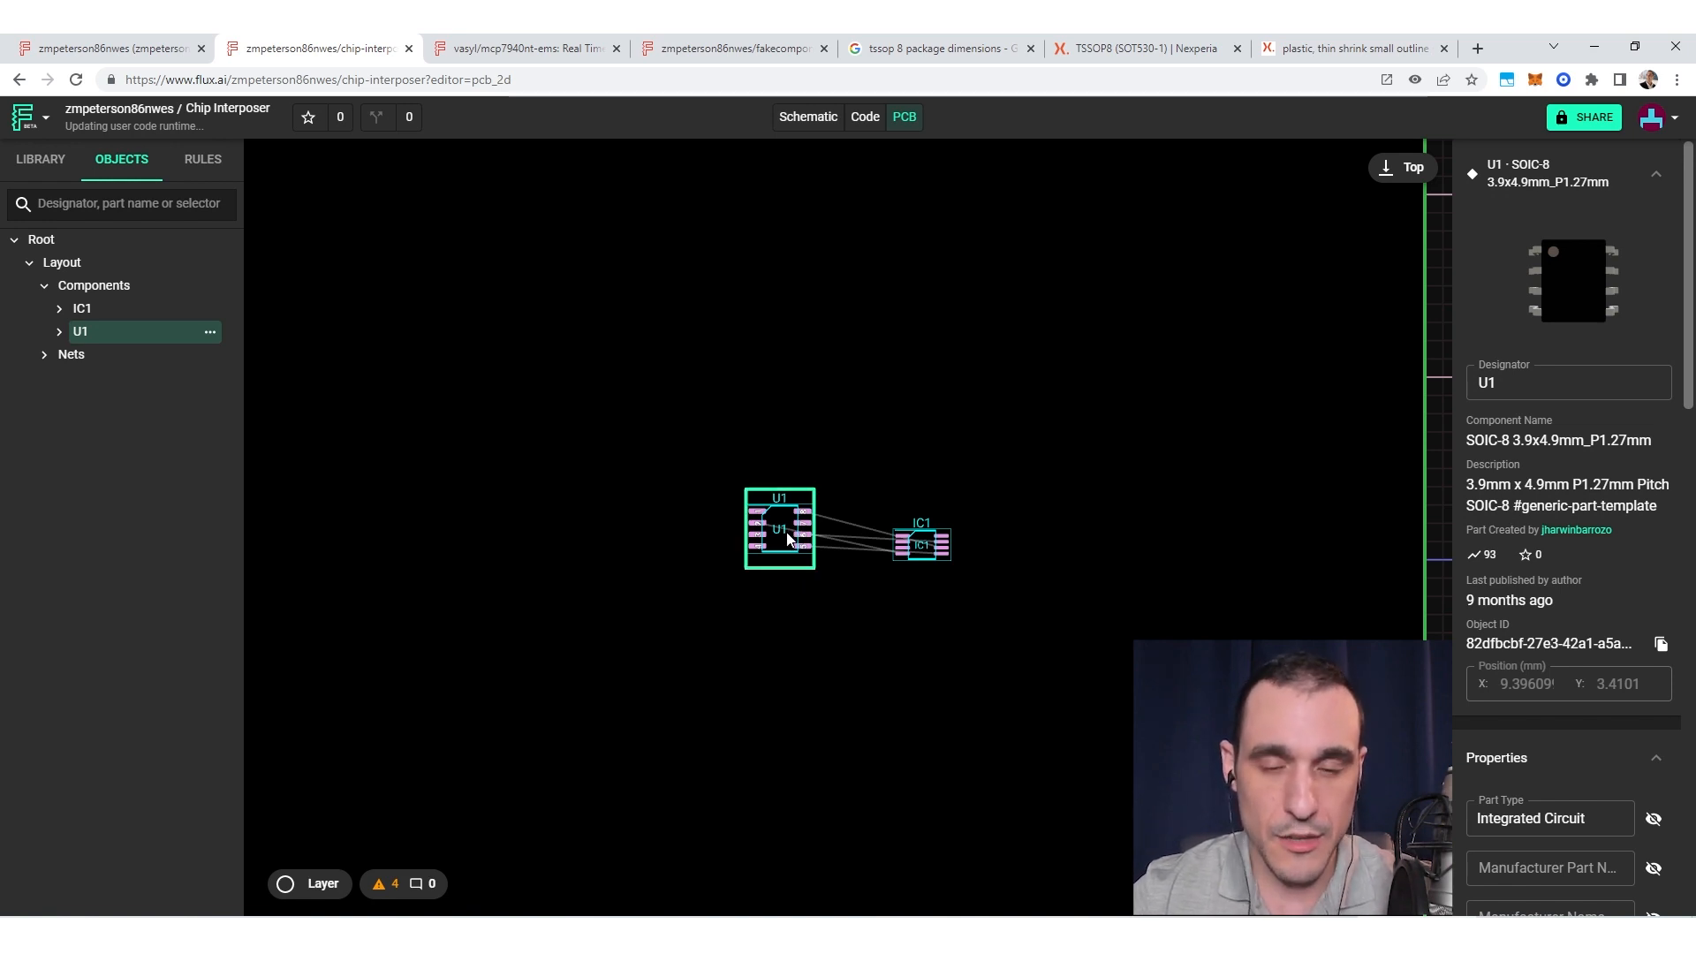
left_click(924, 549)
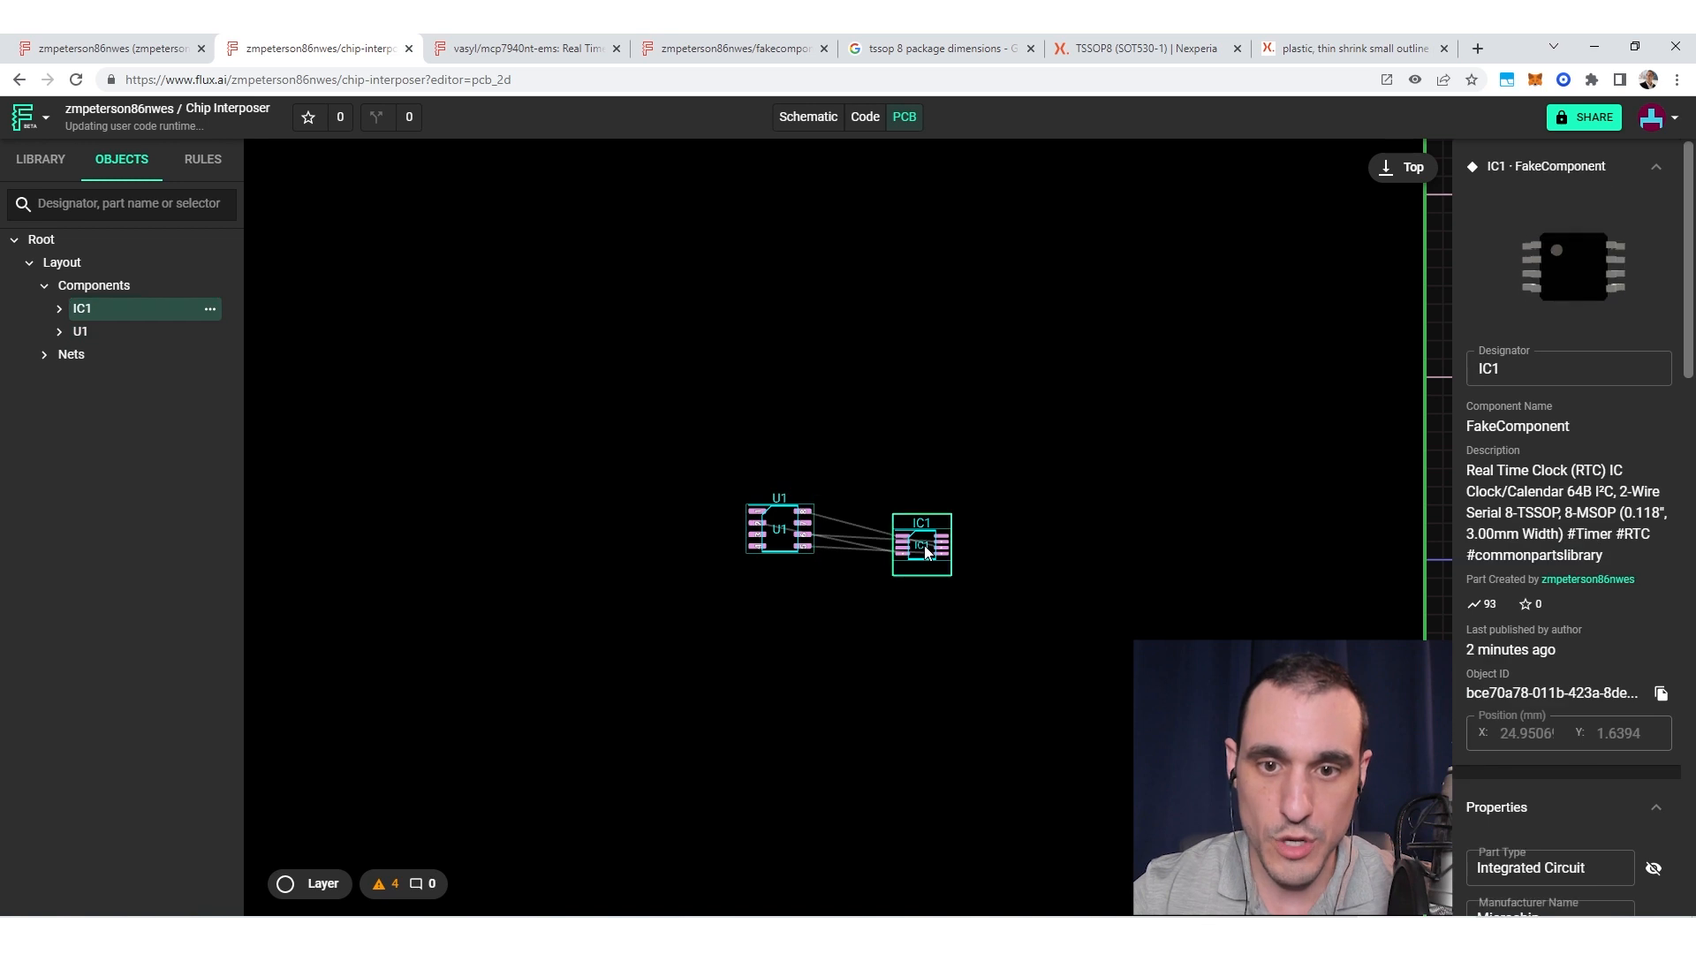
left_click(848, 583)
Step: Flip U1 to the opposite board layer, then clear the selection
left_click(769, 554)
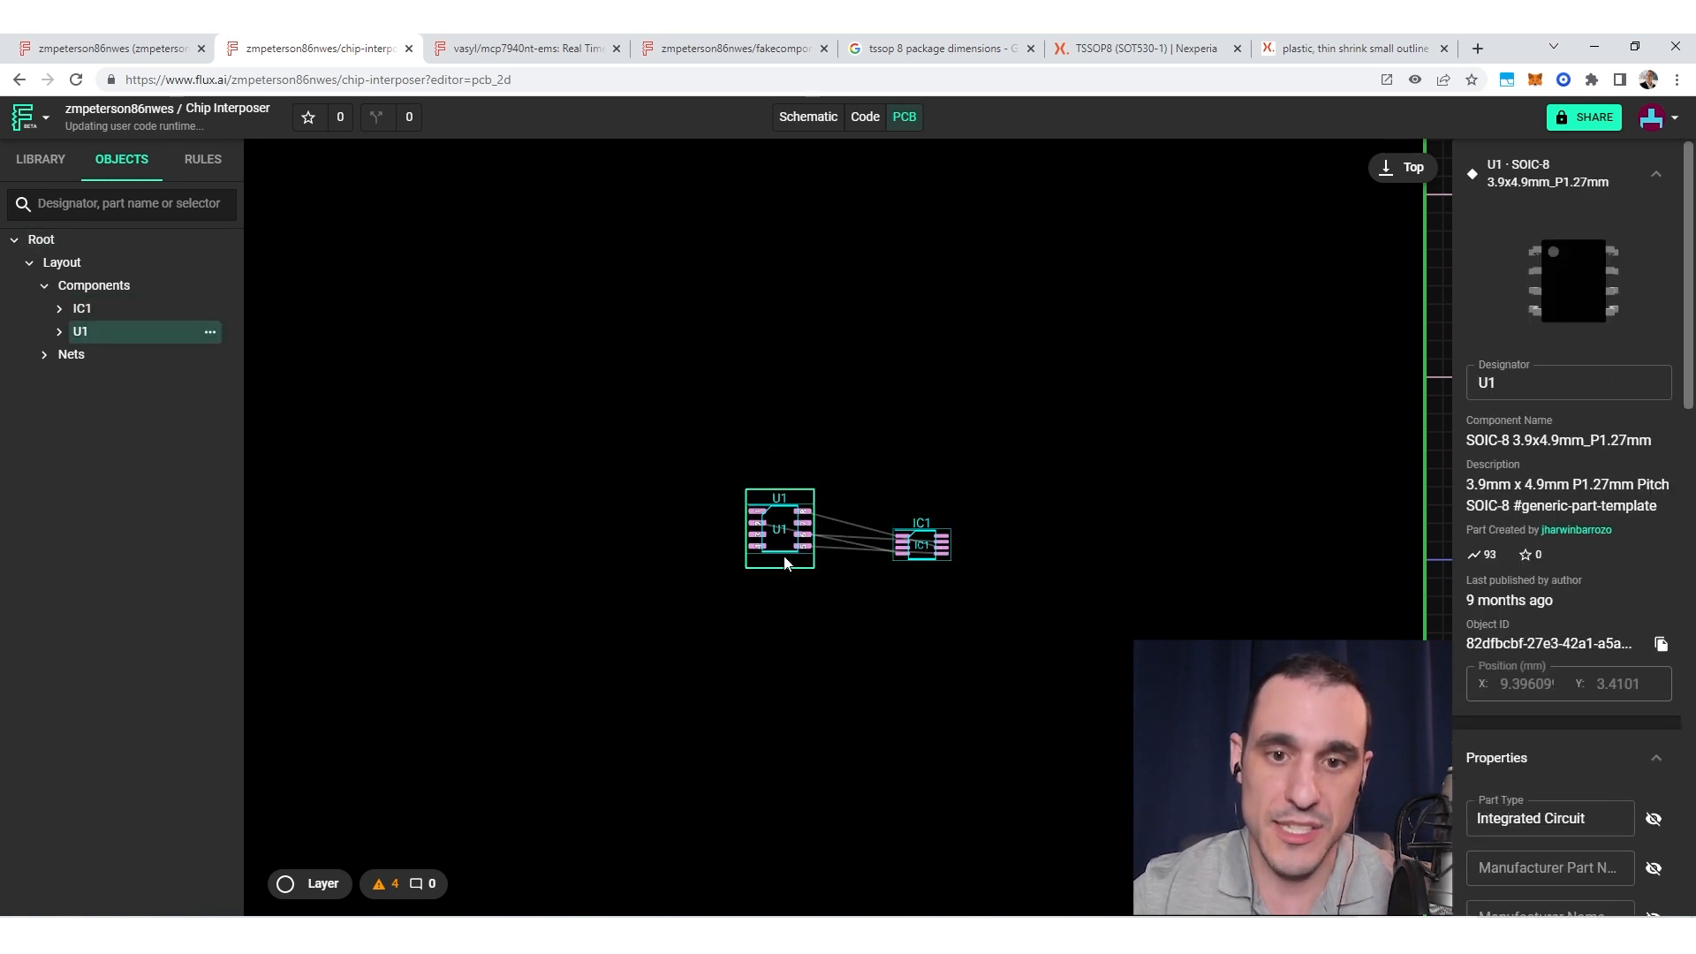
right_click(791, 527)
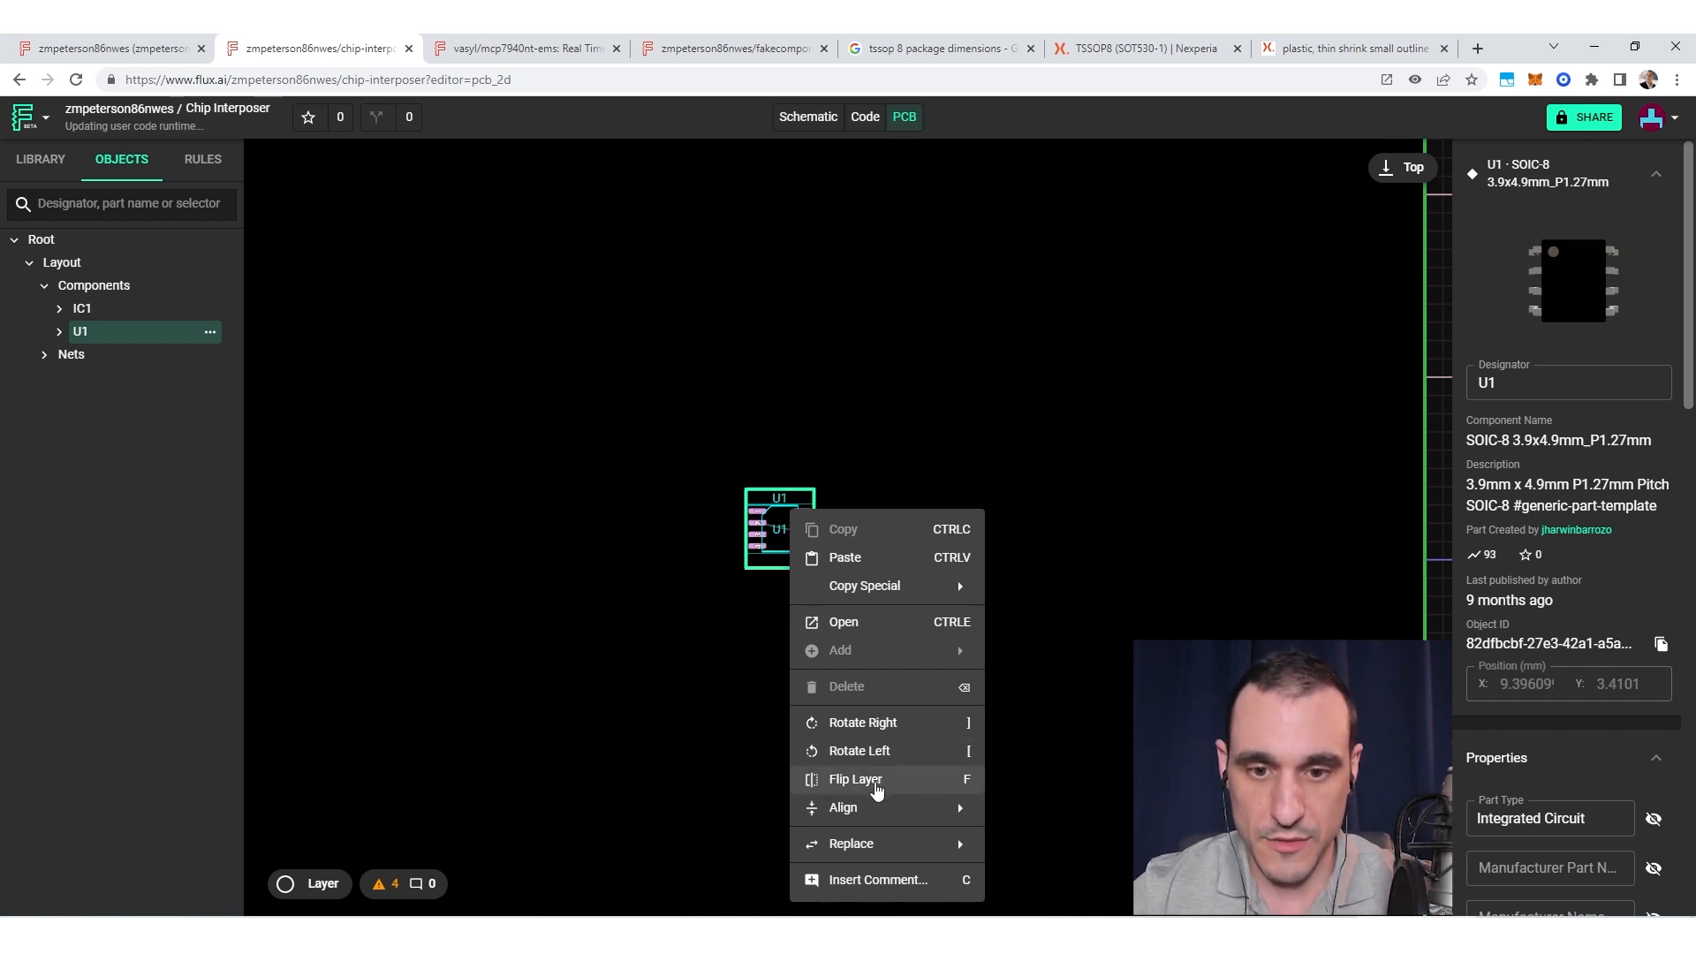
left_click(857, 781)
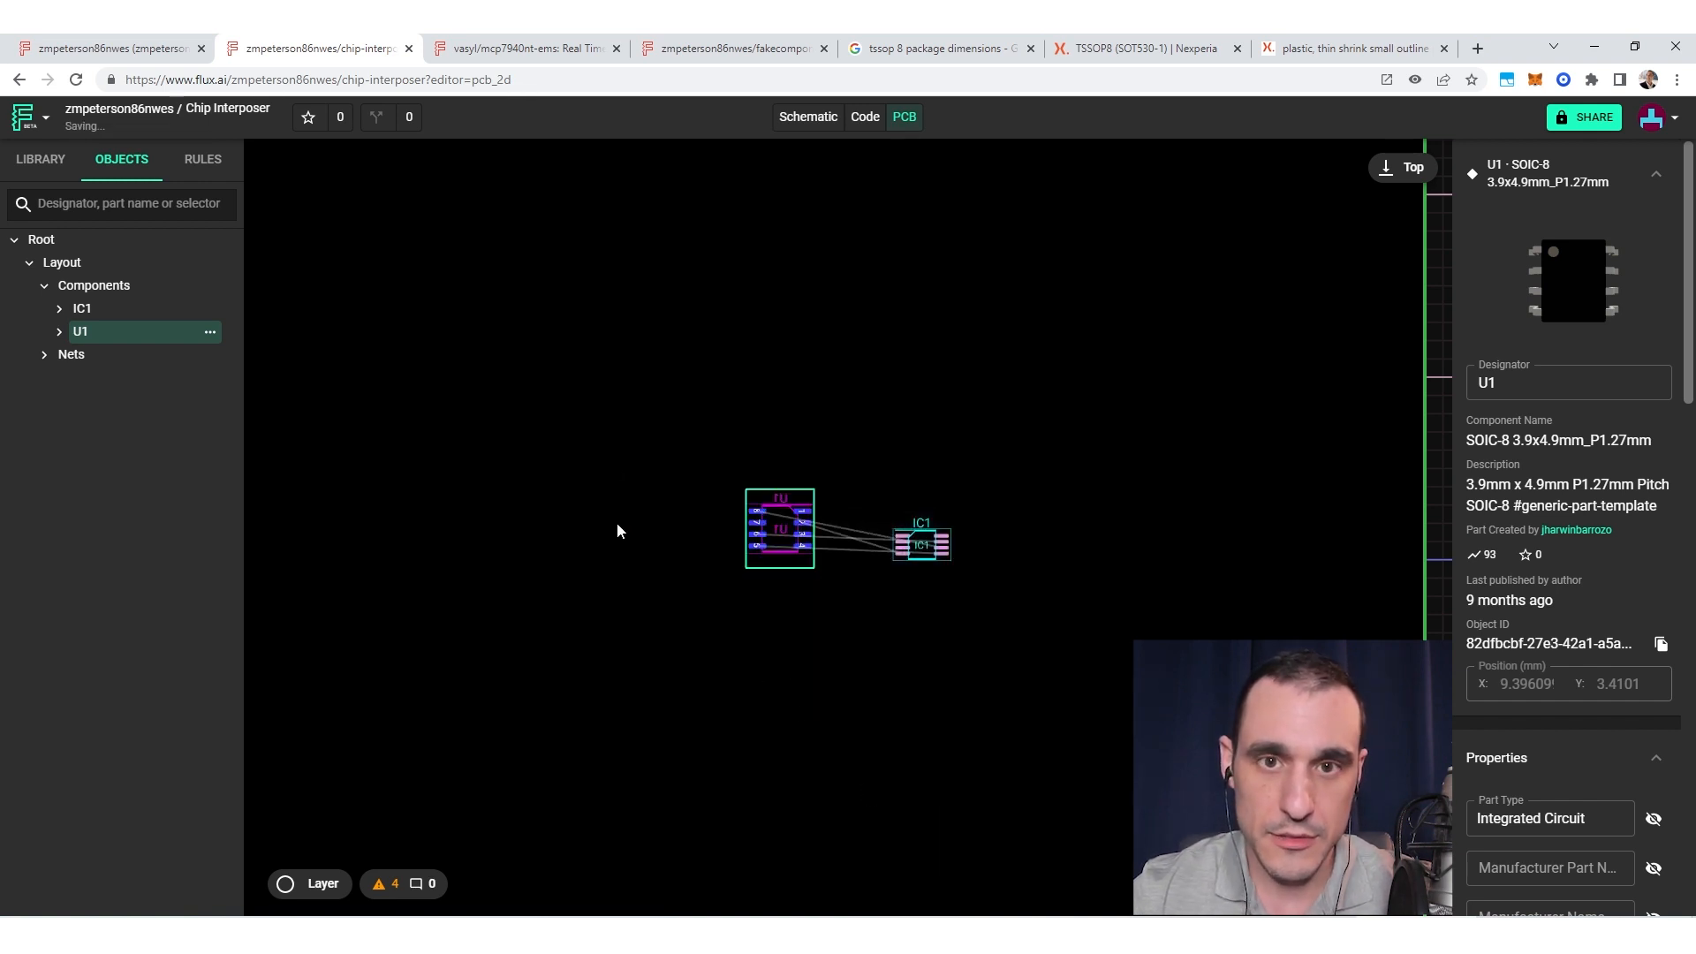
right_click(1014, 375)
left_click(745, 332)
Step: Add an object-specific Size rule to the PCB's Layout object
scroll(903, 368, "down", 3)
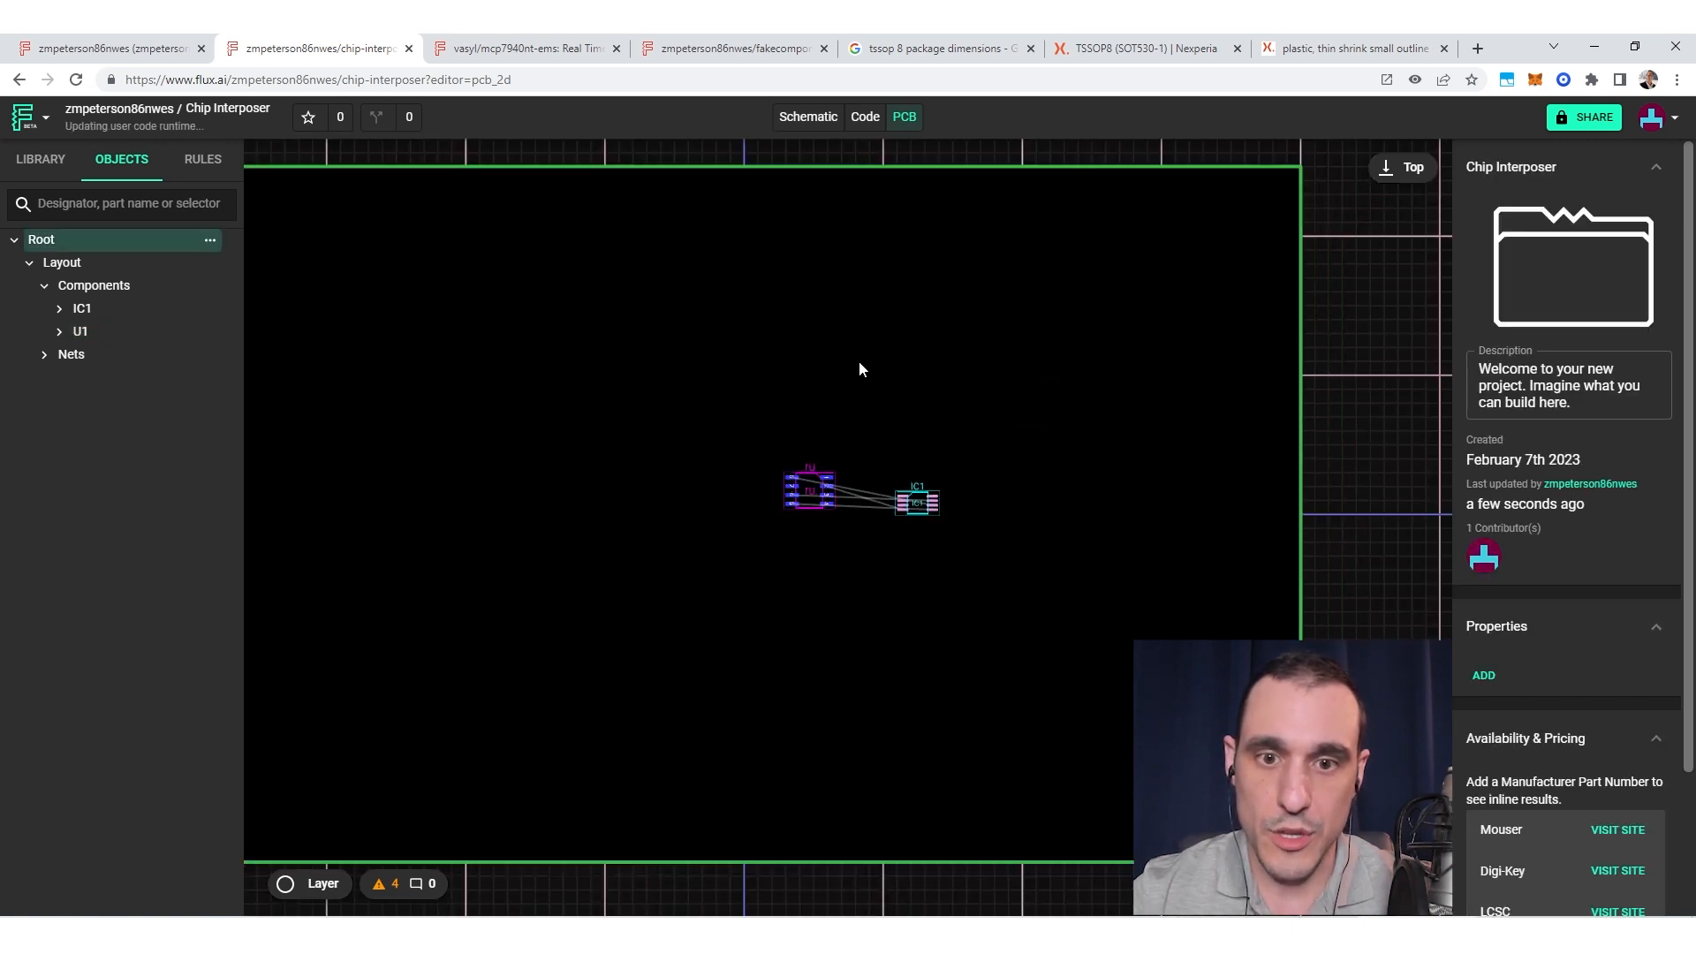
left_click(133, 265)
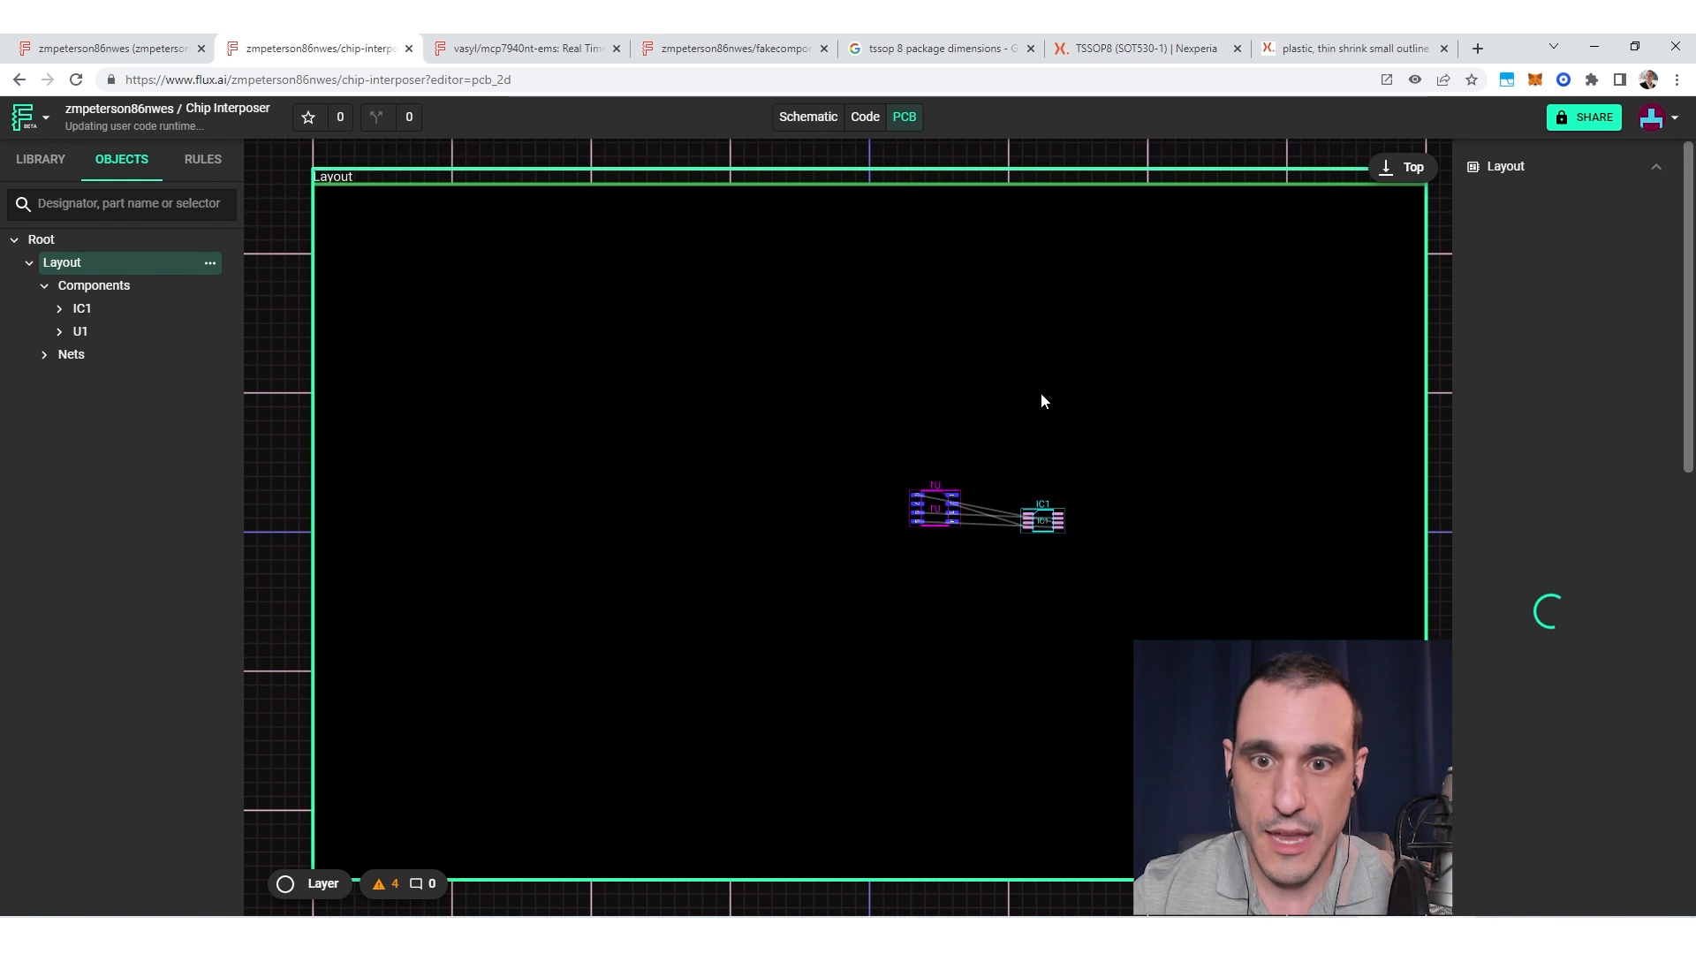
left_click(937, 514)
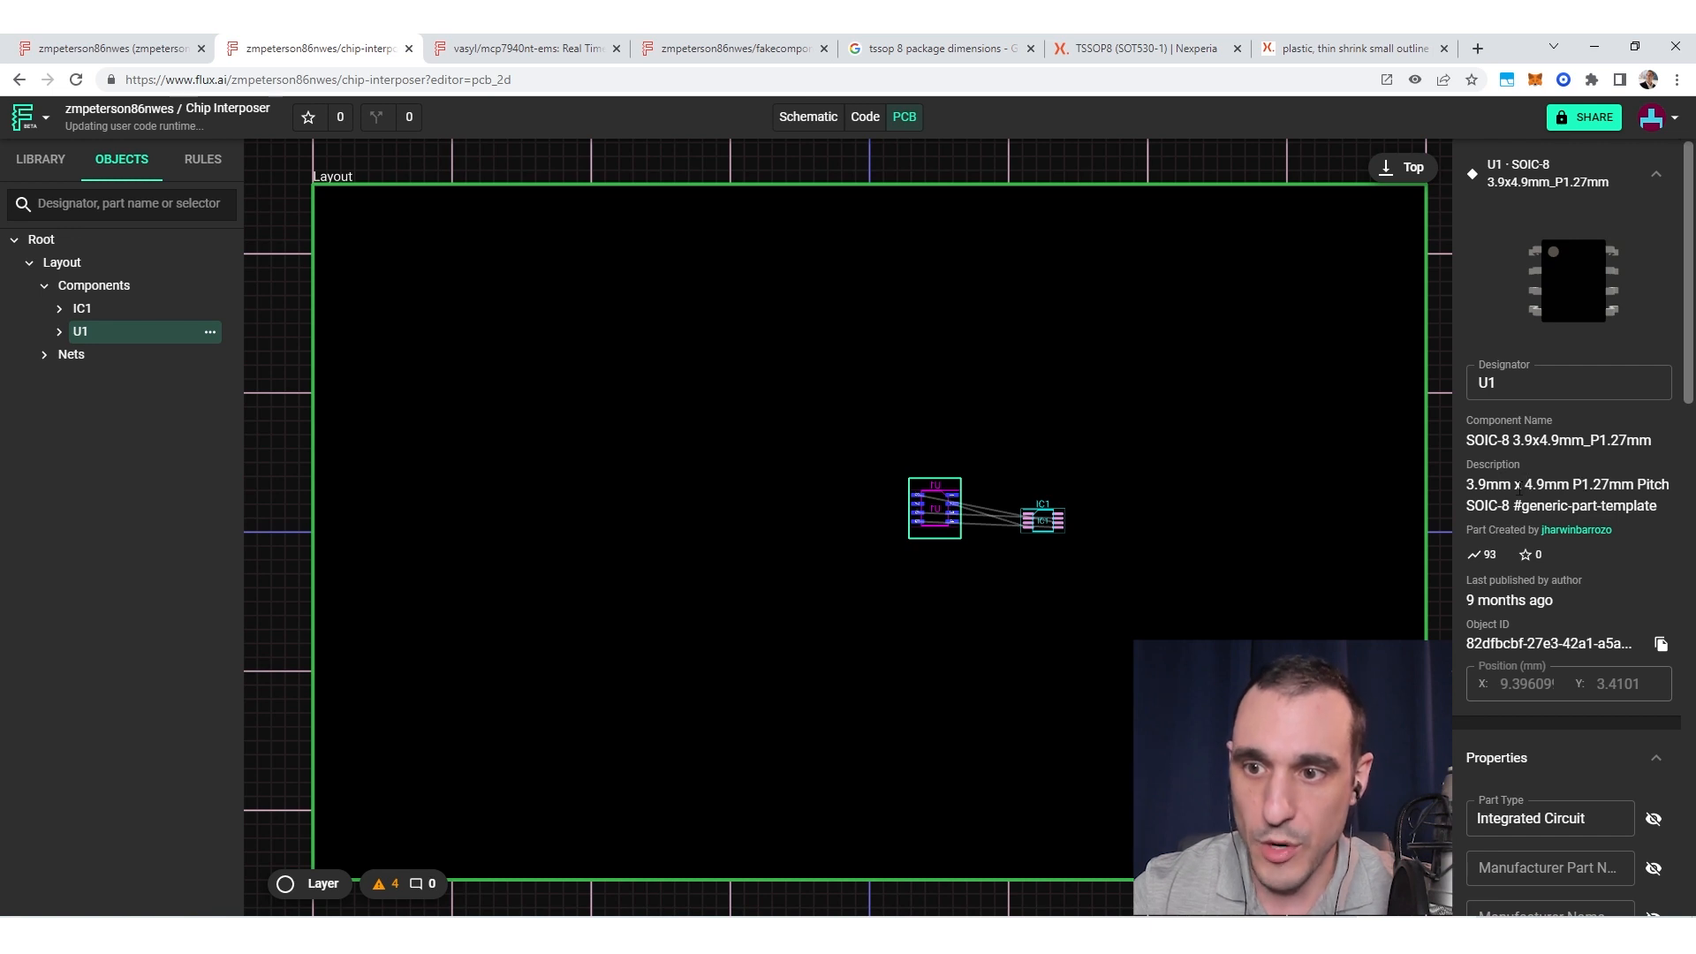
left_click(67, 263)
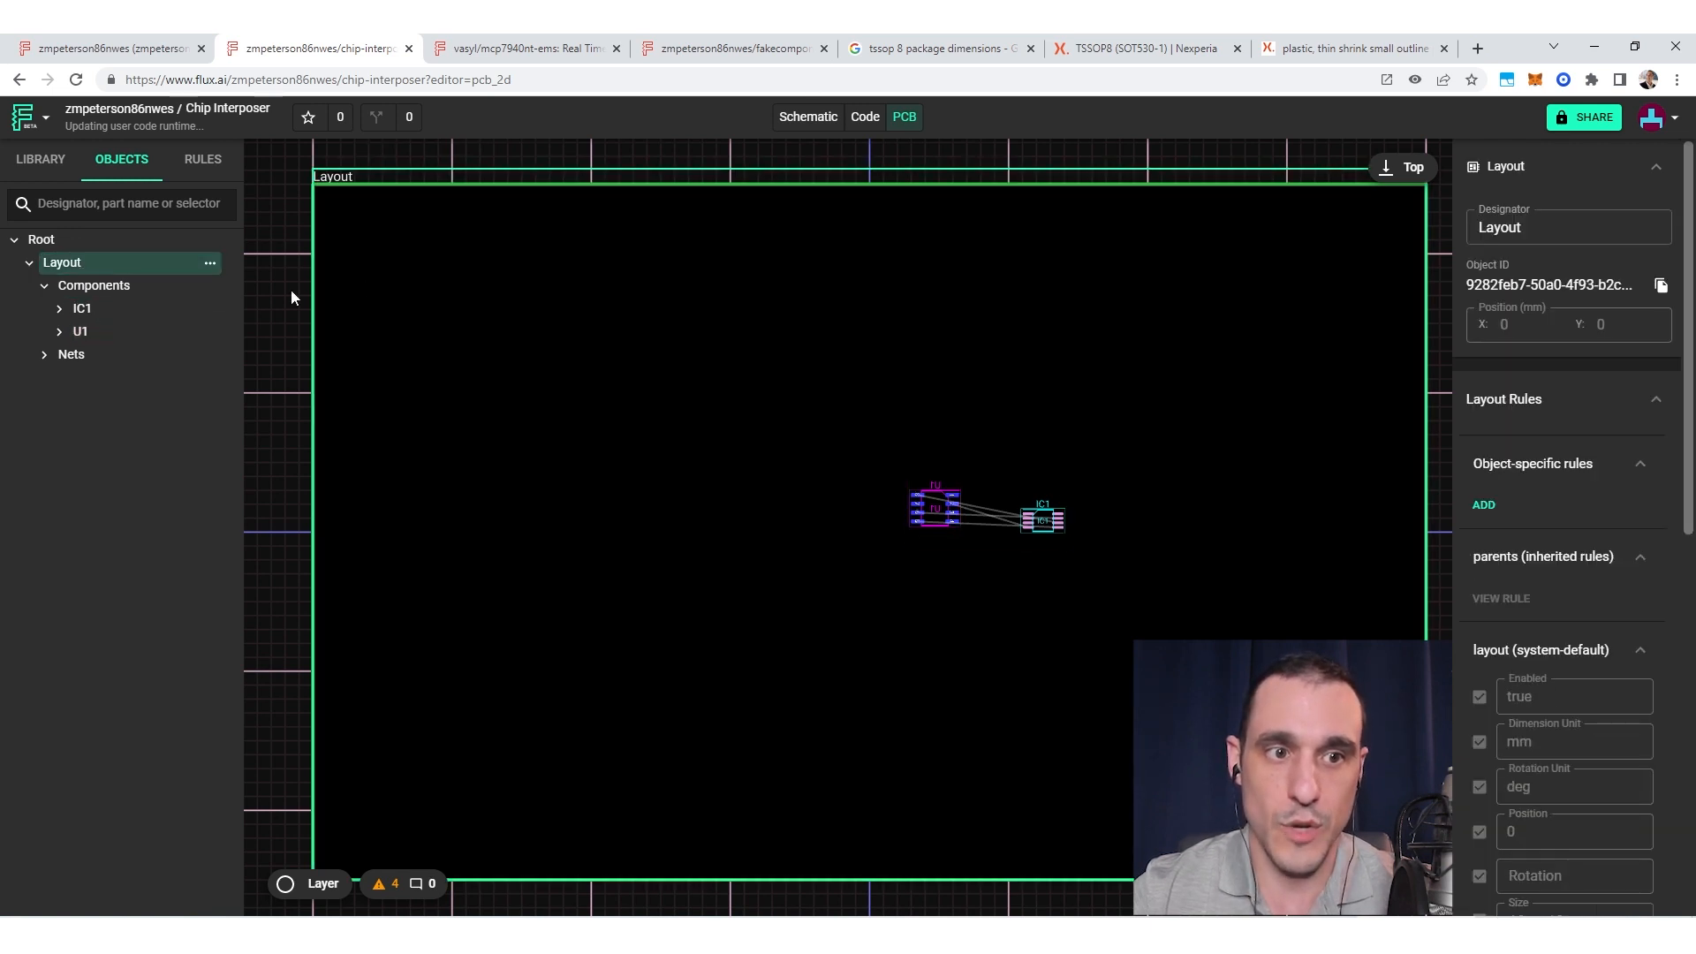
left_click(1485, 505)
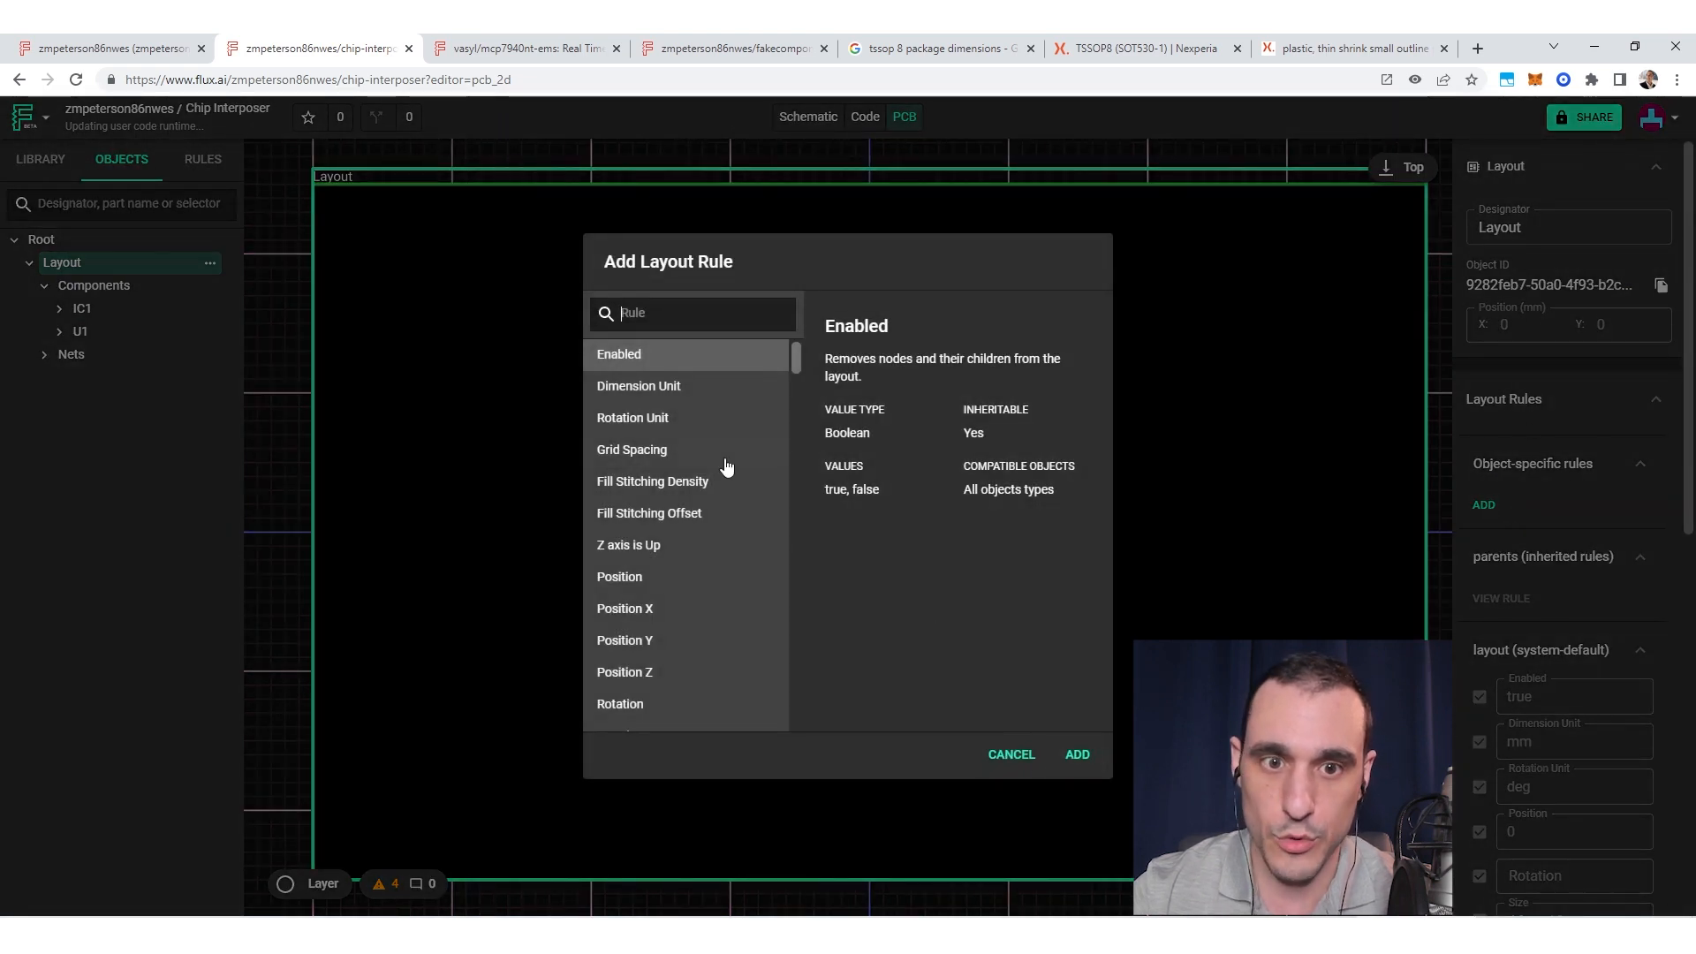
type("size")
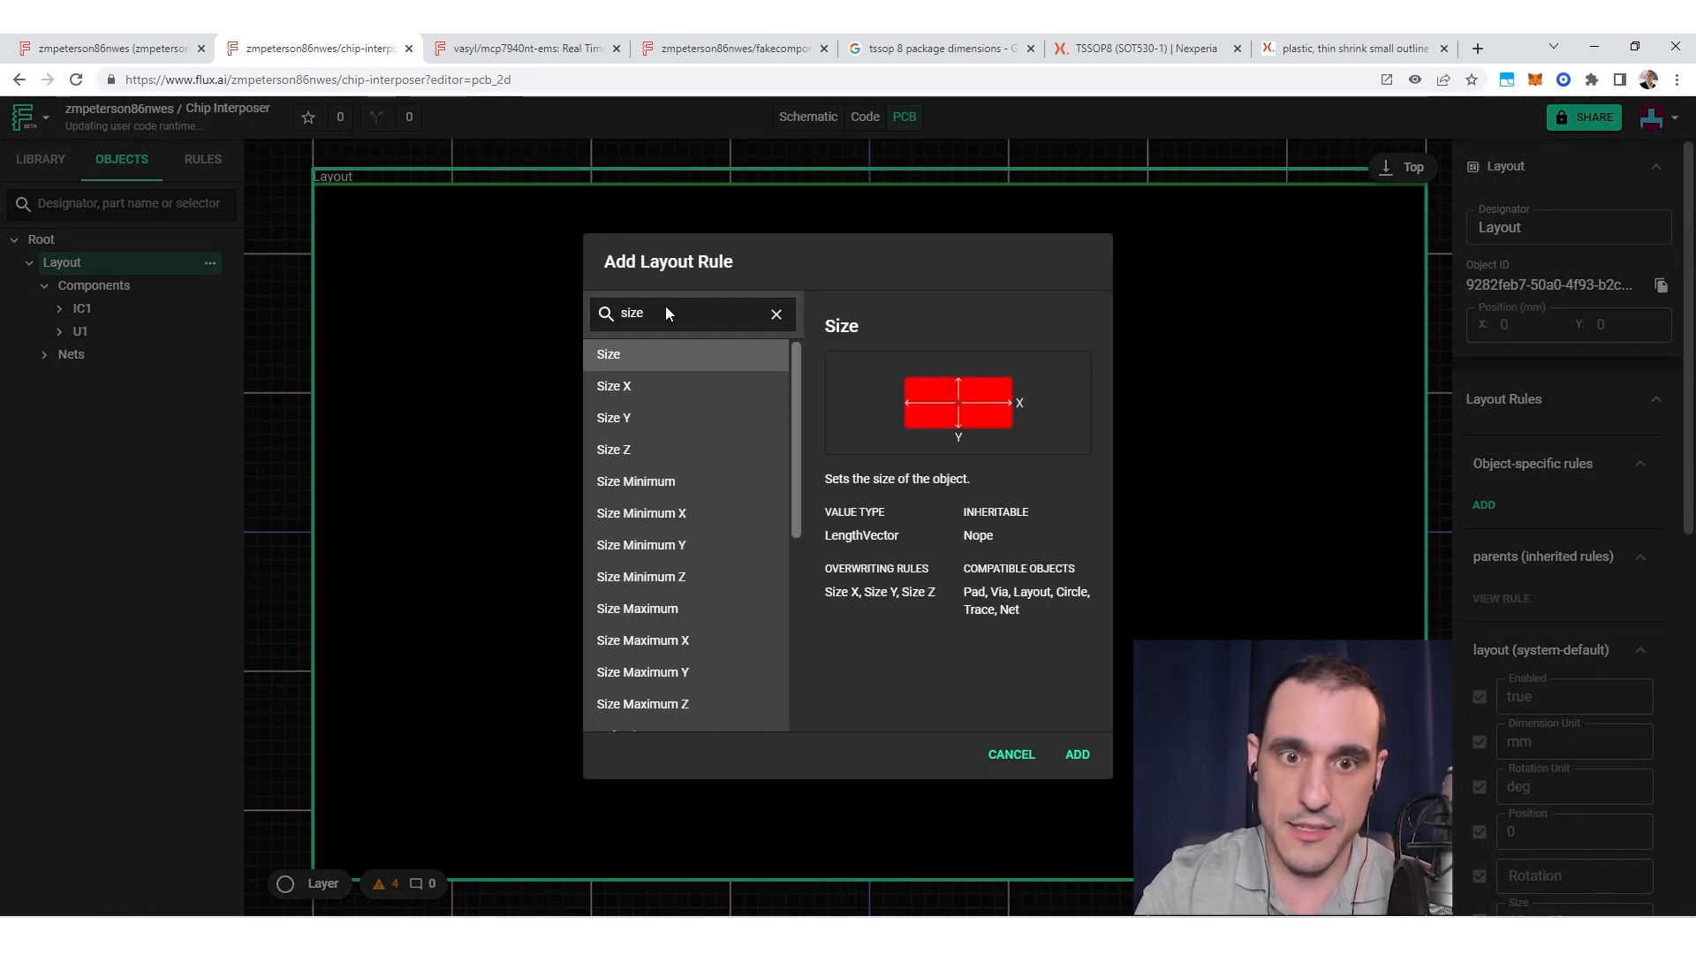
key("Return")
Step: Set the Layout's size to 3.9mm 4.9mm and move U1's footprint onto the resized board outline
left_click(1555, 509)
type("3.9mm 4.9mm")
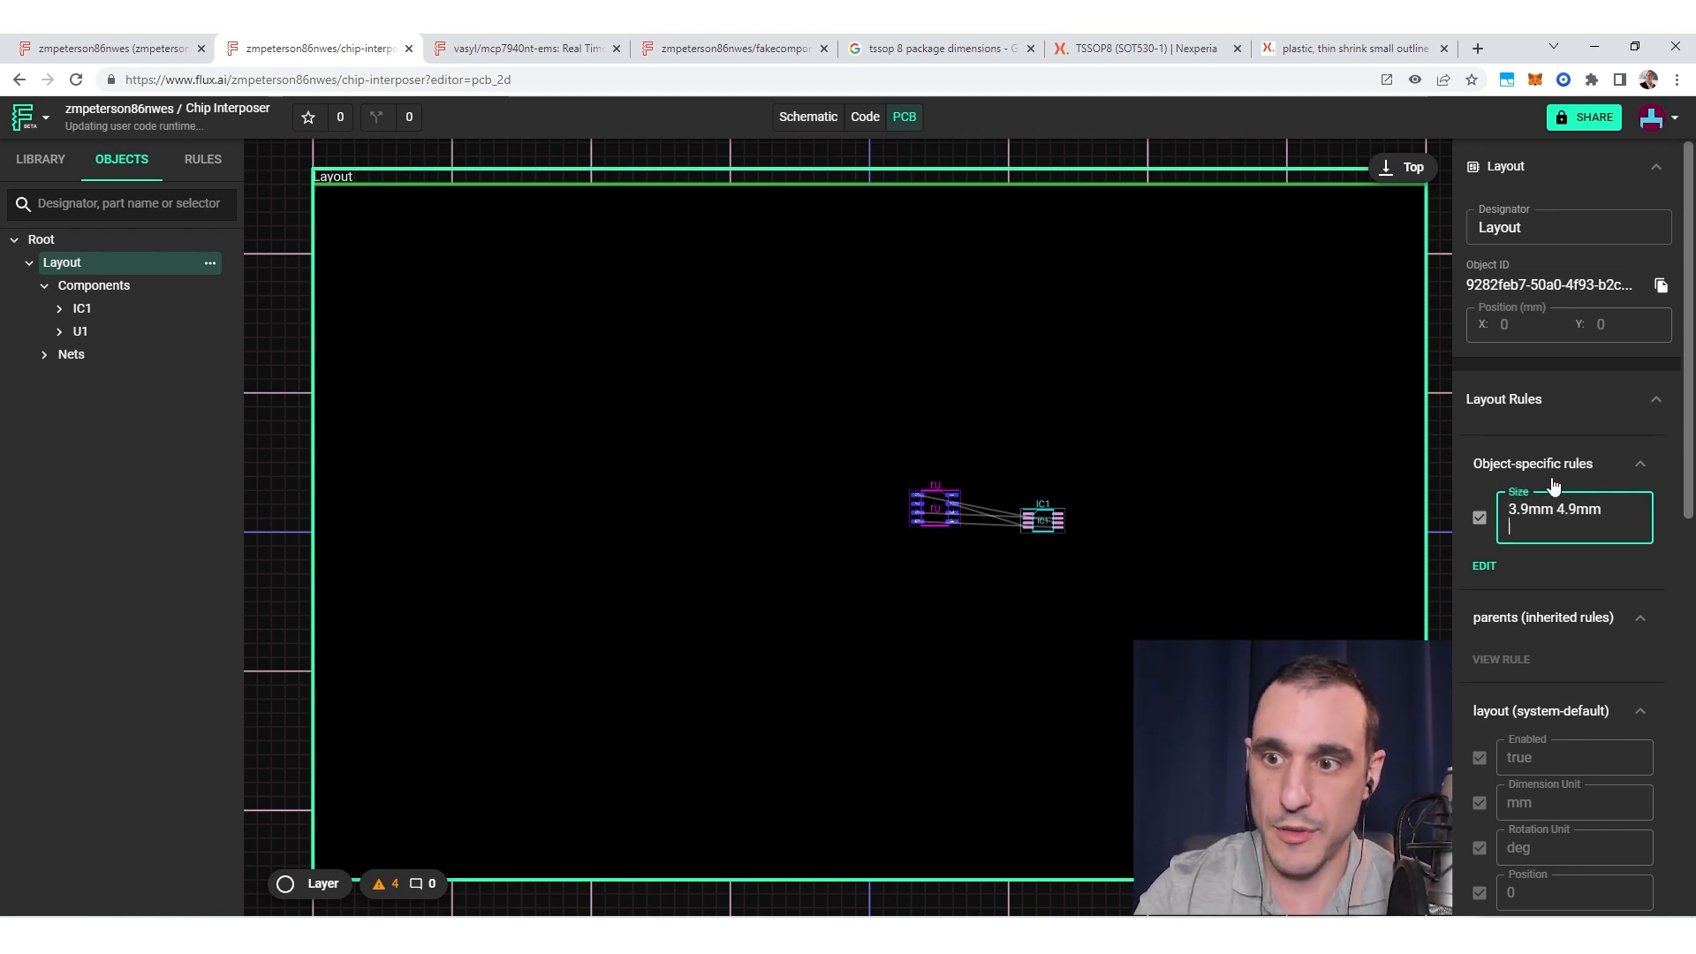
left_click(1333, 452)
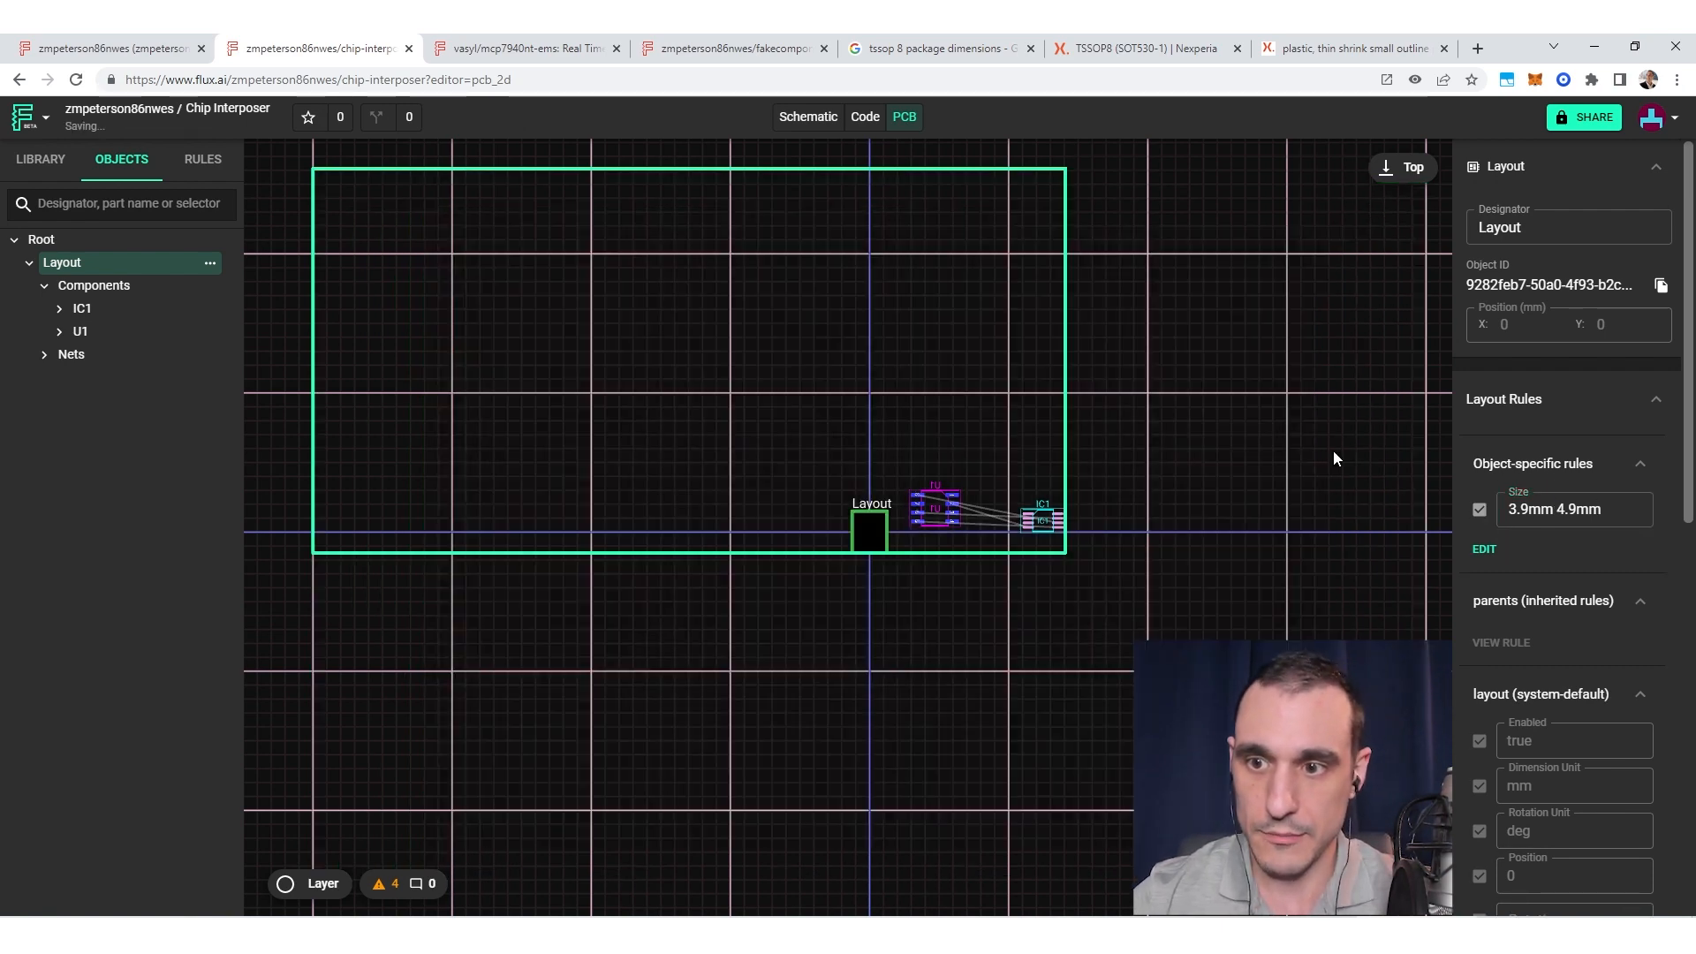
scroll(928, 552, "up", 5)
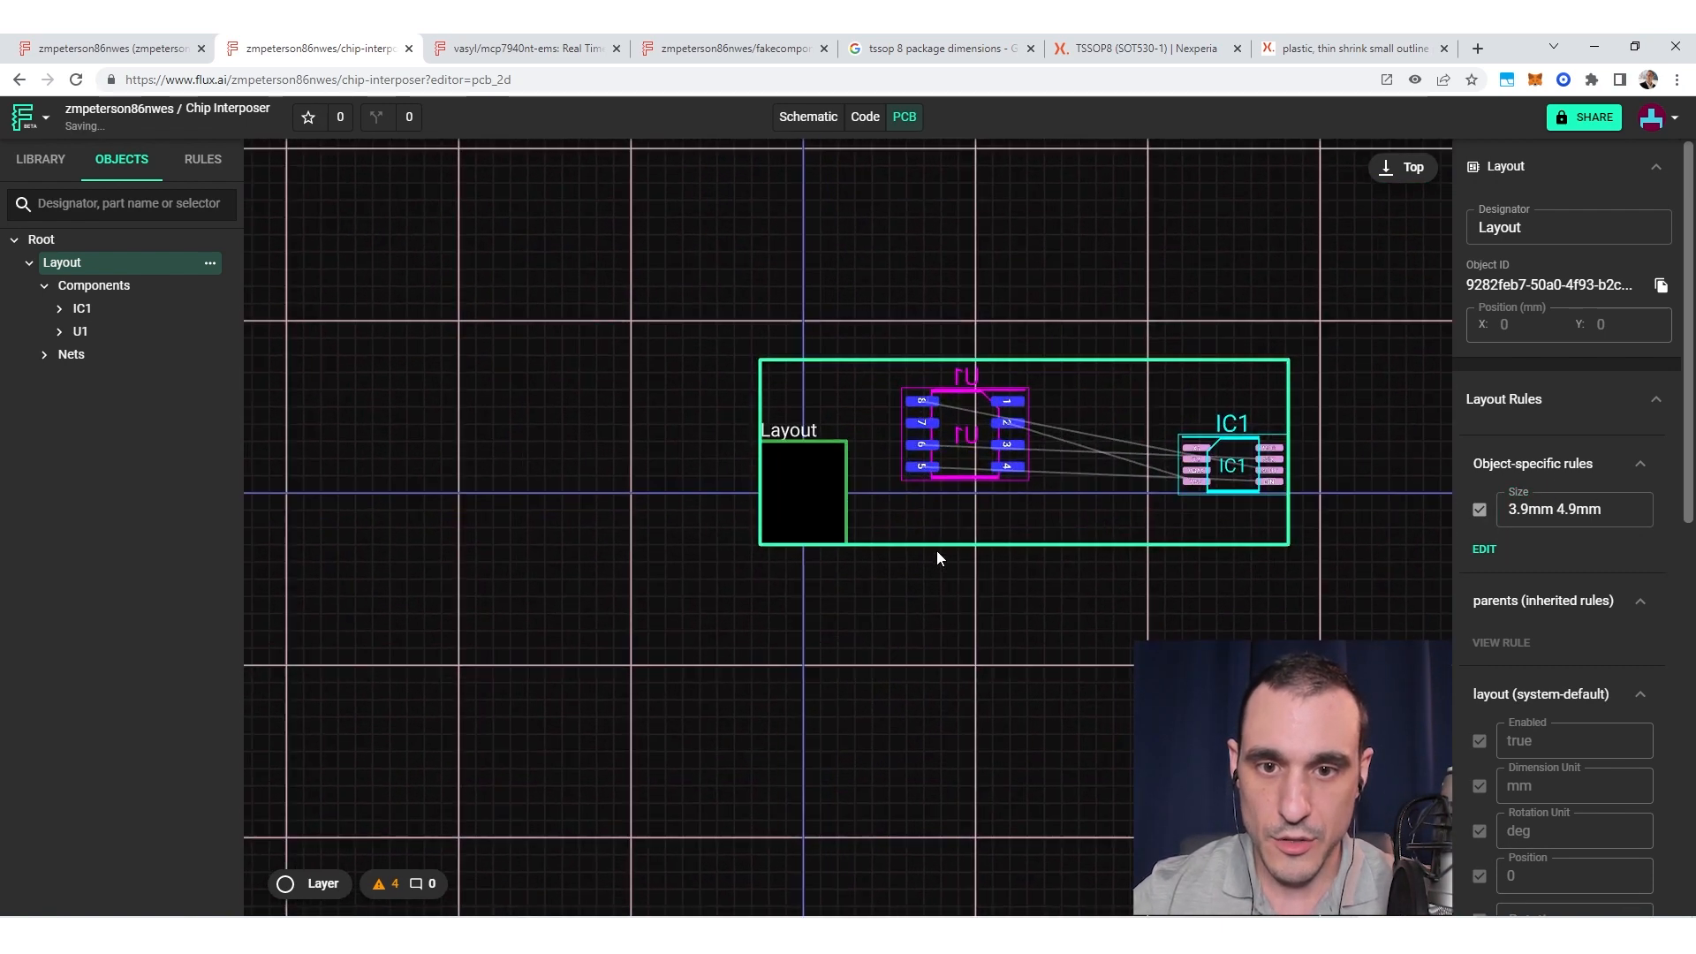
left_click_drag(977, 393, 742, 484)
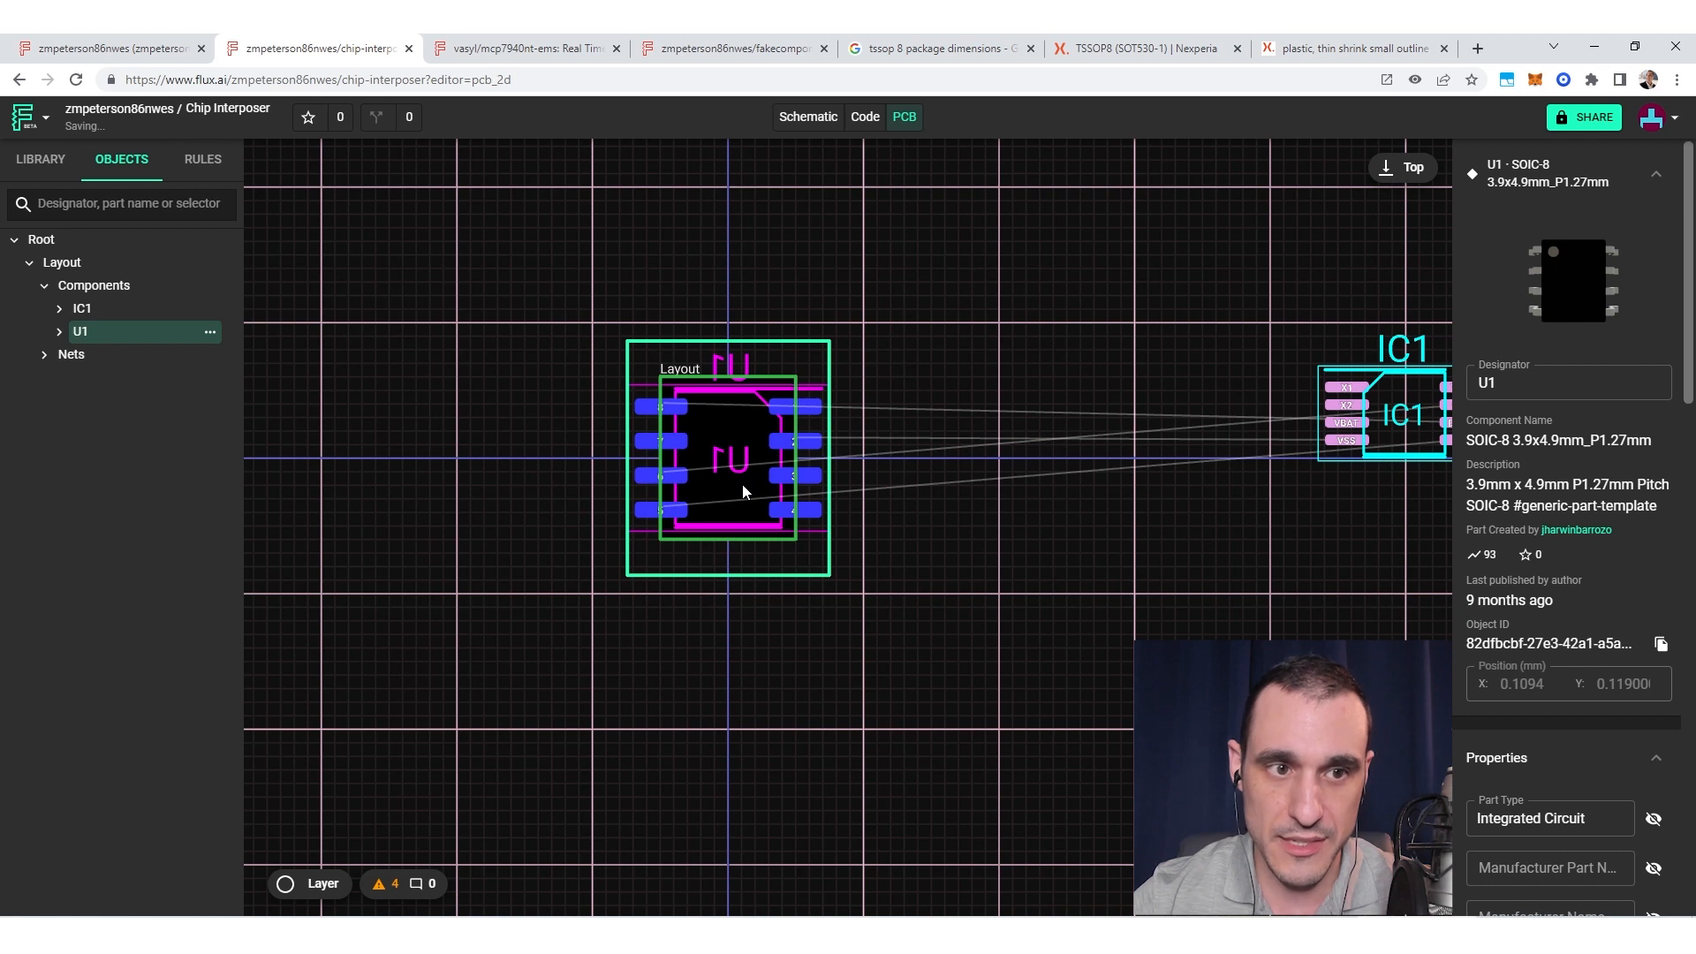
Step: Set the Layout's size to 6.9mm 4.9mm to widen the board around U1's pads
left_click(69, 264)
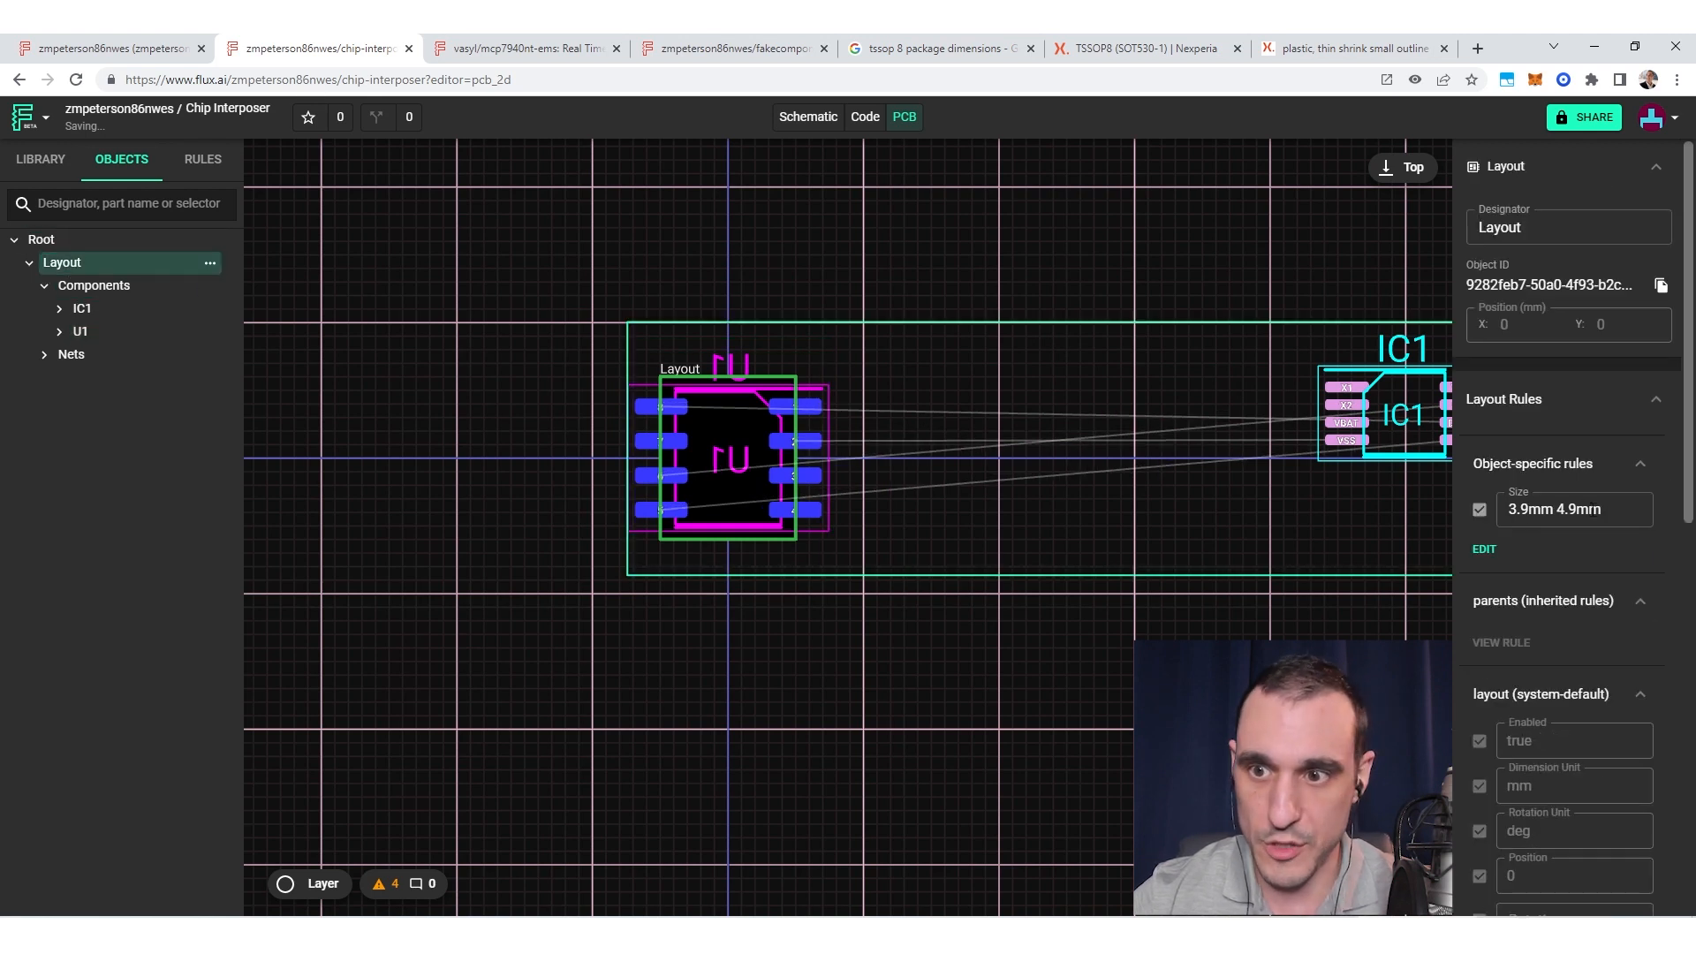
left_click(1516, 509)
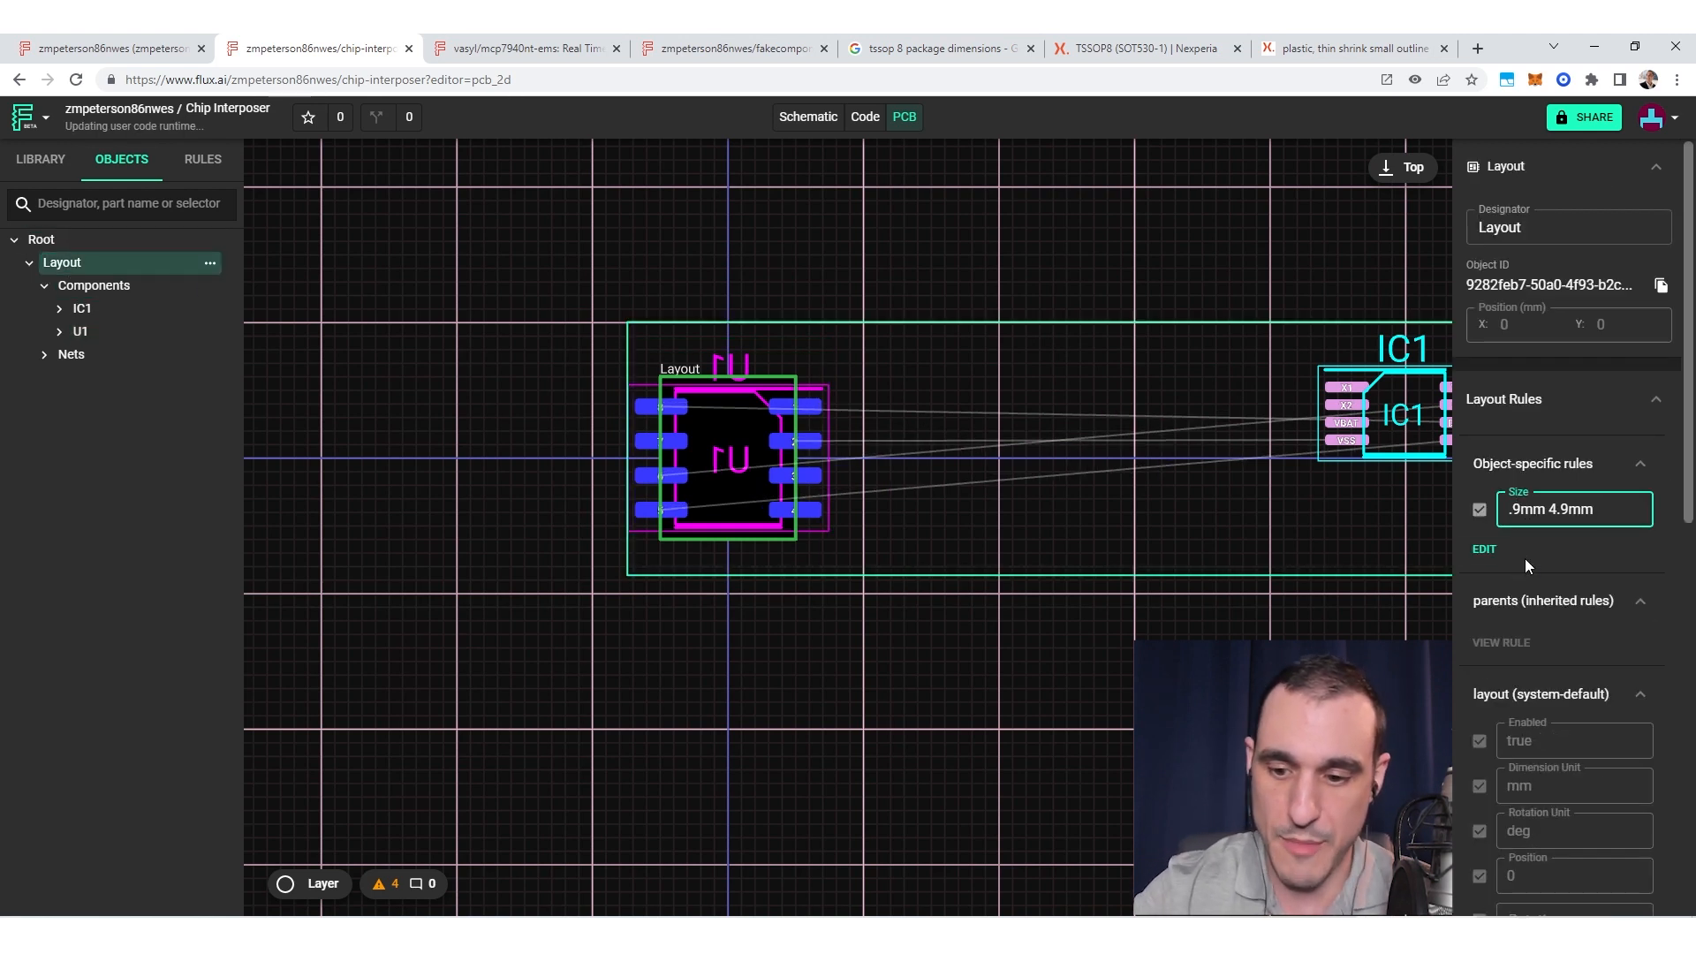
left_click(964, 676)
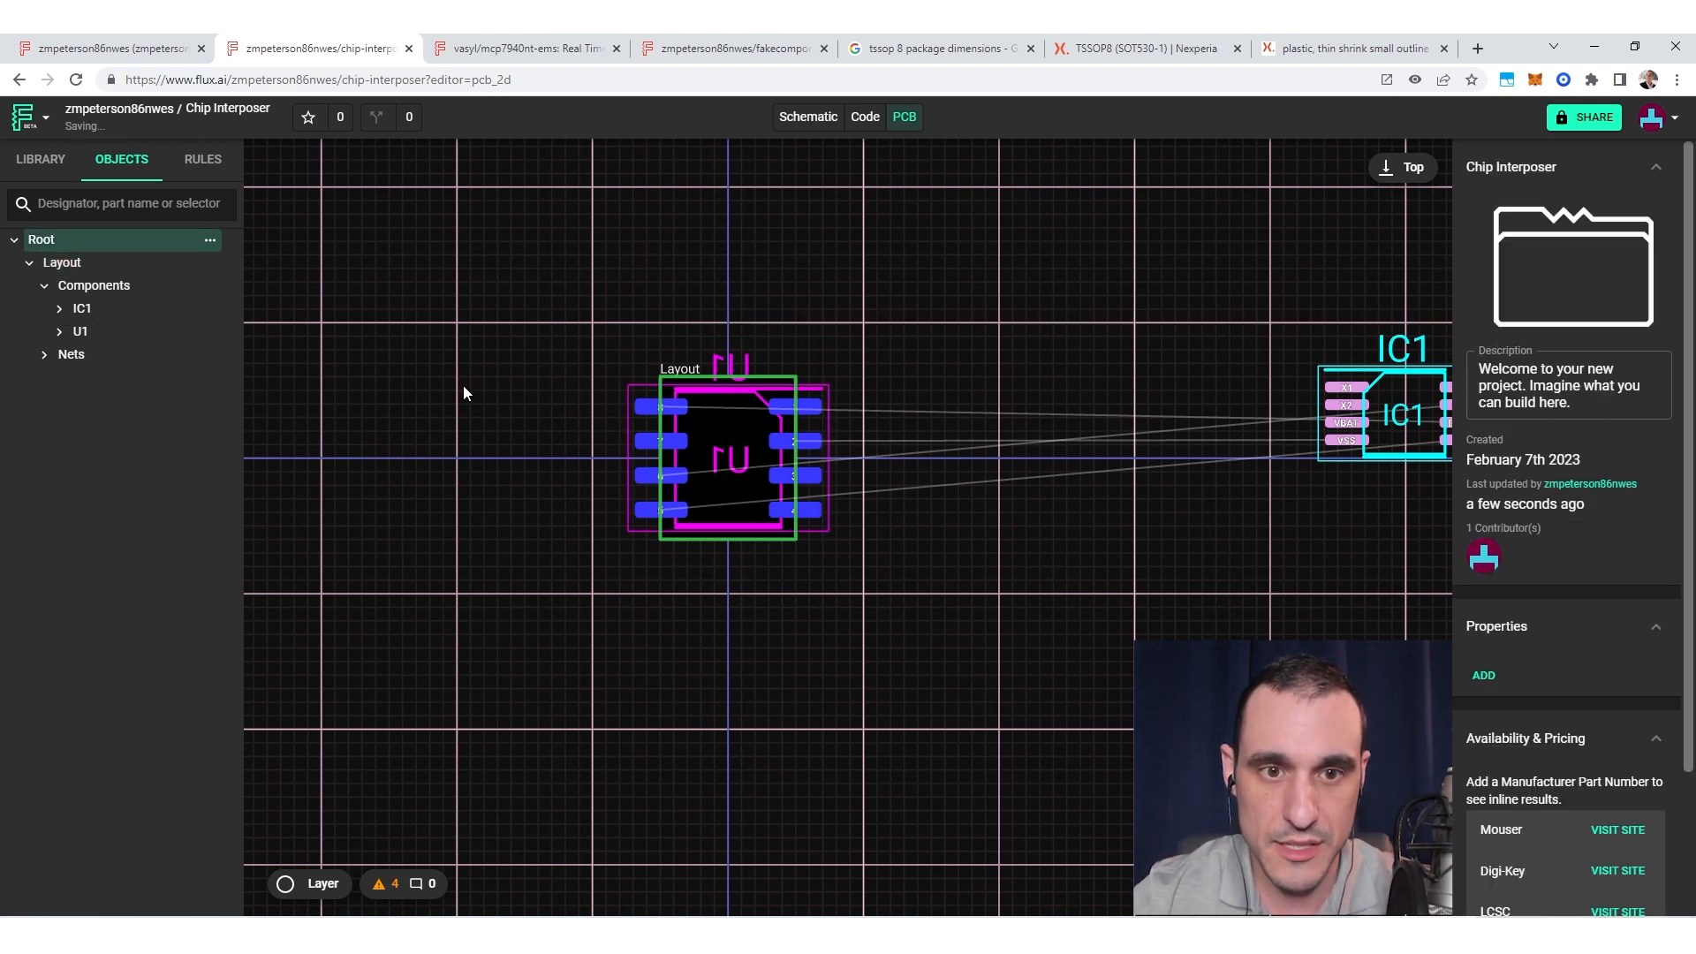
left_click(622, 399)
left_click(1520, 509)
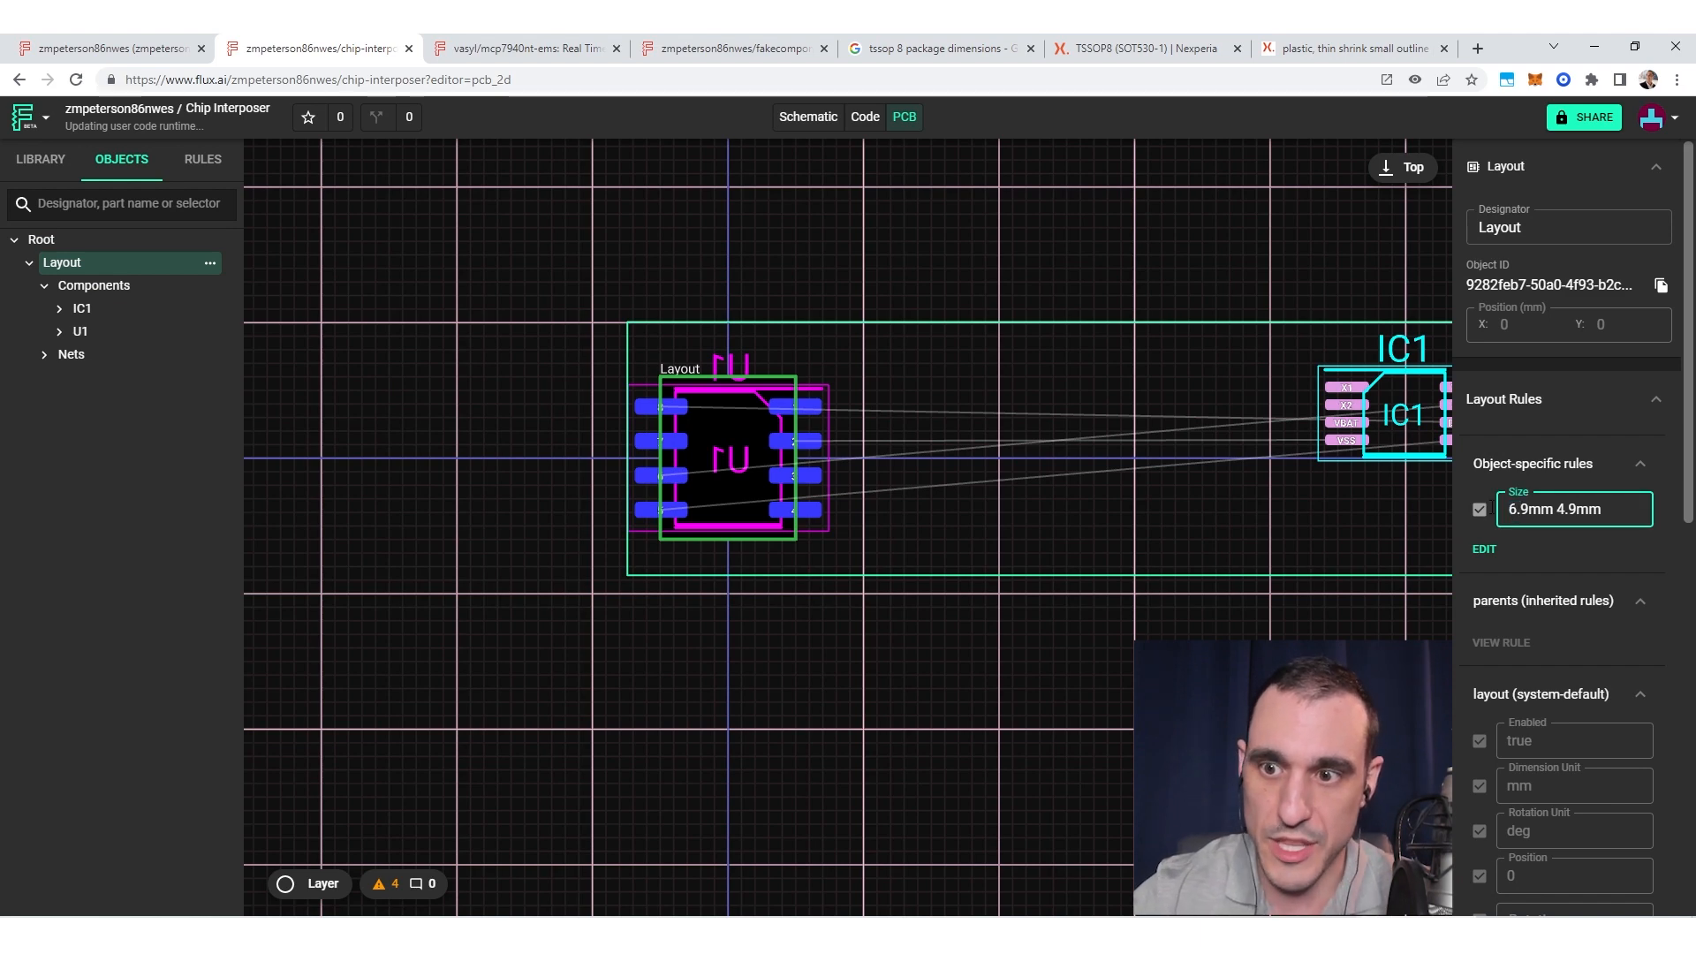
left_click(1099, 695)
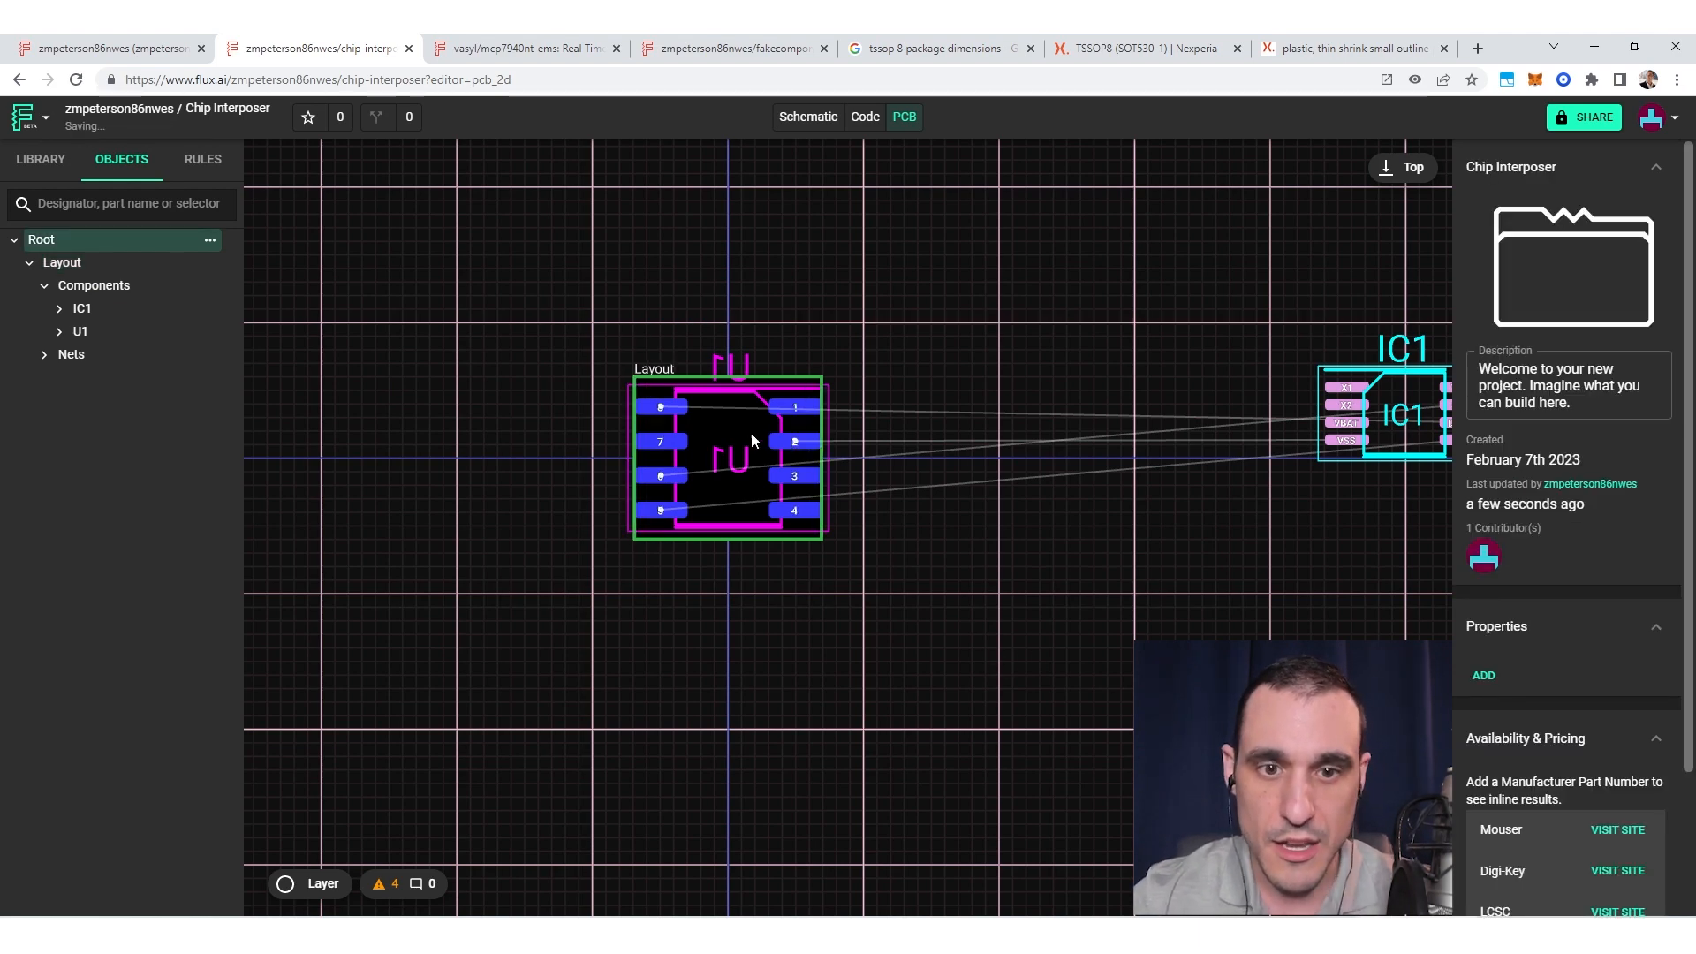
Step: Set the Layout's size to 7.5mm 4.9mm so the board spans U1's full width
scroll(658, 477, "up", 3)
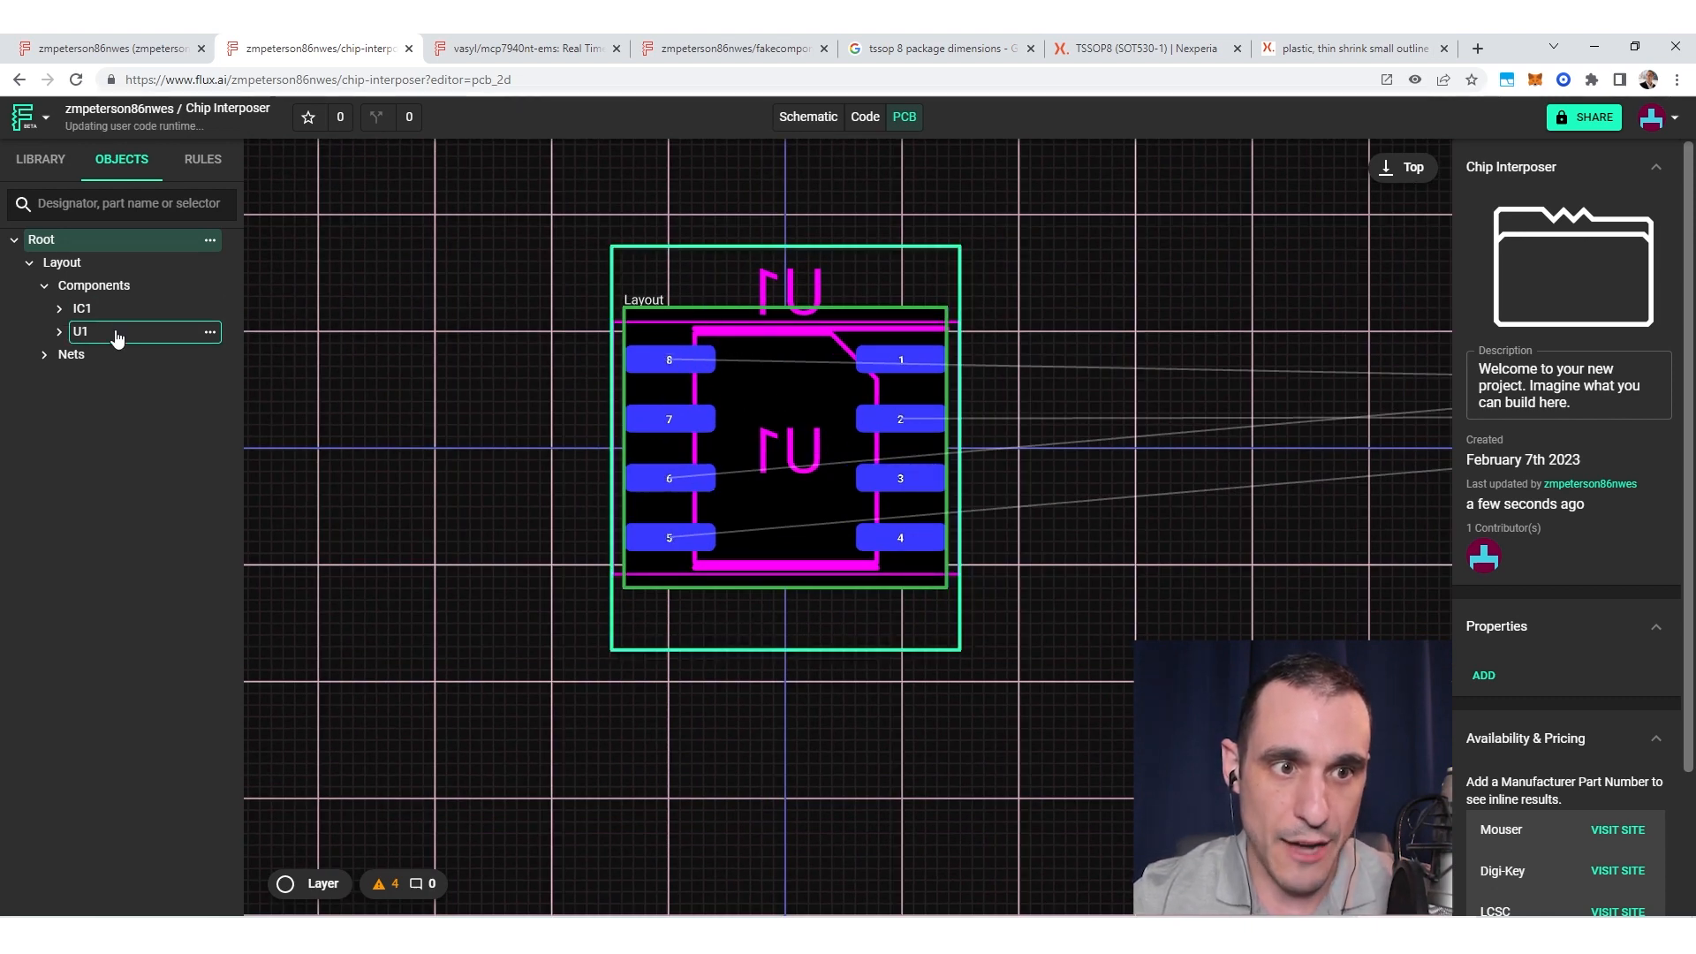
left_click(61, 263)
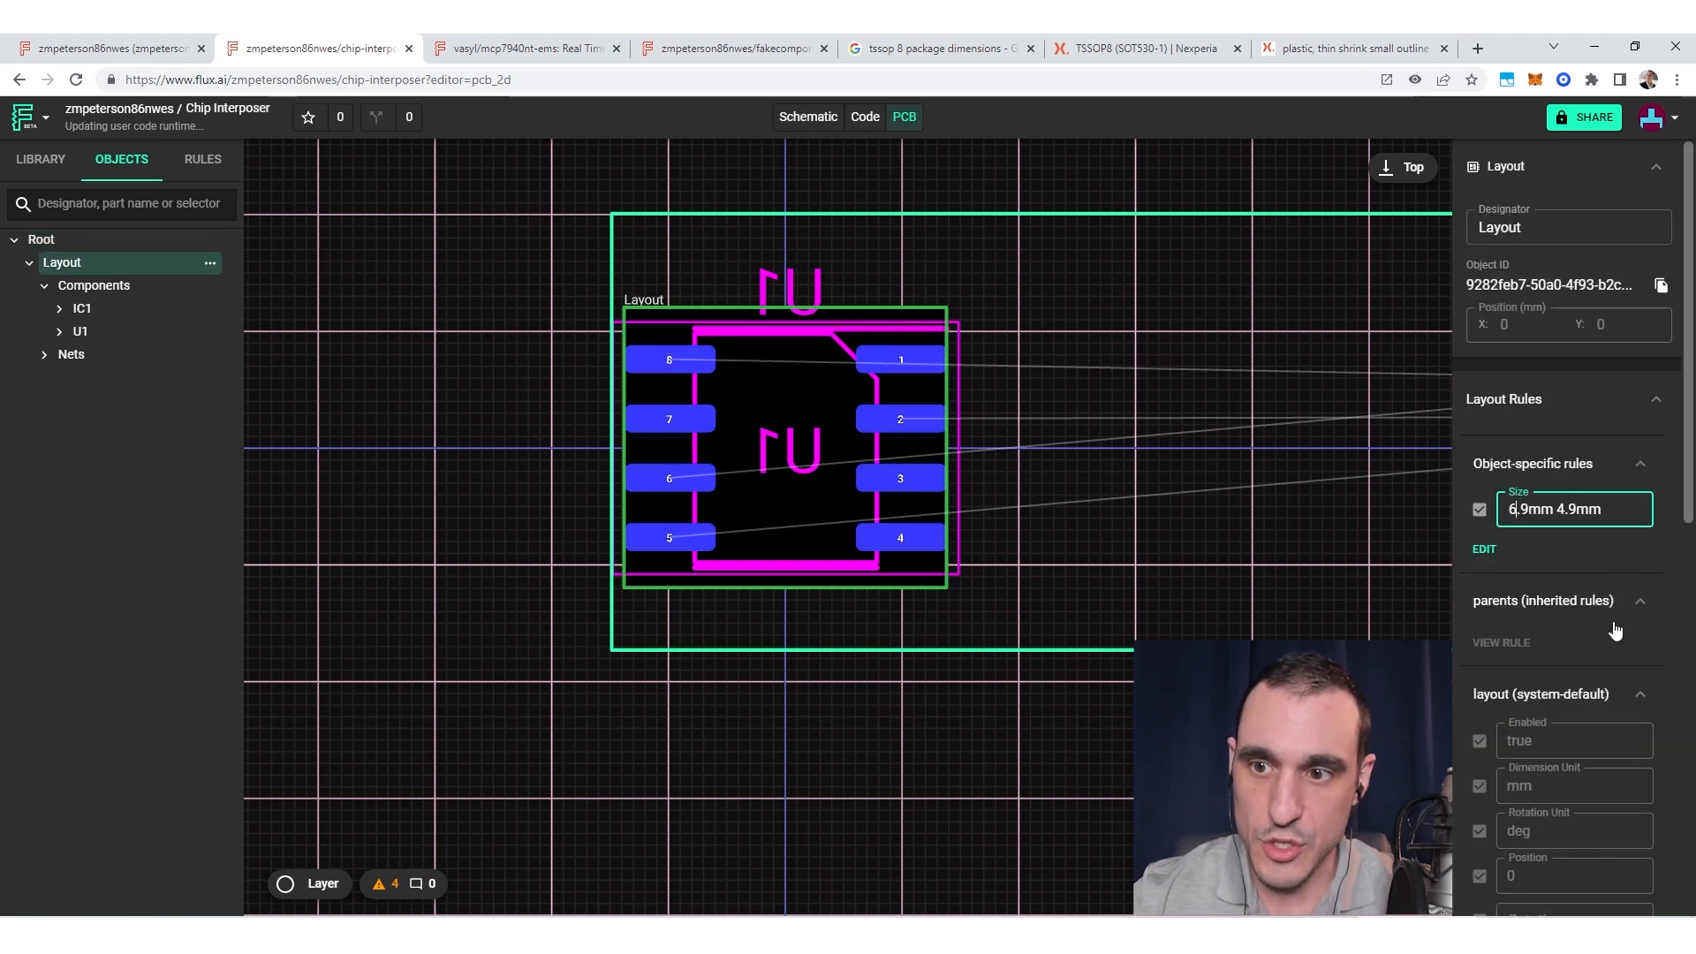
key("Delete")
key("Delete")
key("Delete")
type("7.5")
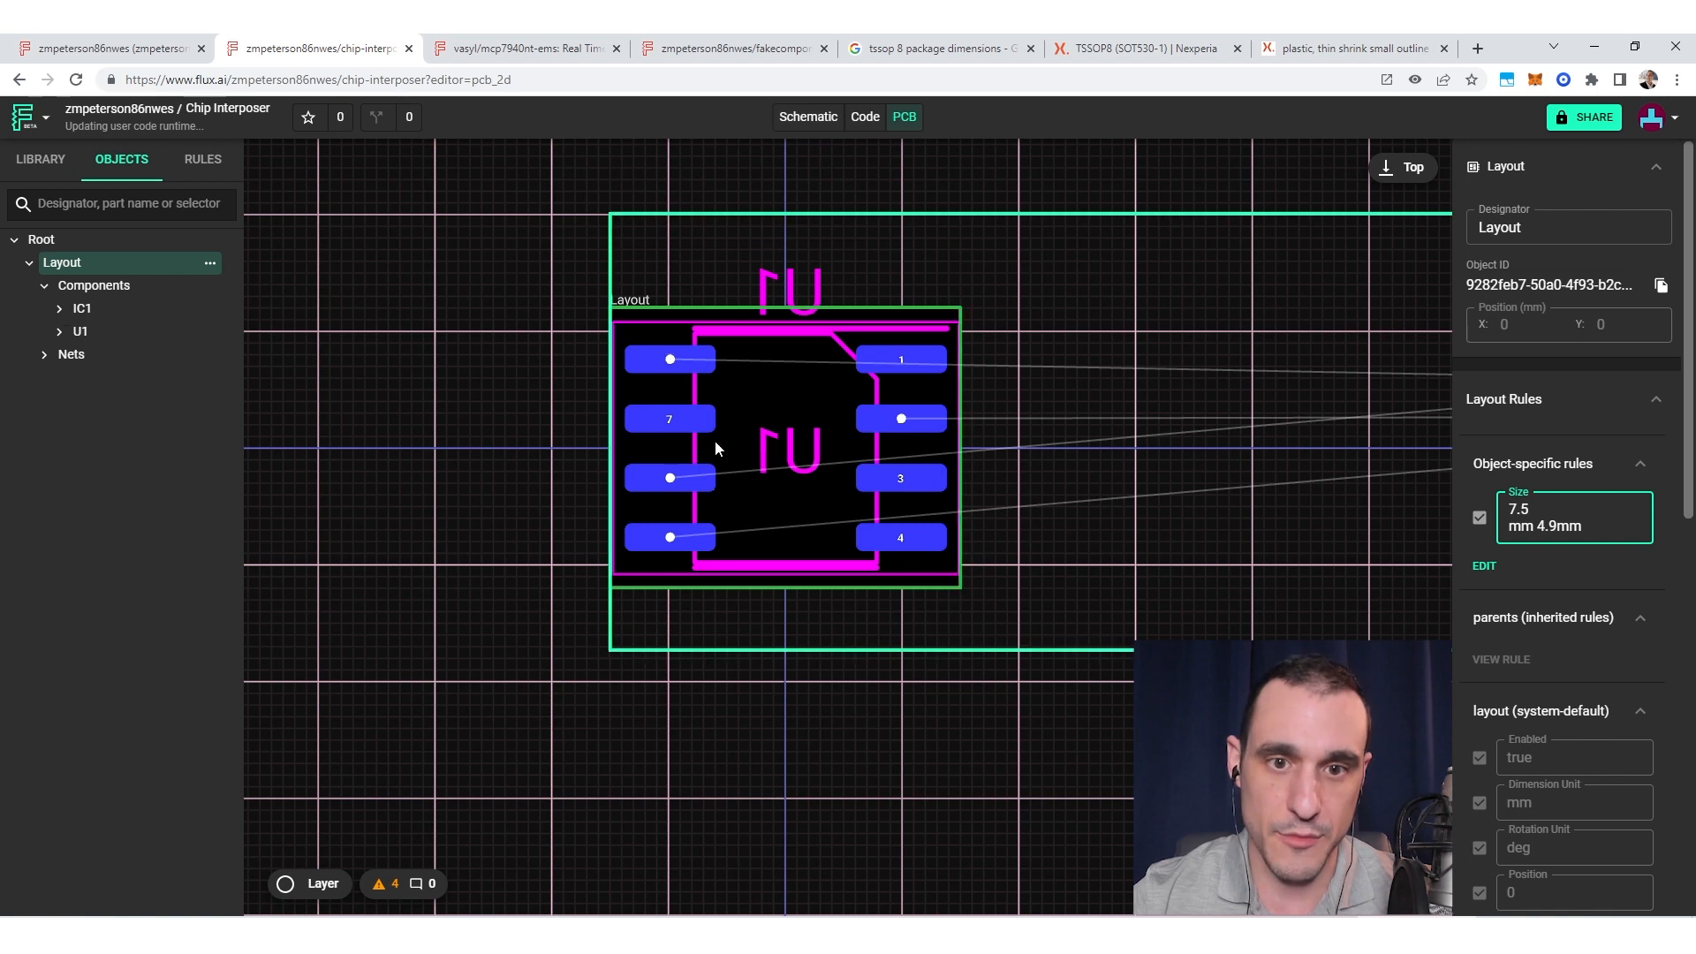
left_click(806, 435)
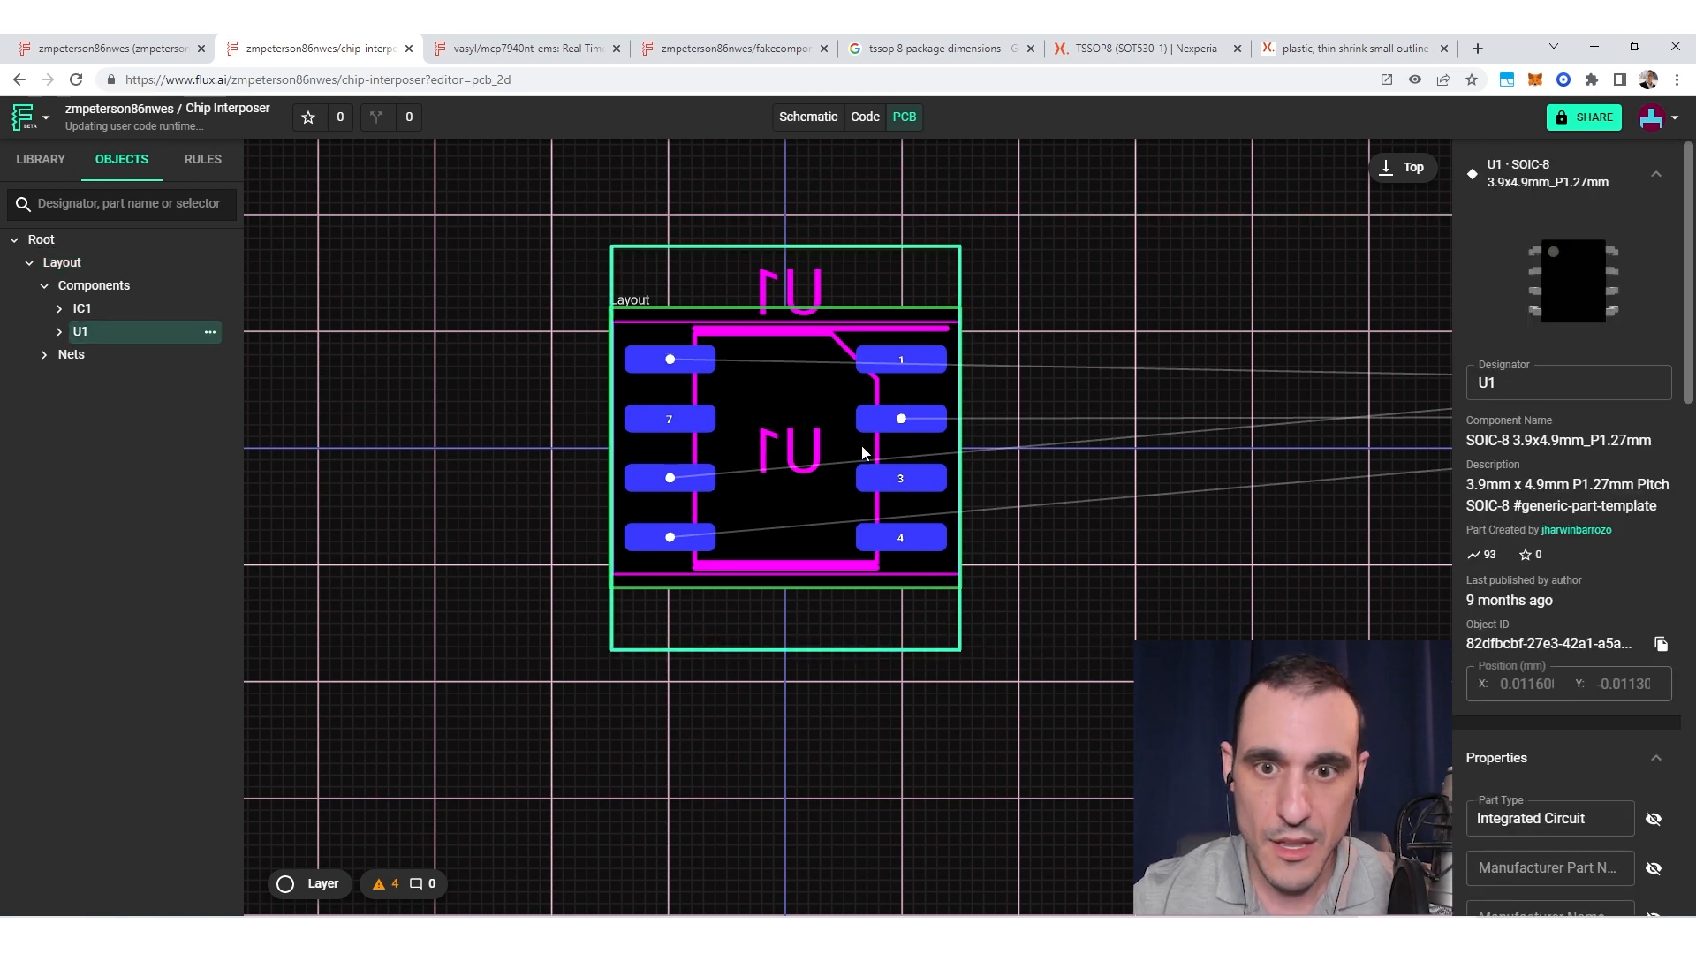
right_click(835, 456)
mouse_move(927, 739)
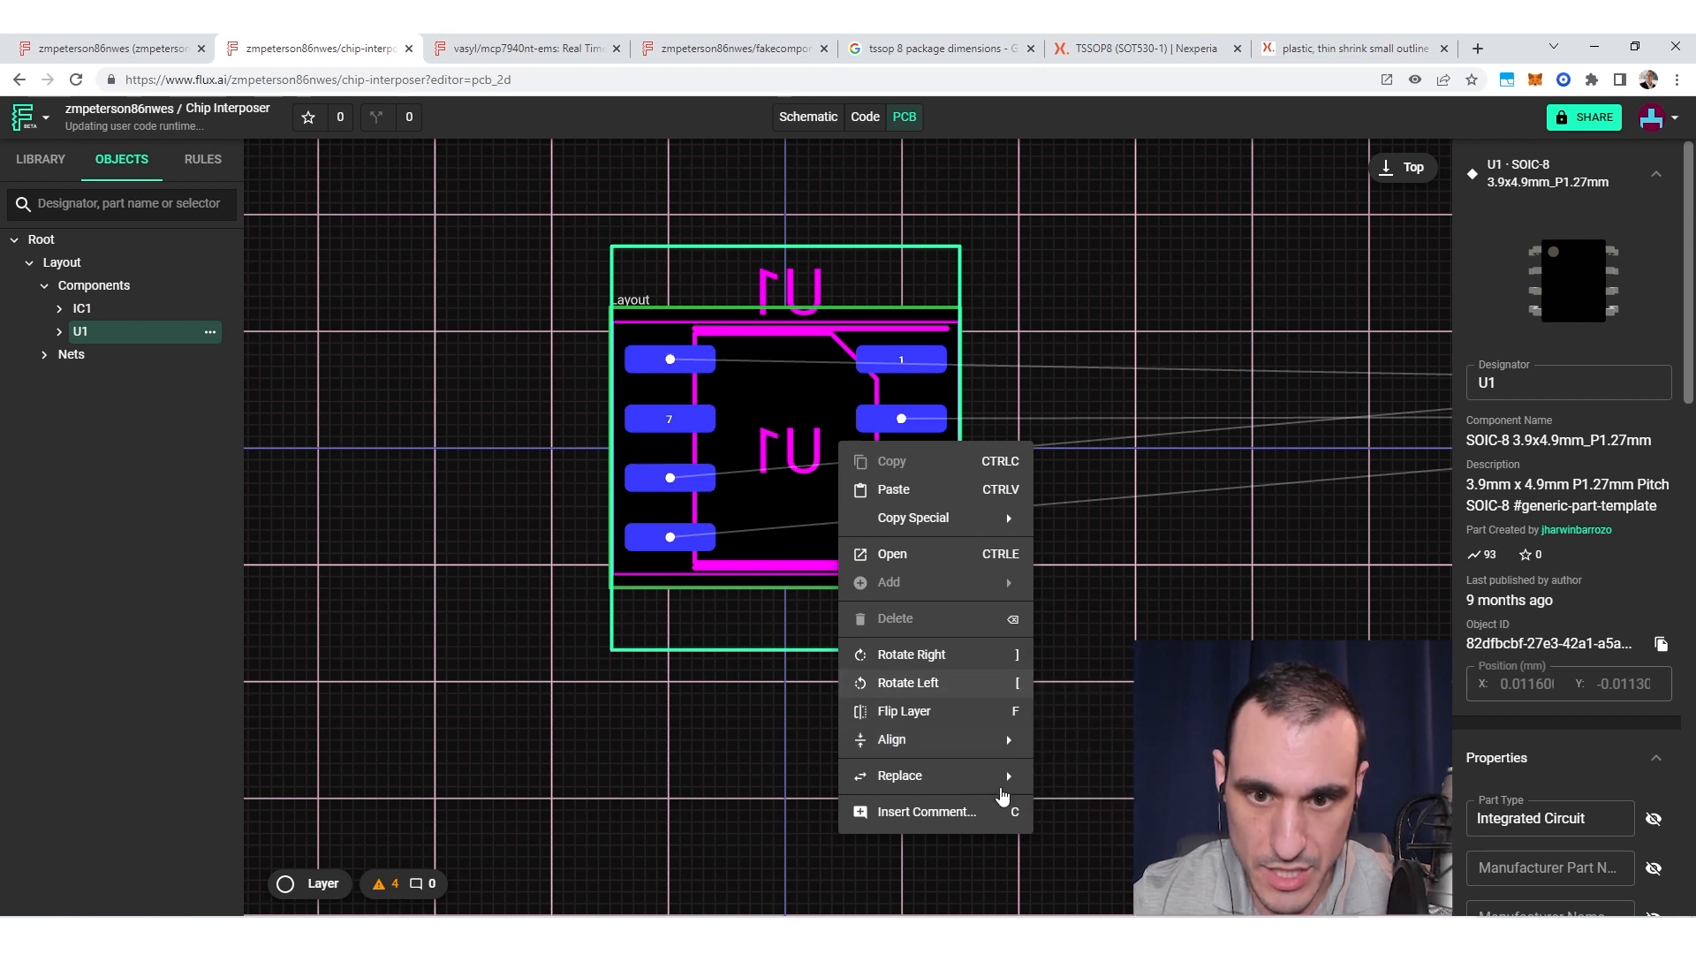
mouse_move(992, 791)
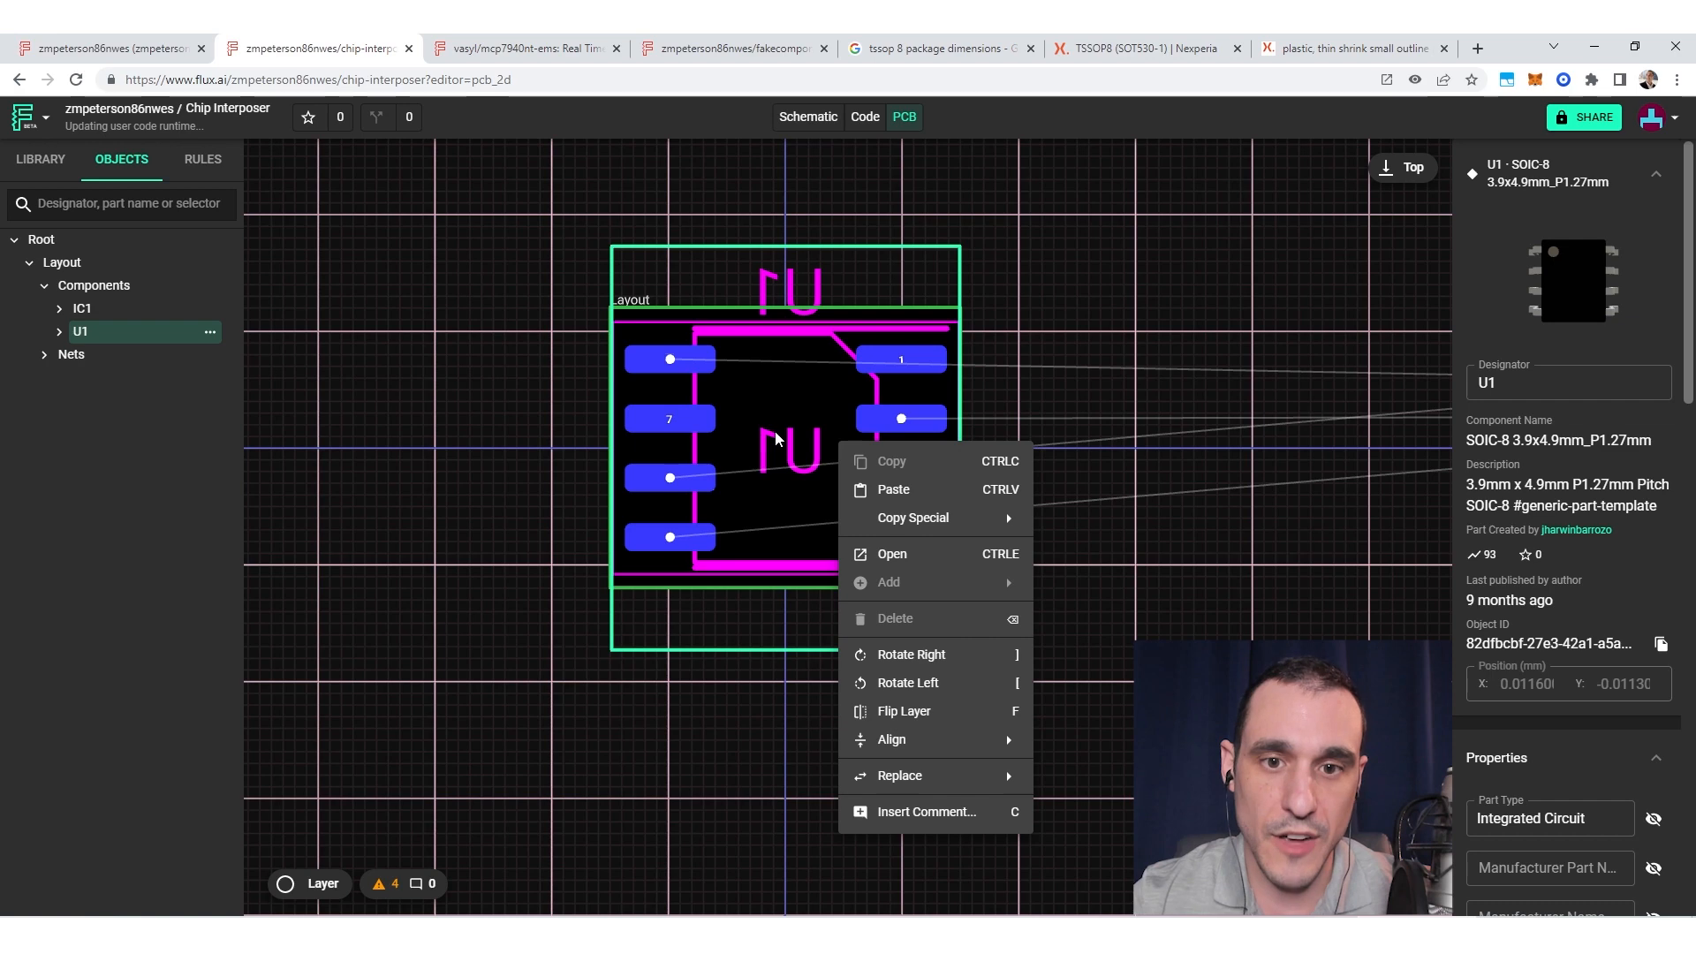
left_click(804, 444)
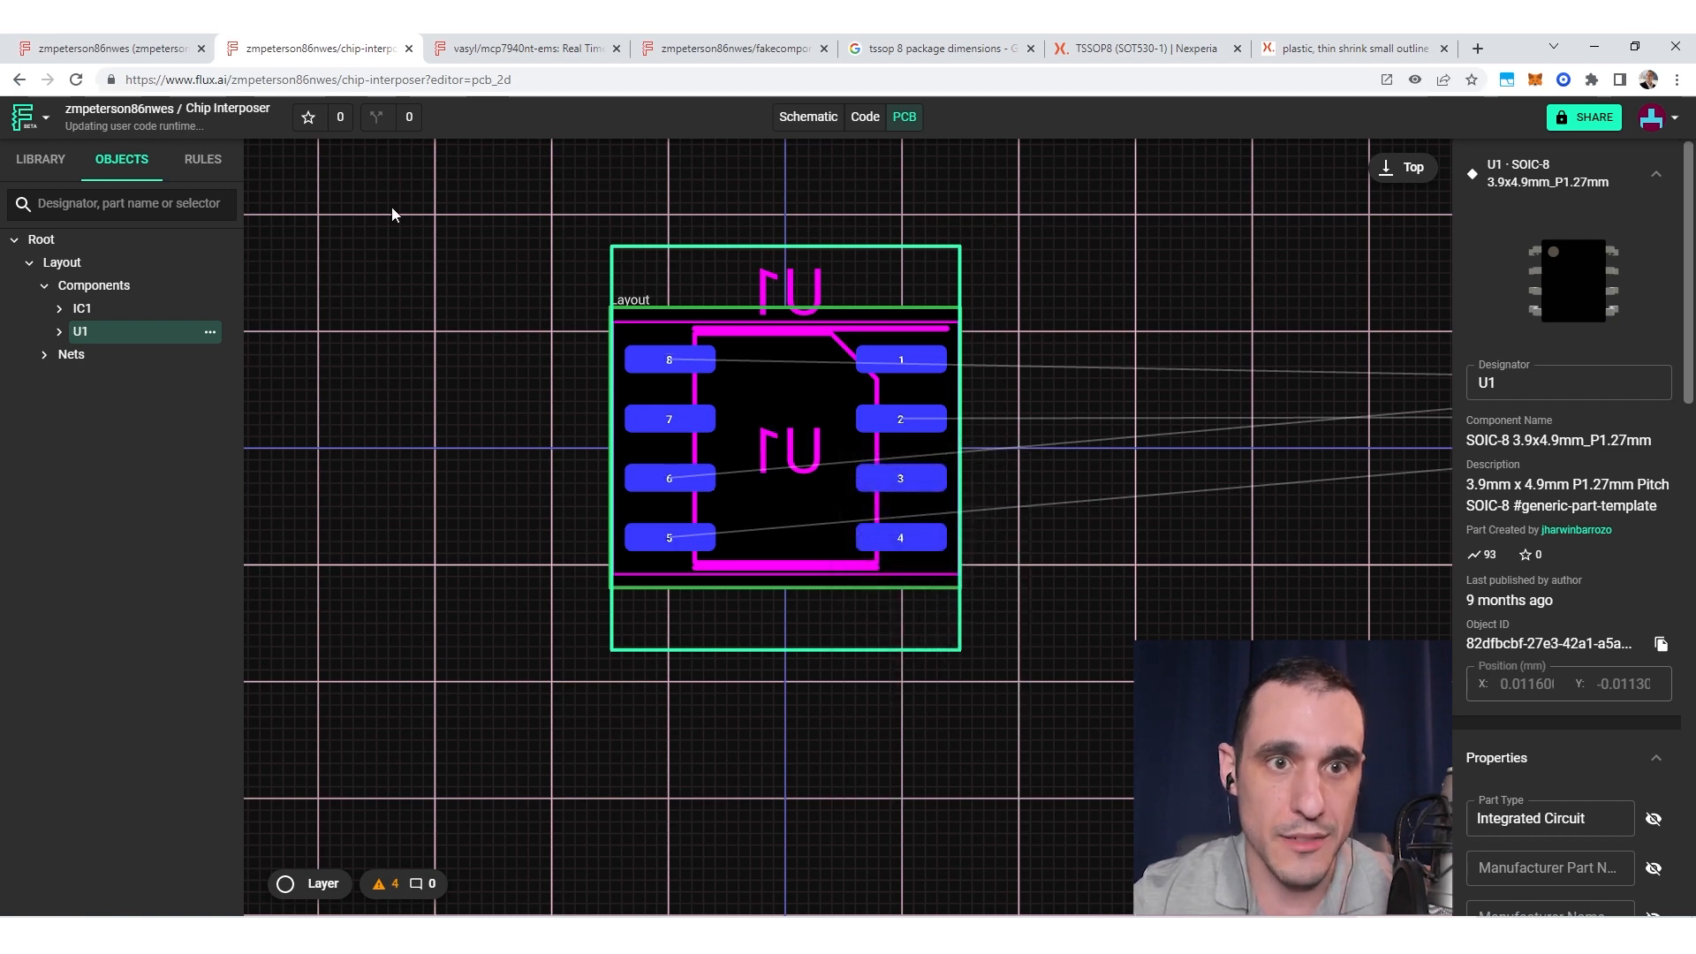
Step: Review the wiring between U1 and IC1 in the schematic, return to the PCB layout and clear the selection
left_click(804, 118)
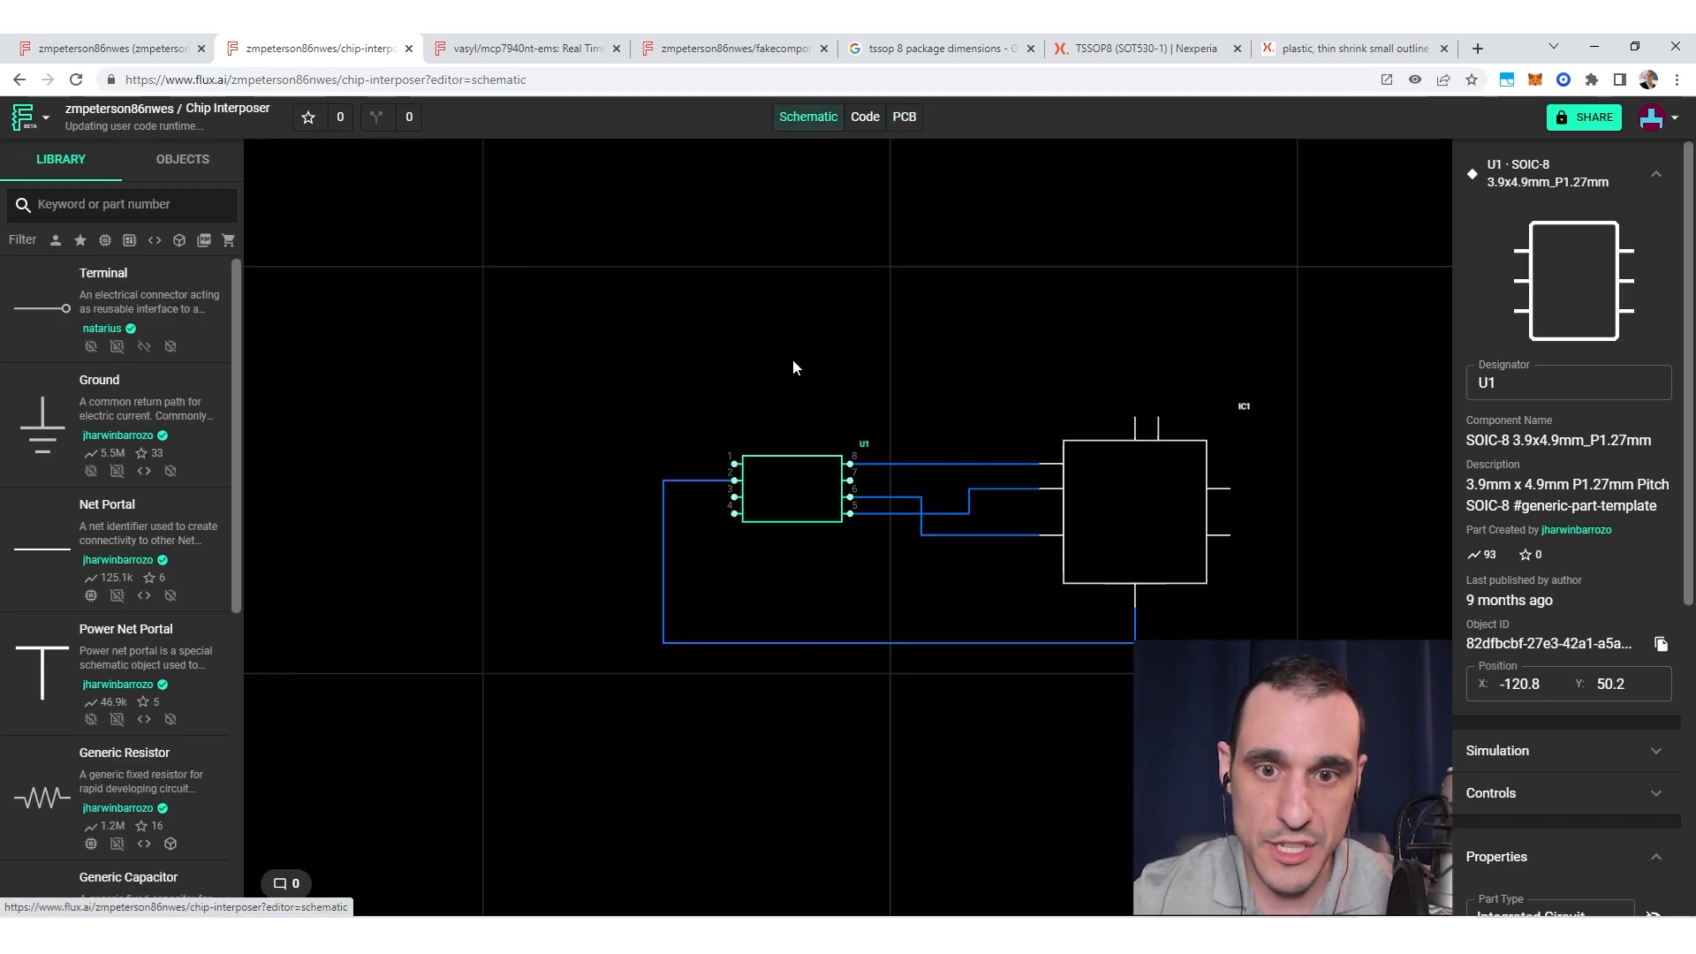
left_click(904, 118)
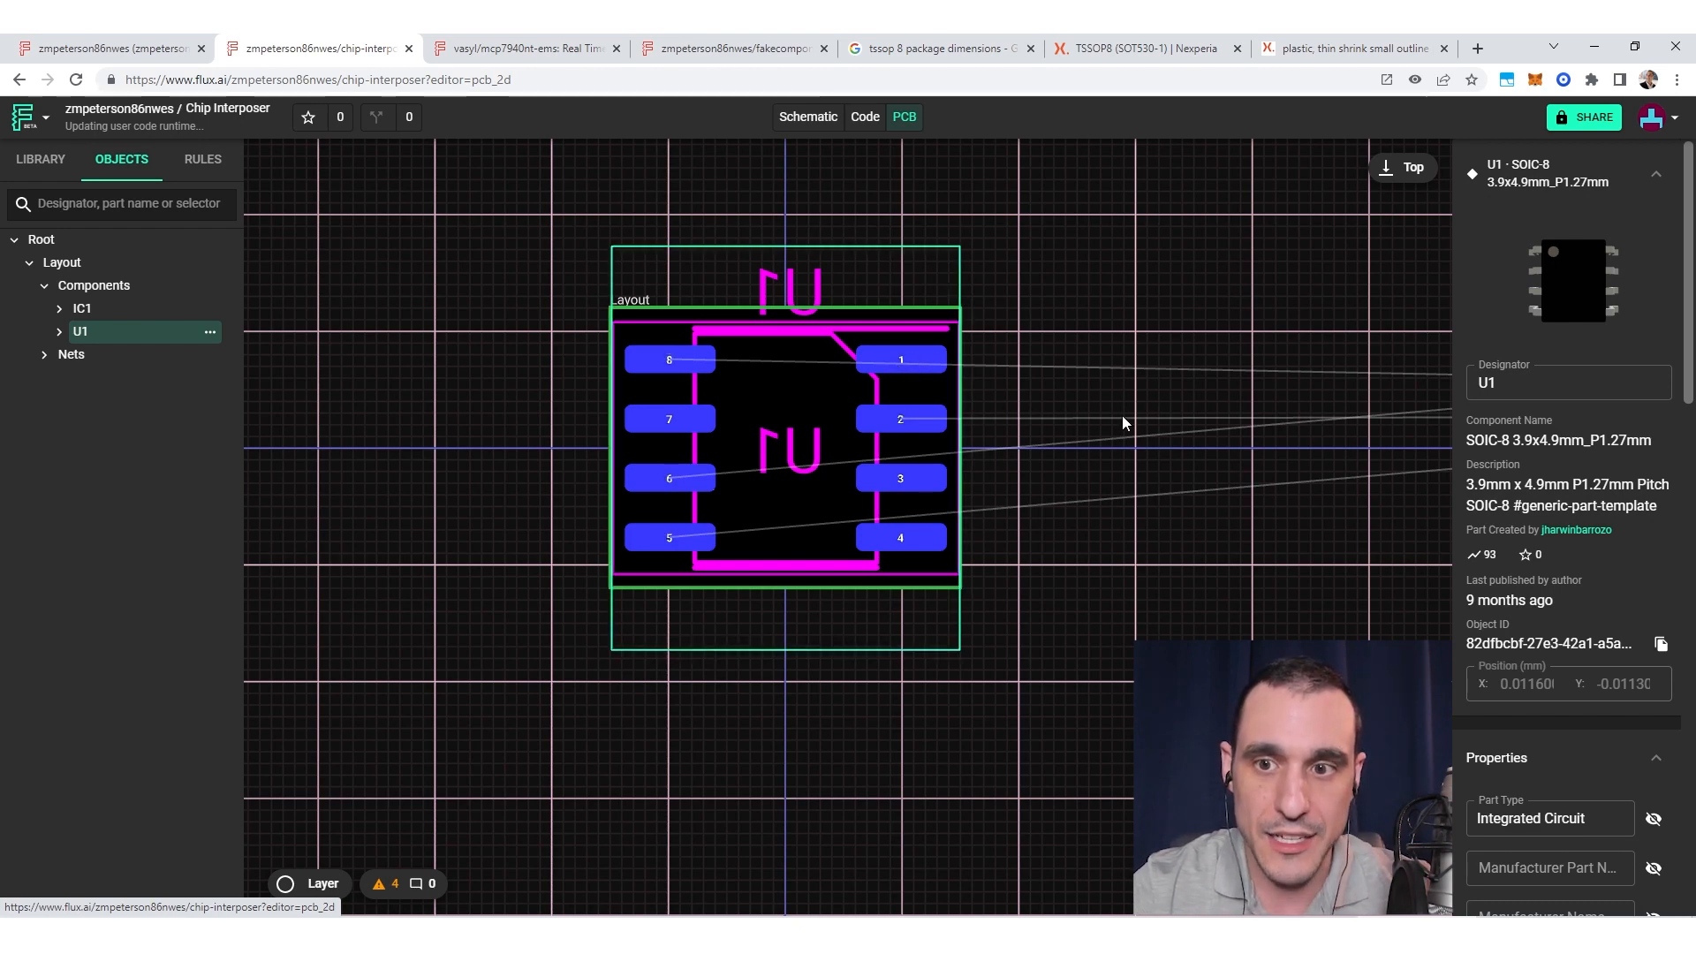
left_click(938, 389)
Step: Move IC1's footprint onto the board, centred over U1 at about X 0.1 mm, Y -0.06 mm
scroll(939, 389, "right", 3)
scroll(996, 416, "down", 2)
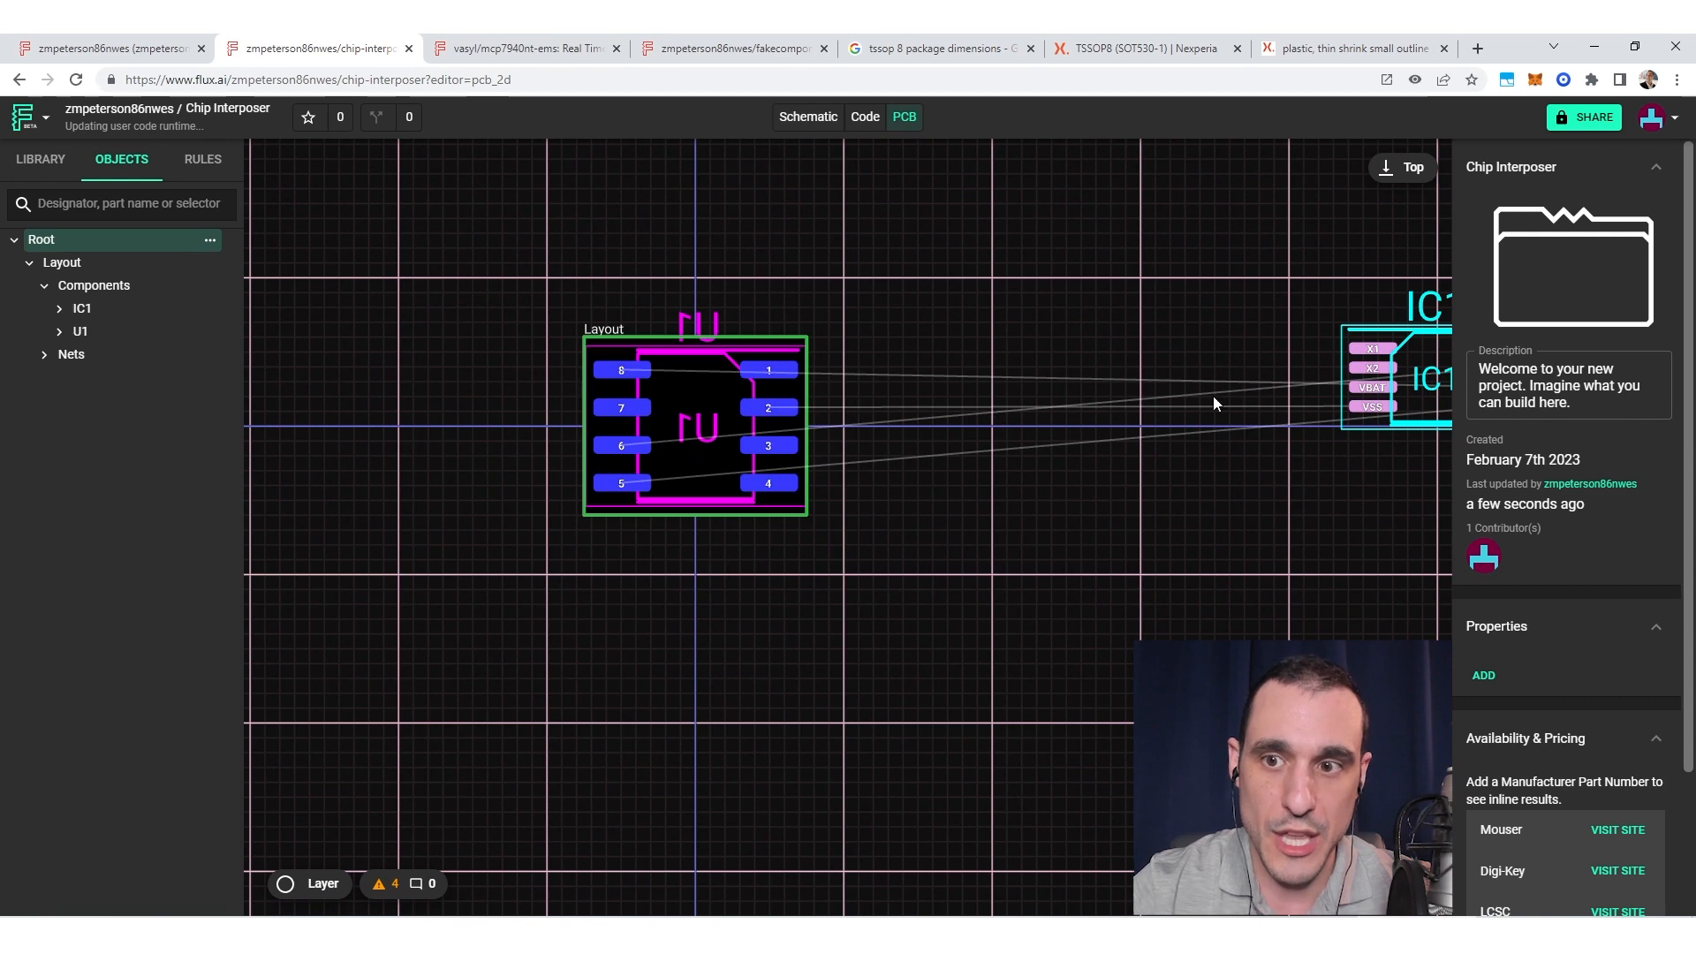
scroll(1148, 399, "right", 2)
left_click_drag(1295, 380, 923, 455)
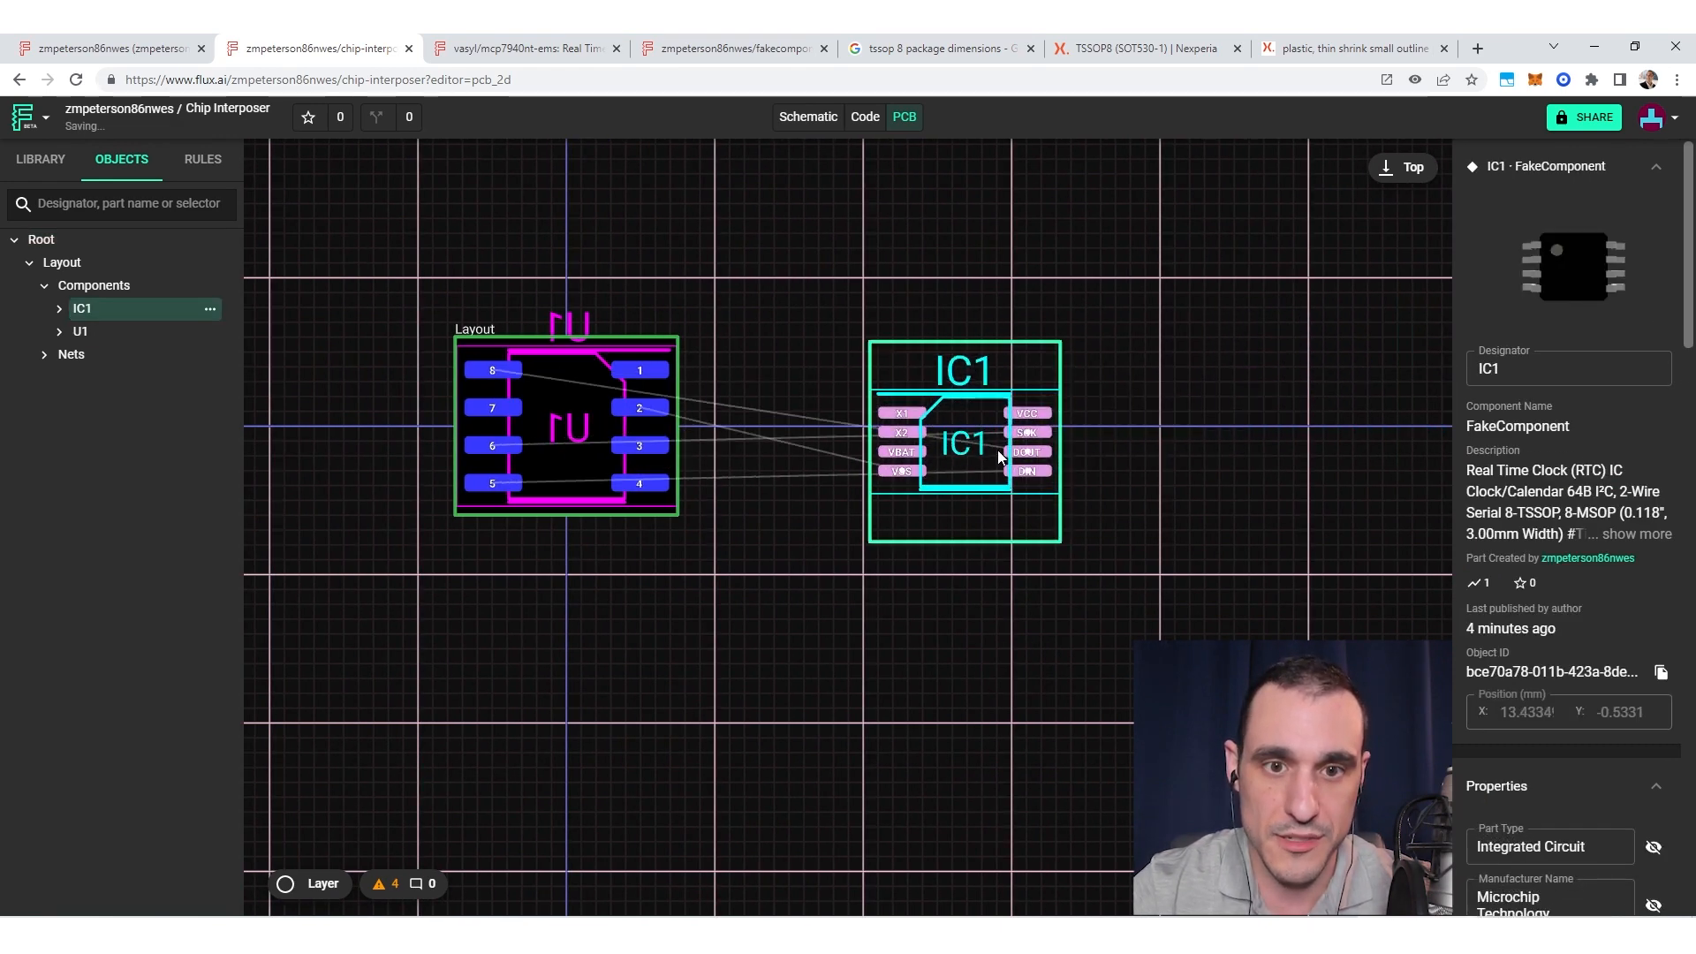
left_click_drag(988, 447, 906, 466)
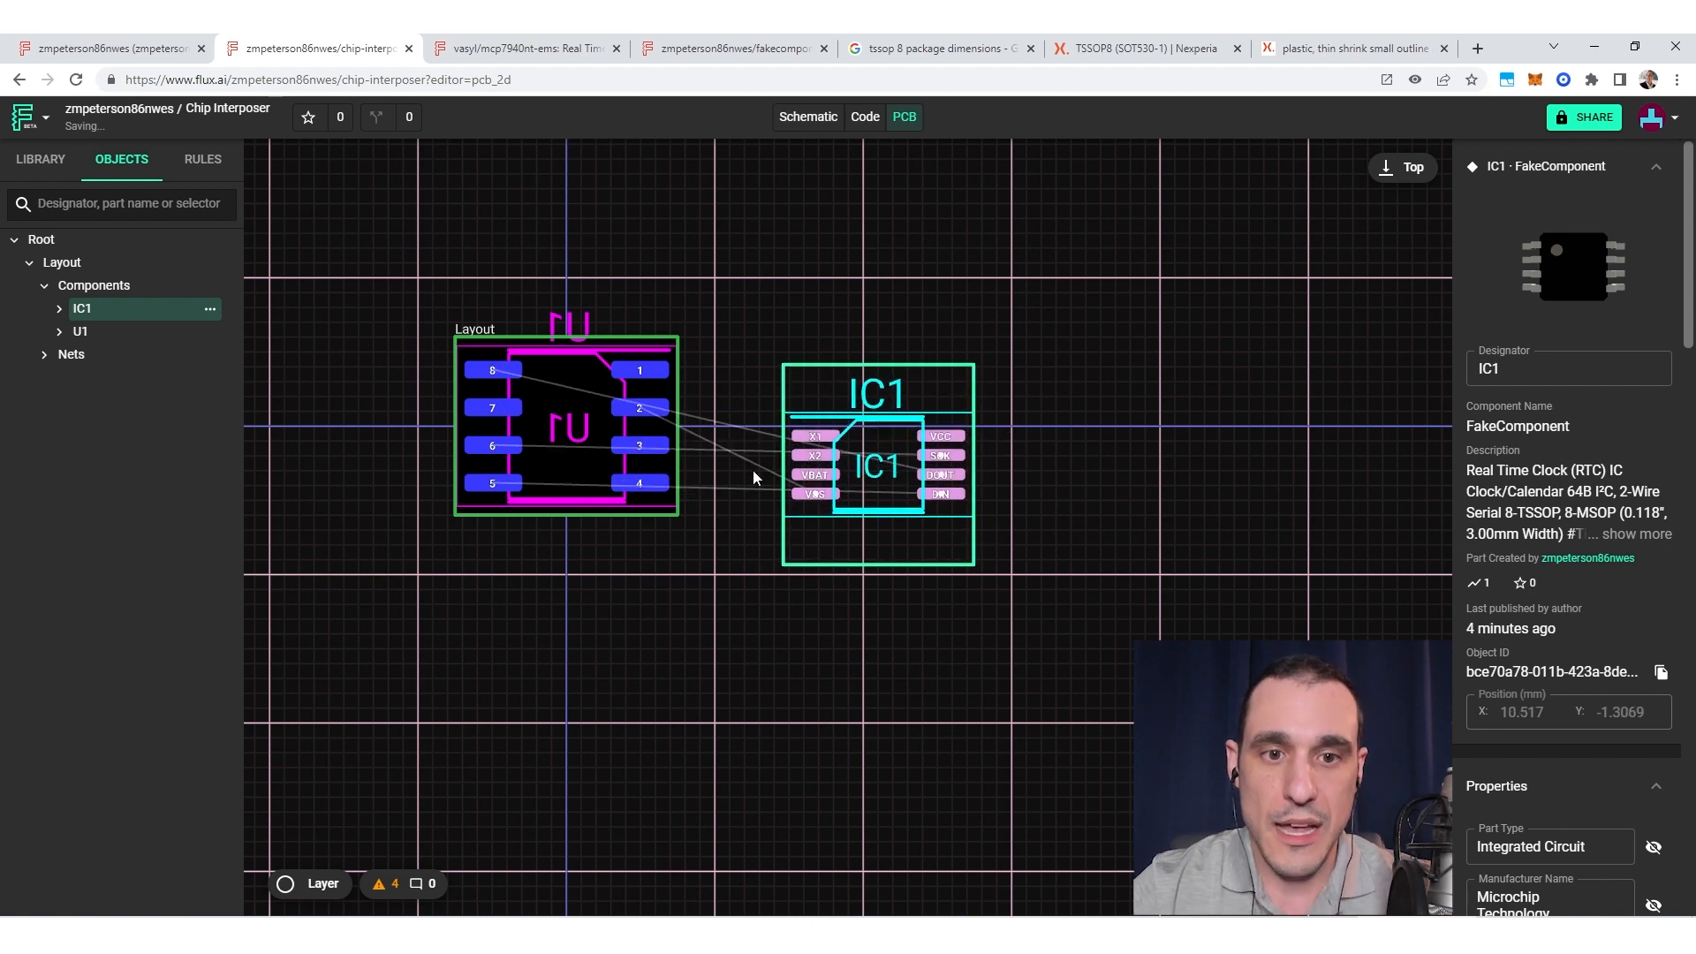
scroll(634, 434, "up", 2)
key("Escape")
scroll(720, 420, "up", 2)
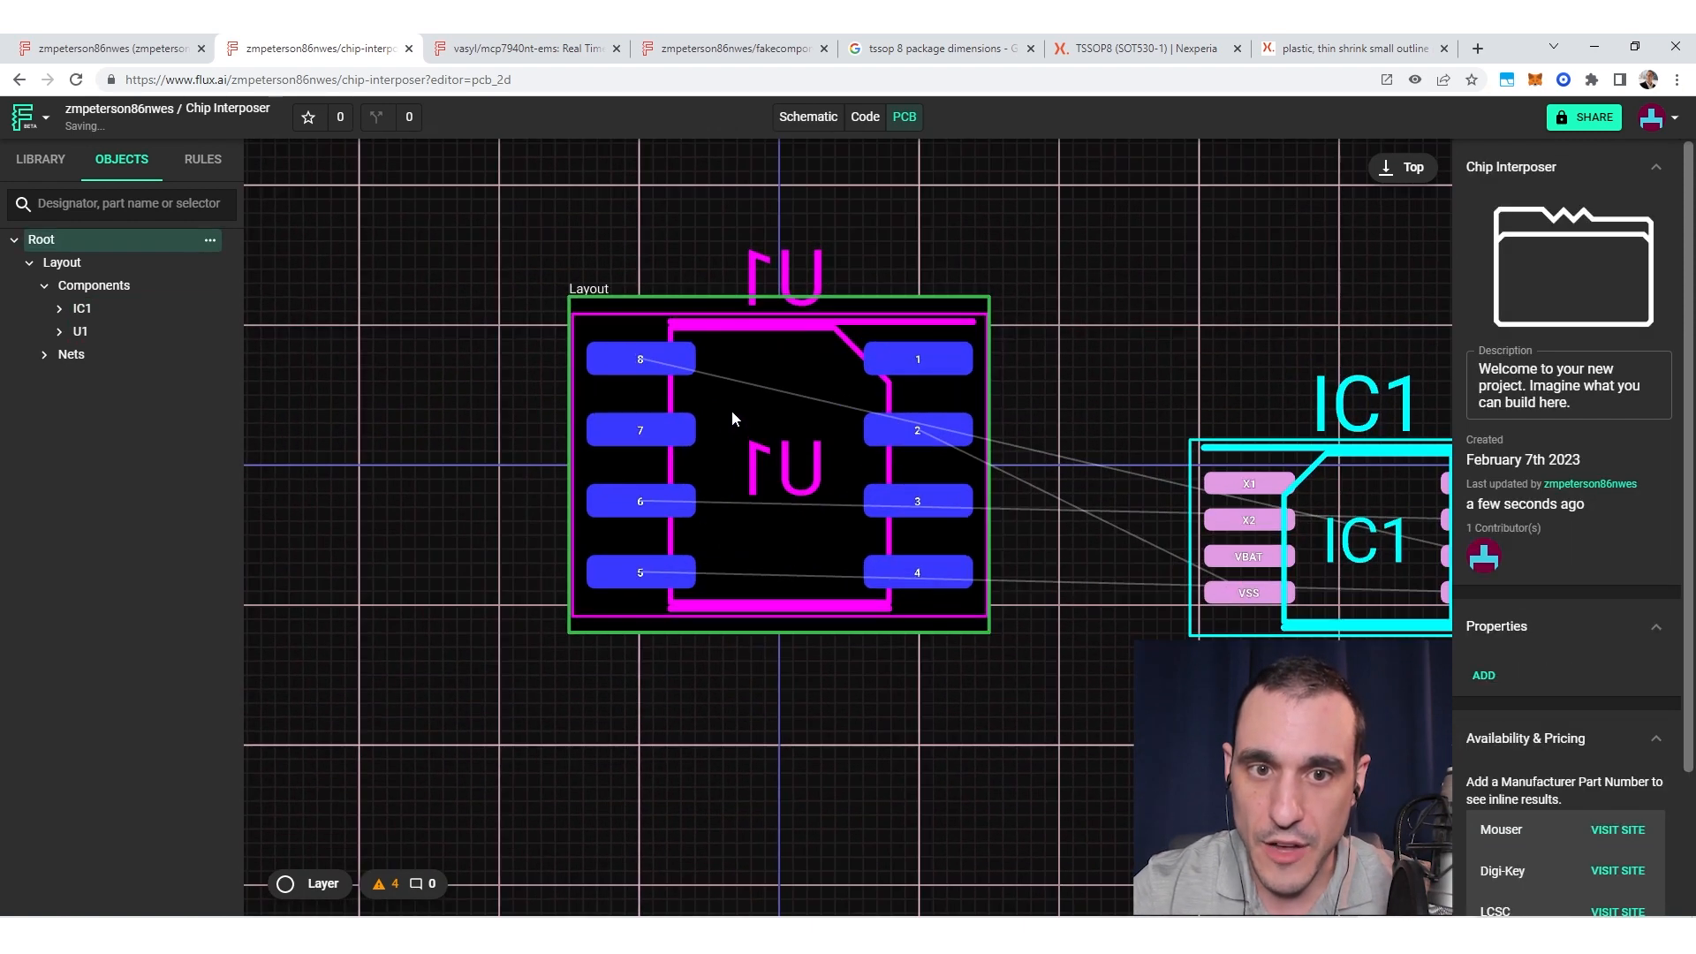
left_click(949, 451)
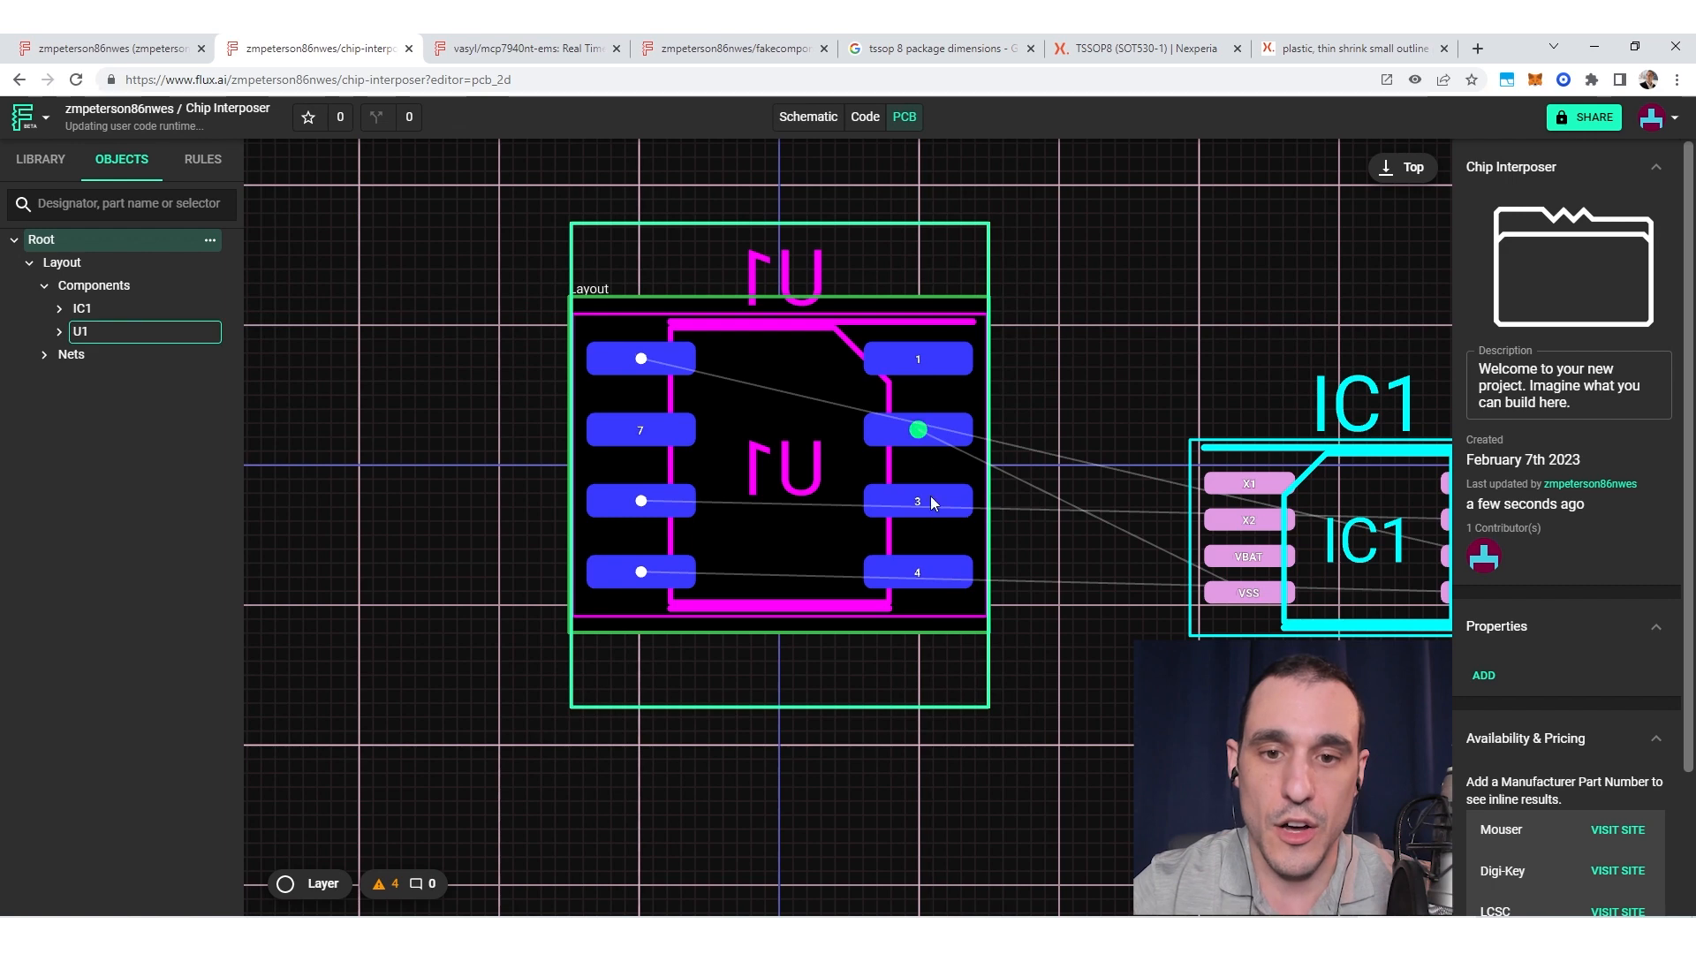
left_click_drag(1197, 553, 780, 495)
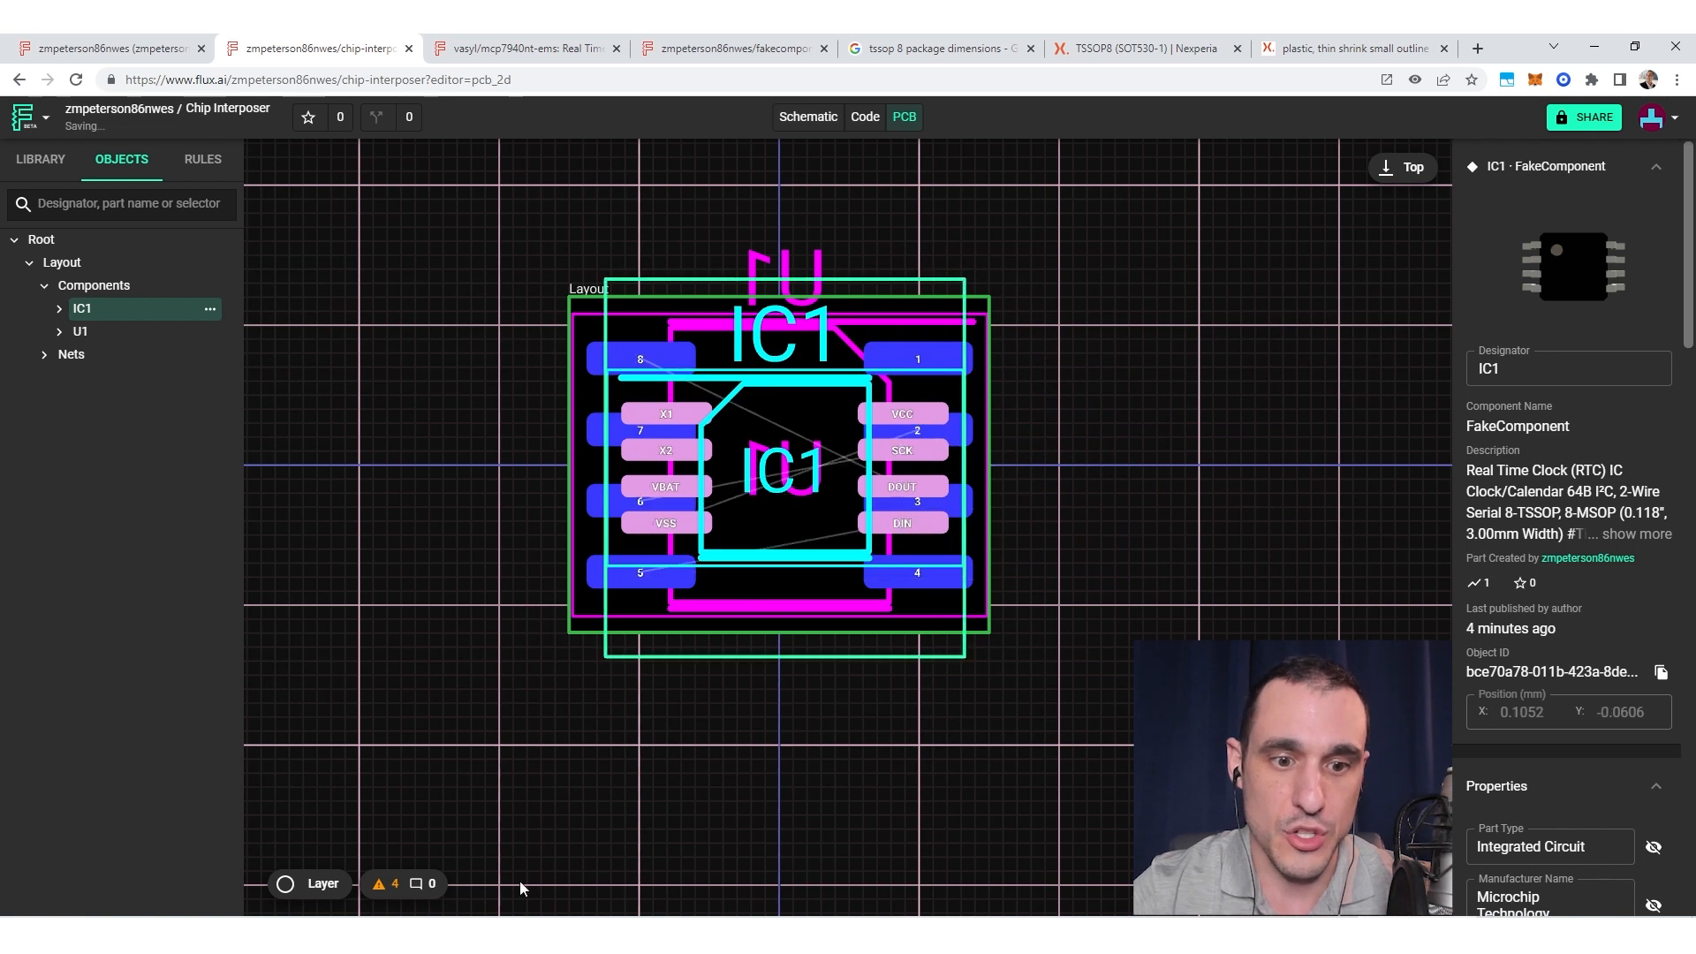
Step: Hide the Bottom Copper, Bottom Solder Mask, Bottom Solder Paste and Bottom Overlay layers, then clear the selection
left_click(285, 884)
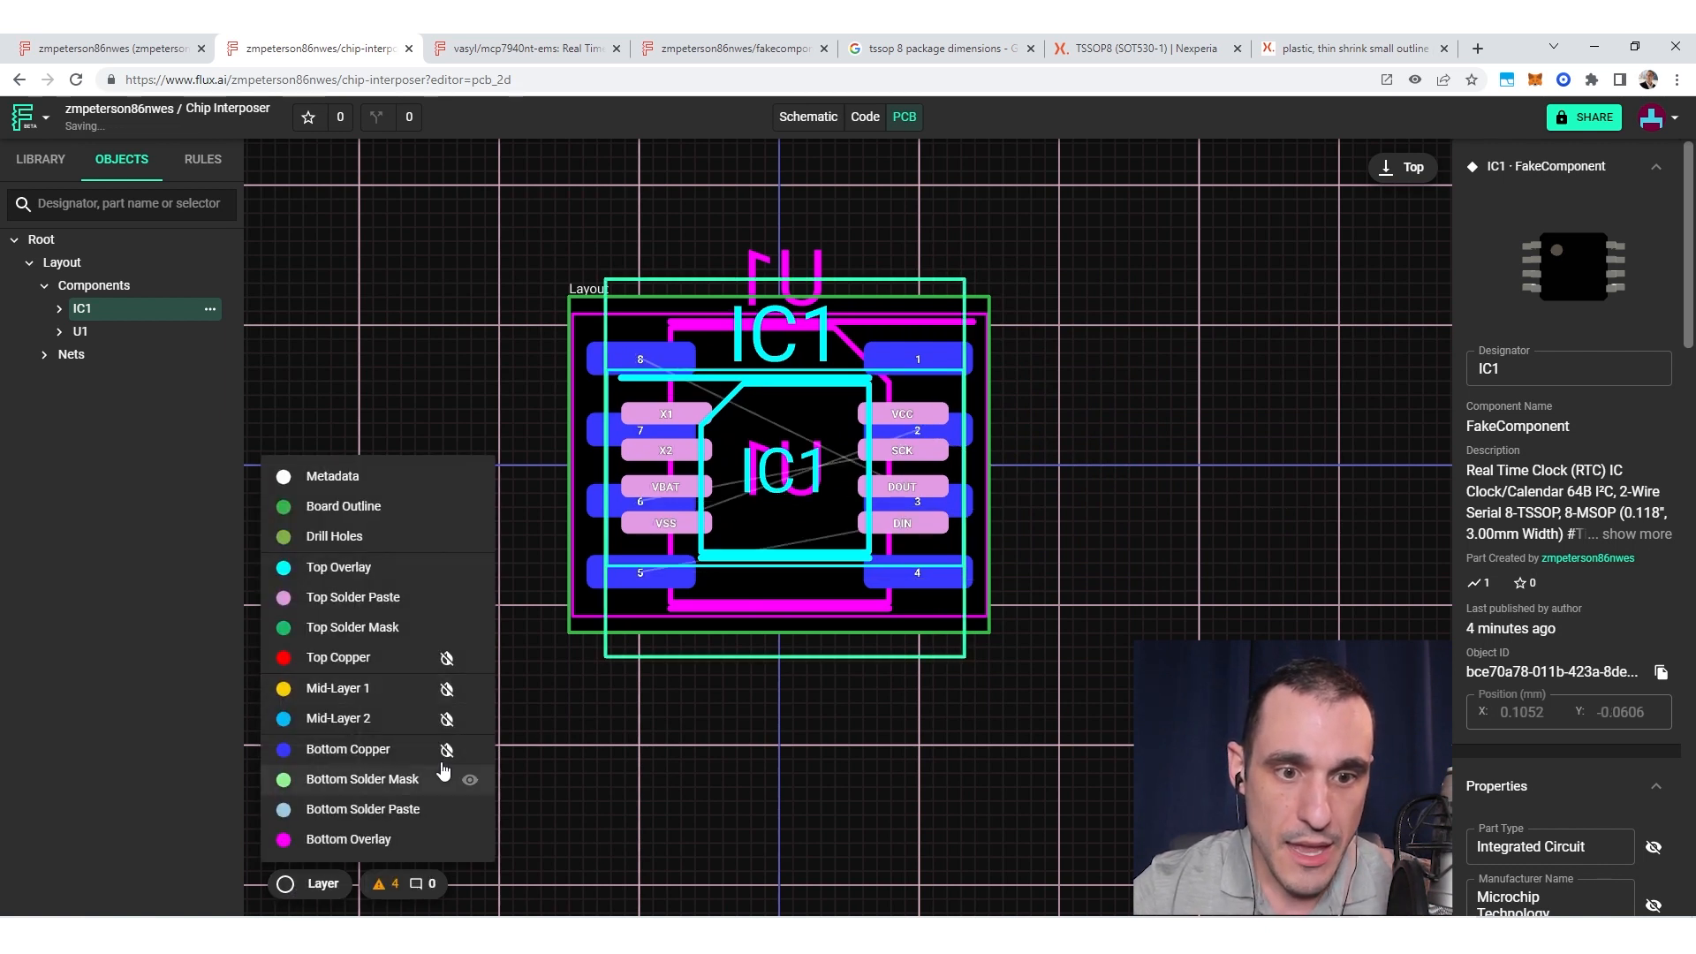
left_click(470, 750)
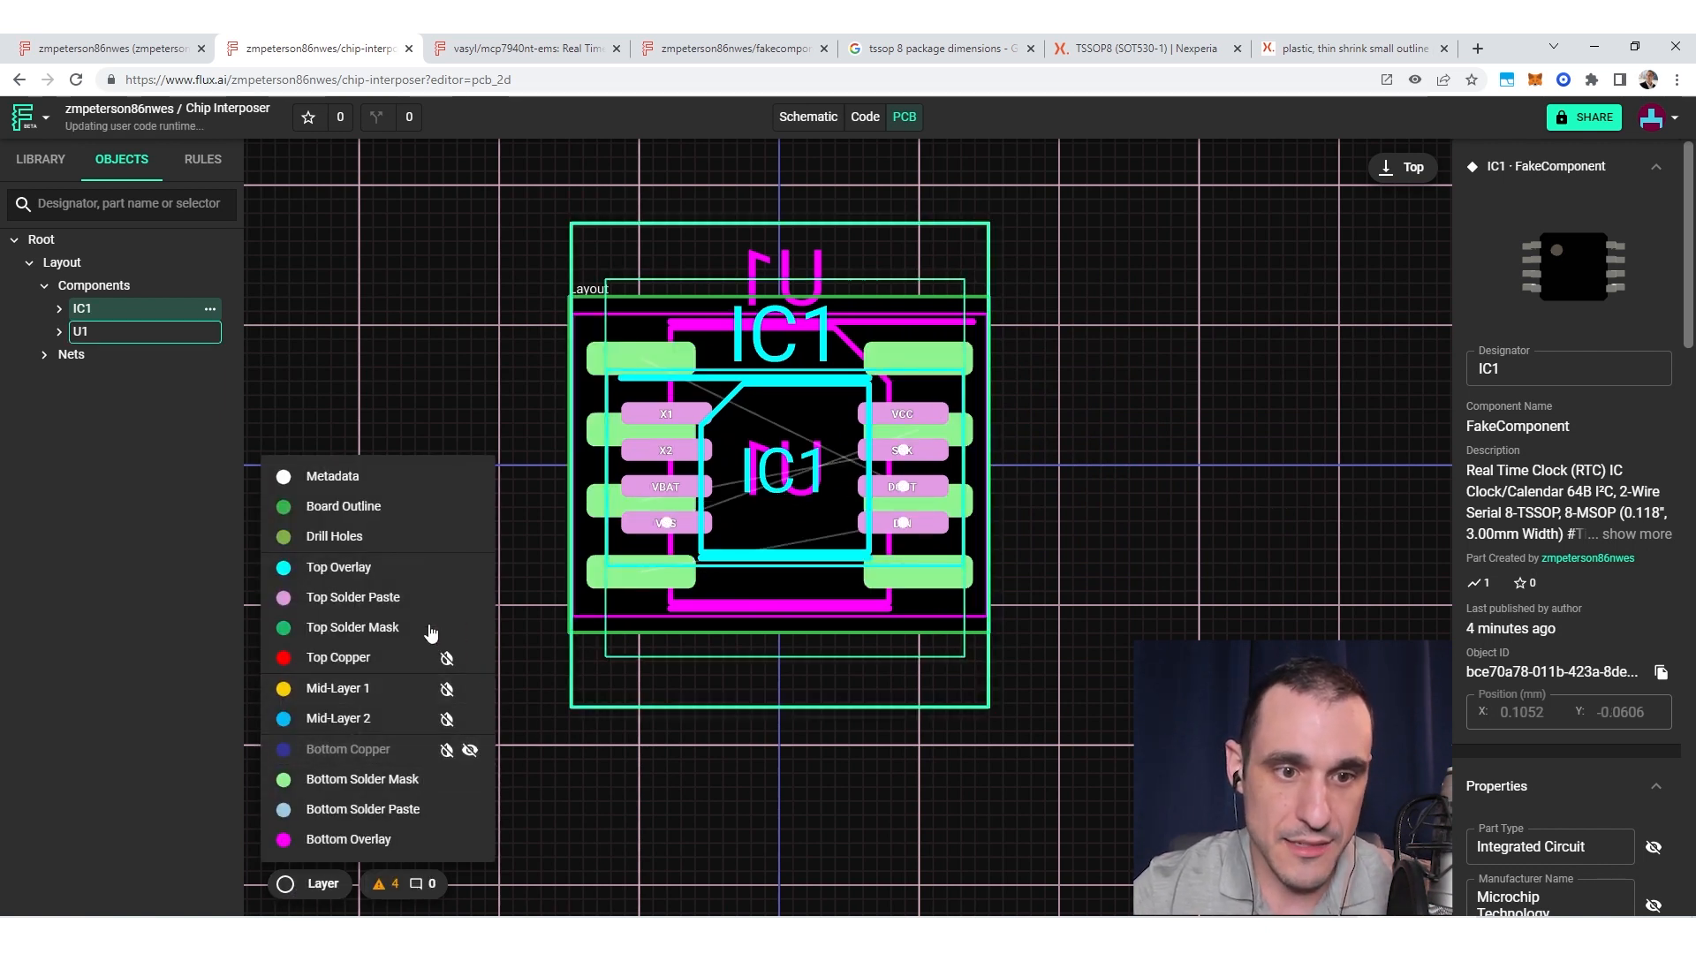
left_click(469, 779)
left_click(469, 810)
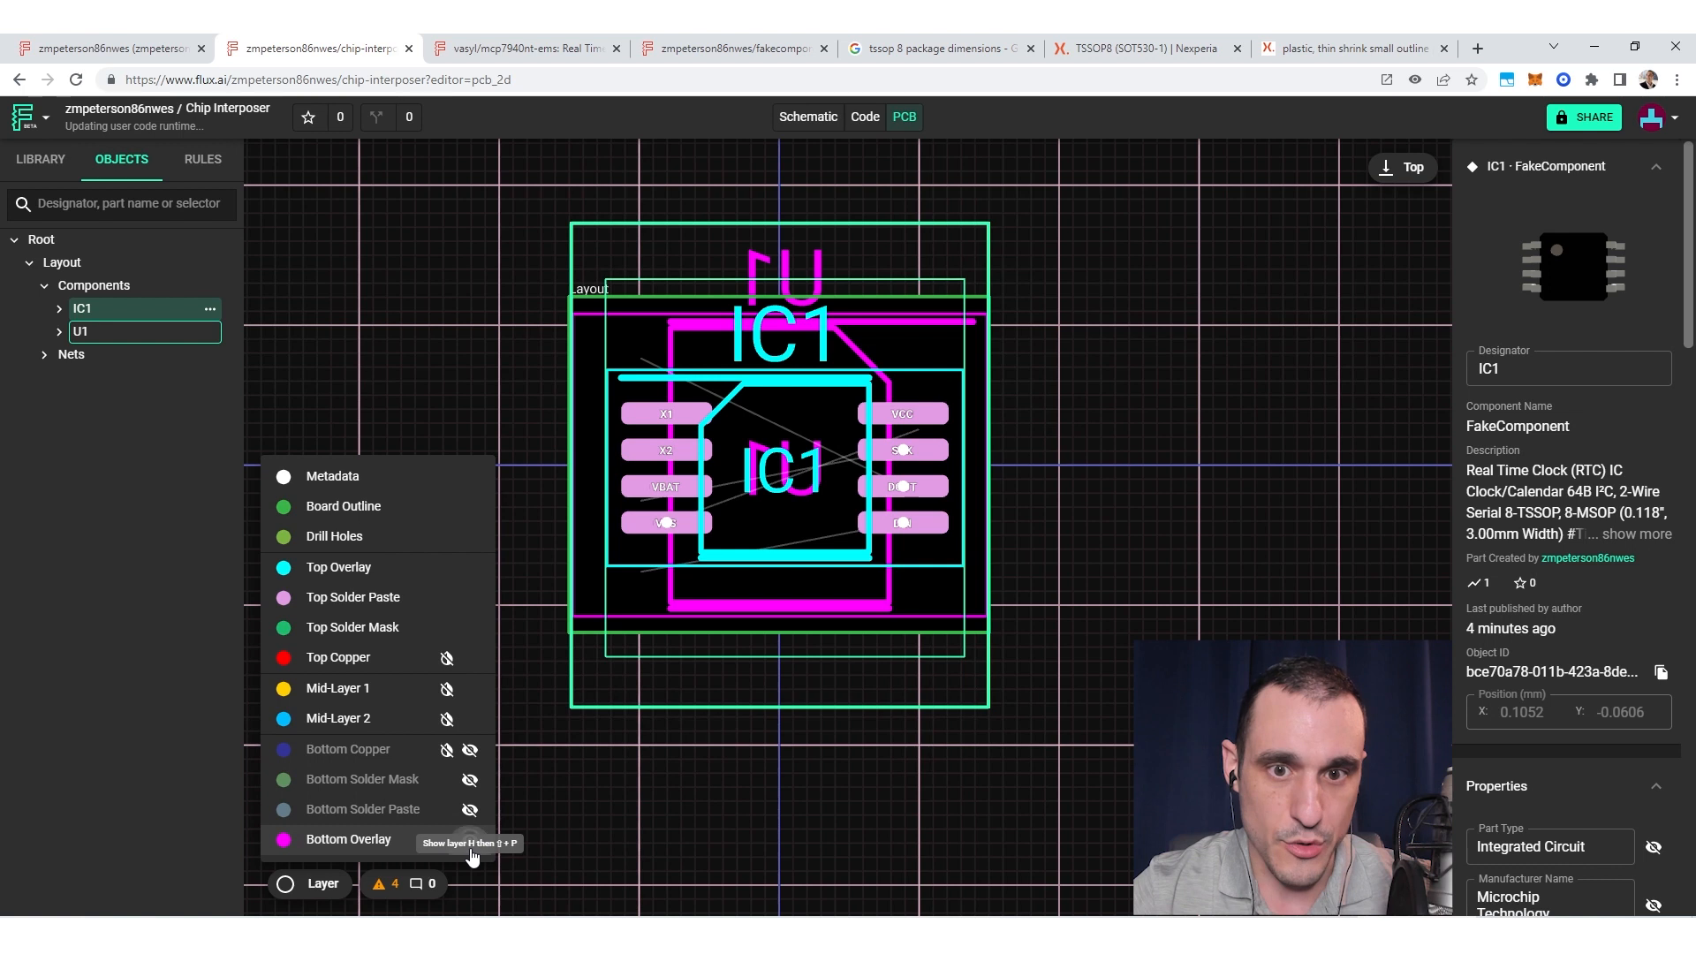
left_click(469, 839)
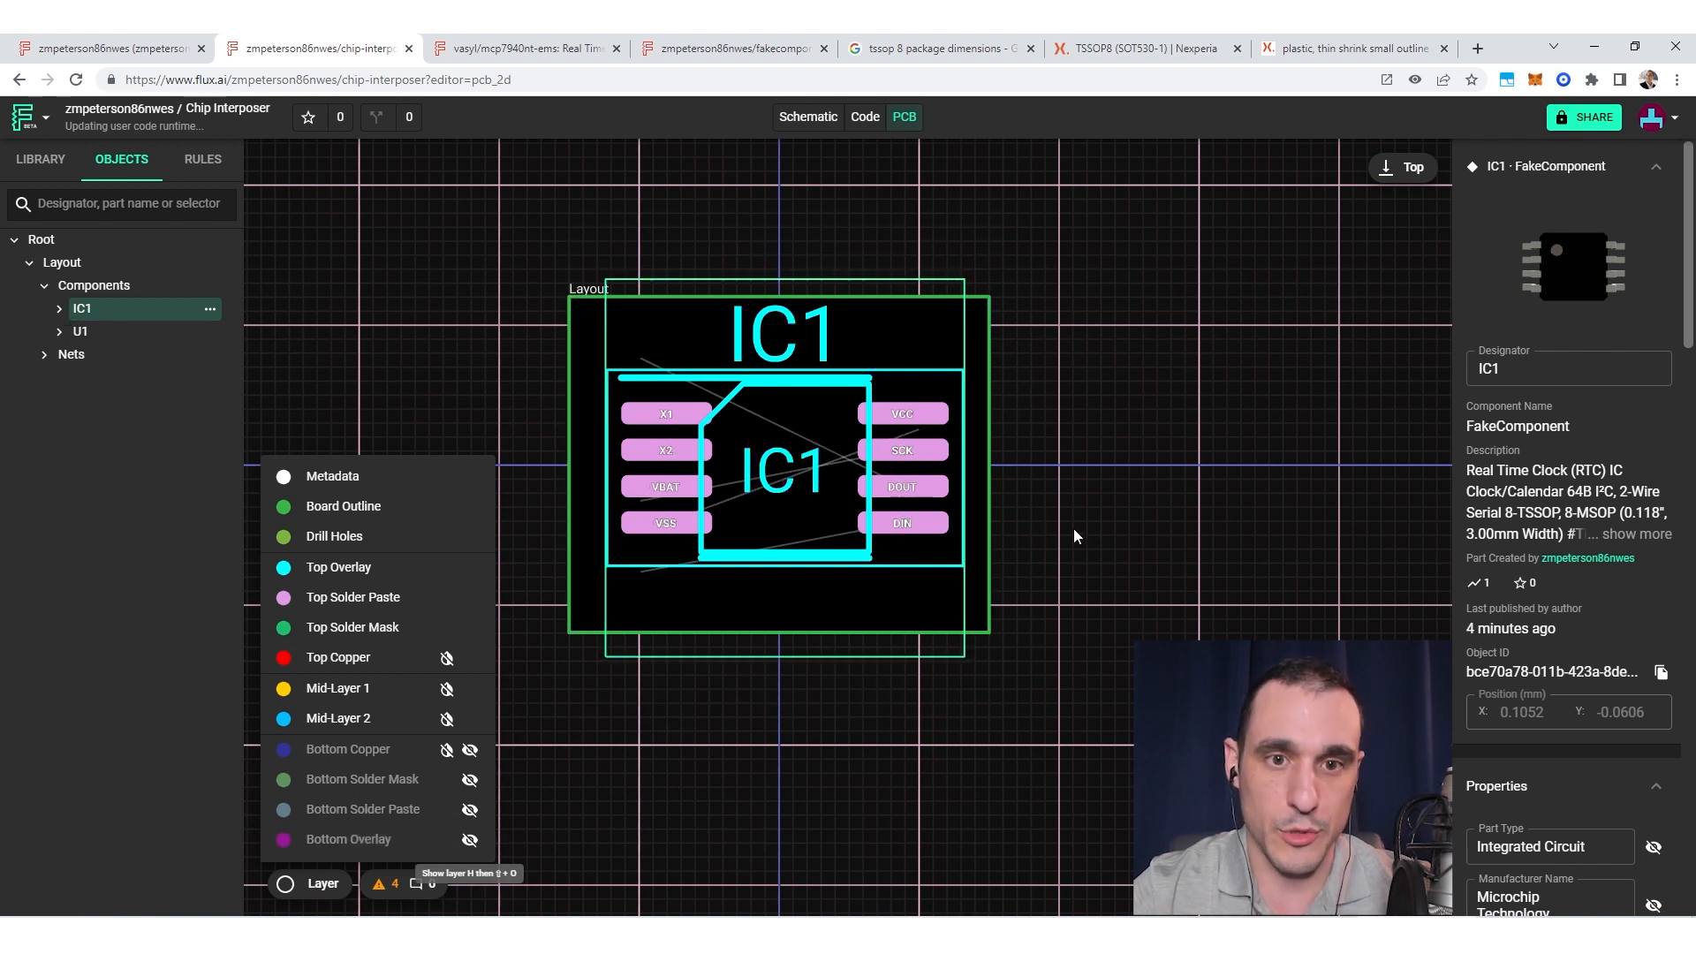
left_click(1095, 477)
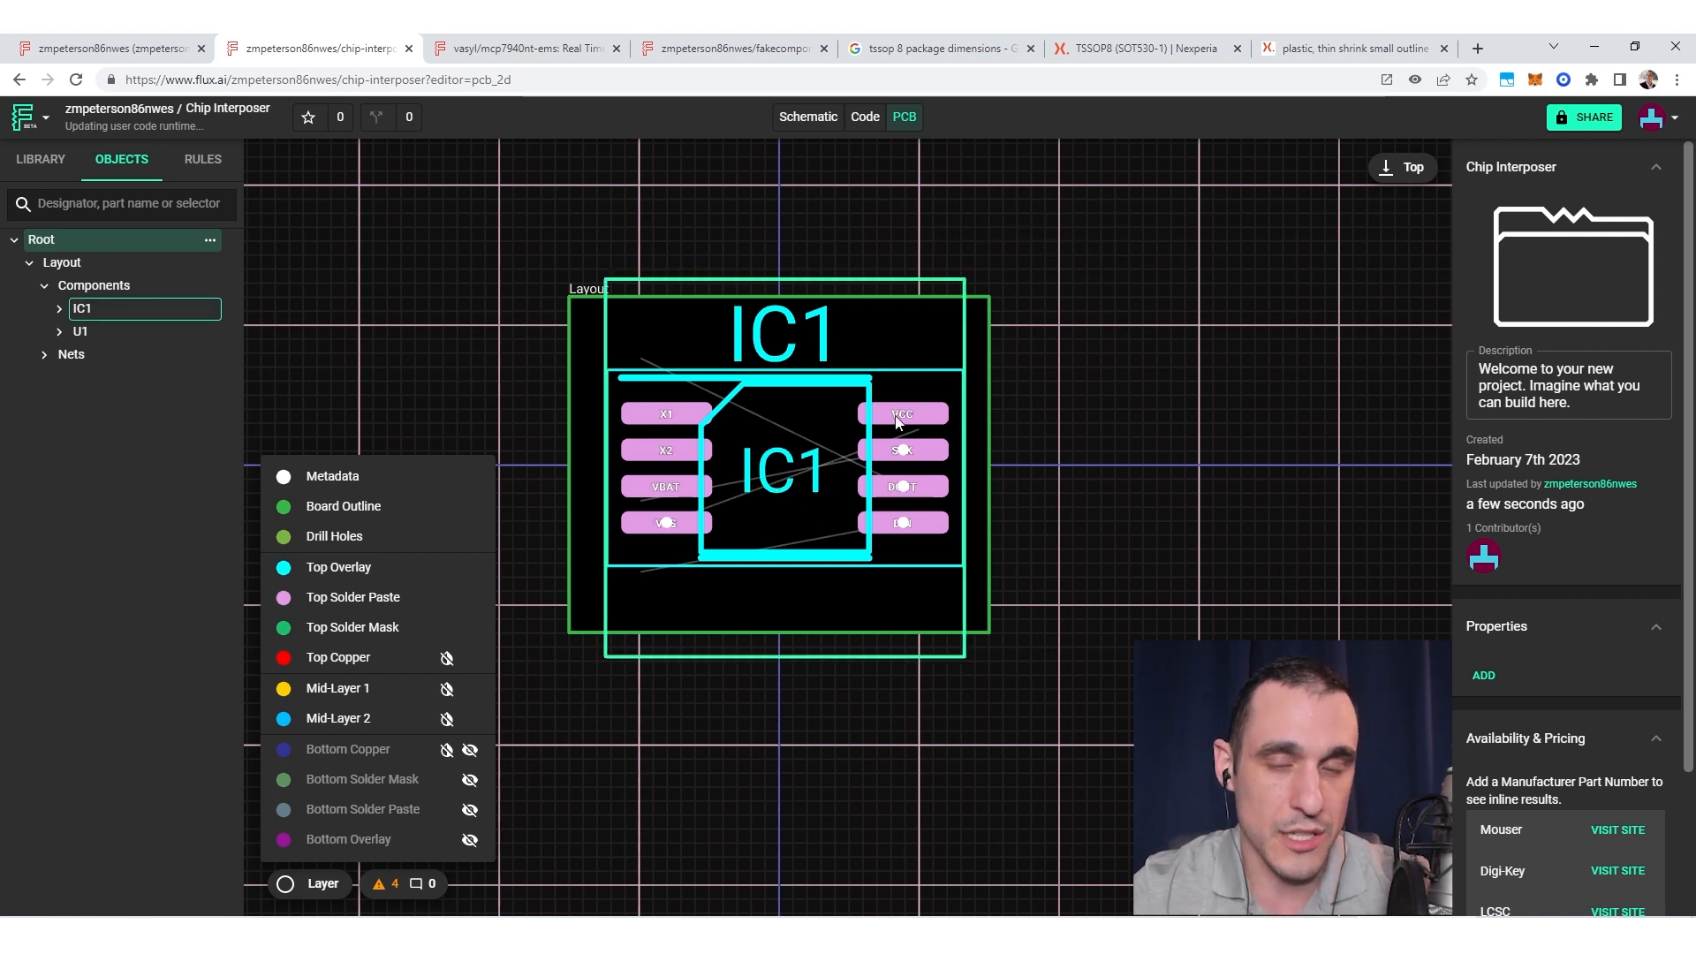
Step: Show the Bottom Copper, Bottom Solder Mask, Bottom Solder Paste and Bottom Overlay layers again
left_click(470, 749)
left_click(470, 779)
left_click(470, 809)
left_click(470, 839)
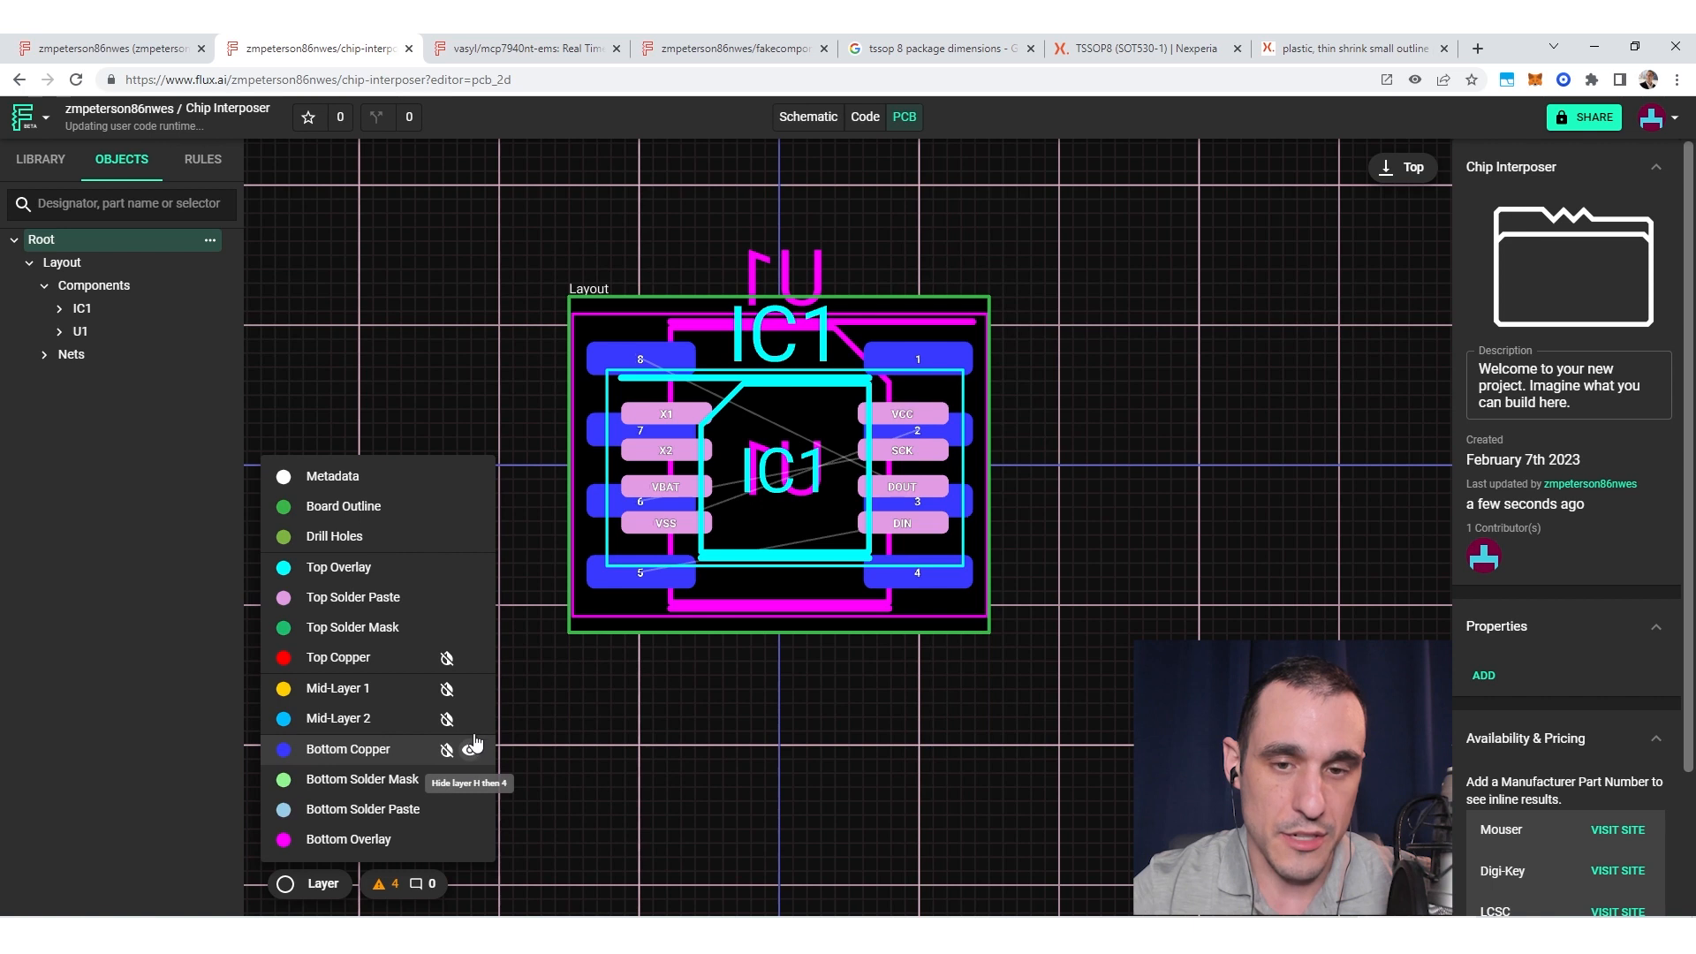
Step: Hide the Top Copper, Top Solder Mask, Top Solder Paste, Top Overlay, Drill Holes, Board Outline and Metadata layers
left_click(470, 658)
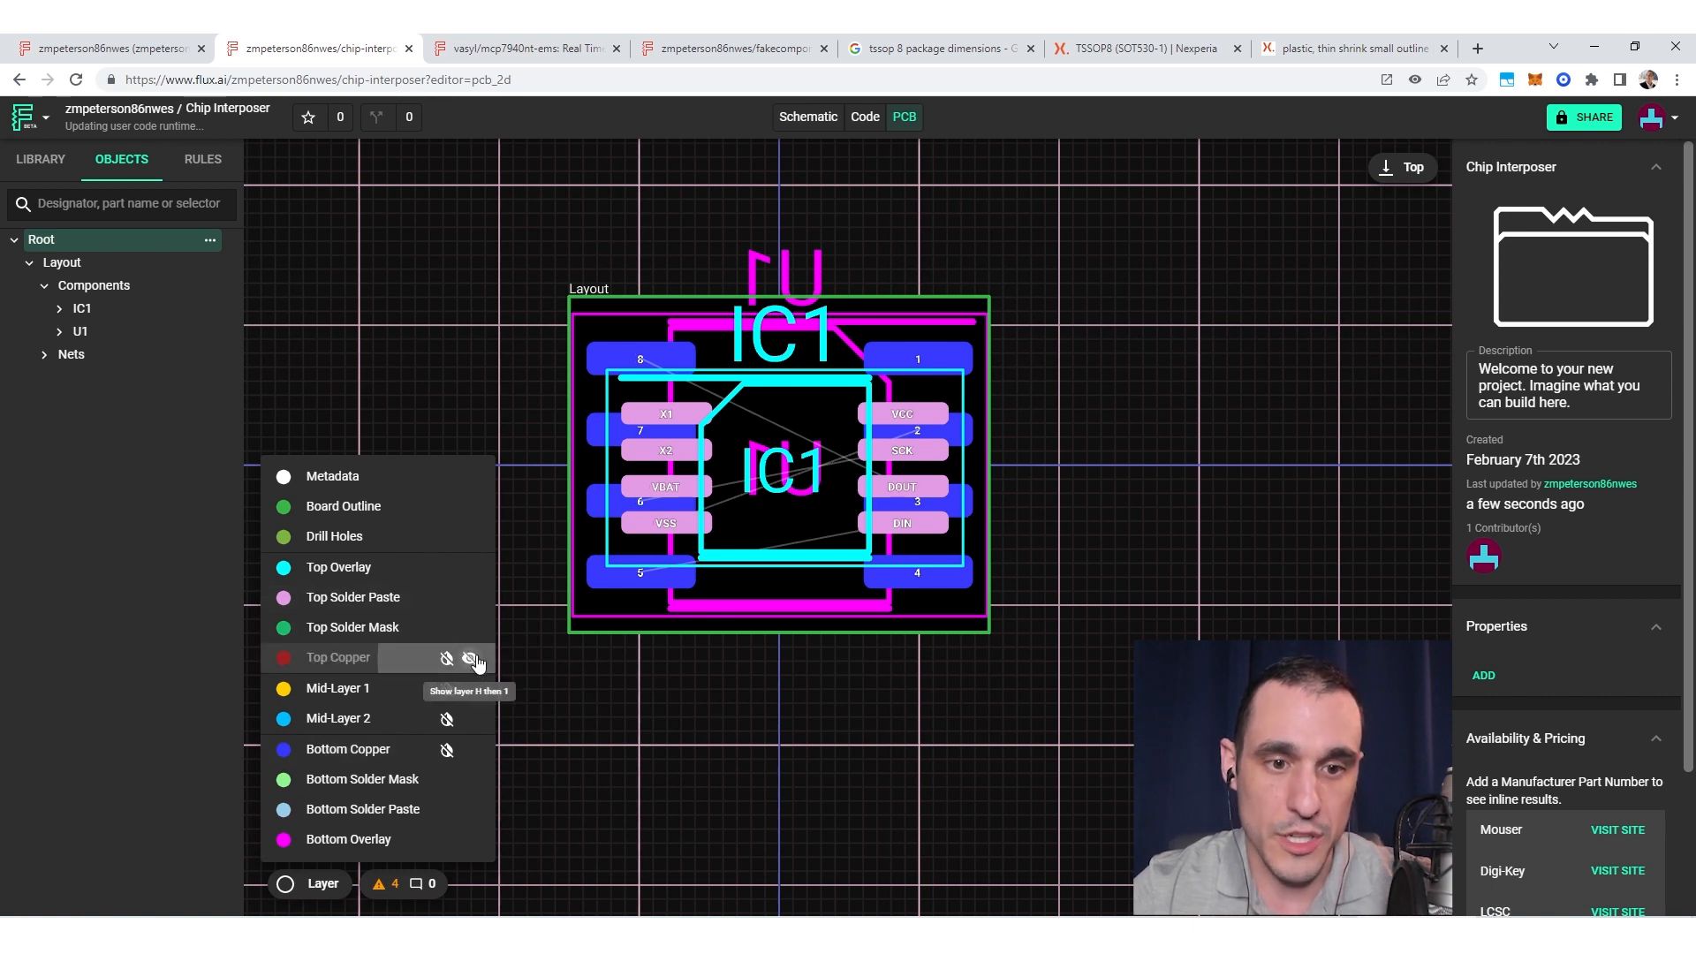
left_click(470, 627)
left_click(470, 597)
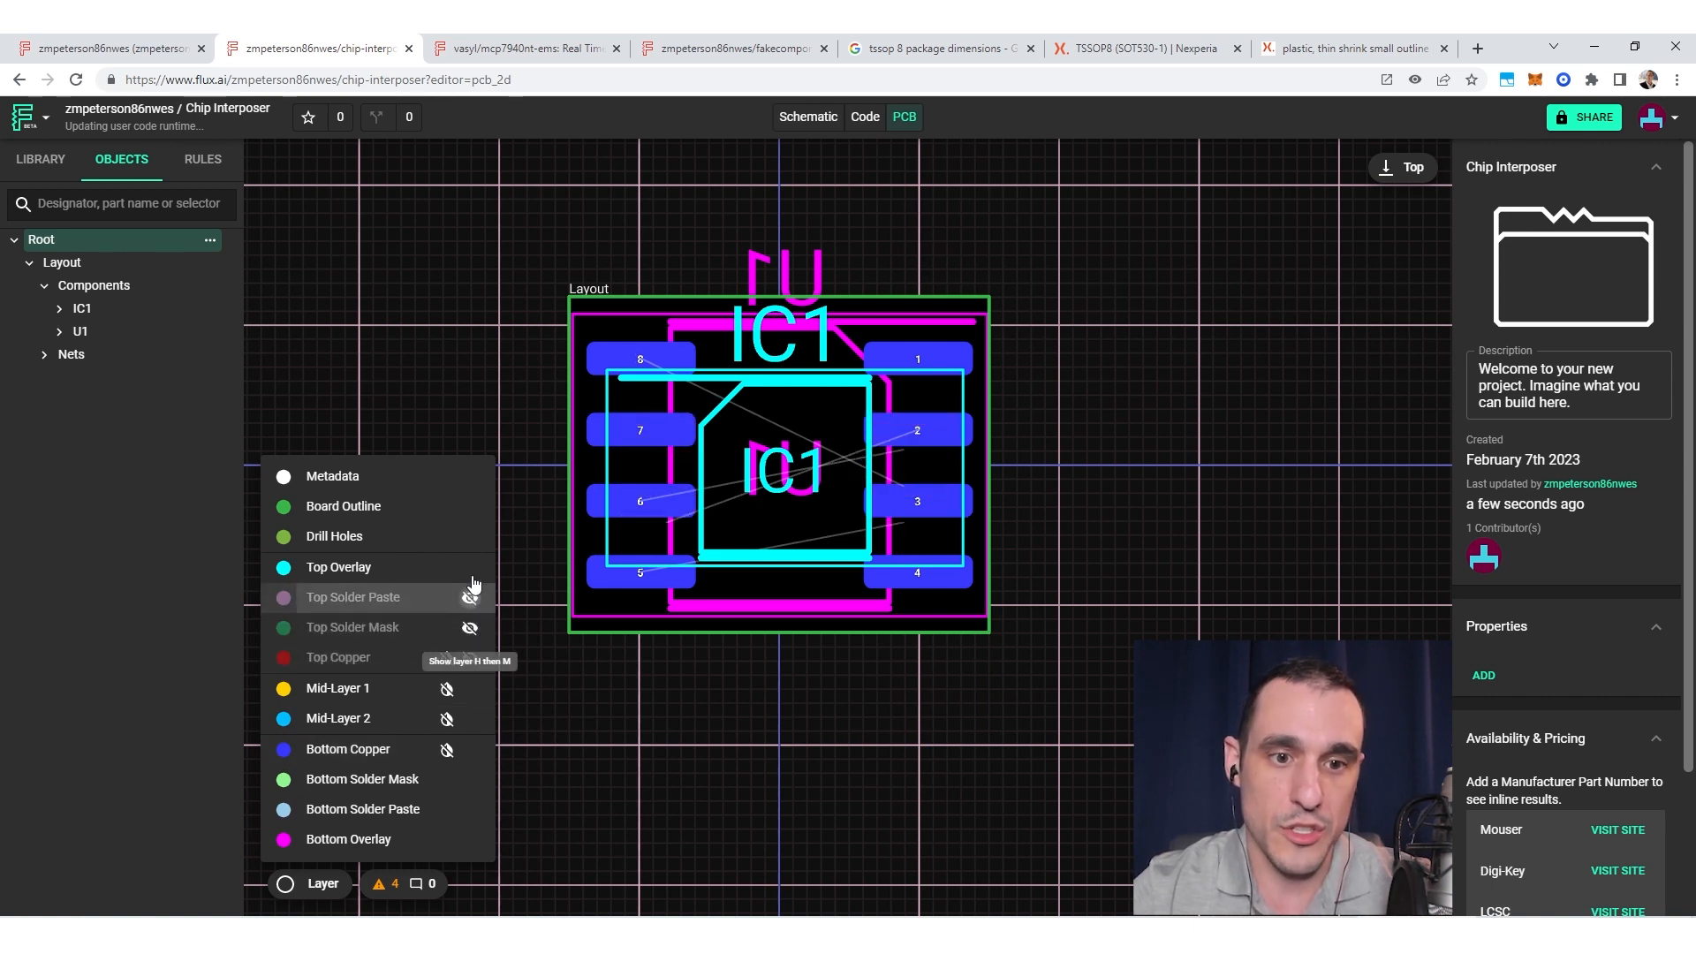
left_click(469, 567)
left_click(469, 536)
left_click(470, 507)
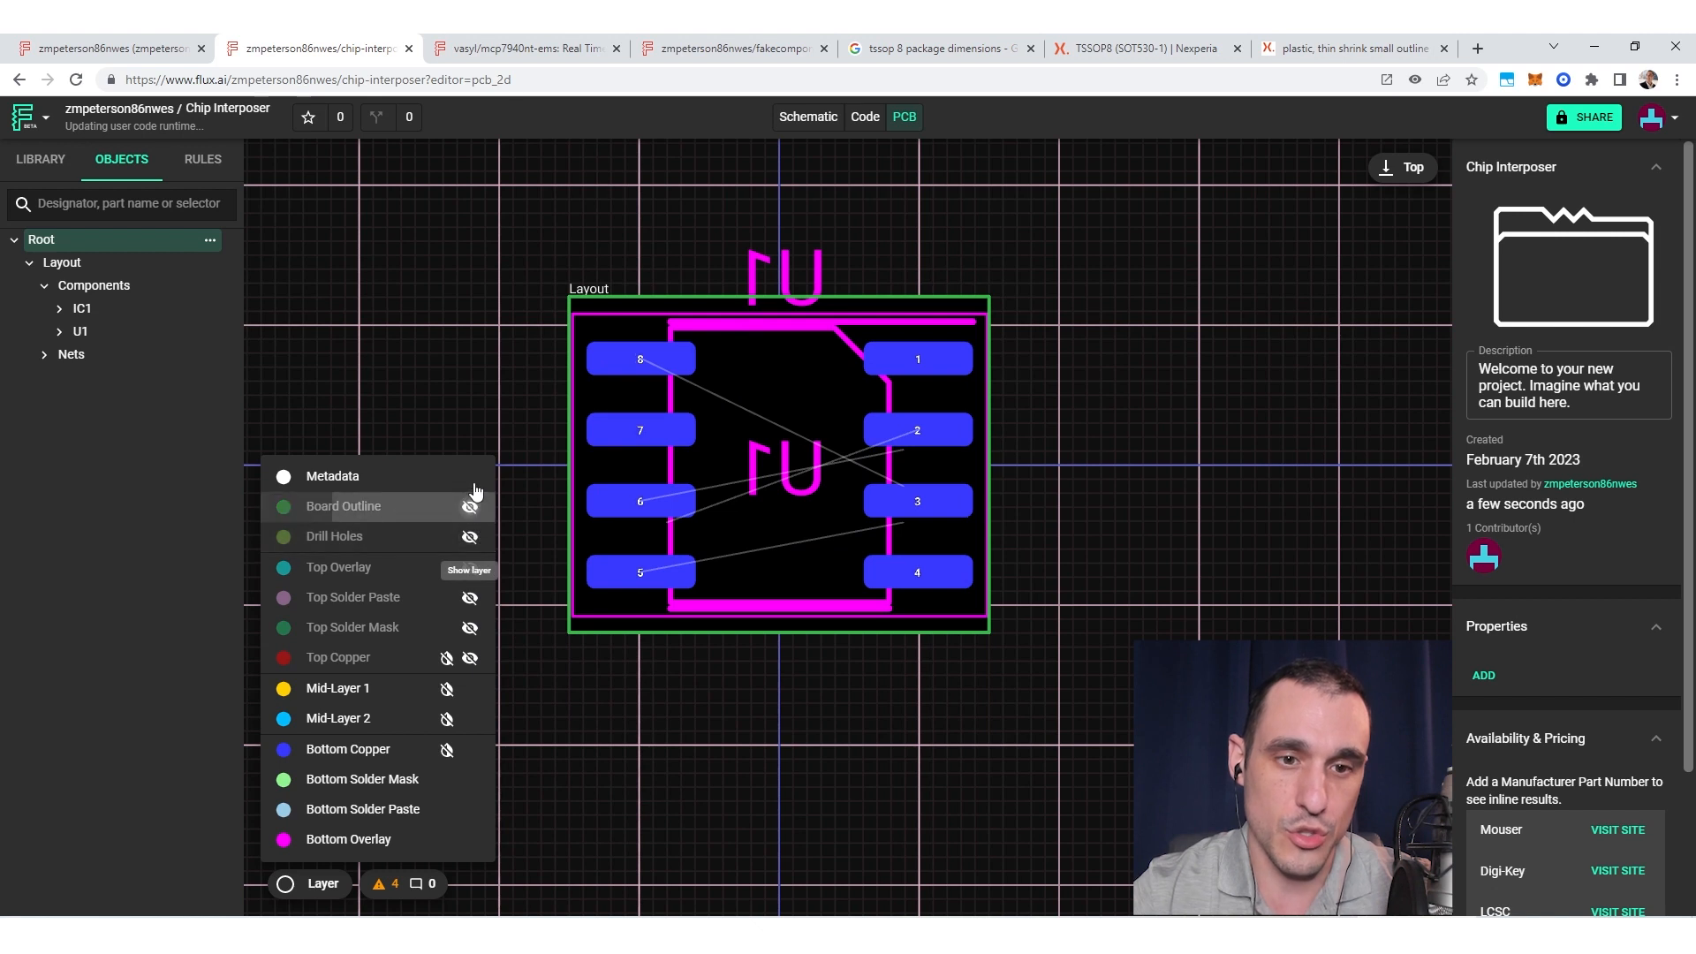
left_click(469, 477)
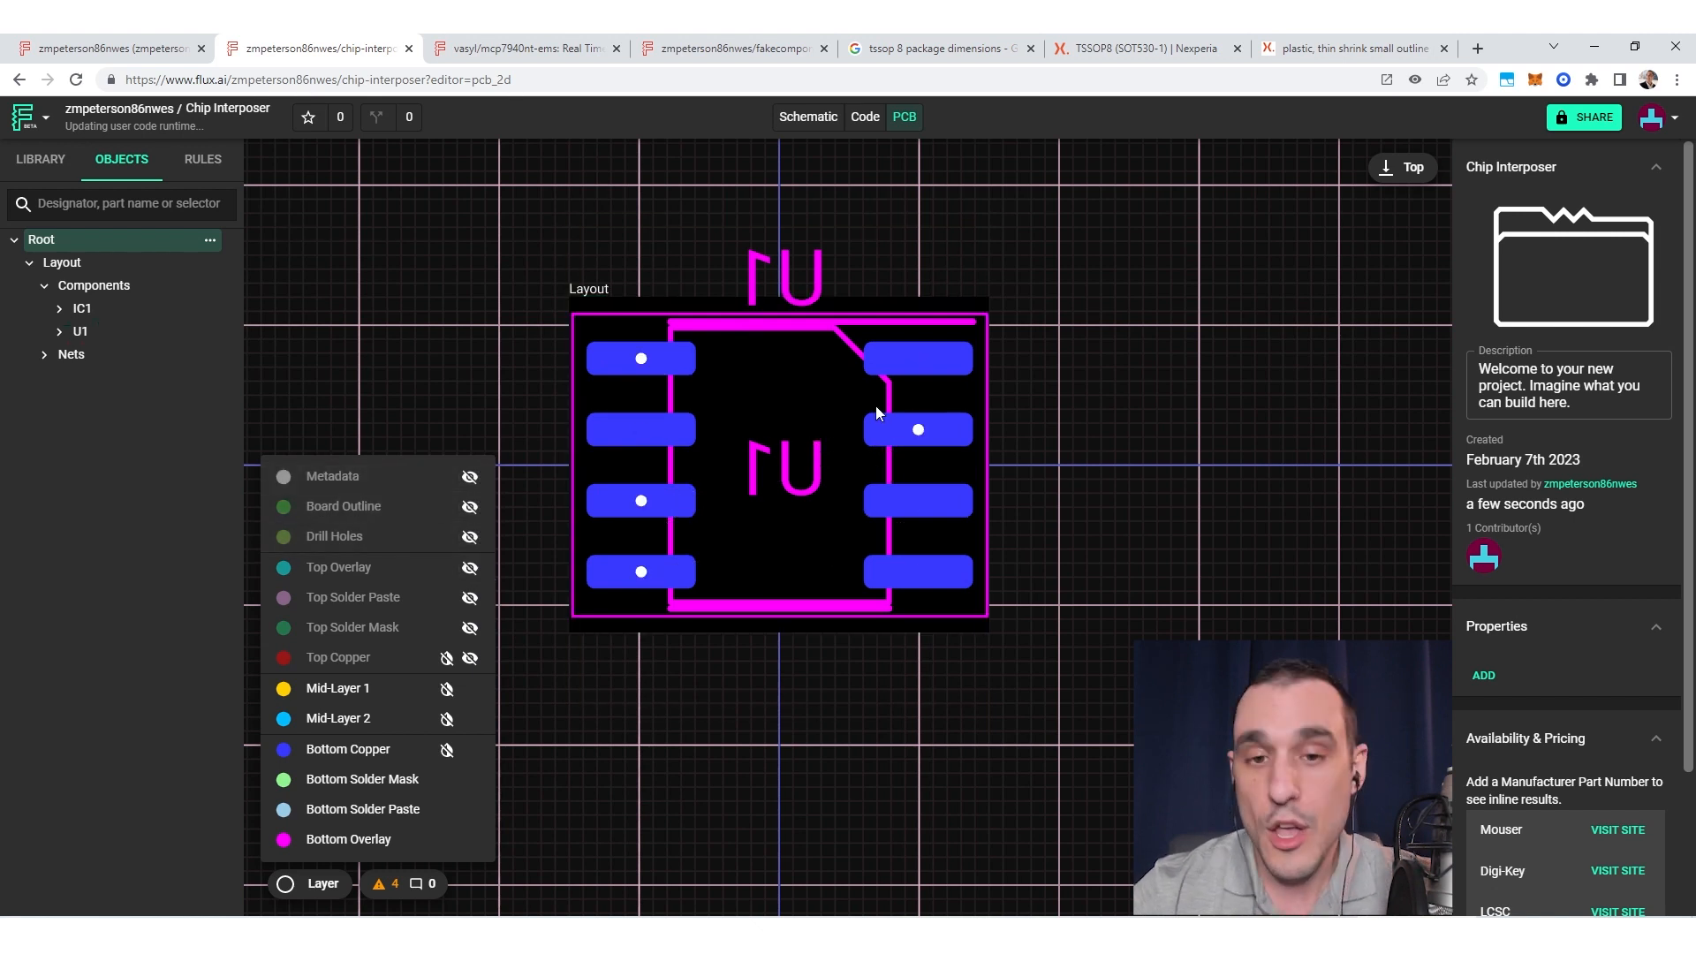
Step: Inspect the component details of U1 on the bottom of the board
left_click(766, 490)
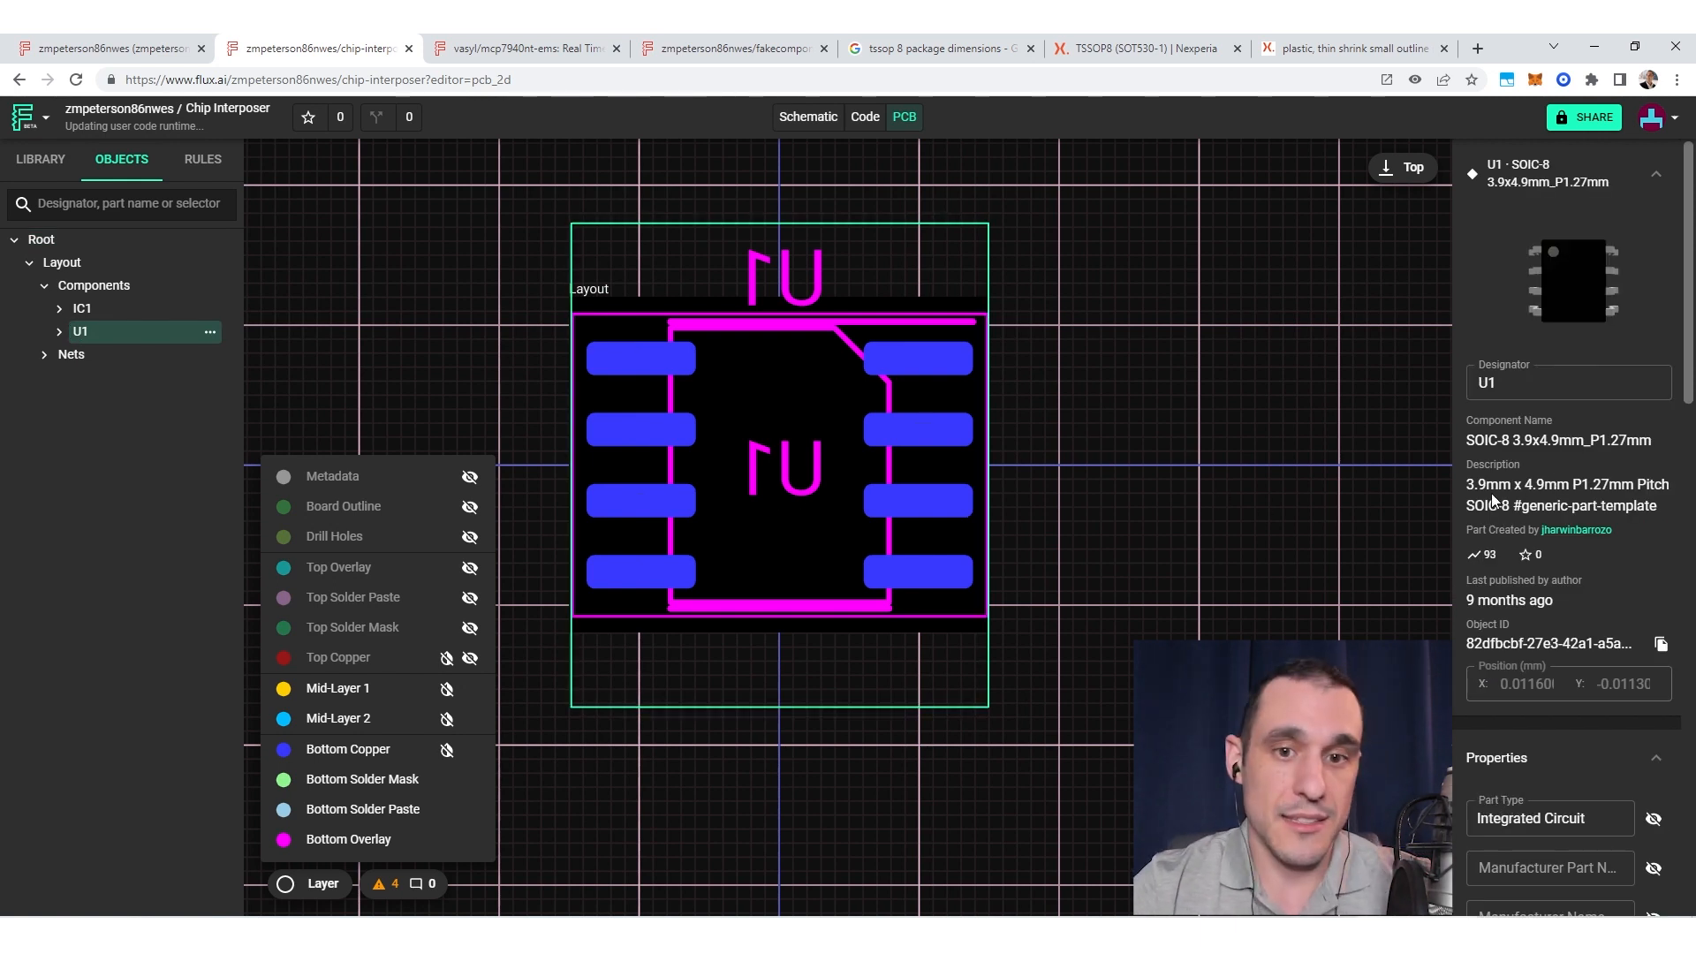
left_click(32, 116)
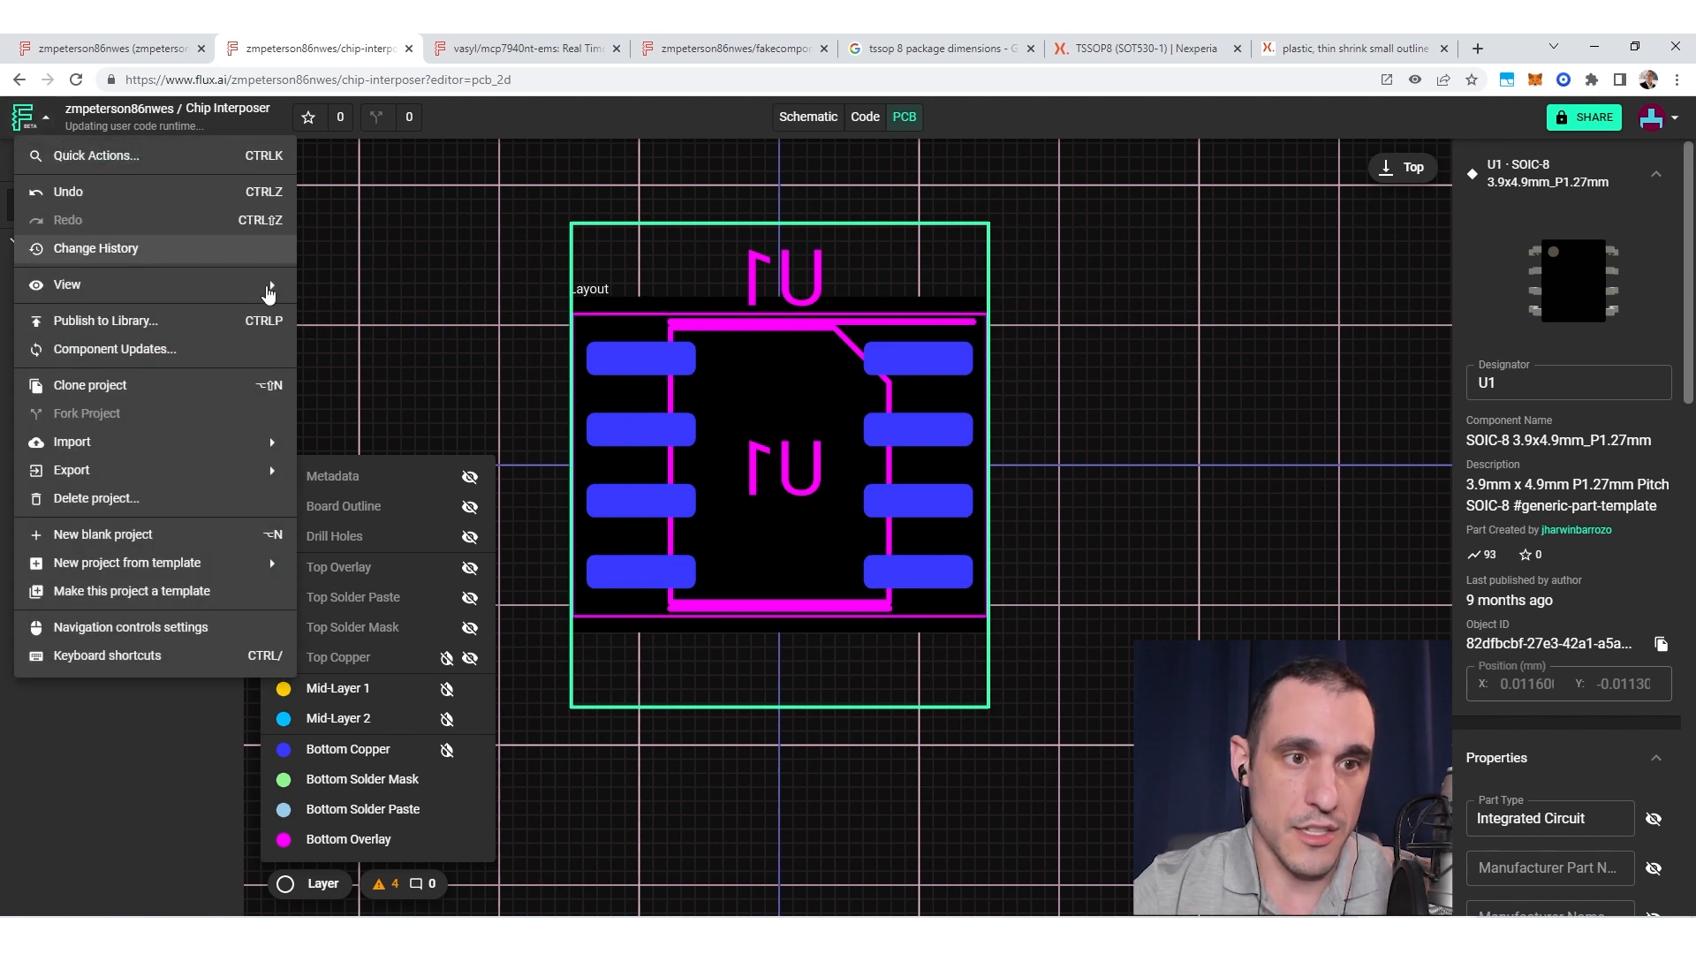
mouse_move(263, 483)
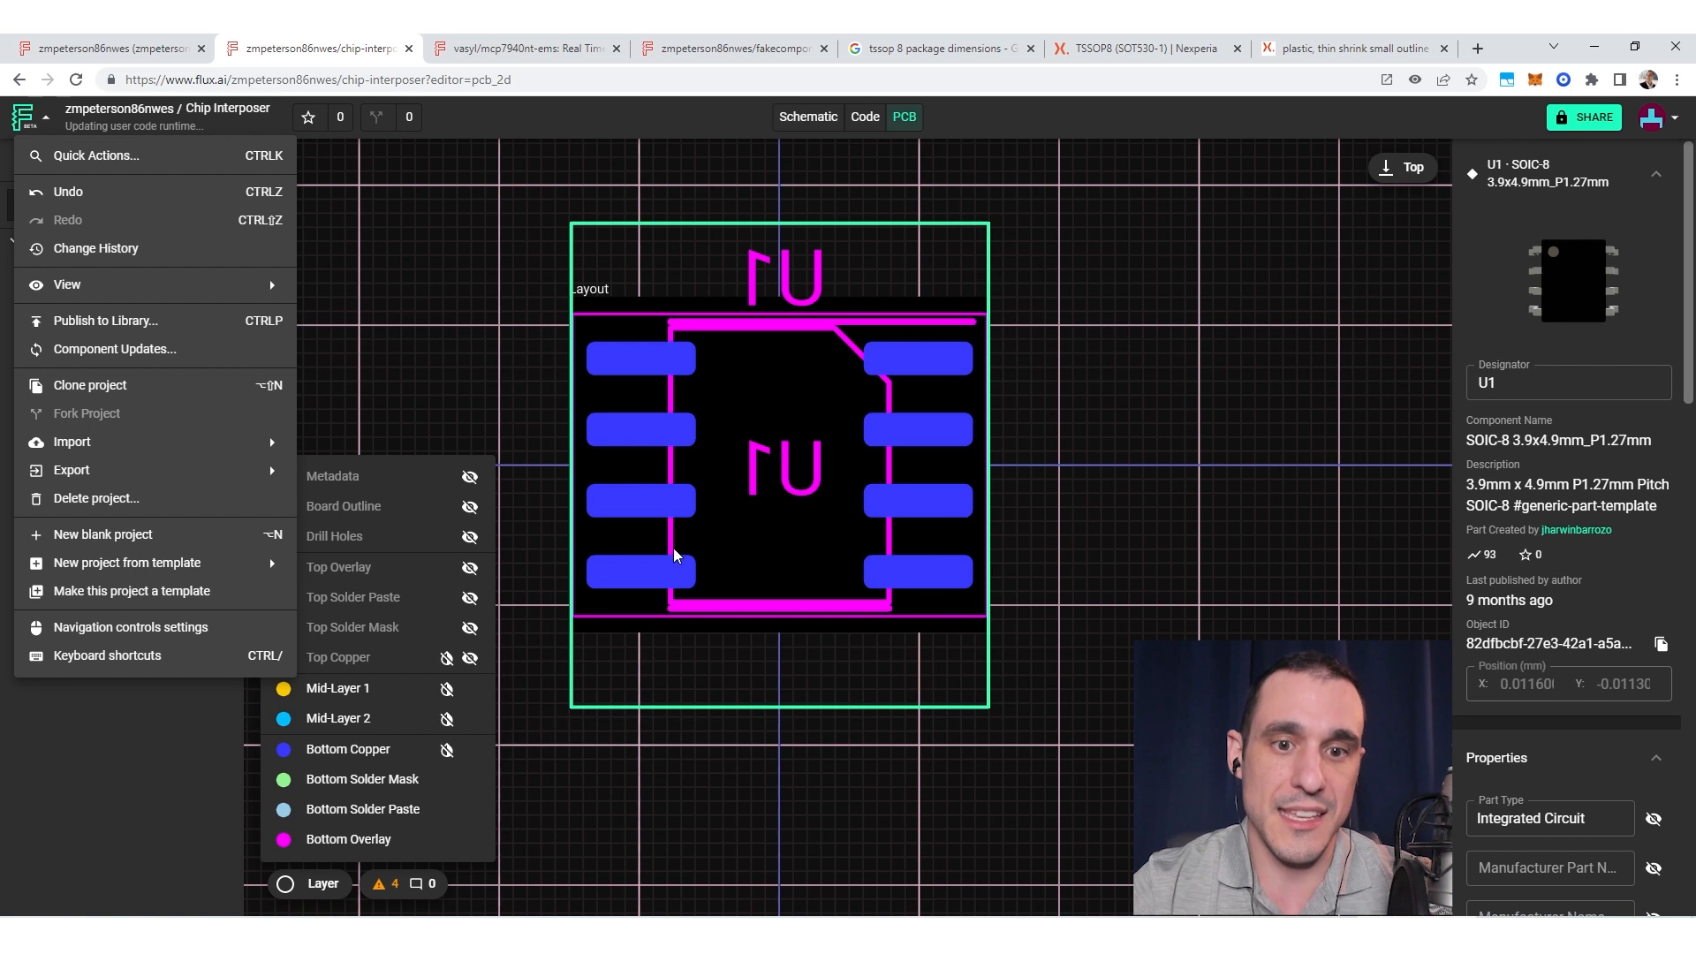
left_click(1166, 387)
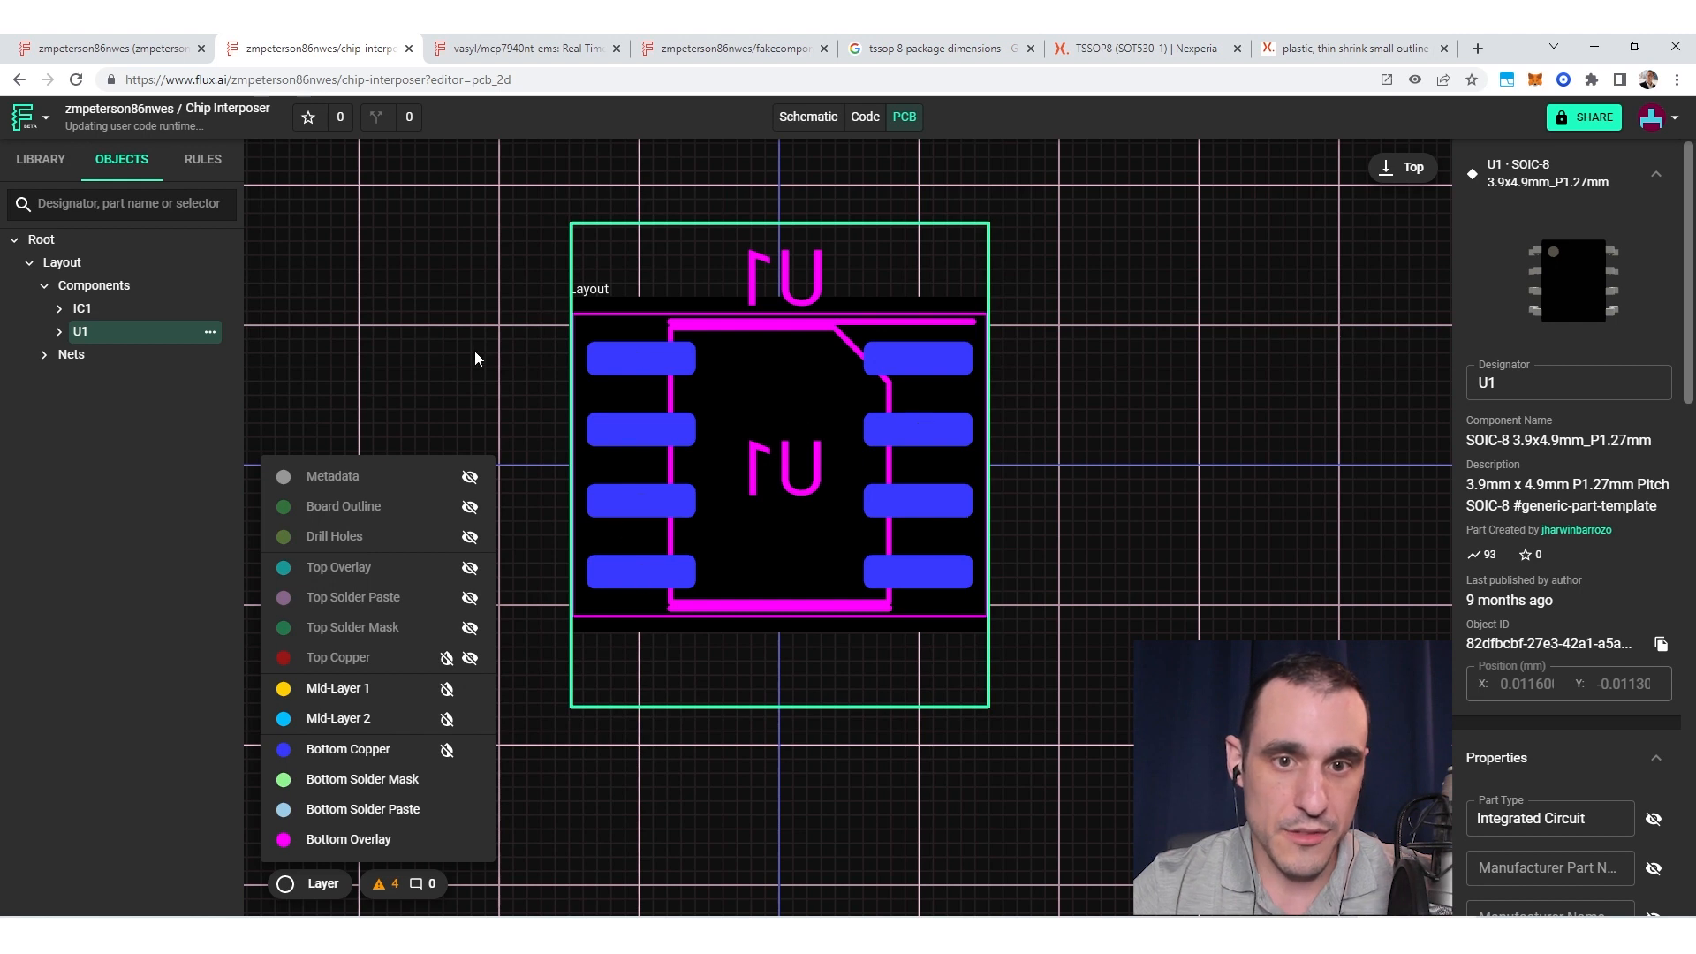
Step: Turn the visibility of all four top layers, Drill Holes, Board Outline and Metadata back on
left_click(470, 658)
left_click(470, 627)
left_click(470, 597)
left_click(470, 567)
left_click(470, 536)
left_click(470, 506)
left_click(470, 476)
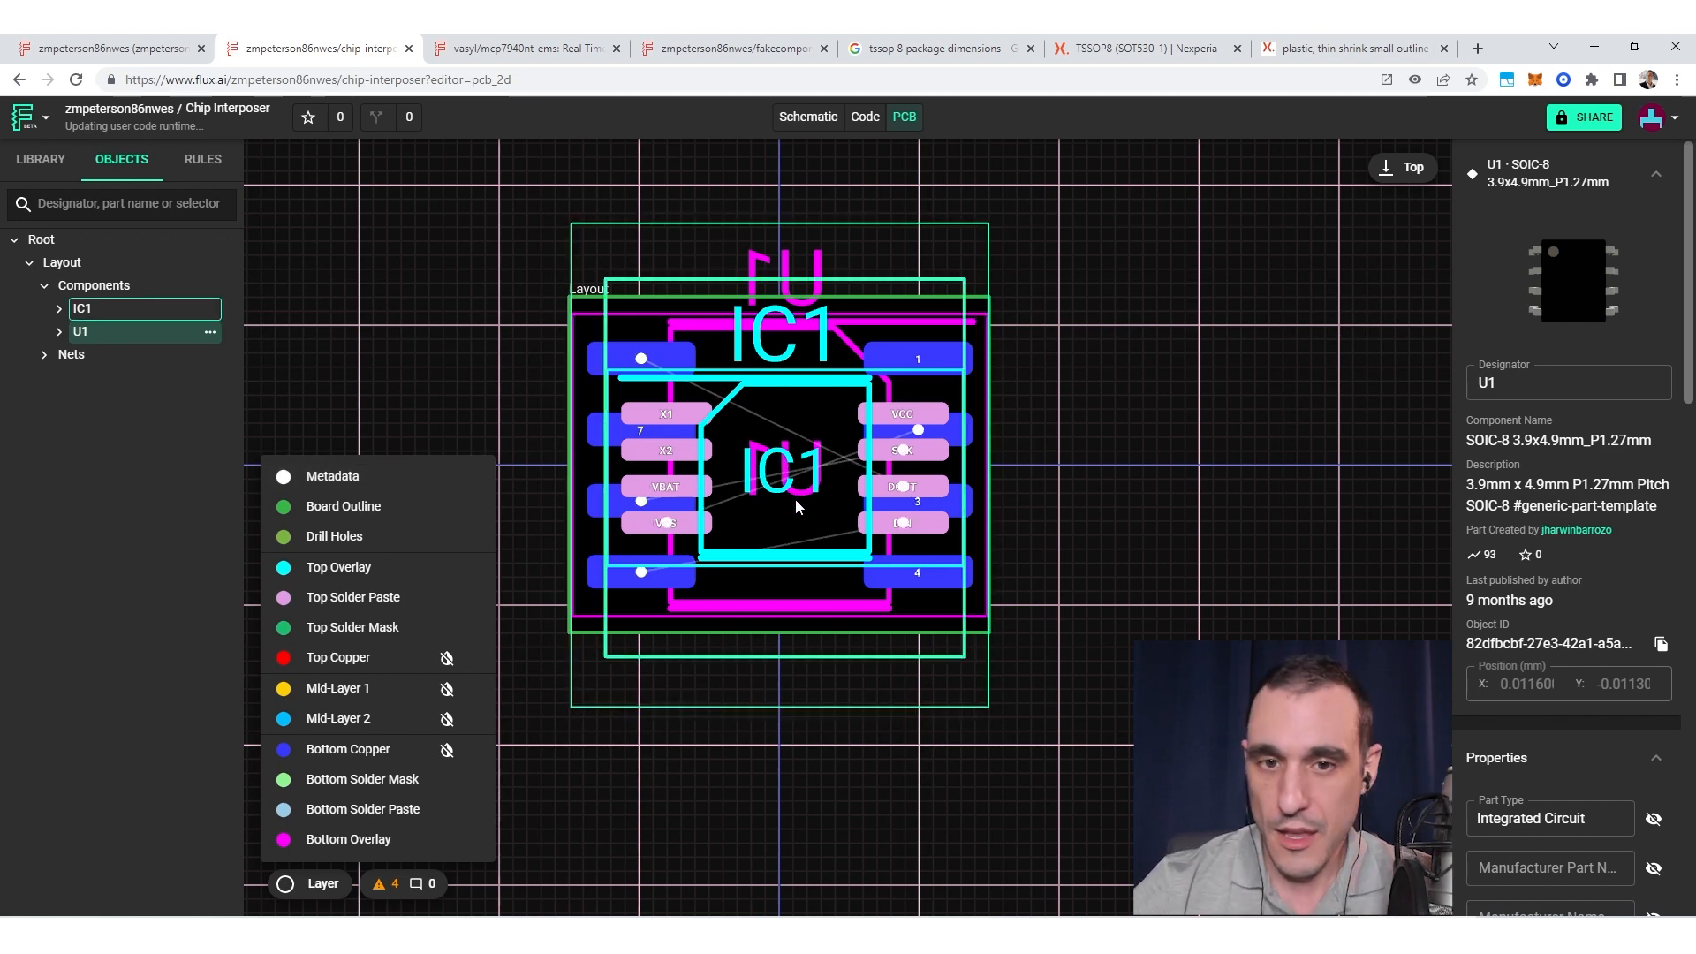
scroll(778, 484, "up", 2)
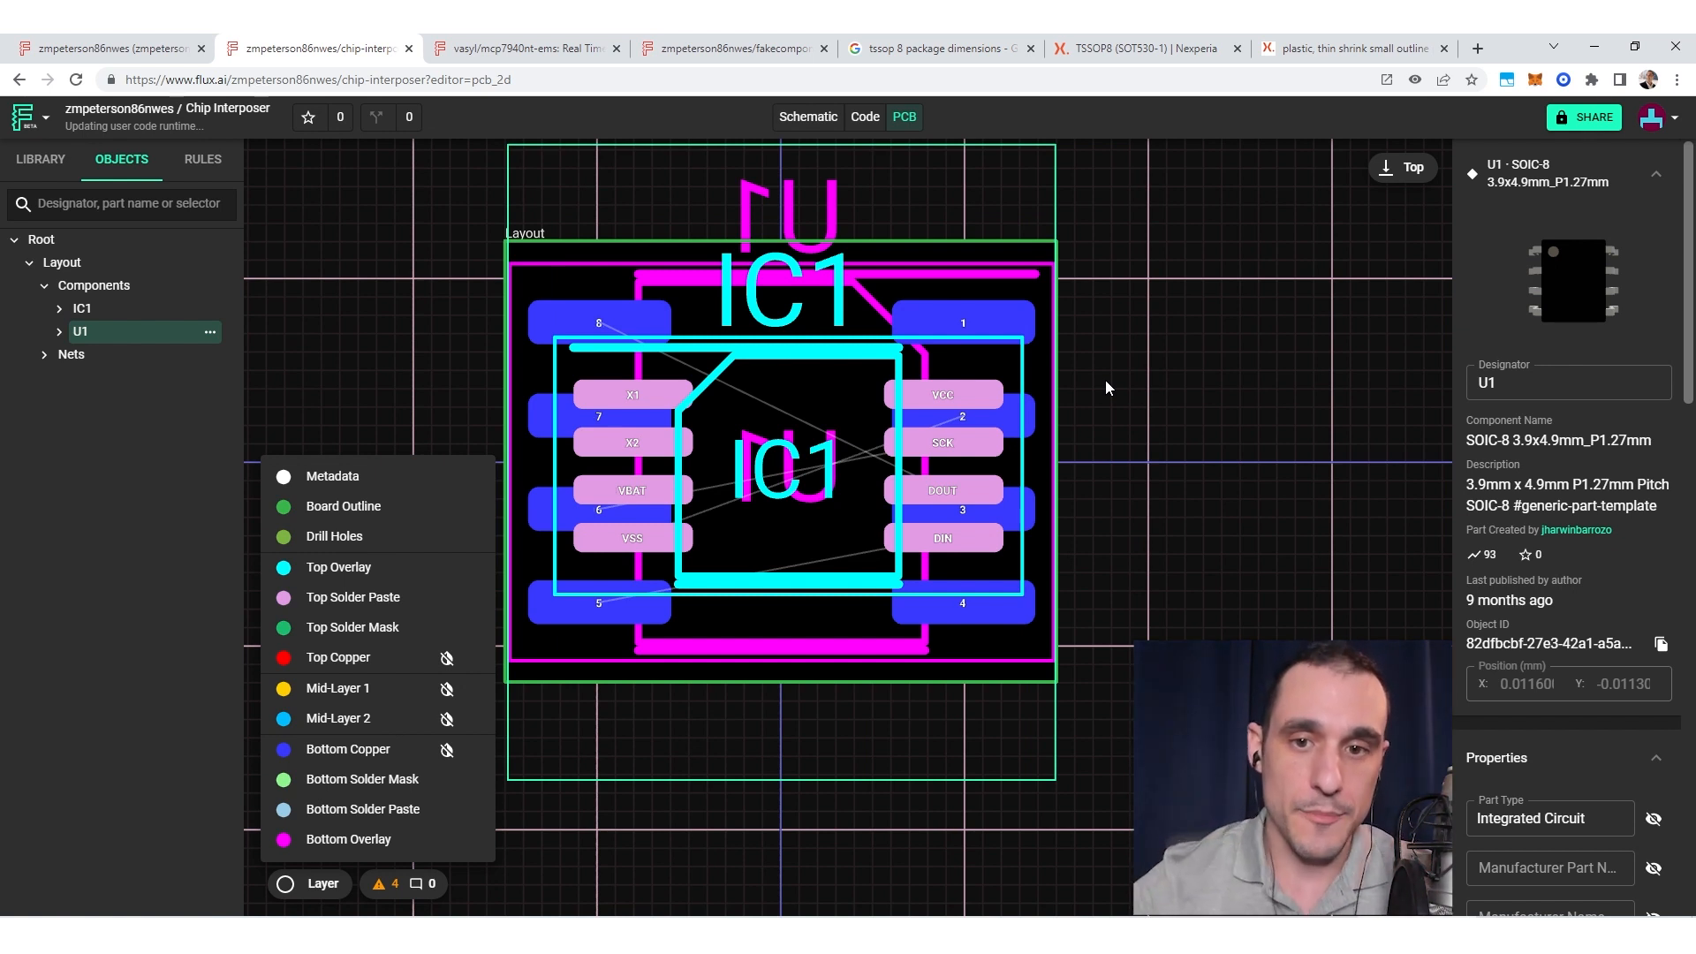
right_click(1145, 409)
mouse_move(1272, 461)
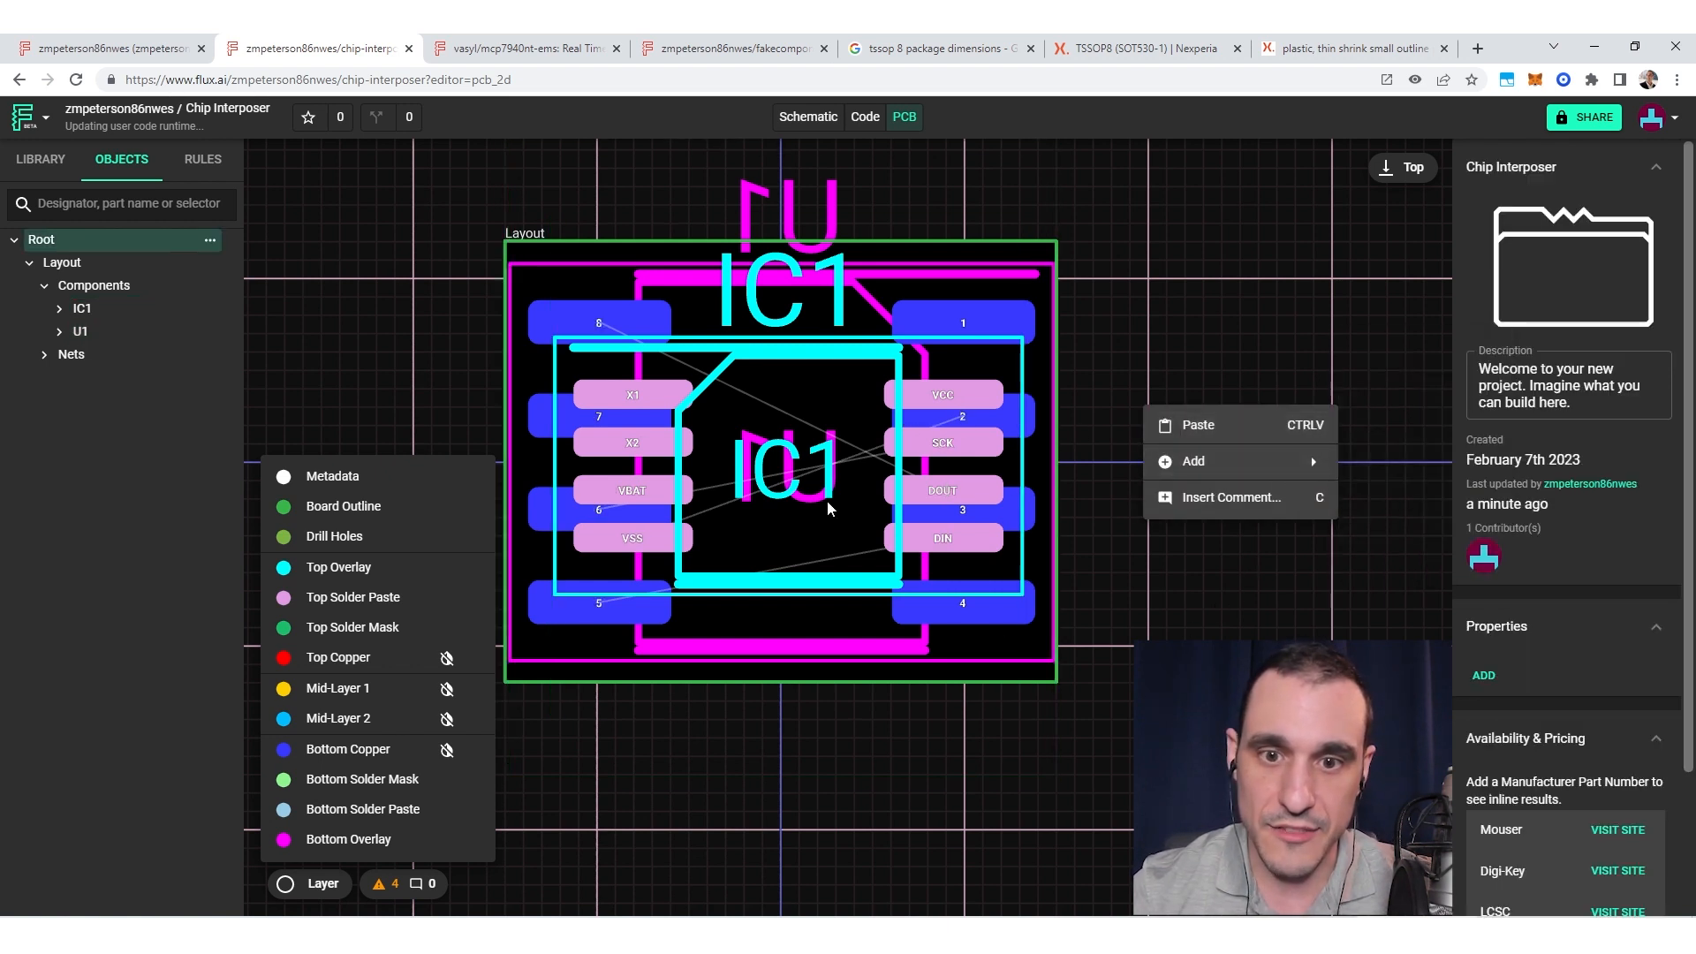
left_click(118, 262)
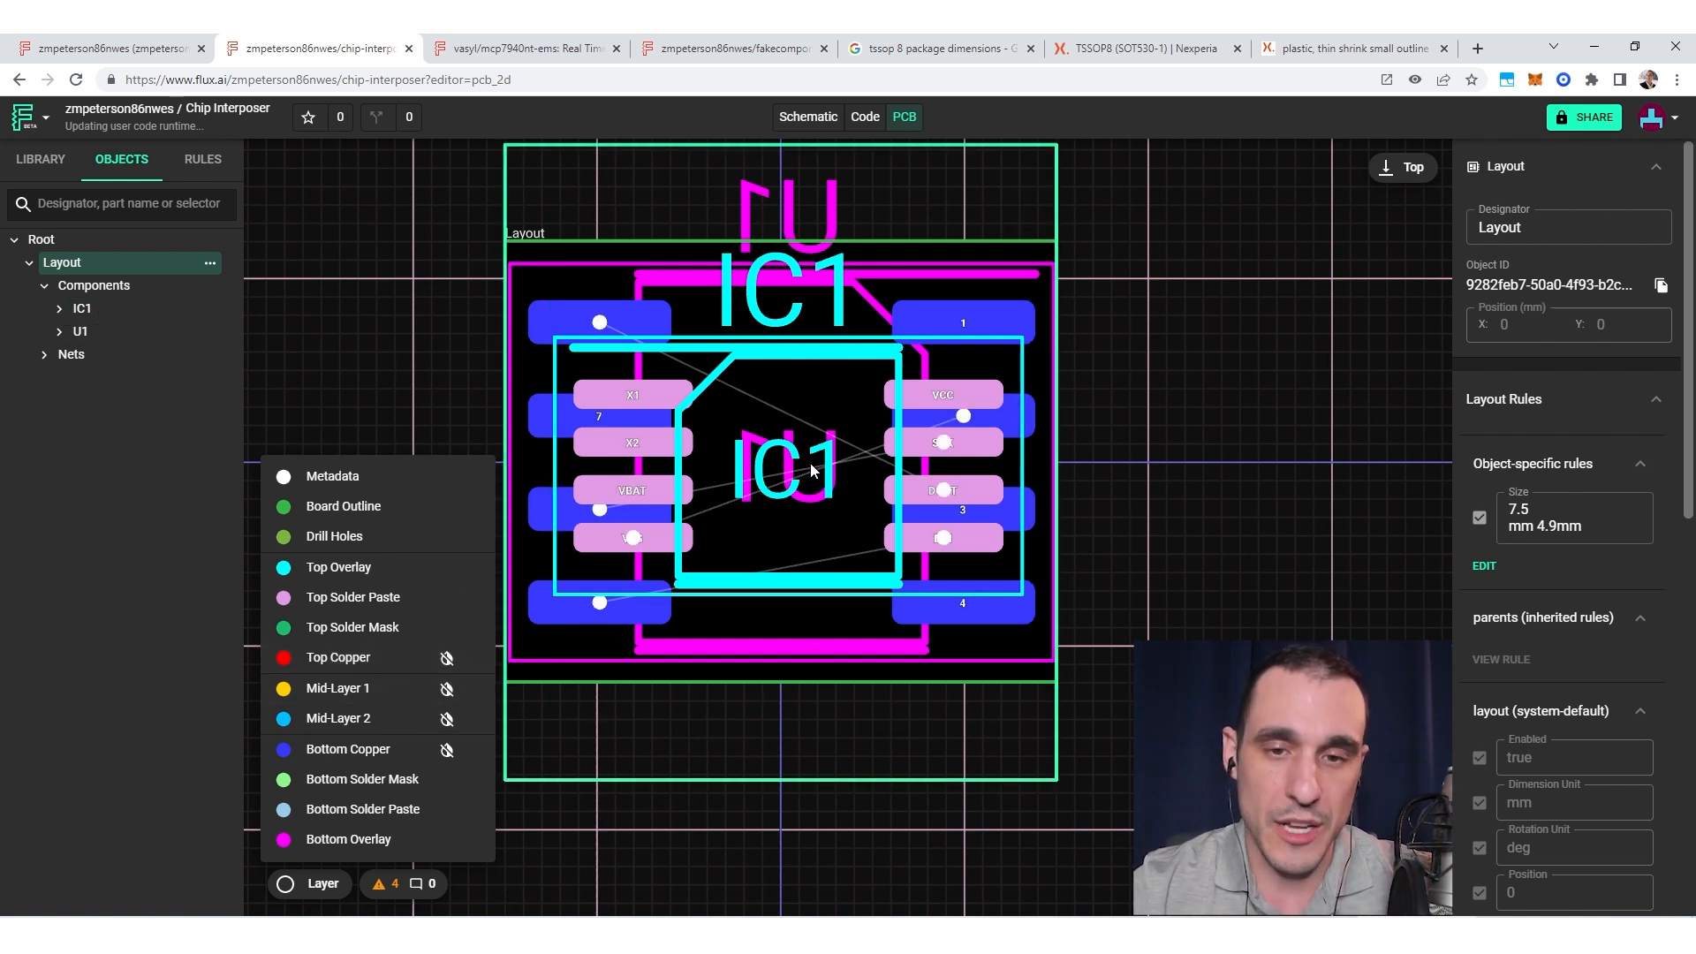
right_click(796, 412)
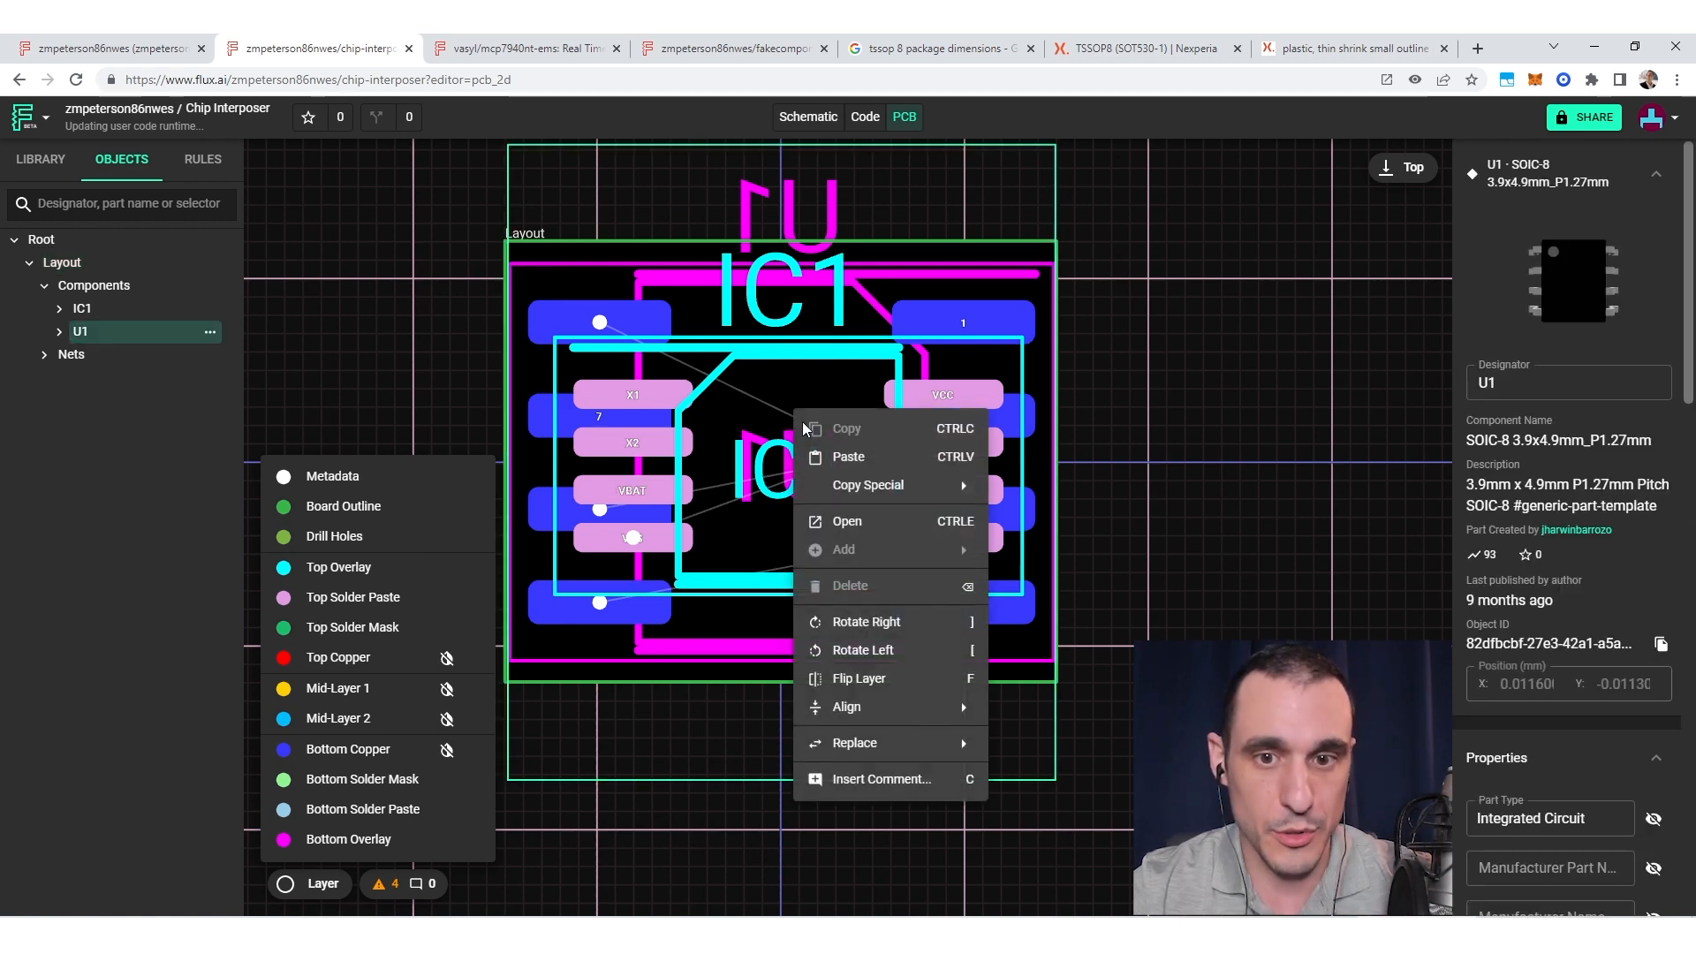
left_click(752, 505)
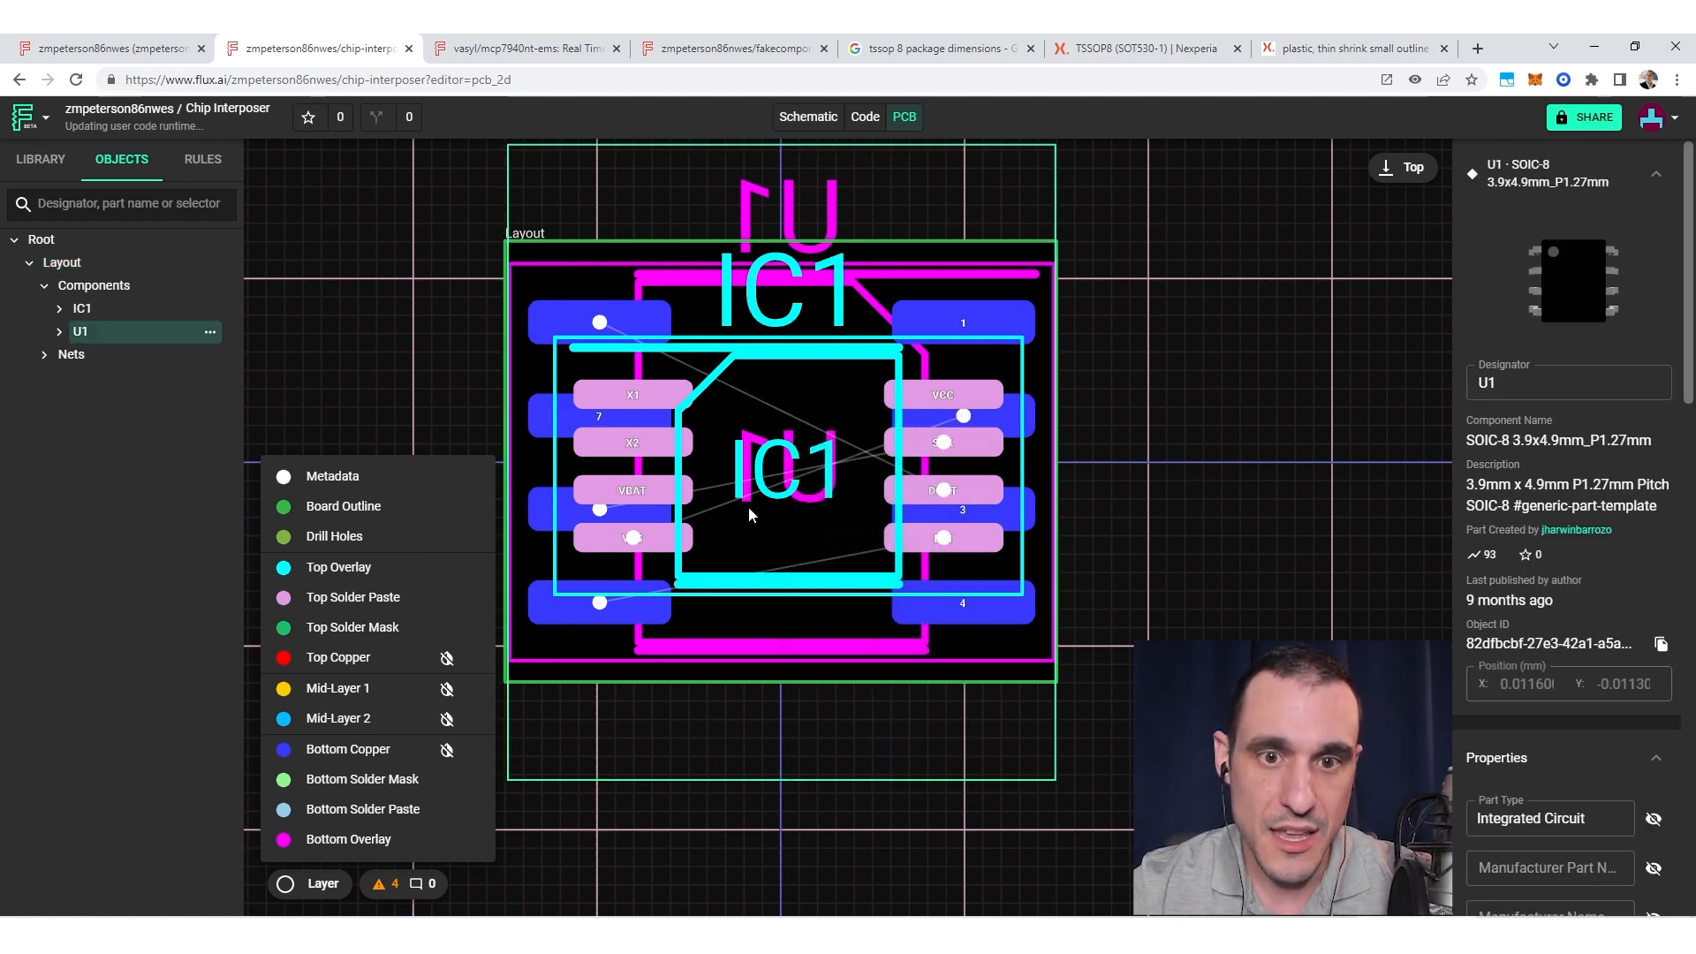
Step: Add a via to the Layout and place it beside IC1's DOUT pad, at about X 0.82 mm, Y -0.36 mm
left_click(104, 265)
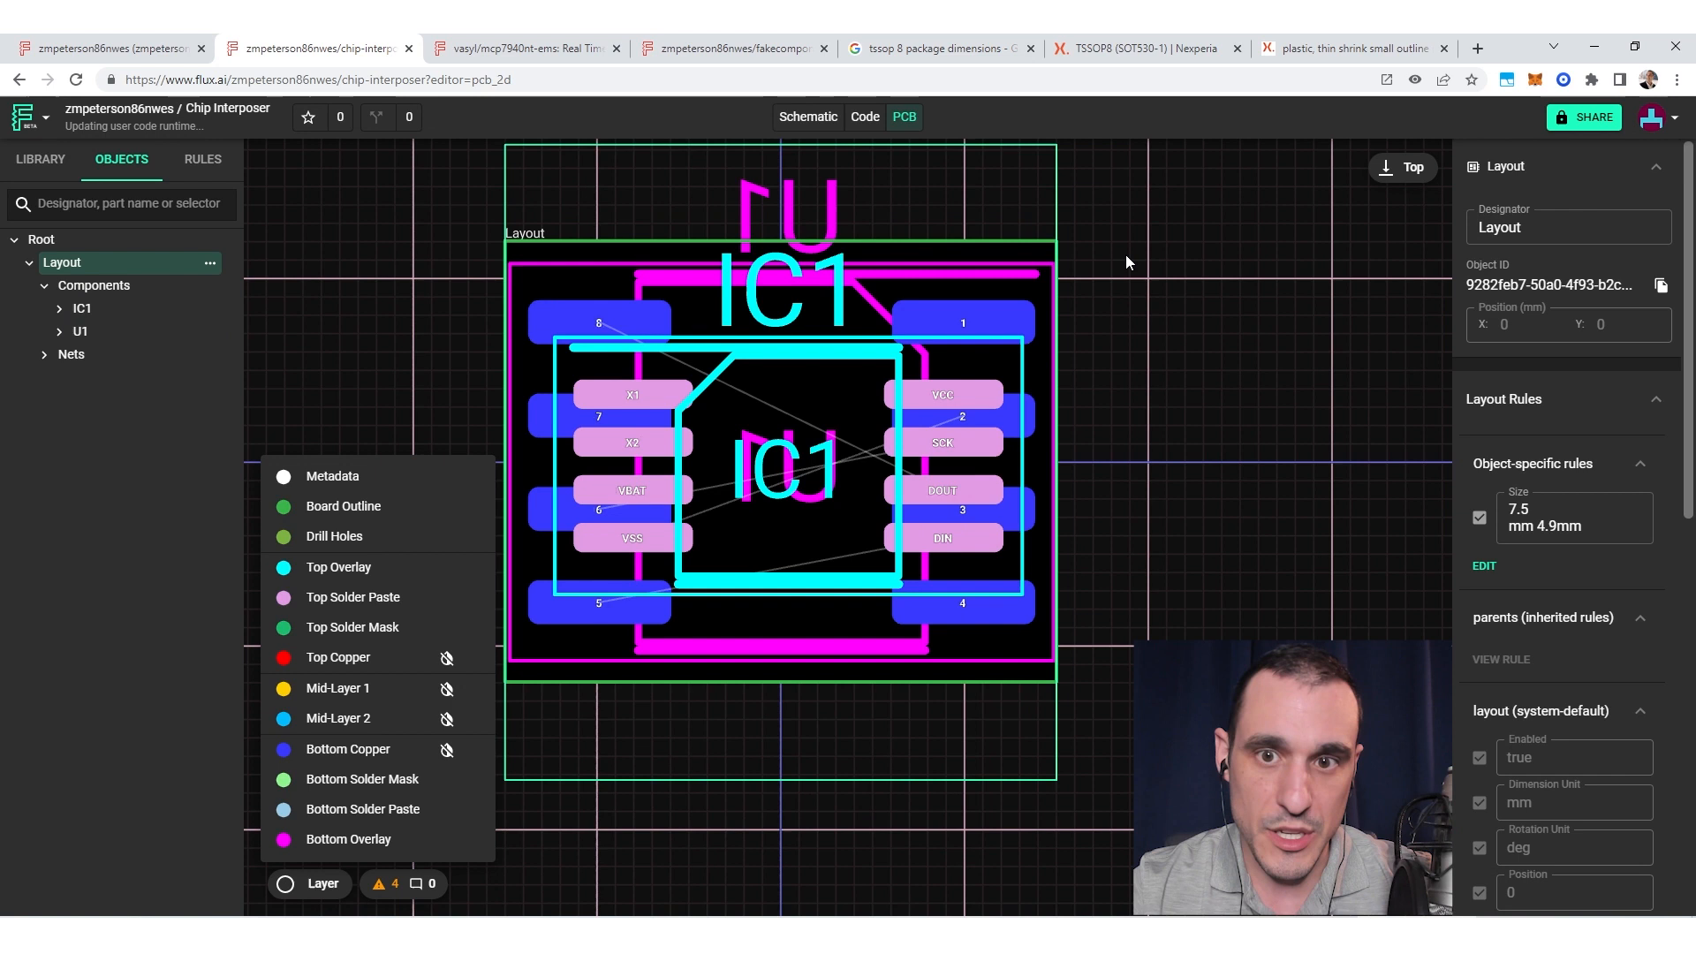
right_click(1005, 252)
mouse_move(1170, 394)
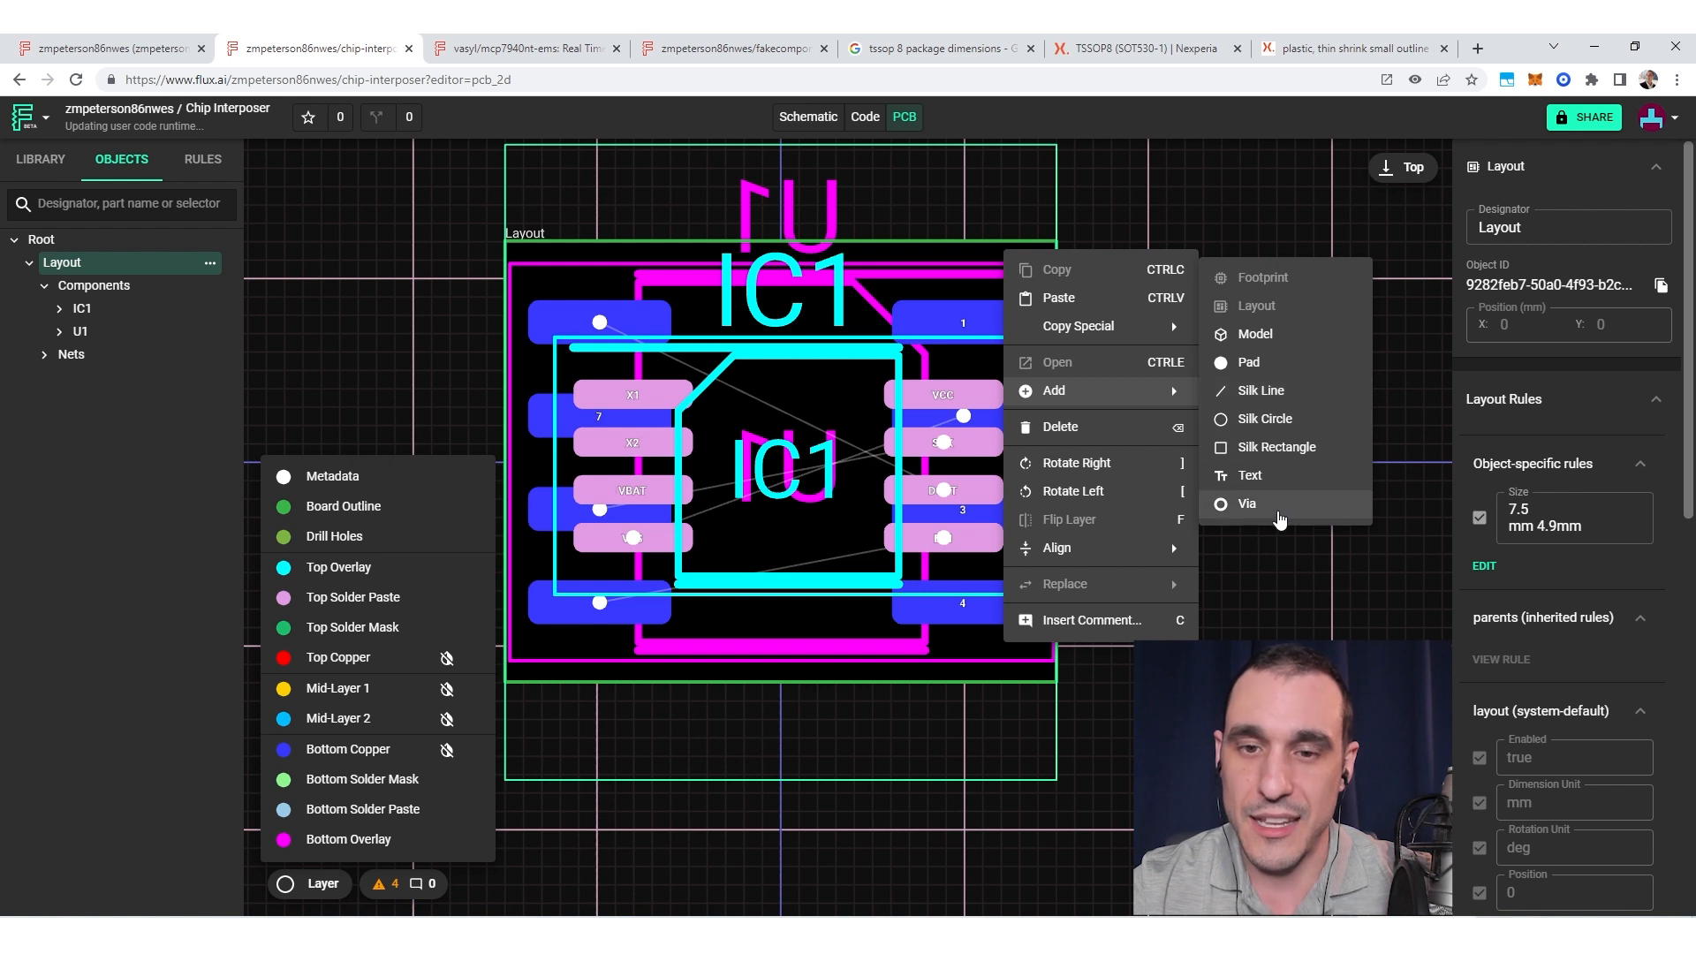
left_click(1280, 519)
left_click_drag(1005, 256, 848, 499)
Step: Route a Top Copper trace from IC1's DOUT pad to the via
left_click(941, 490)
left_click(843, 492)
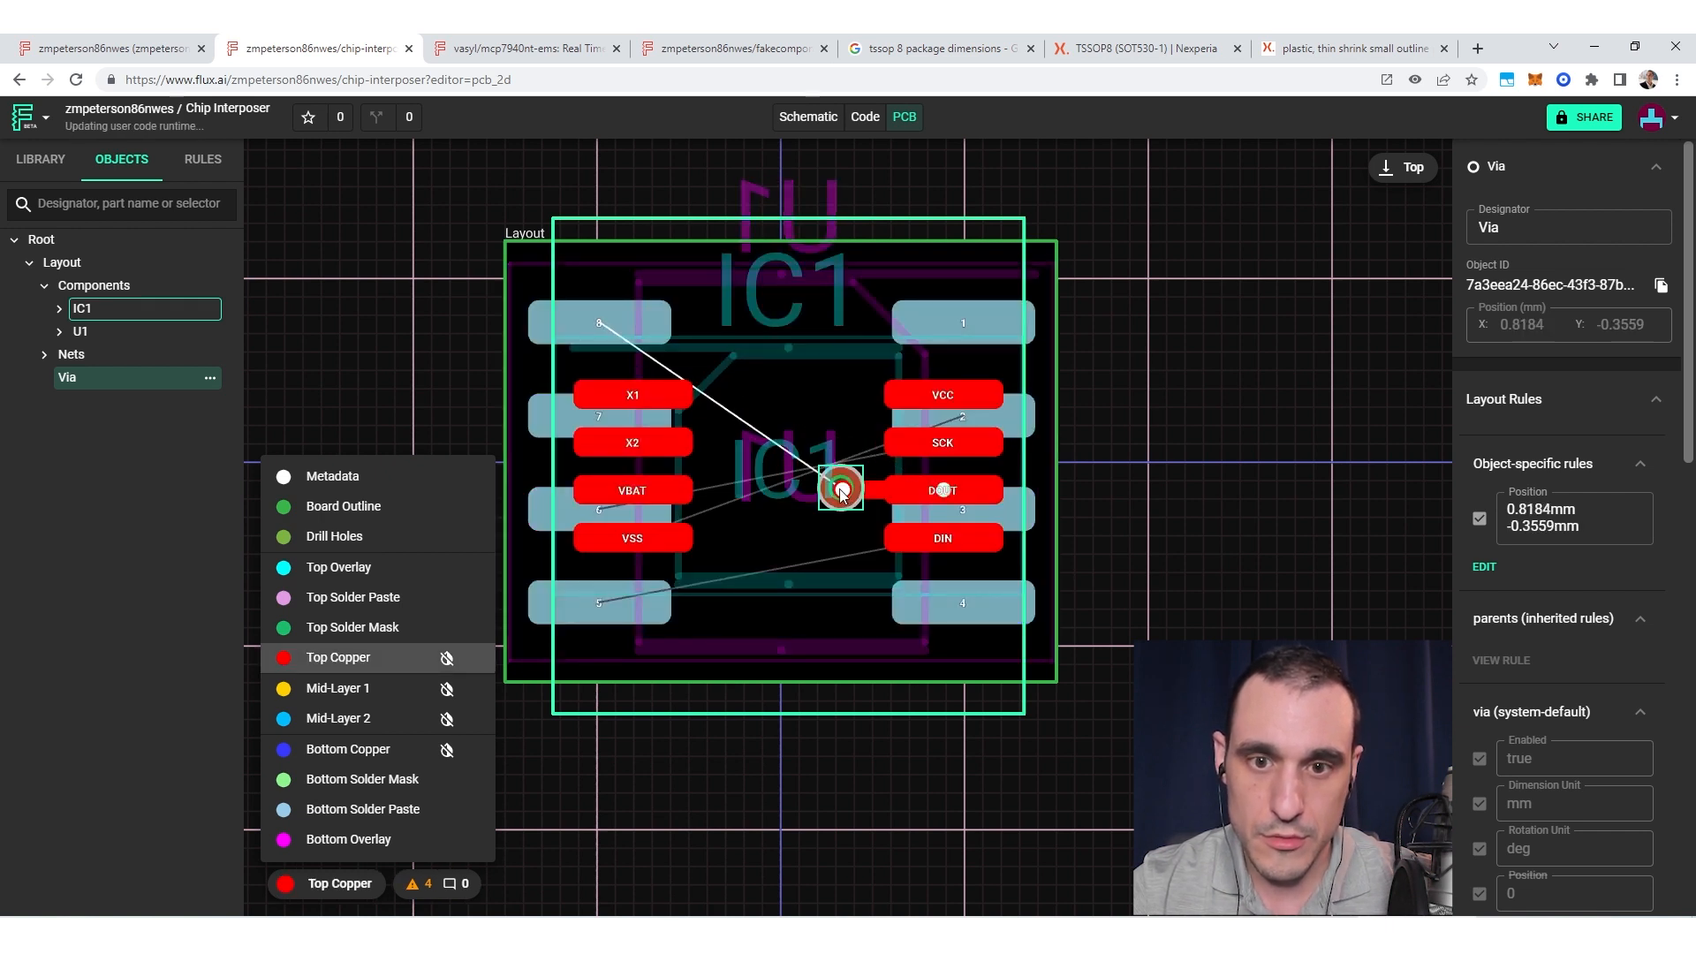
key("Escape")
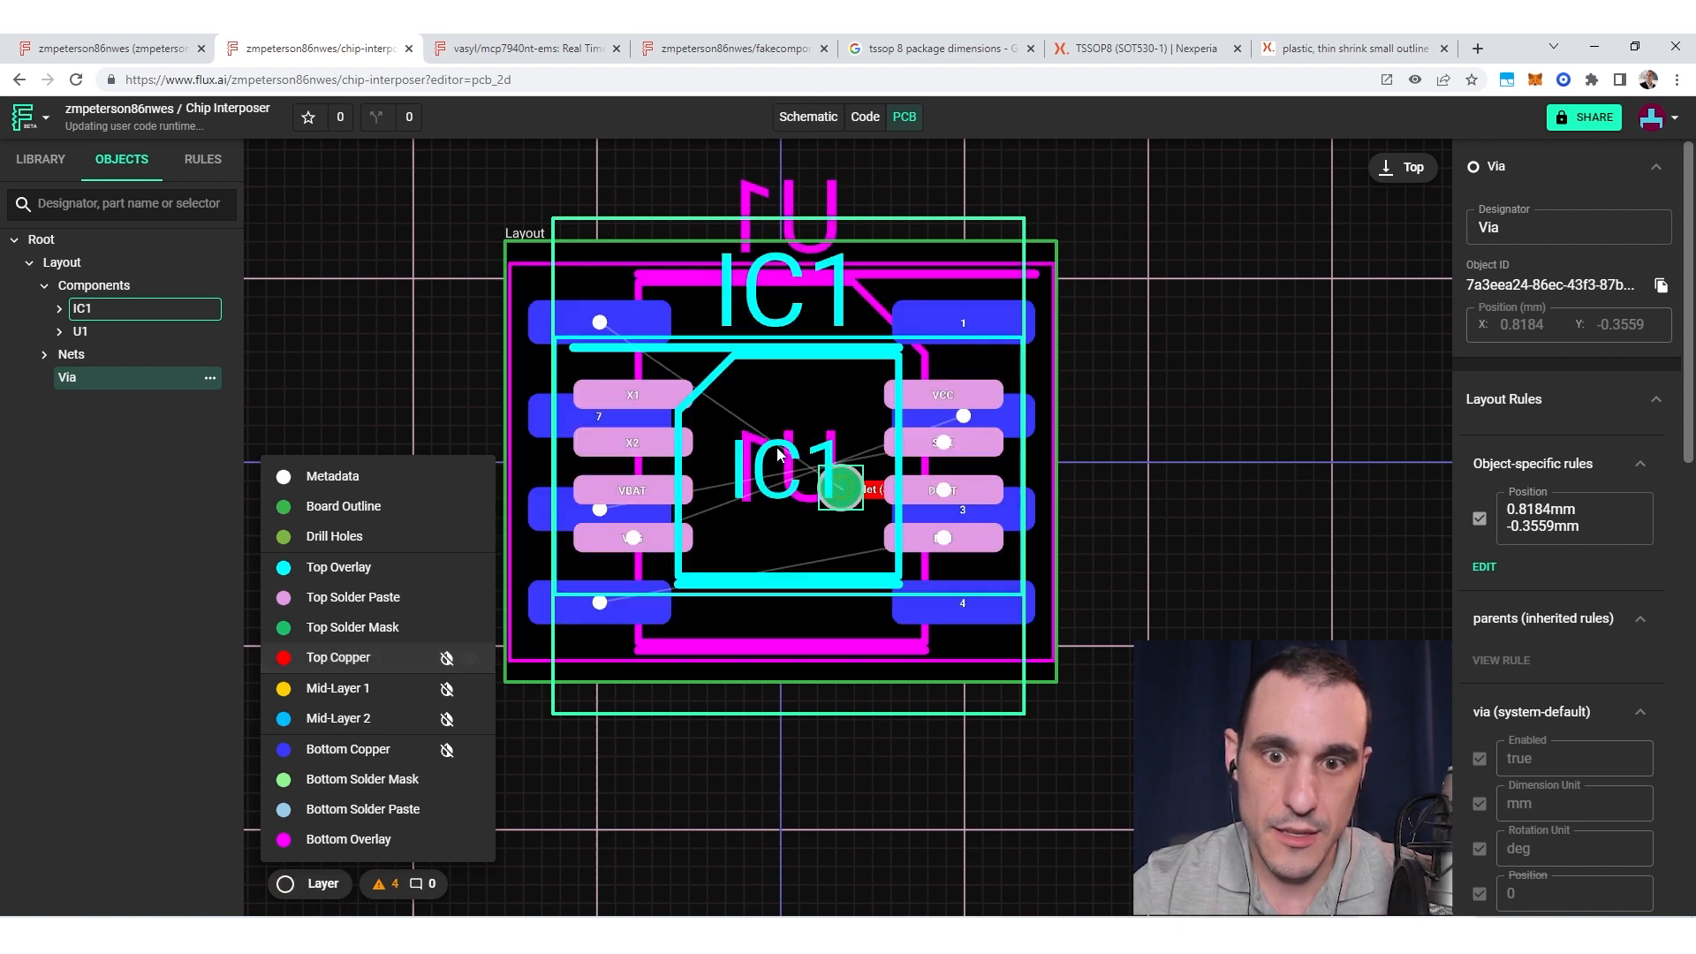
Step: Route a Bottom Copper trace from U1's pad 8 to the via, then end routing and clear the selection
left_click(599, 321)
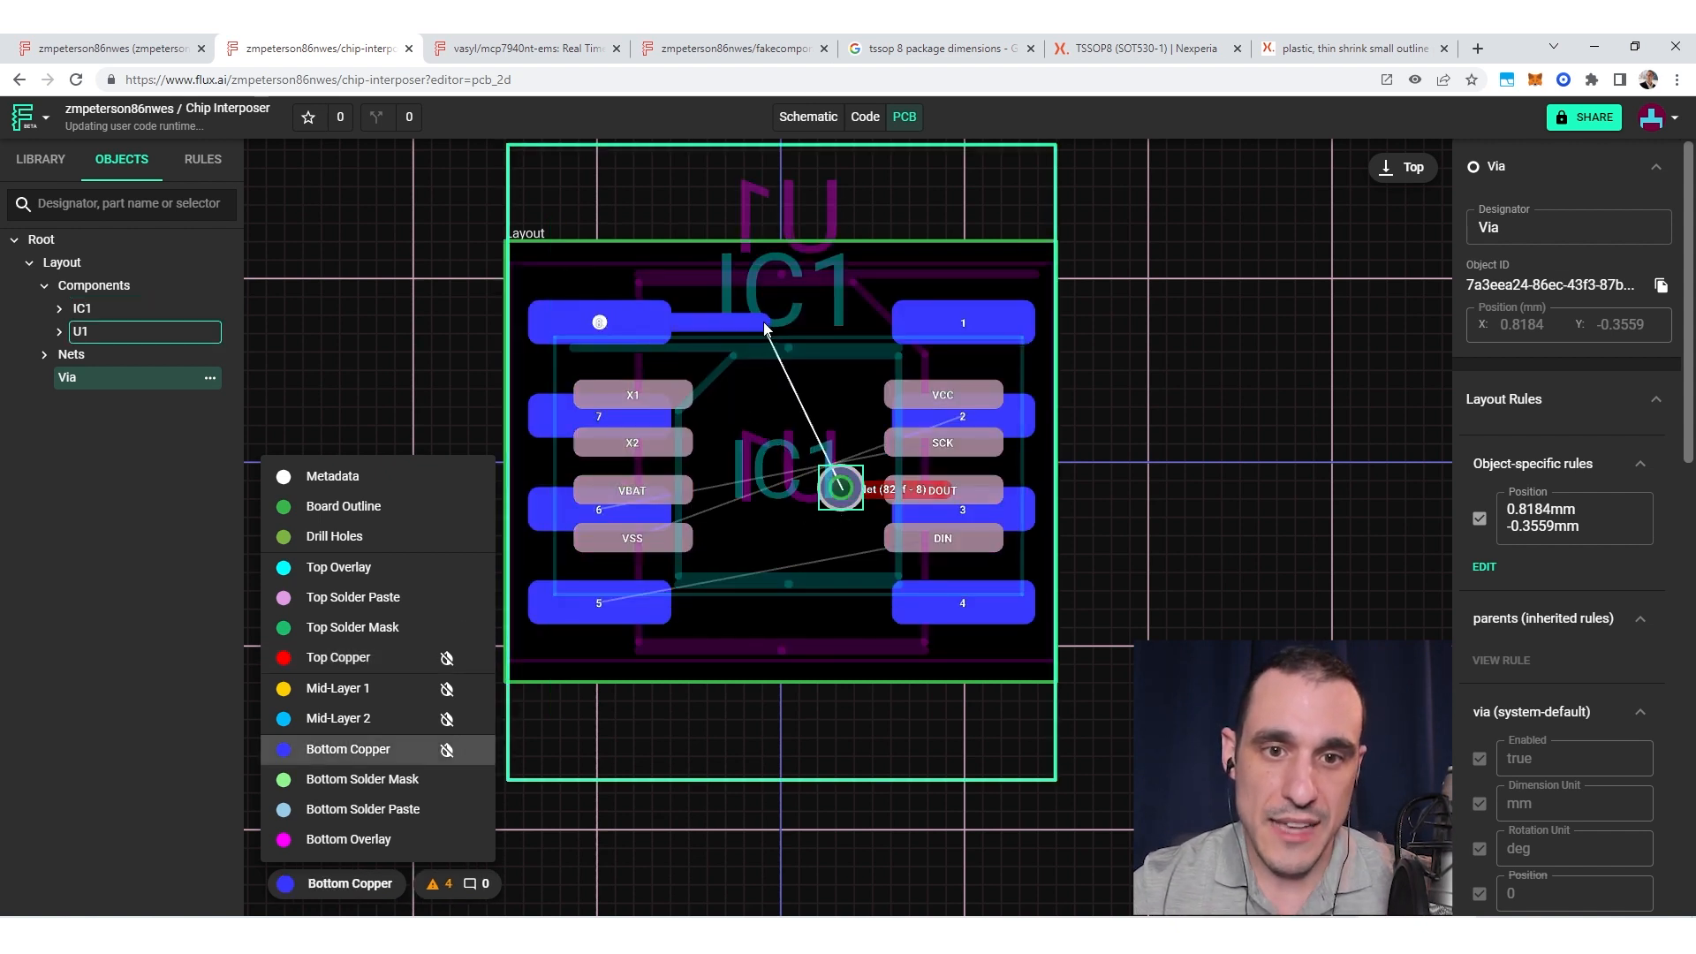
left_click(840, 492)
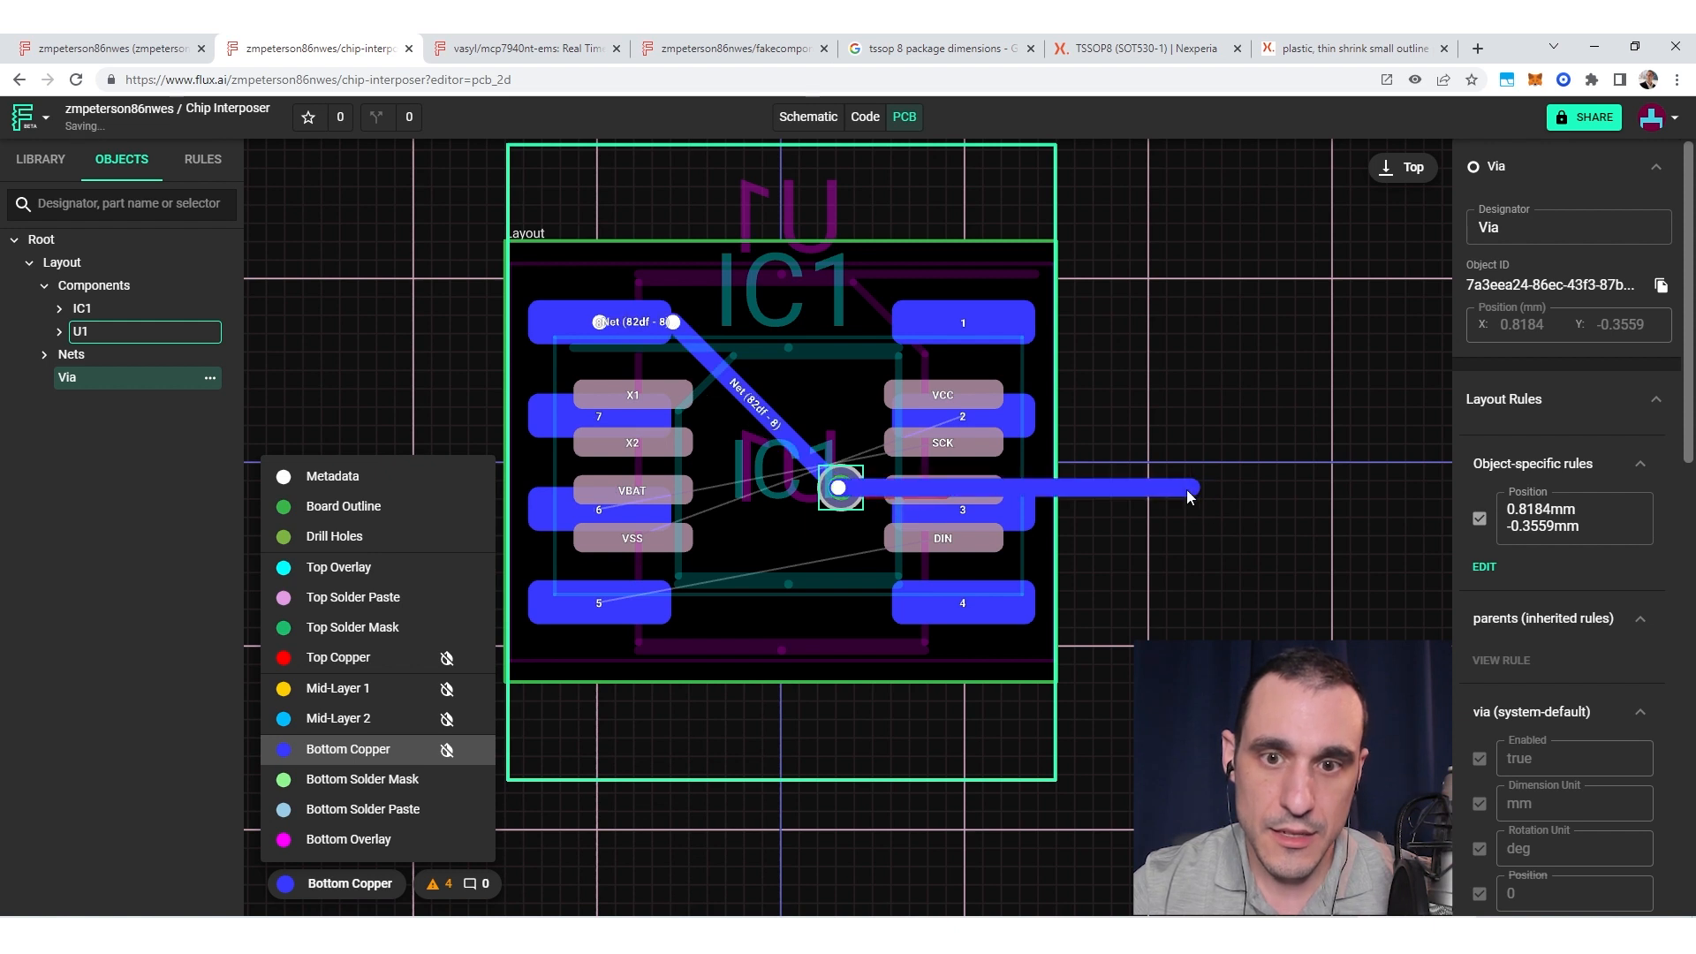
key("Escape")
left_click(821, 417)
key("Escape")
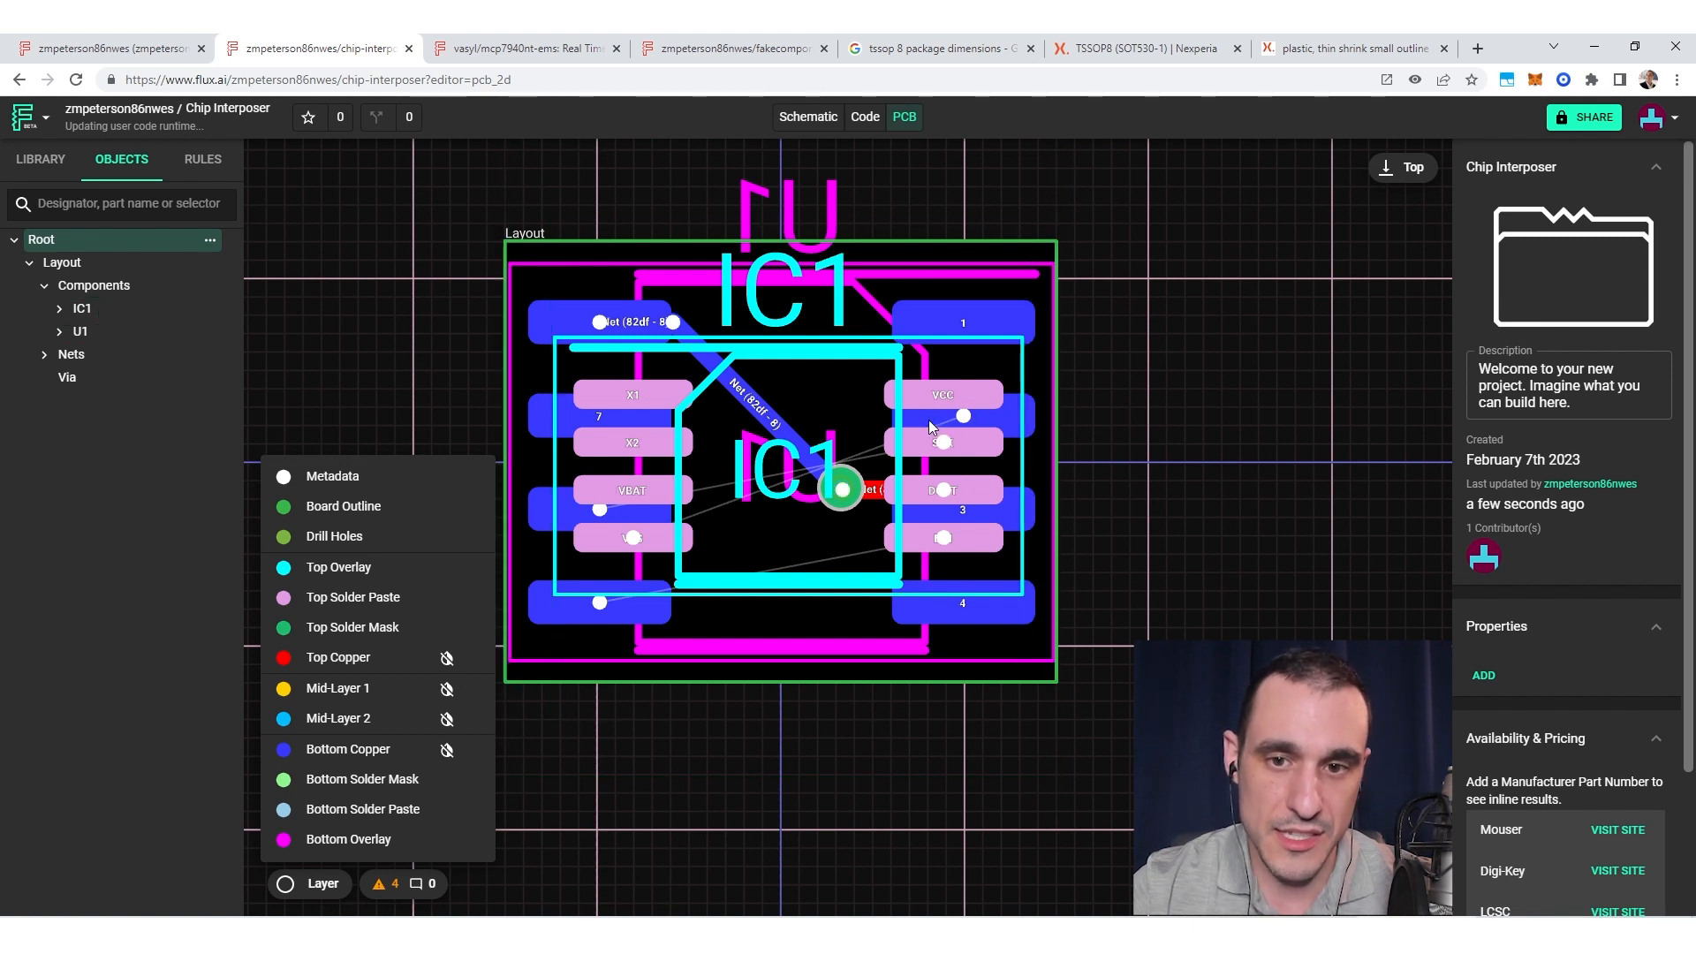
left_click(764, 527)
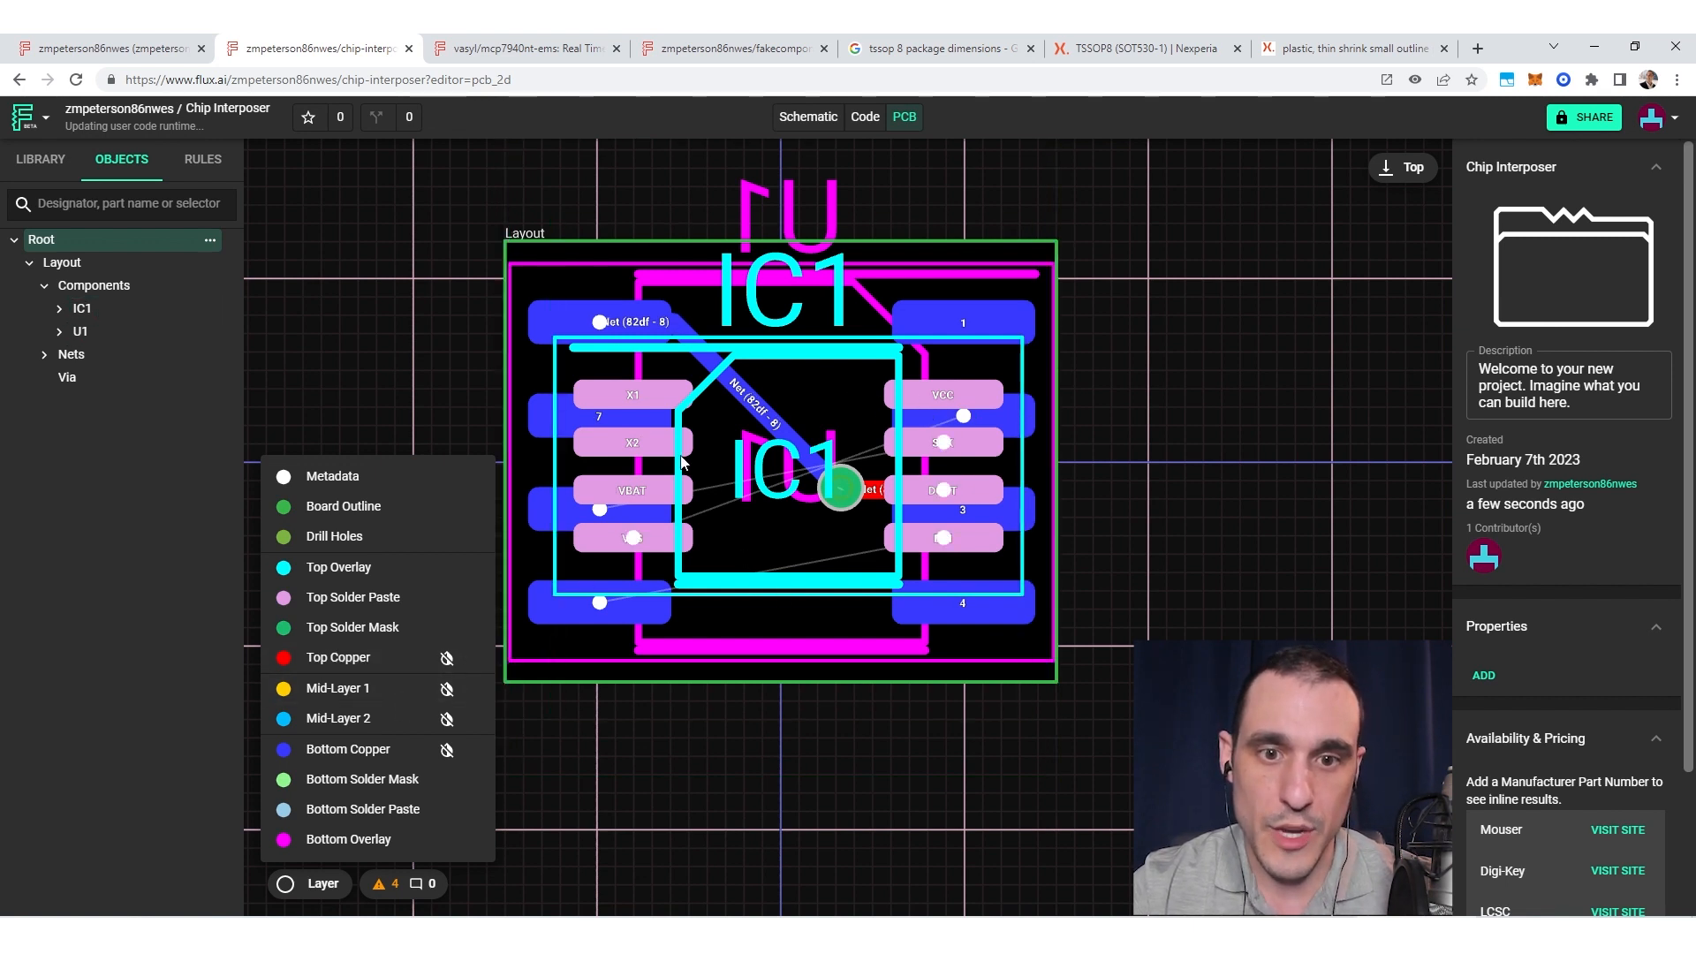
key("Escape")
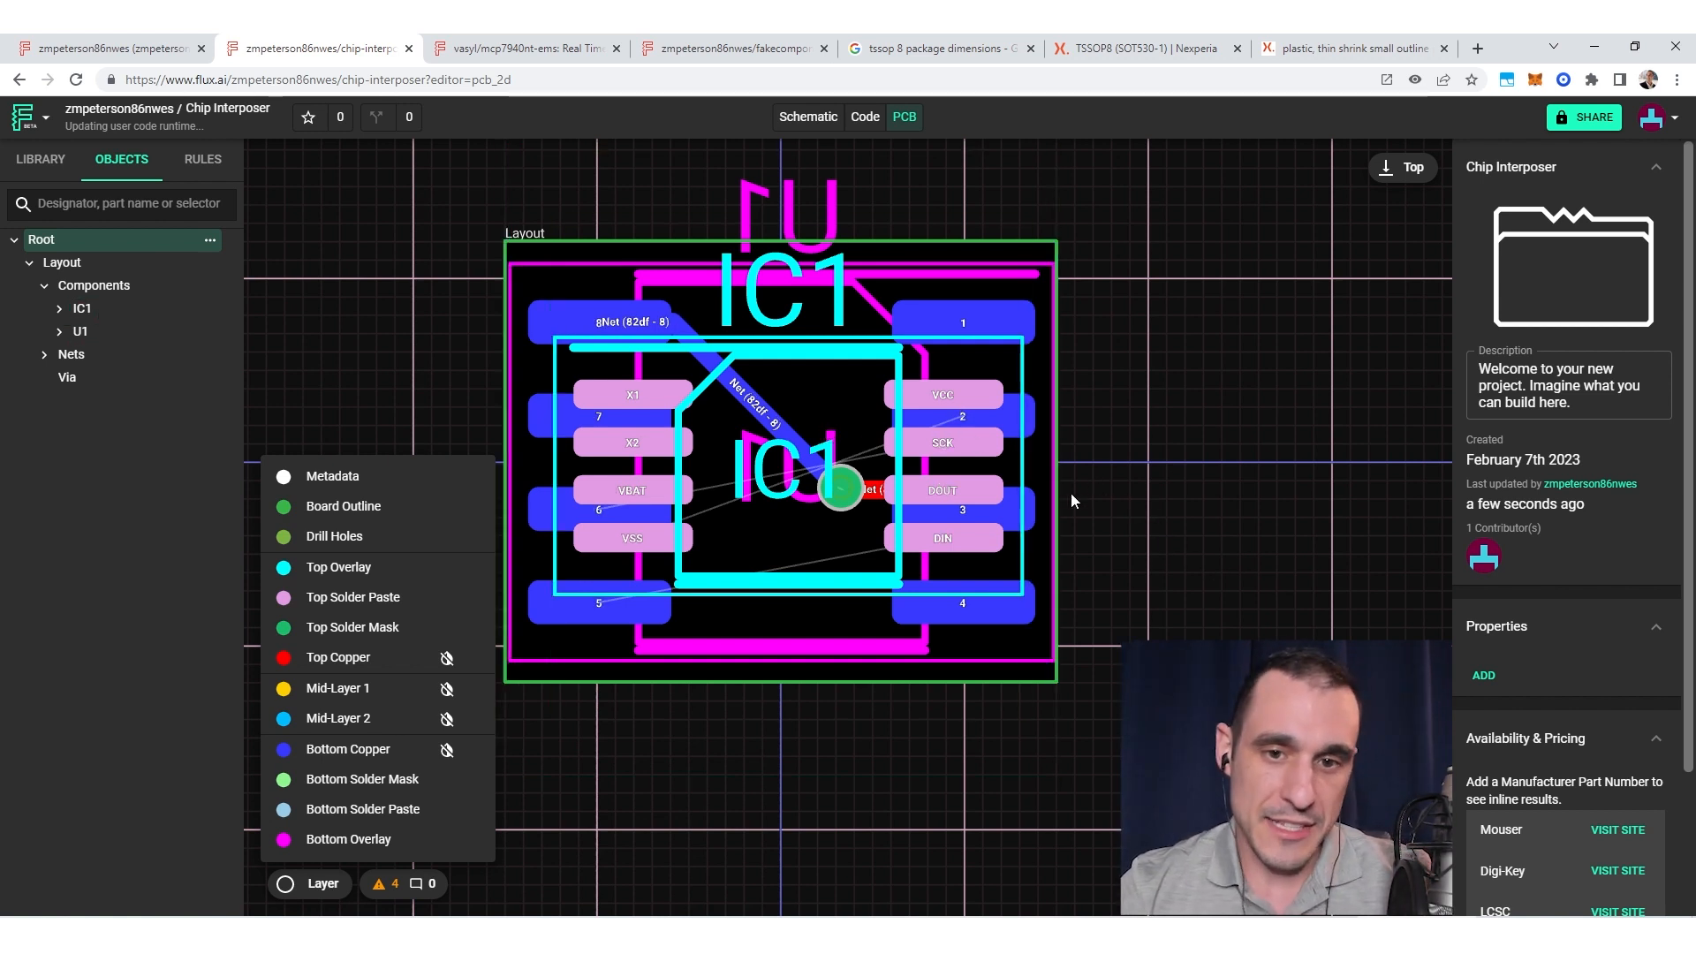
left_click_drag(1114, 454, 1237, 527)
left_click(972, 400)
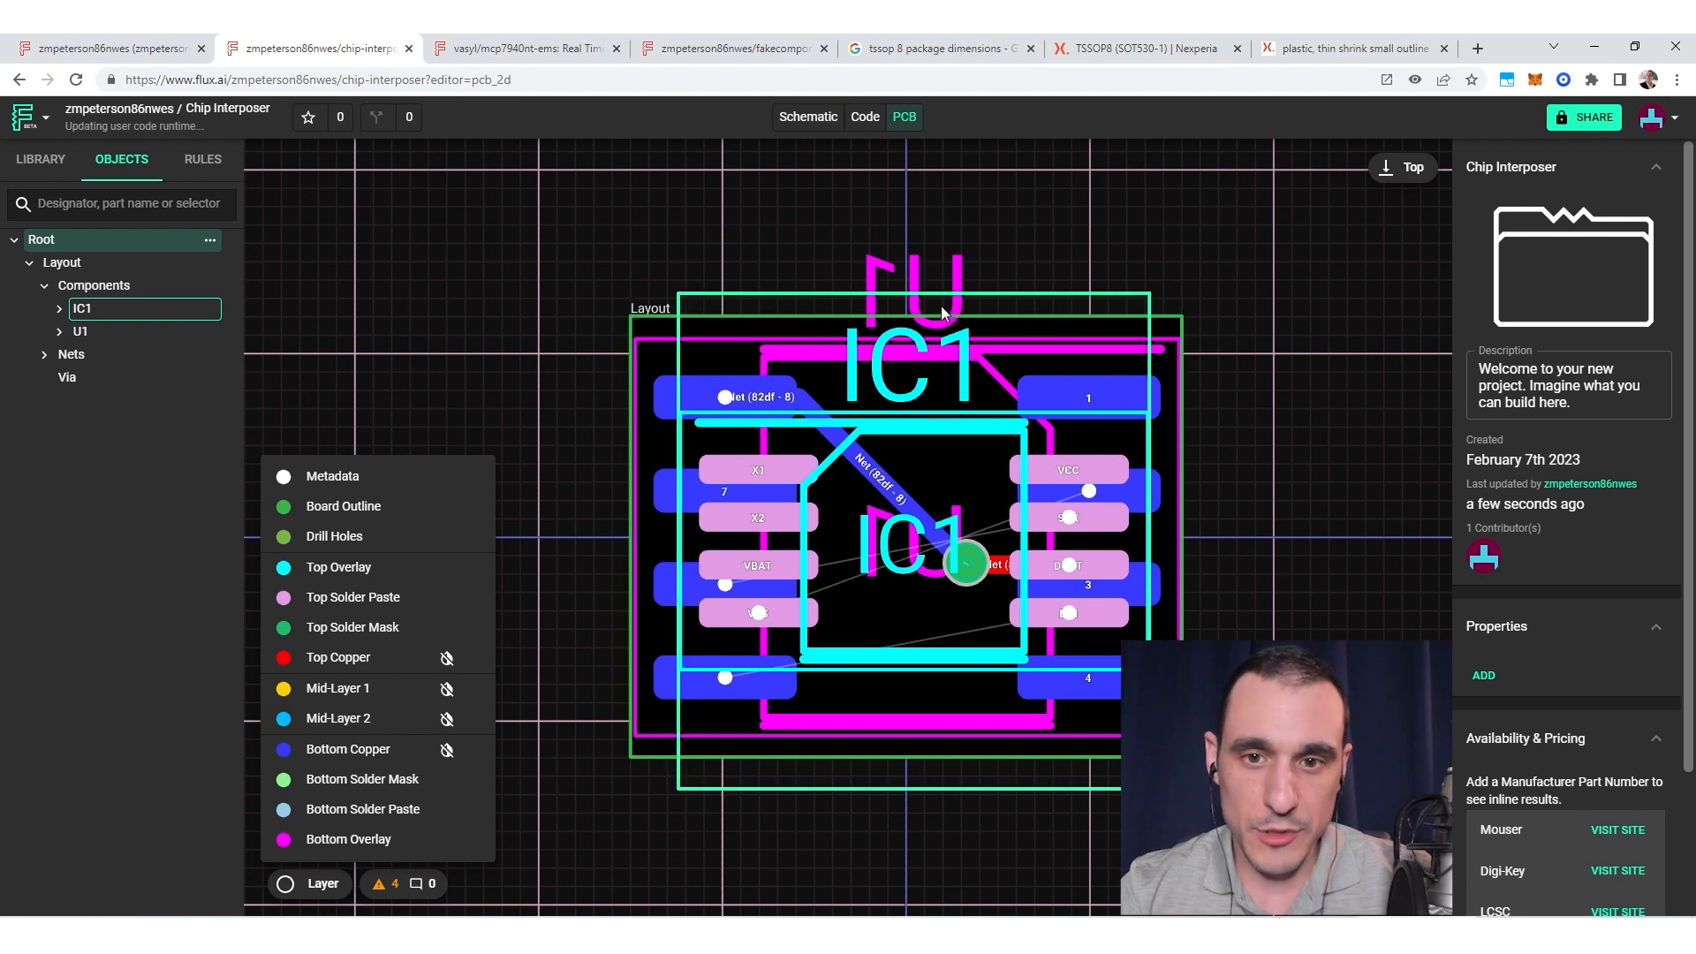
left_click(846, 275)
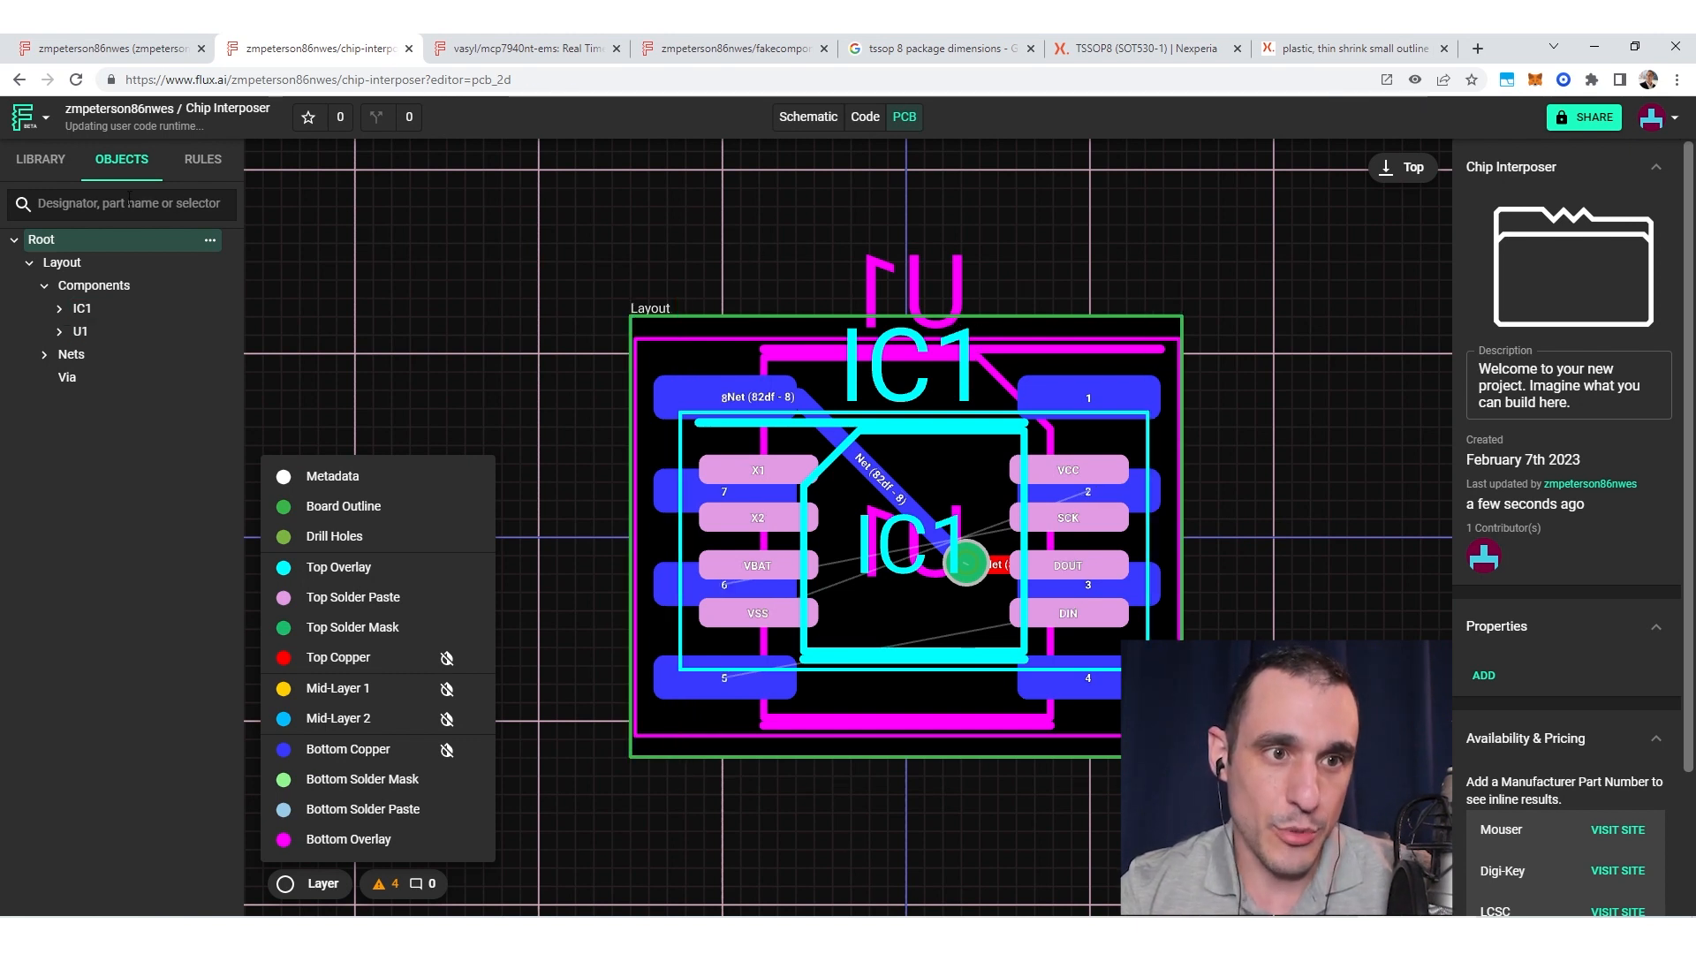
Step: Switch to the schematic and search the part library for TSSOP-8
left_click(41, 159)
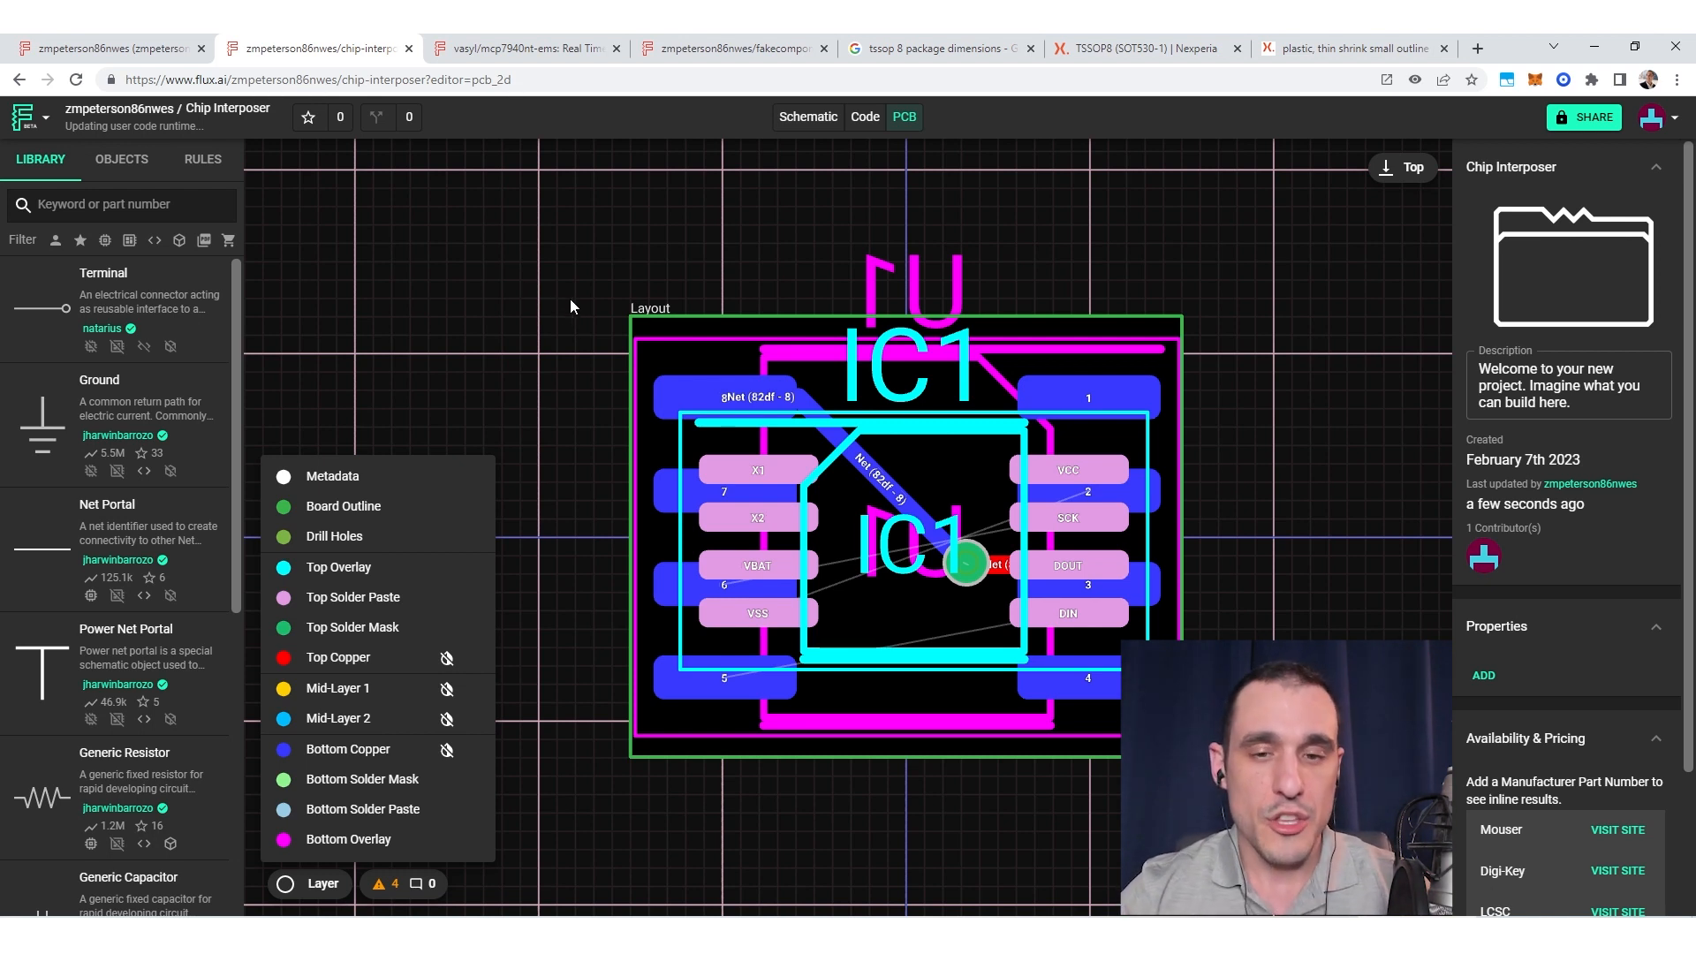
left_click(737, 408)
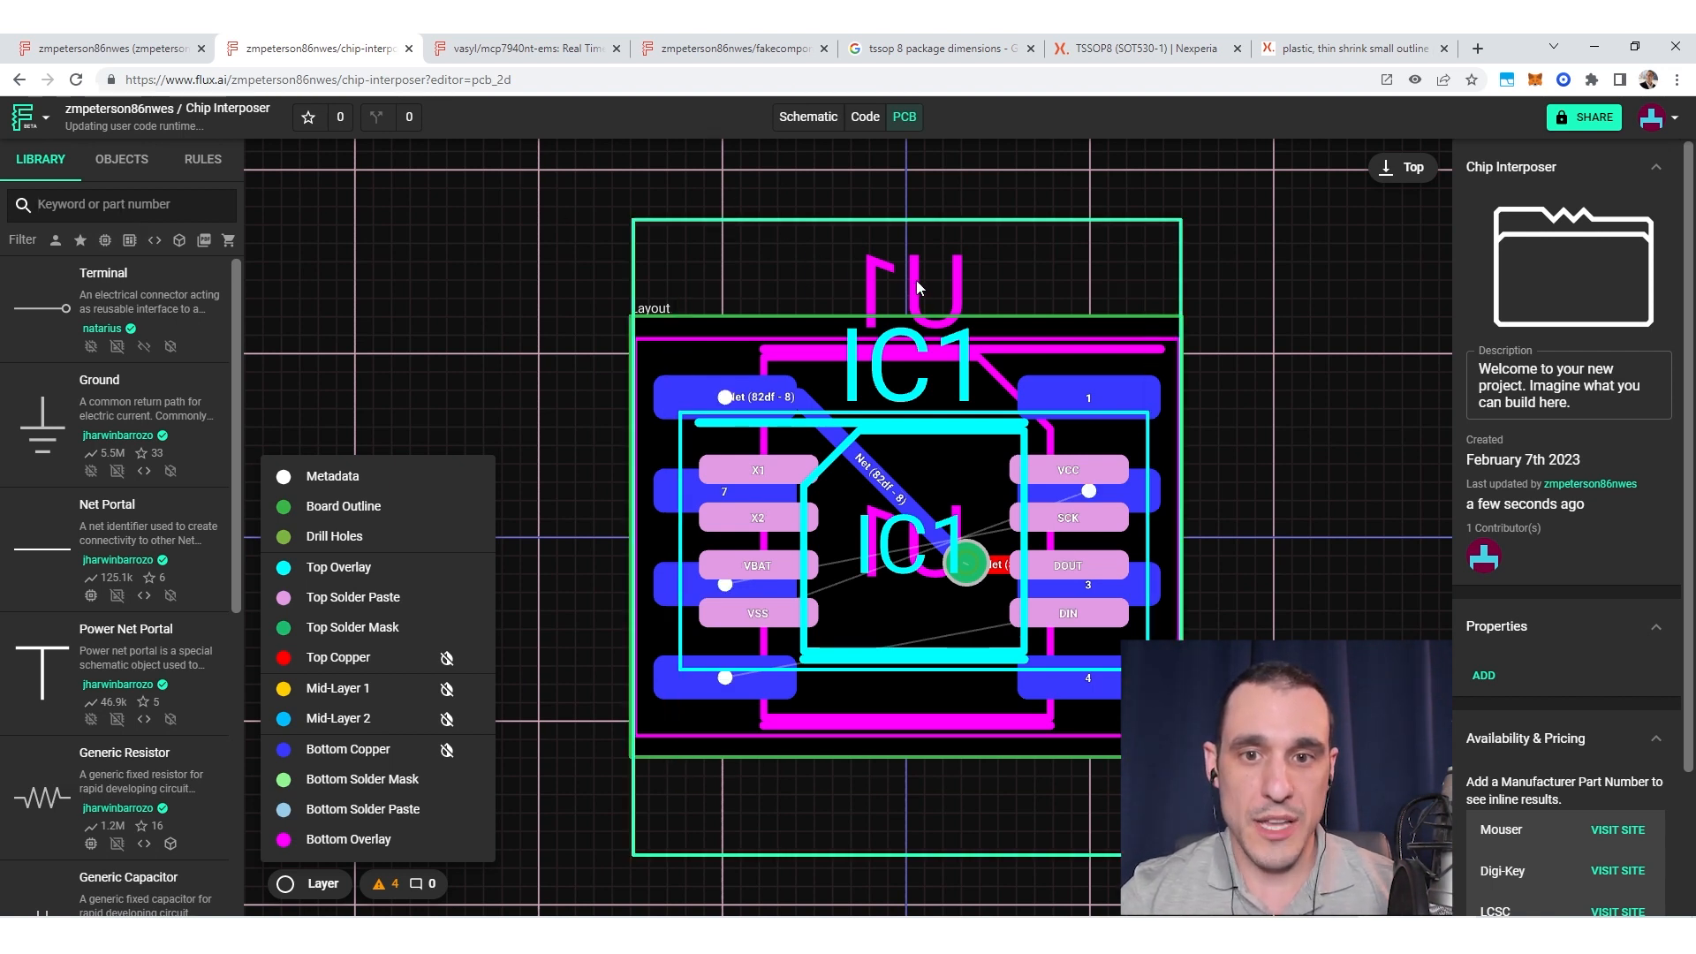
left_click(808, 116)
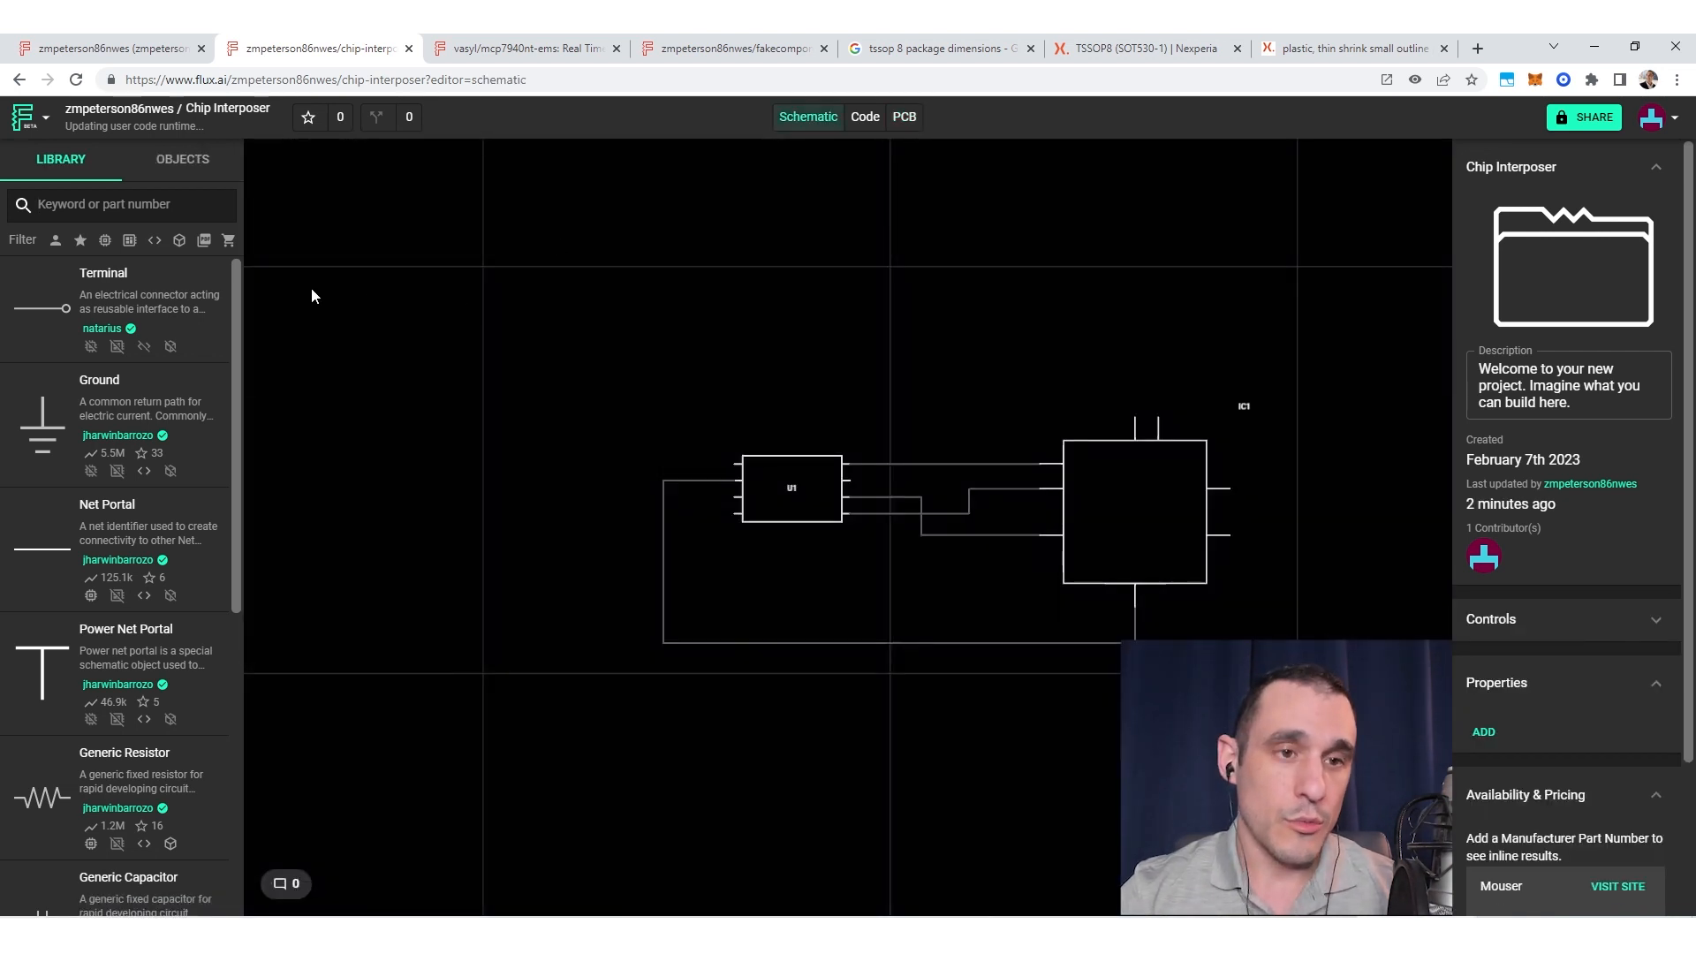
left_click(116, 205)
type("T")
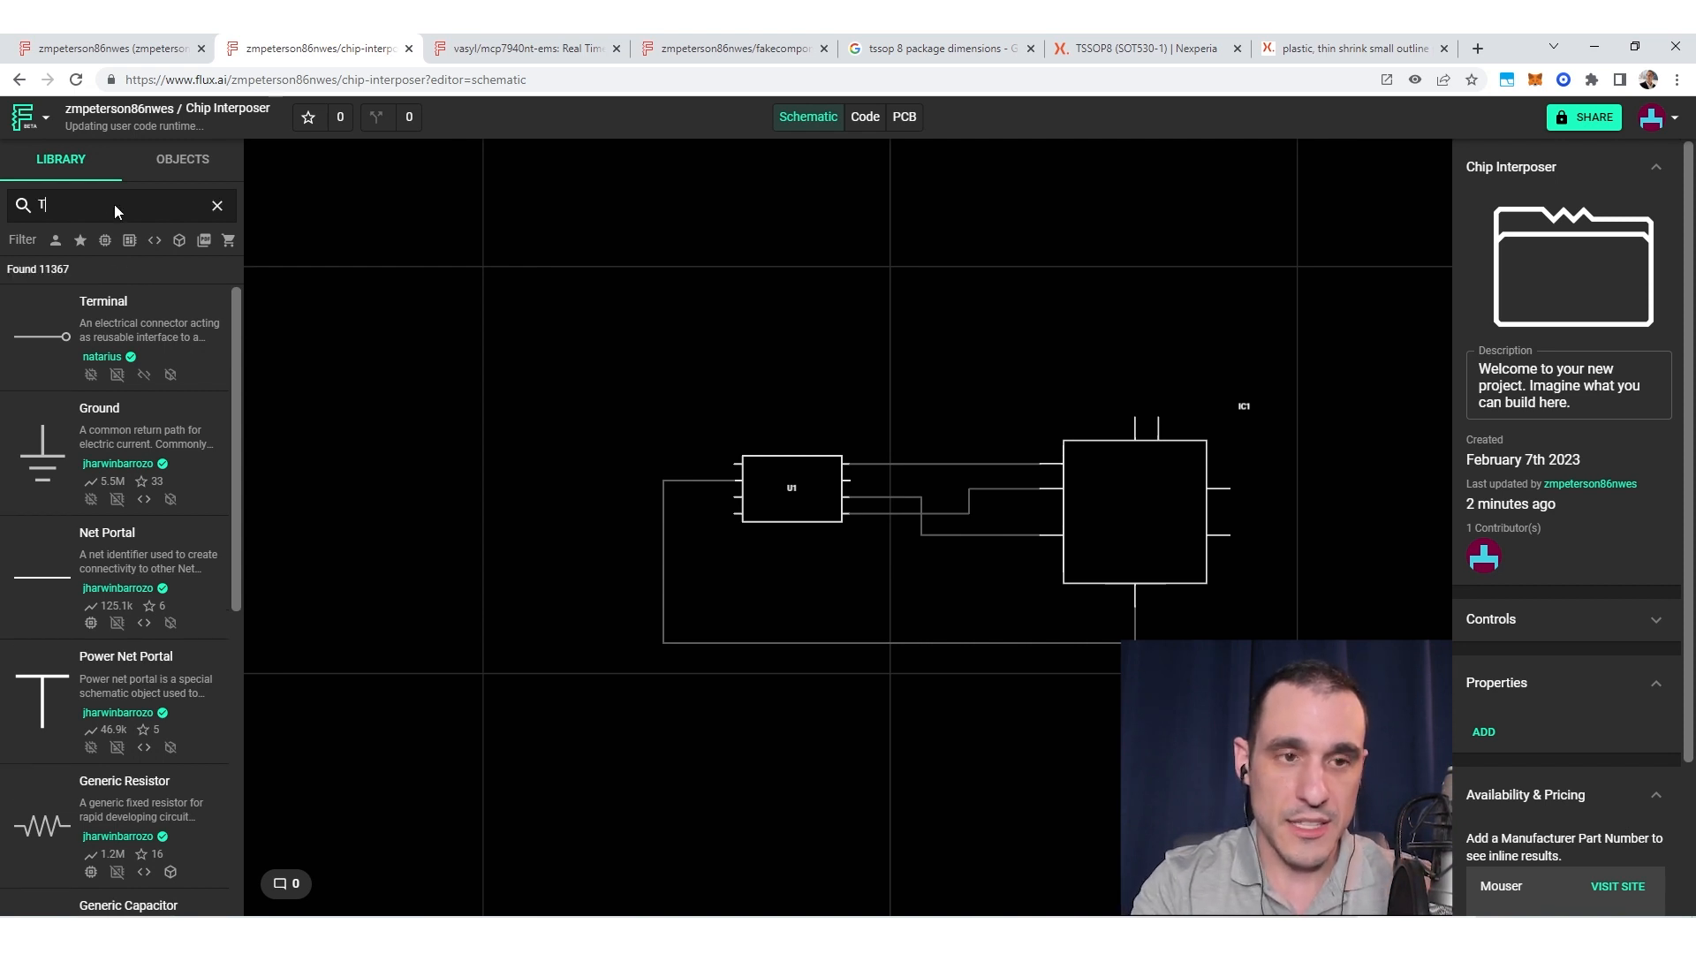
type("SSOP-8")
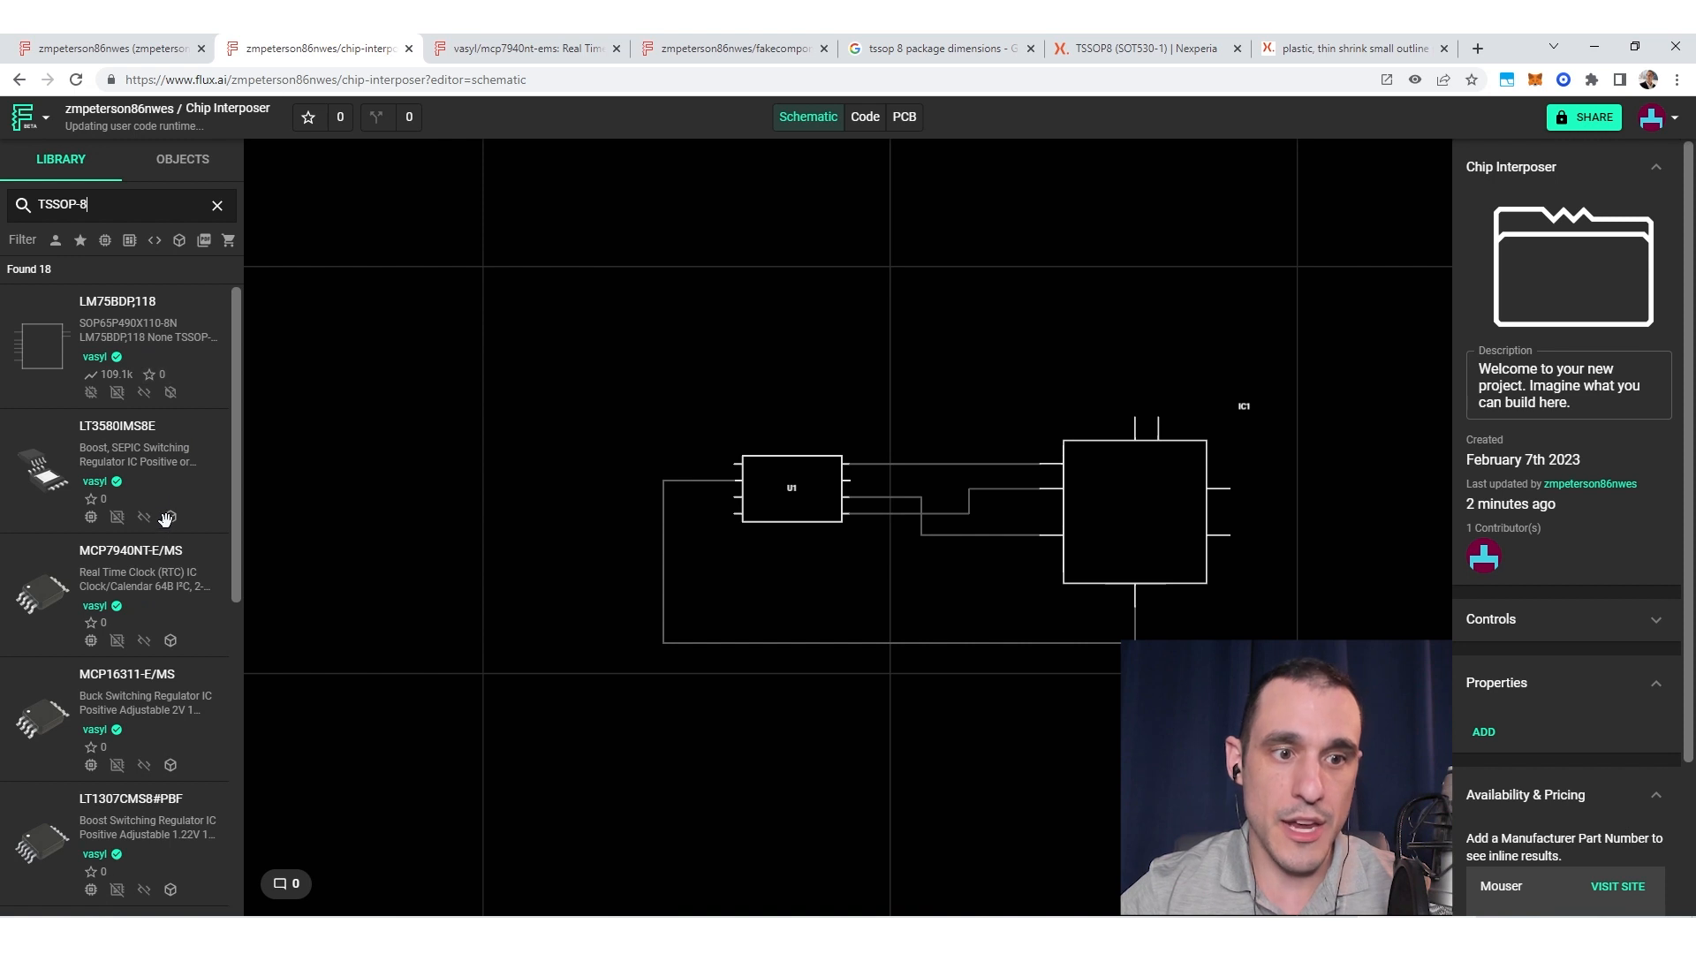
Step: Place the LM5007MM part from the TSSOP-8 results in the schematic, above and to the left of U1
scroll(160, 514, "down", 3)
scroll(160, 513, "down", 4)
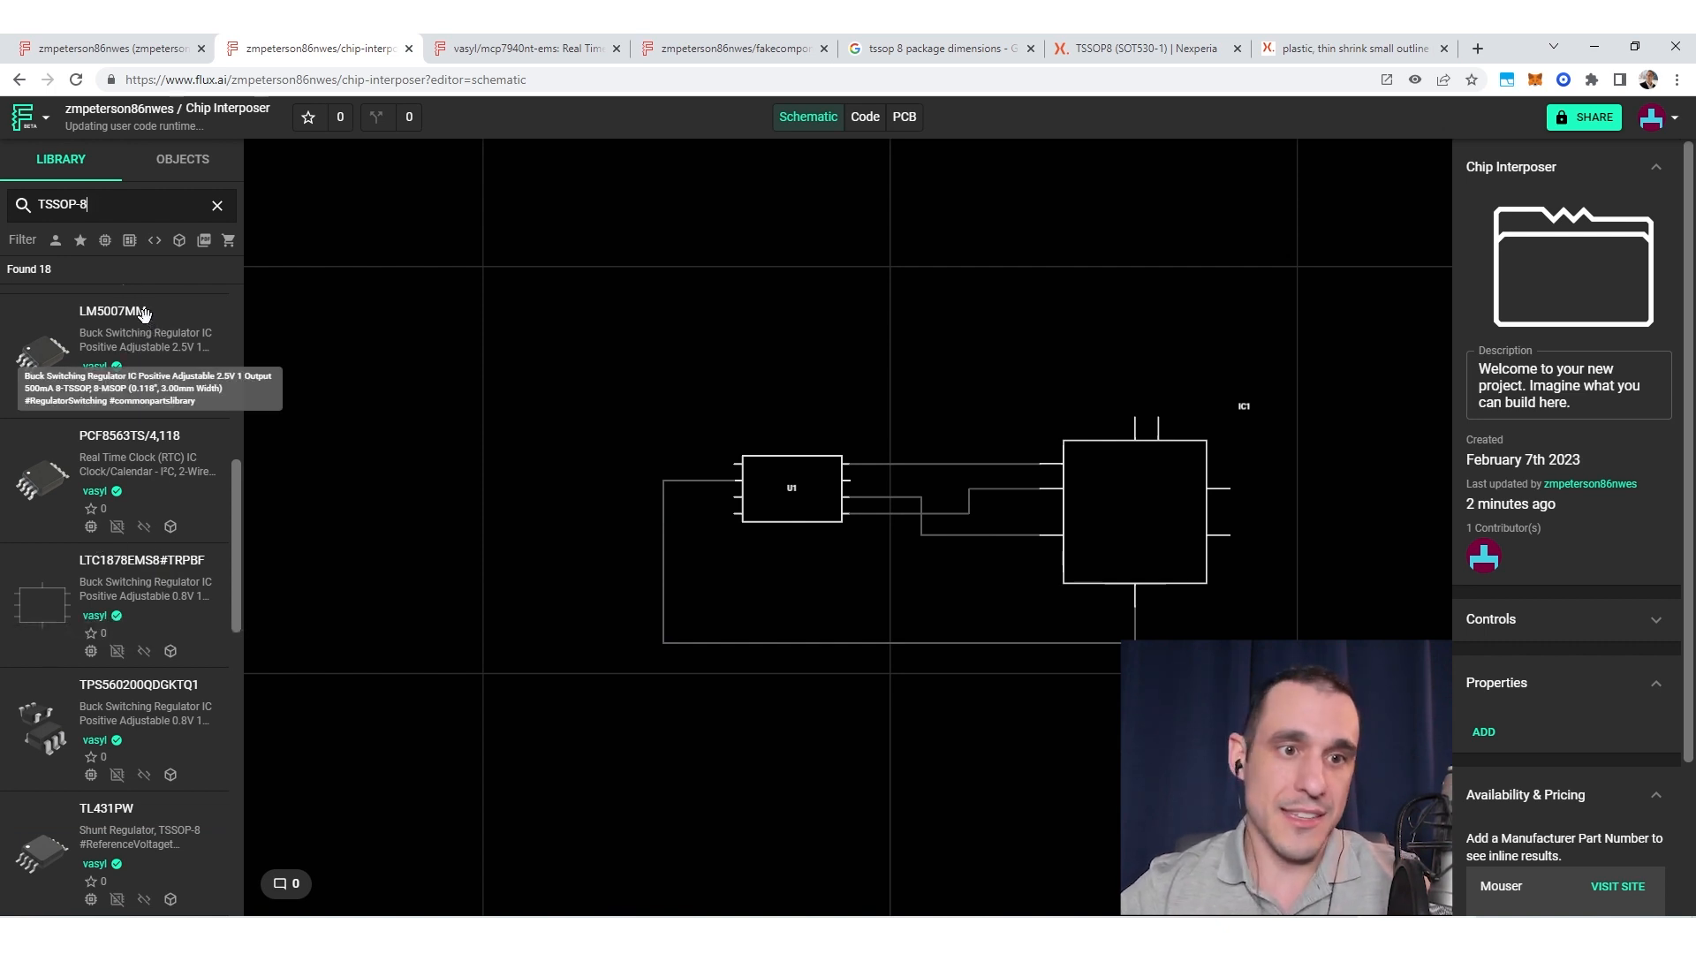
left_click_drag(106, 318, 623, 306)
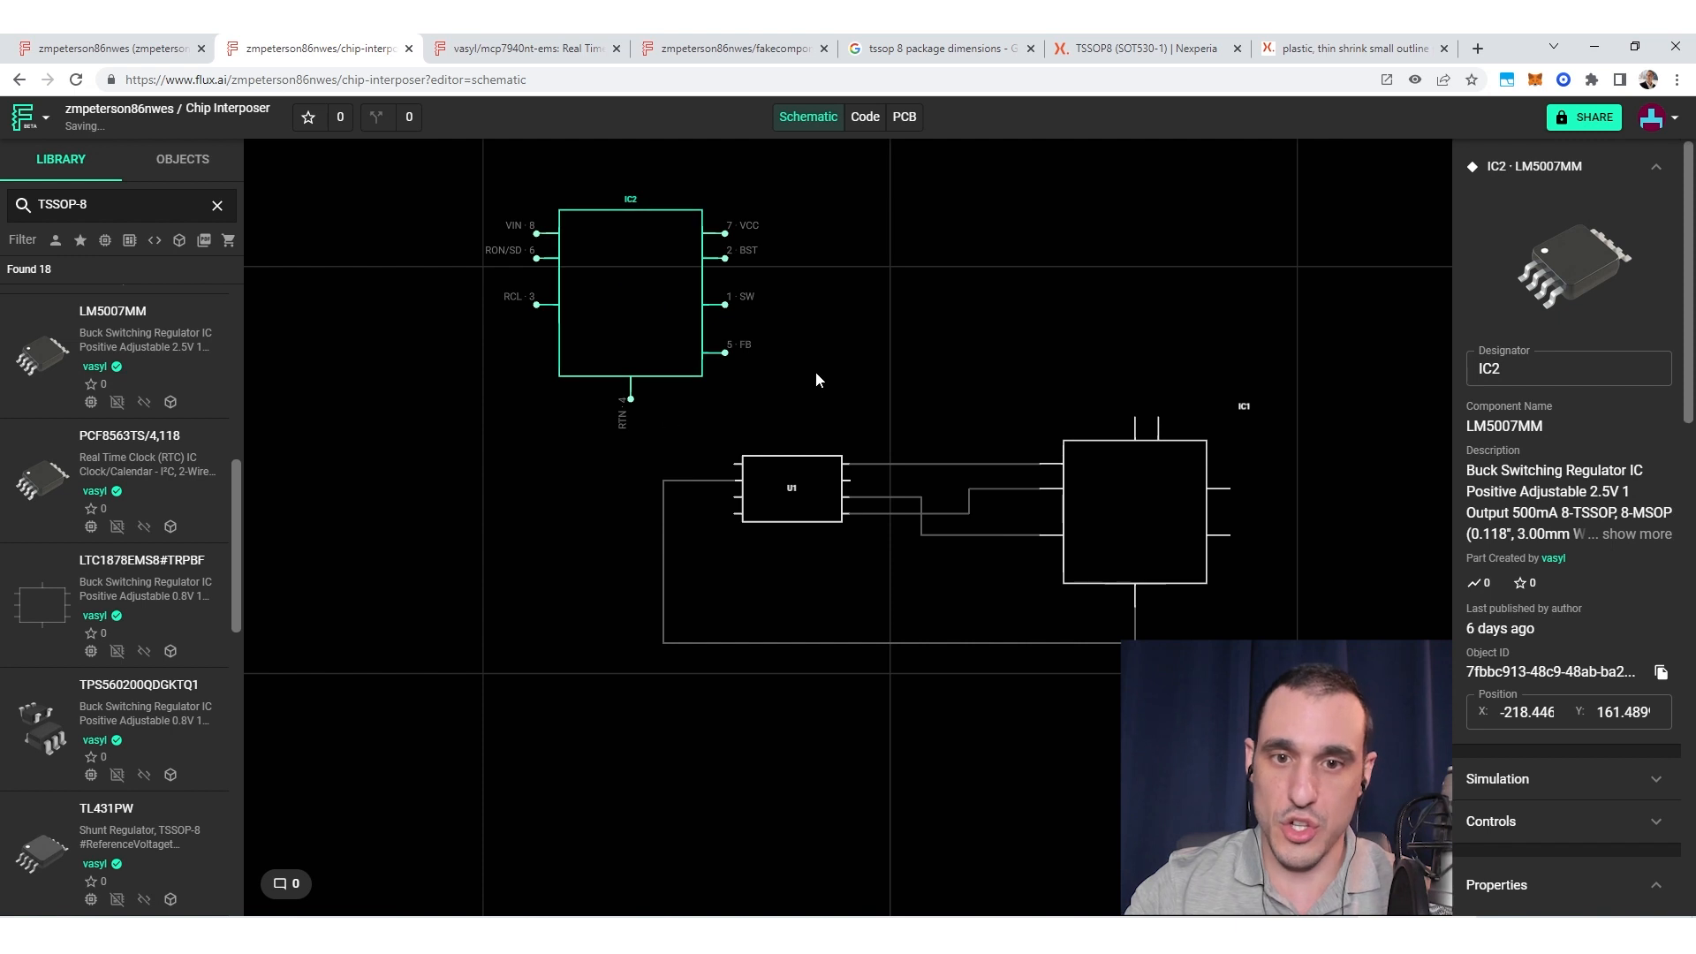
right_click(633, 297)
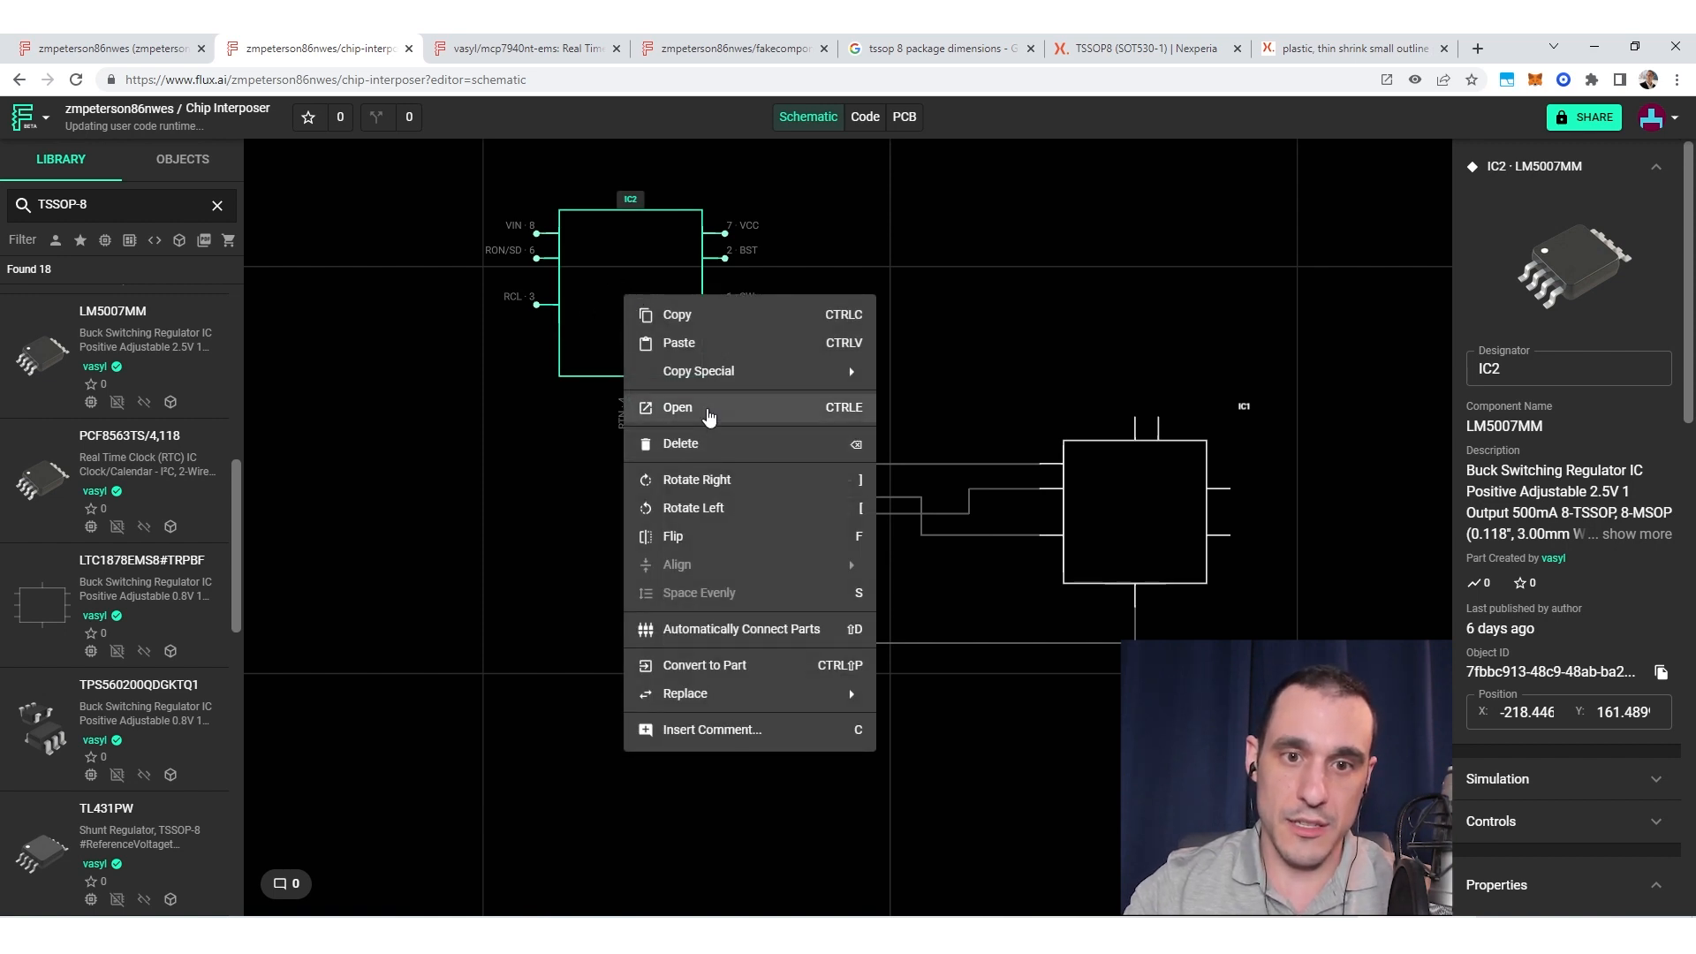
left_click(475, 371)
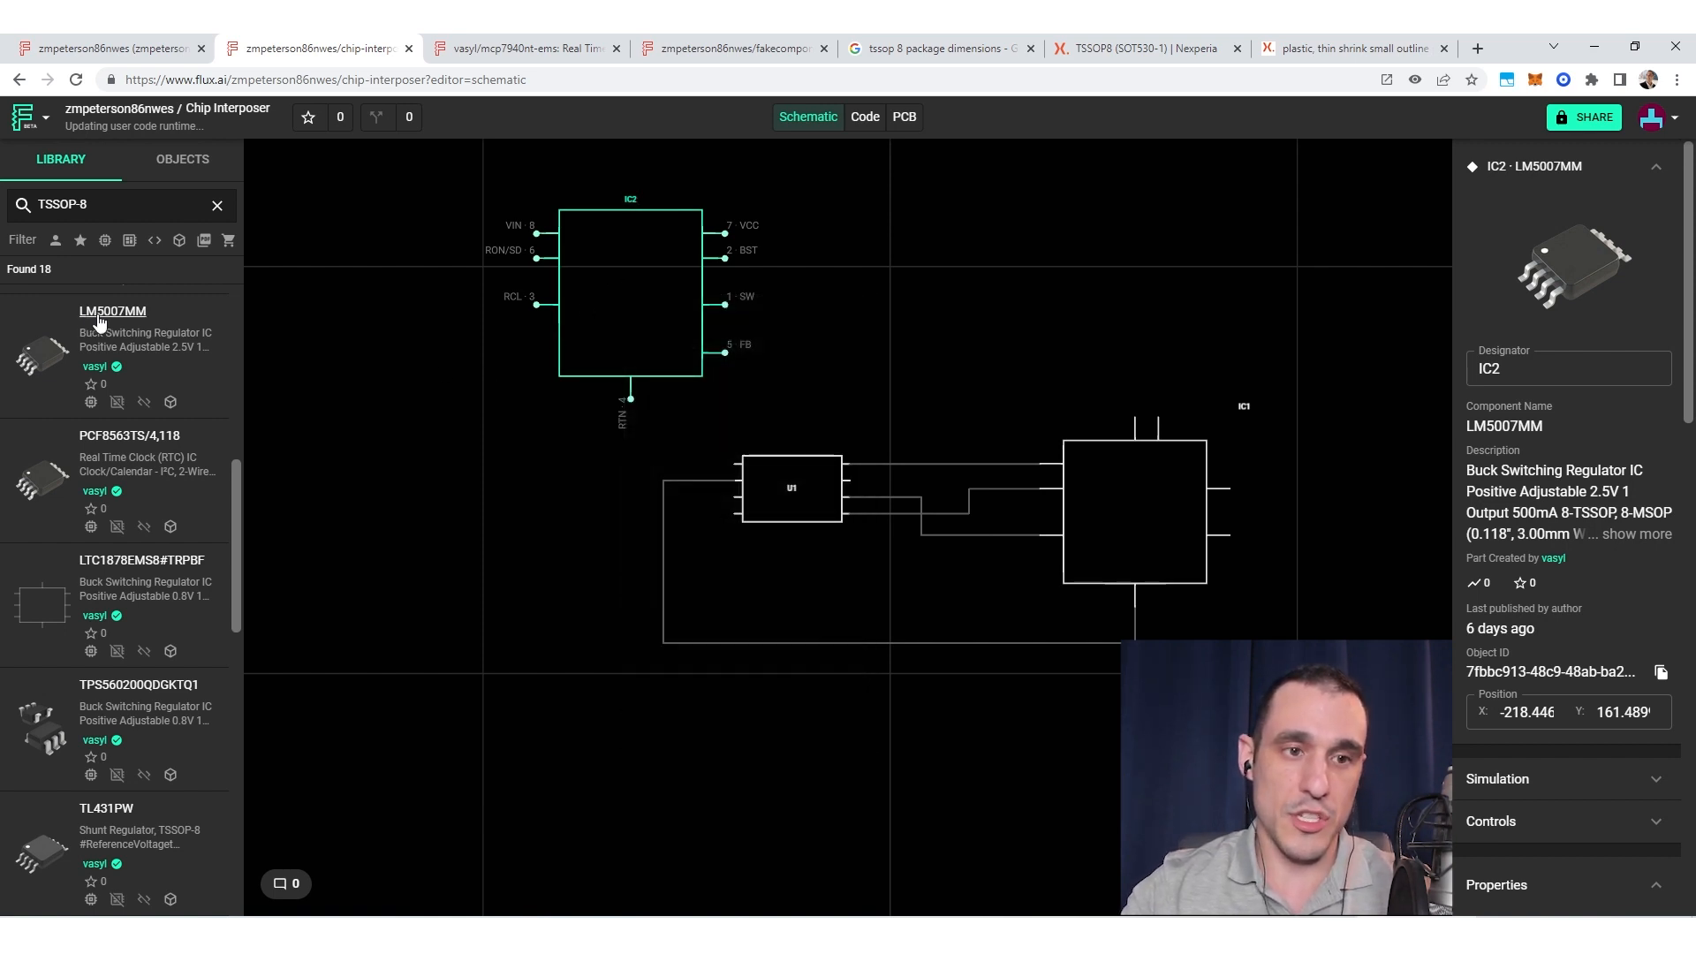
Step: Open the LM5007MM part page, return to the Chip Interposer project and inspect IC2's footprint in the PCB layout
left_click(100, 315)
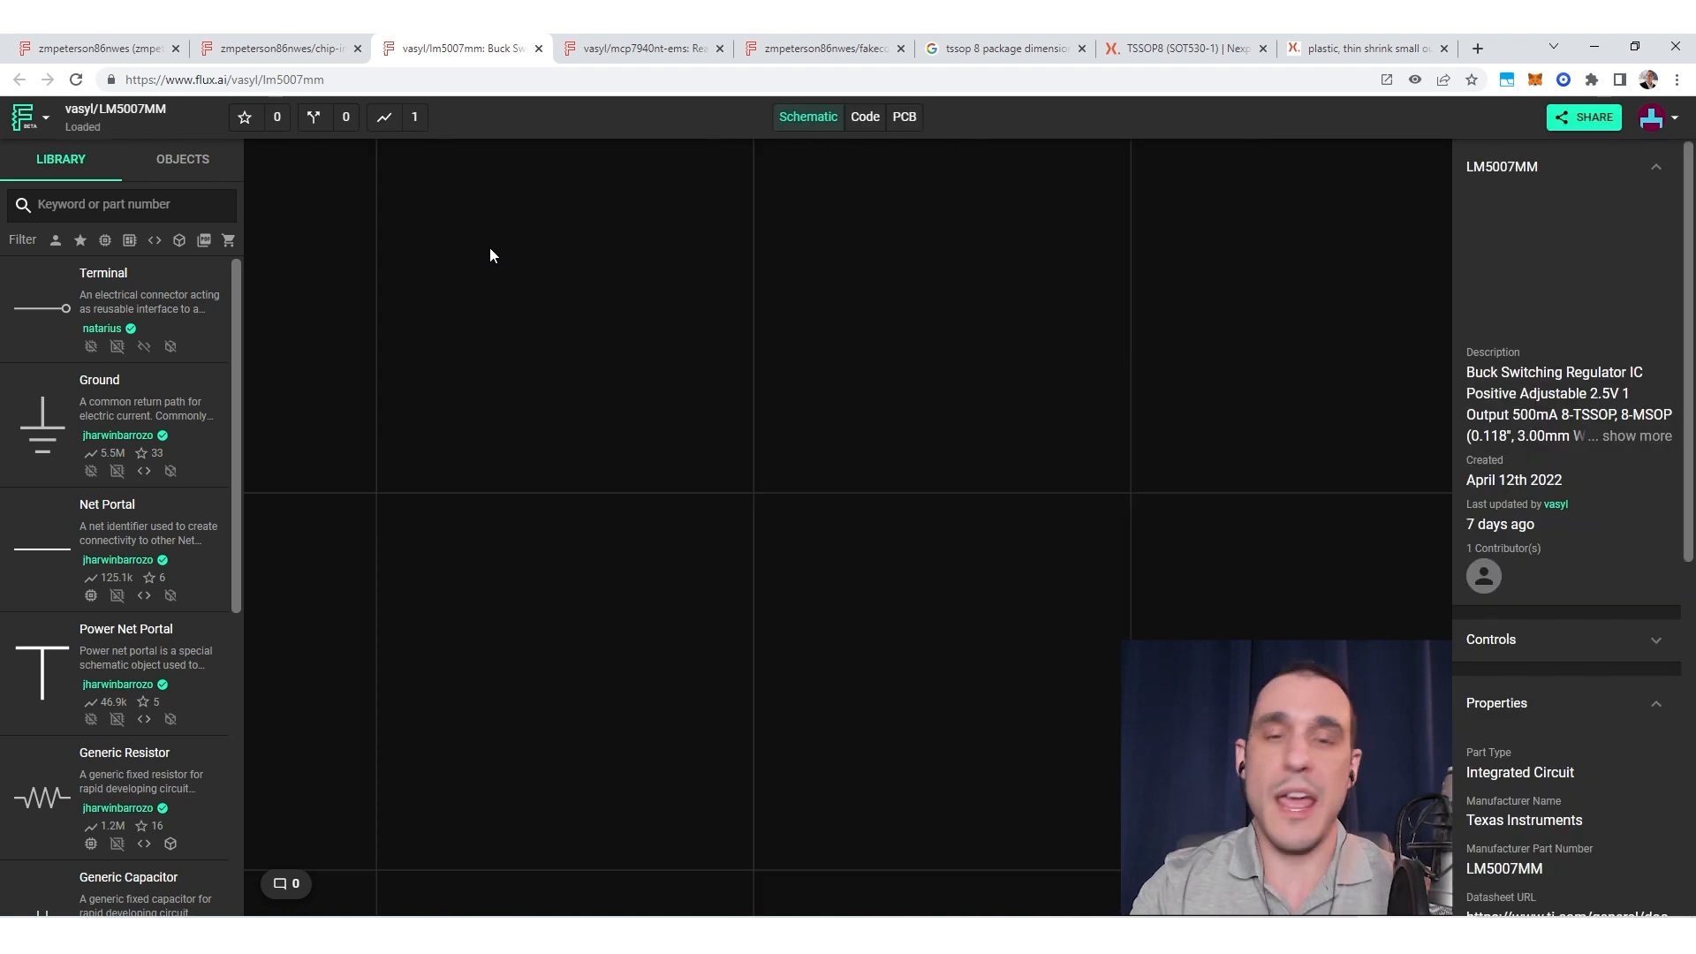
left_click(282, 48)
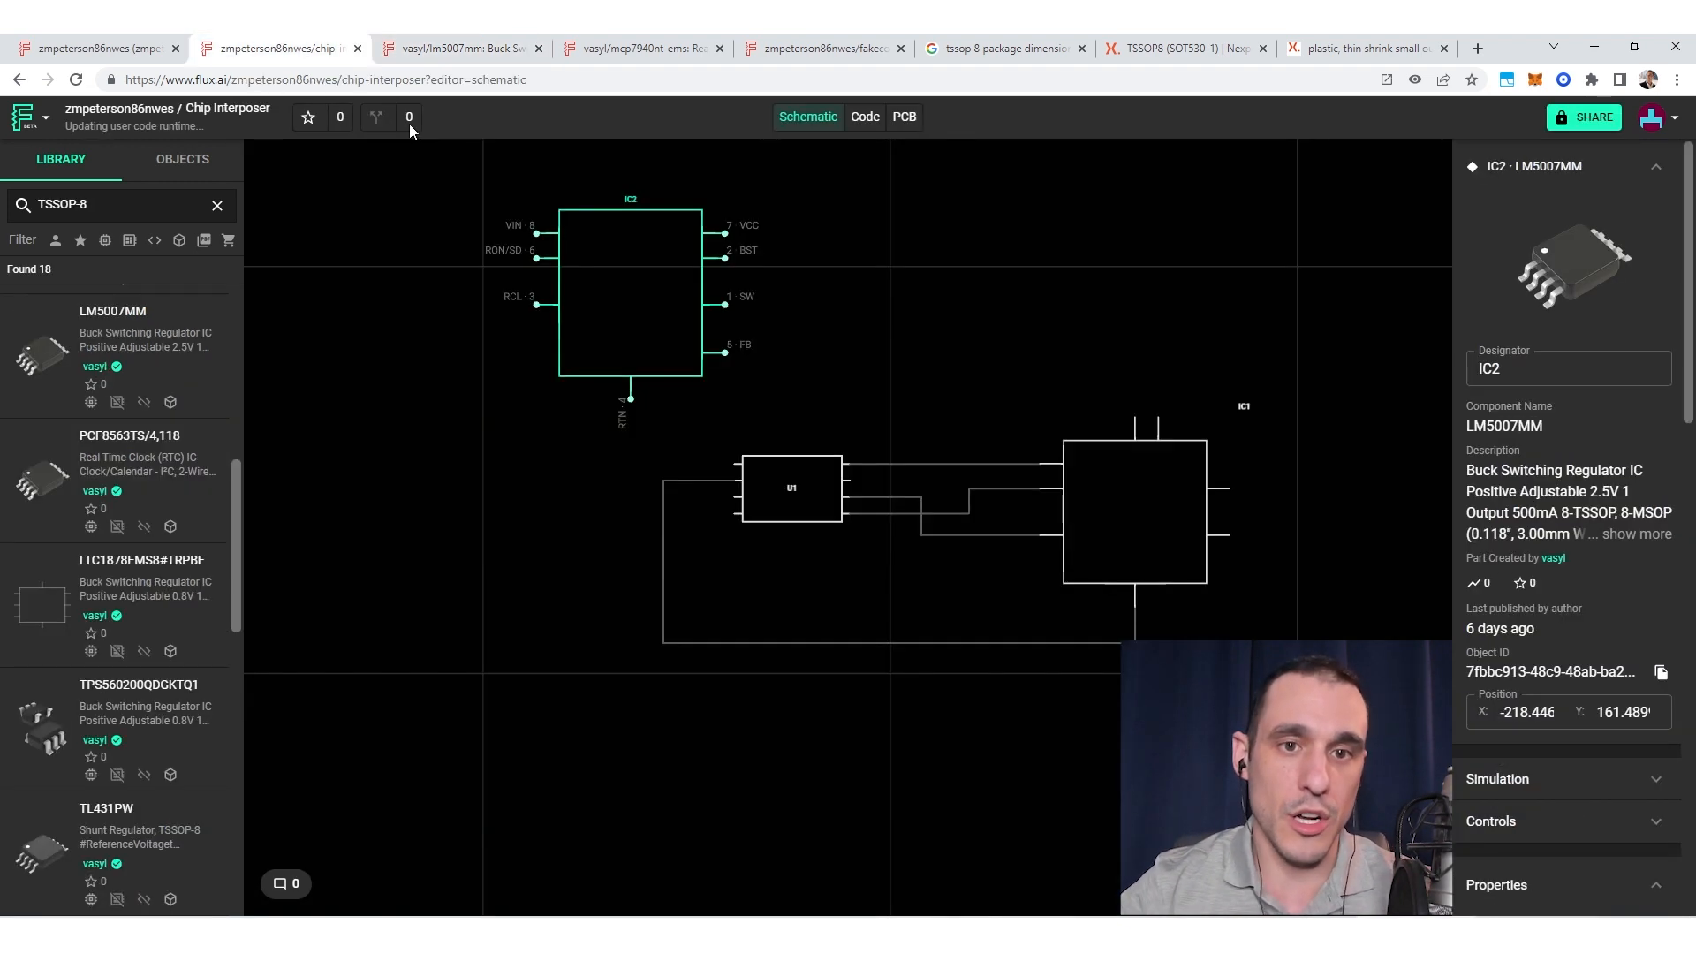
left_click(915, 129)
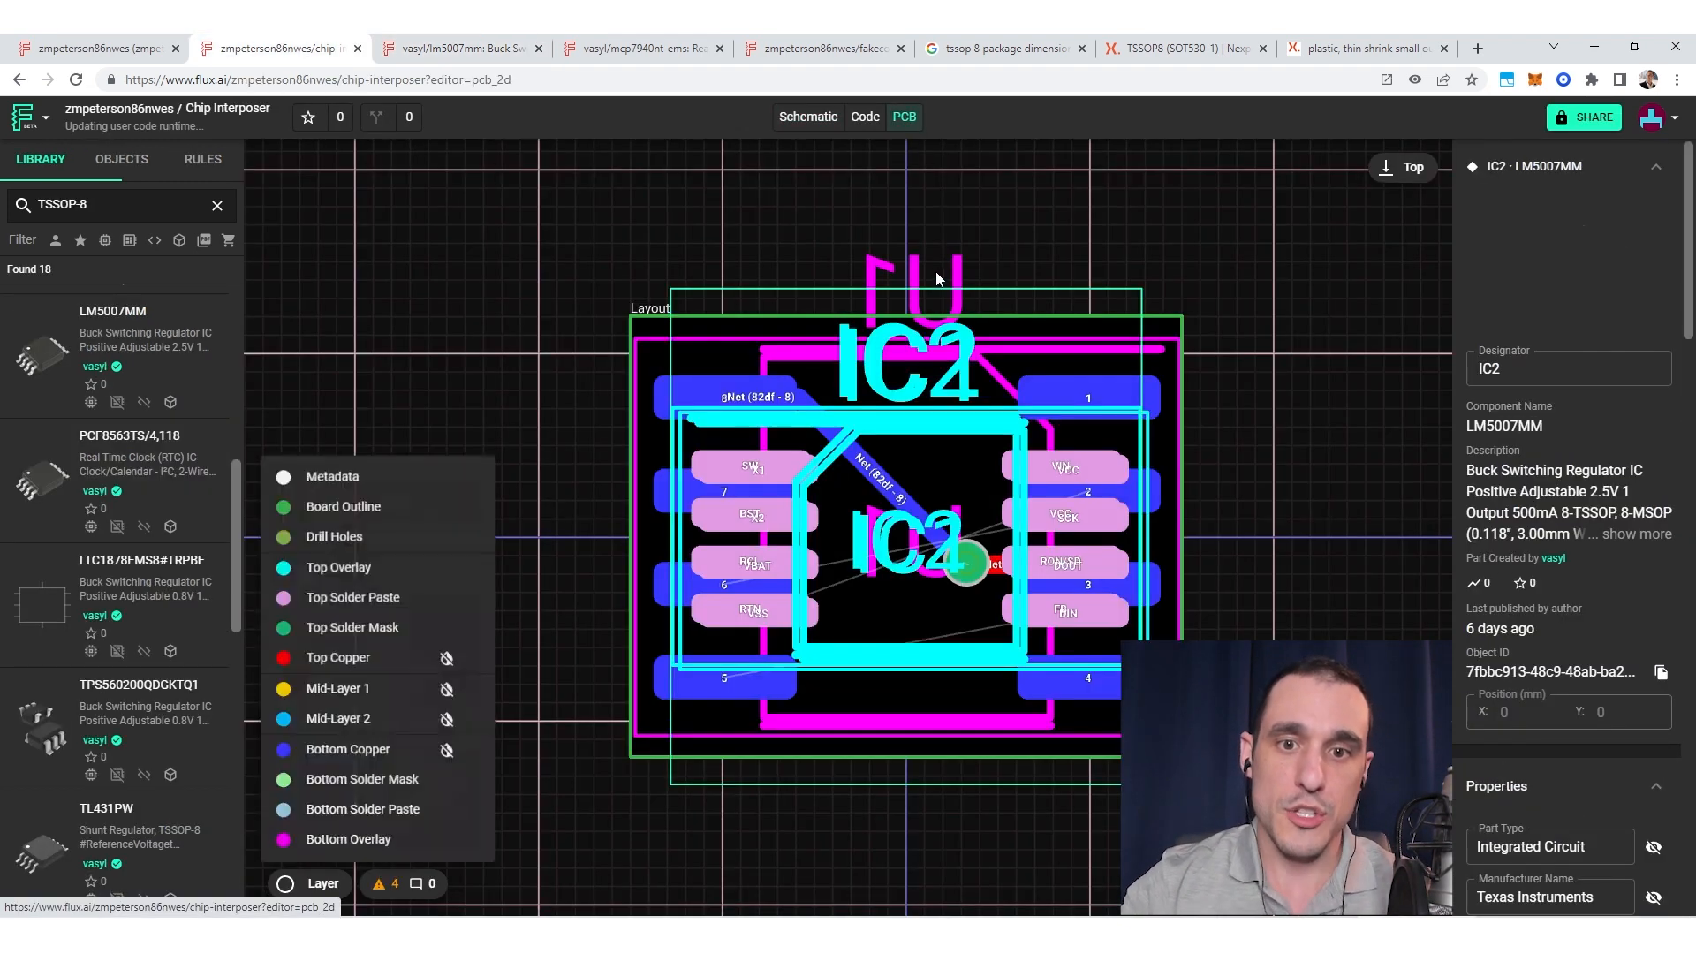
Step: Remove the LM5007MM part IC2 from the schematic, leaving only U1 and IC1
left_click(811, 119)
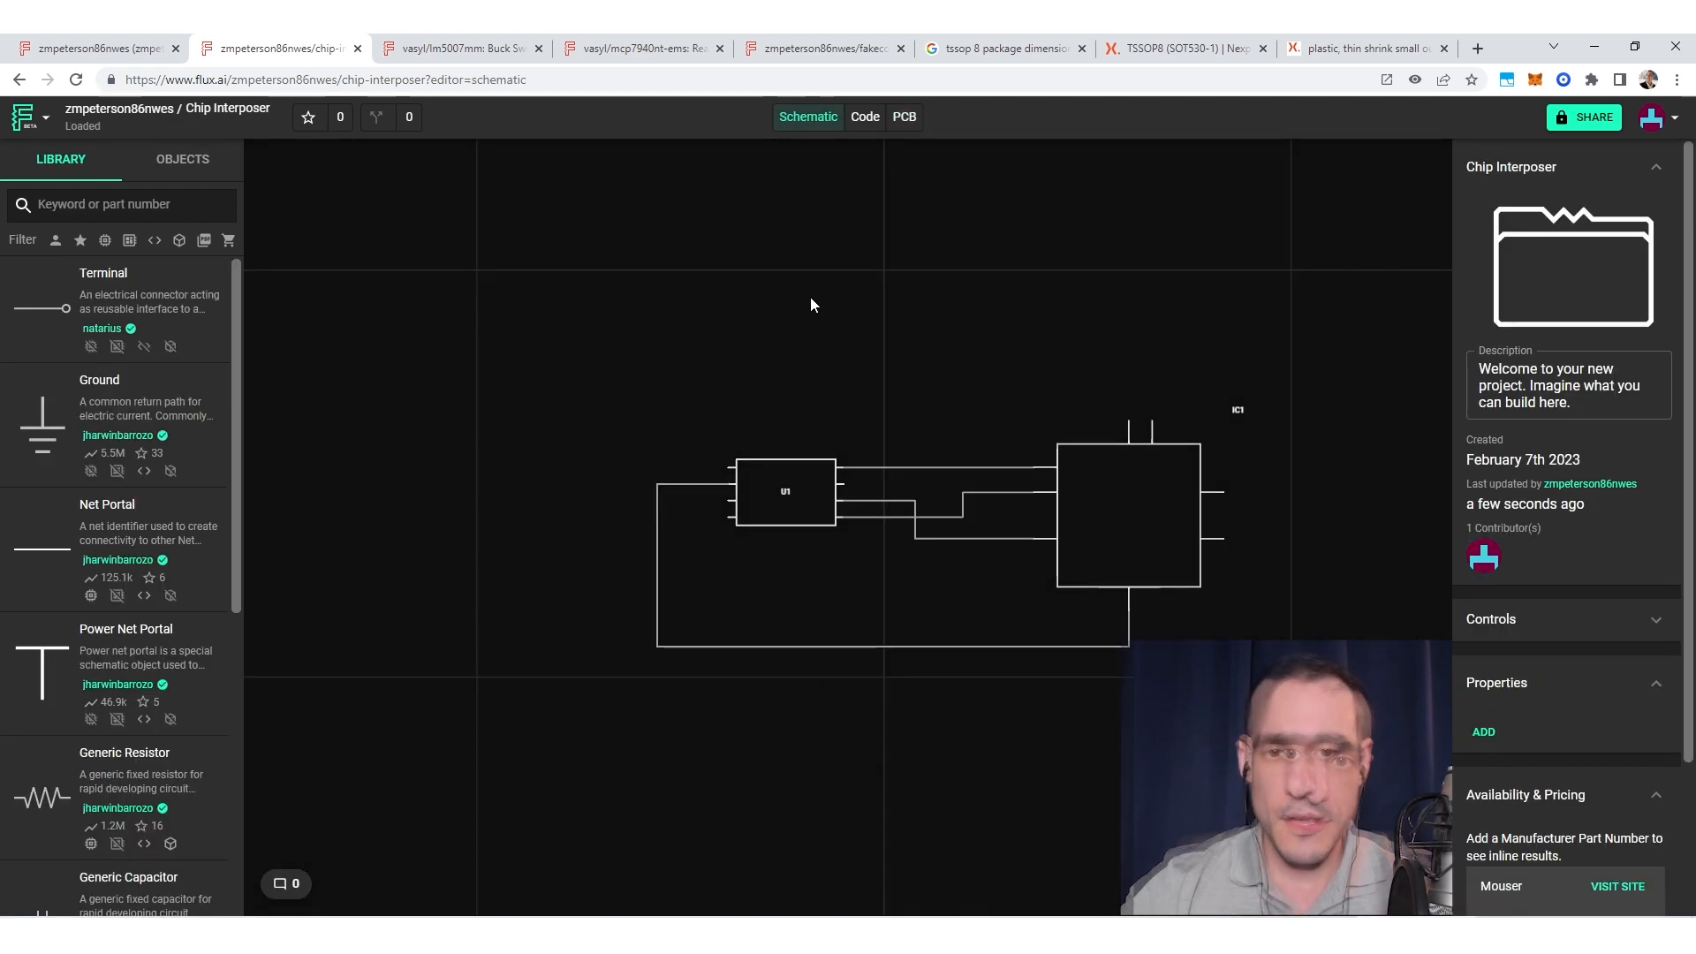
scroll(988, 536, "up", 5)
middle_click_drag(1281, 449, 1219, 469)
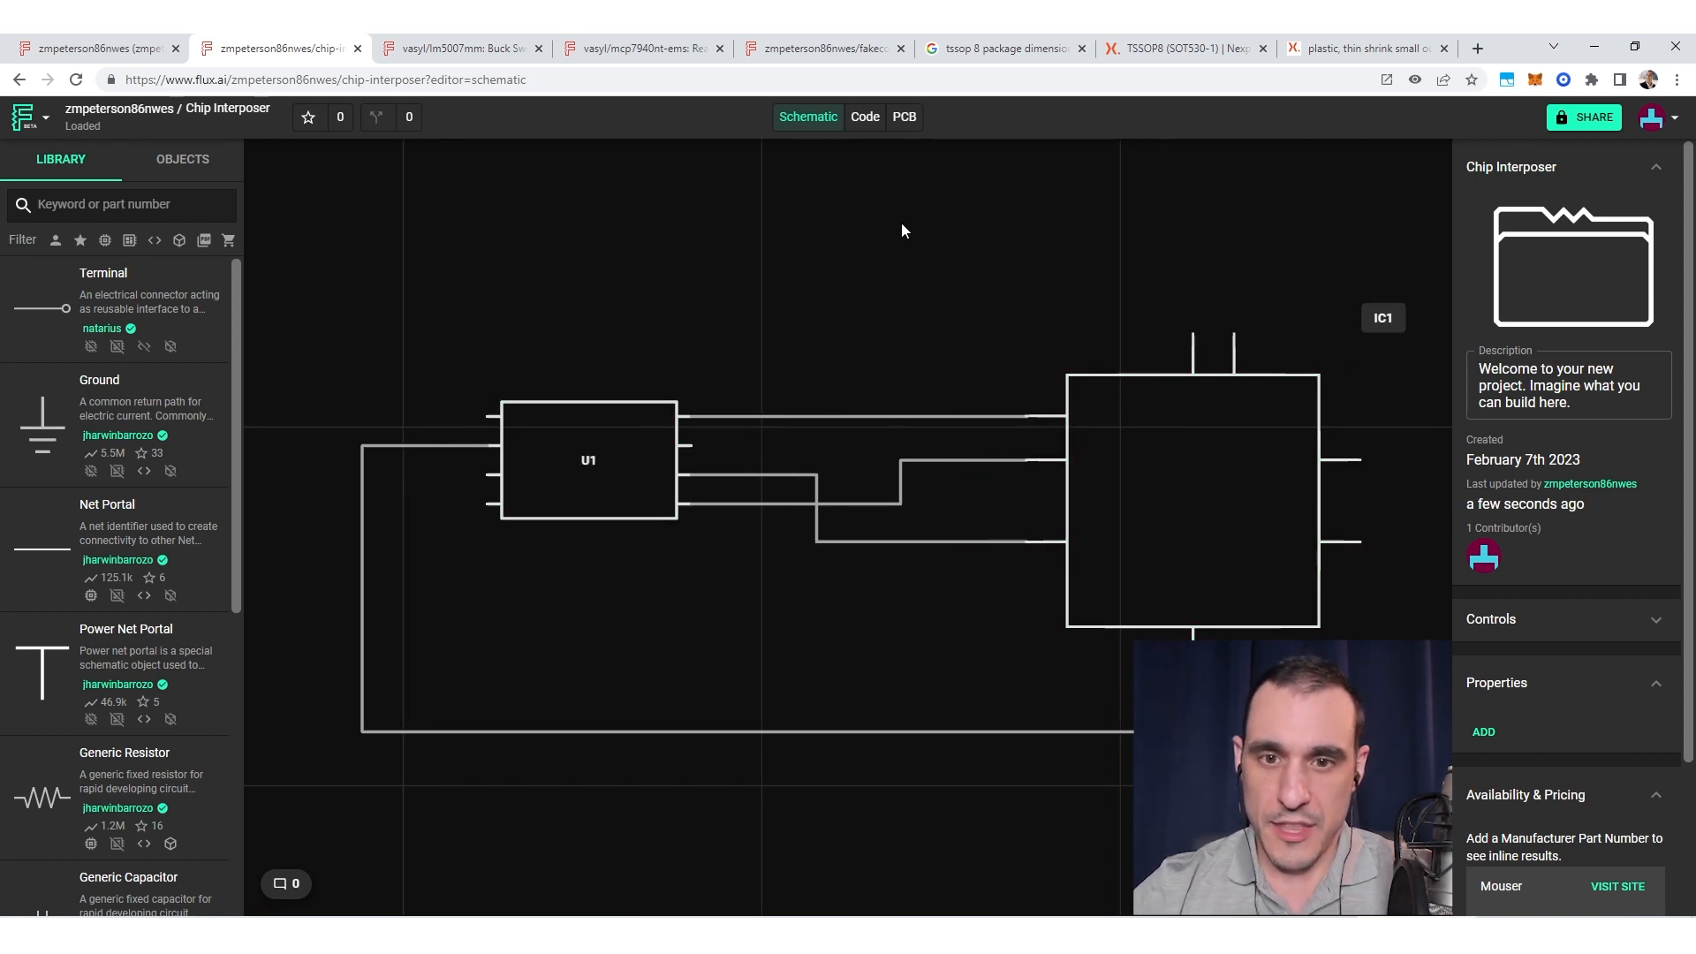
Step: Add a Stackup layout rule to the Layout object in the PCB editor
left_click(905, 118)
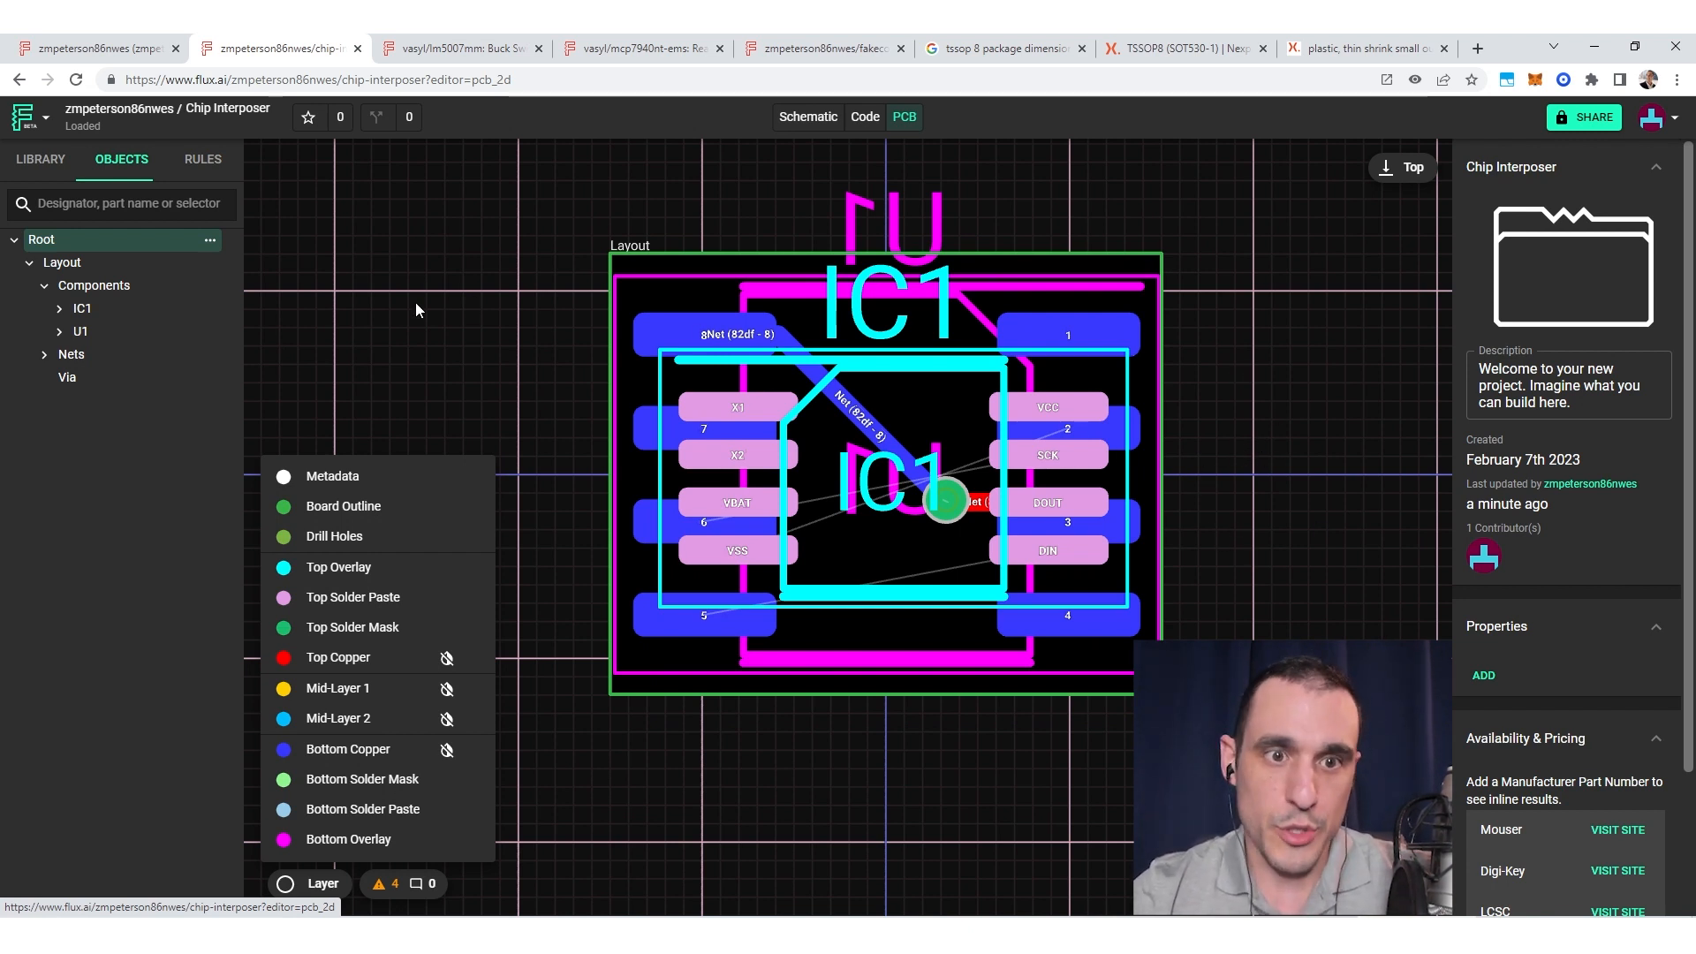
left_click(94, 267)
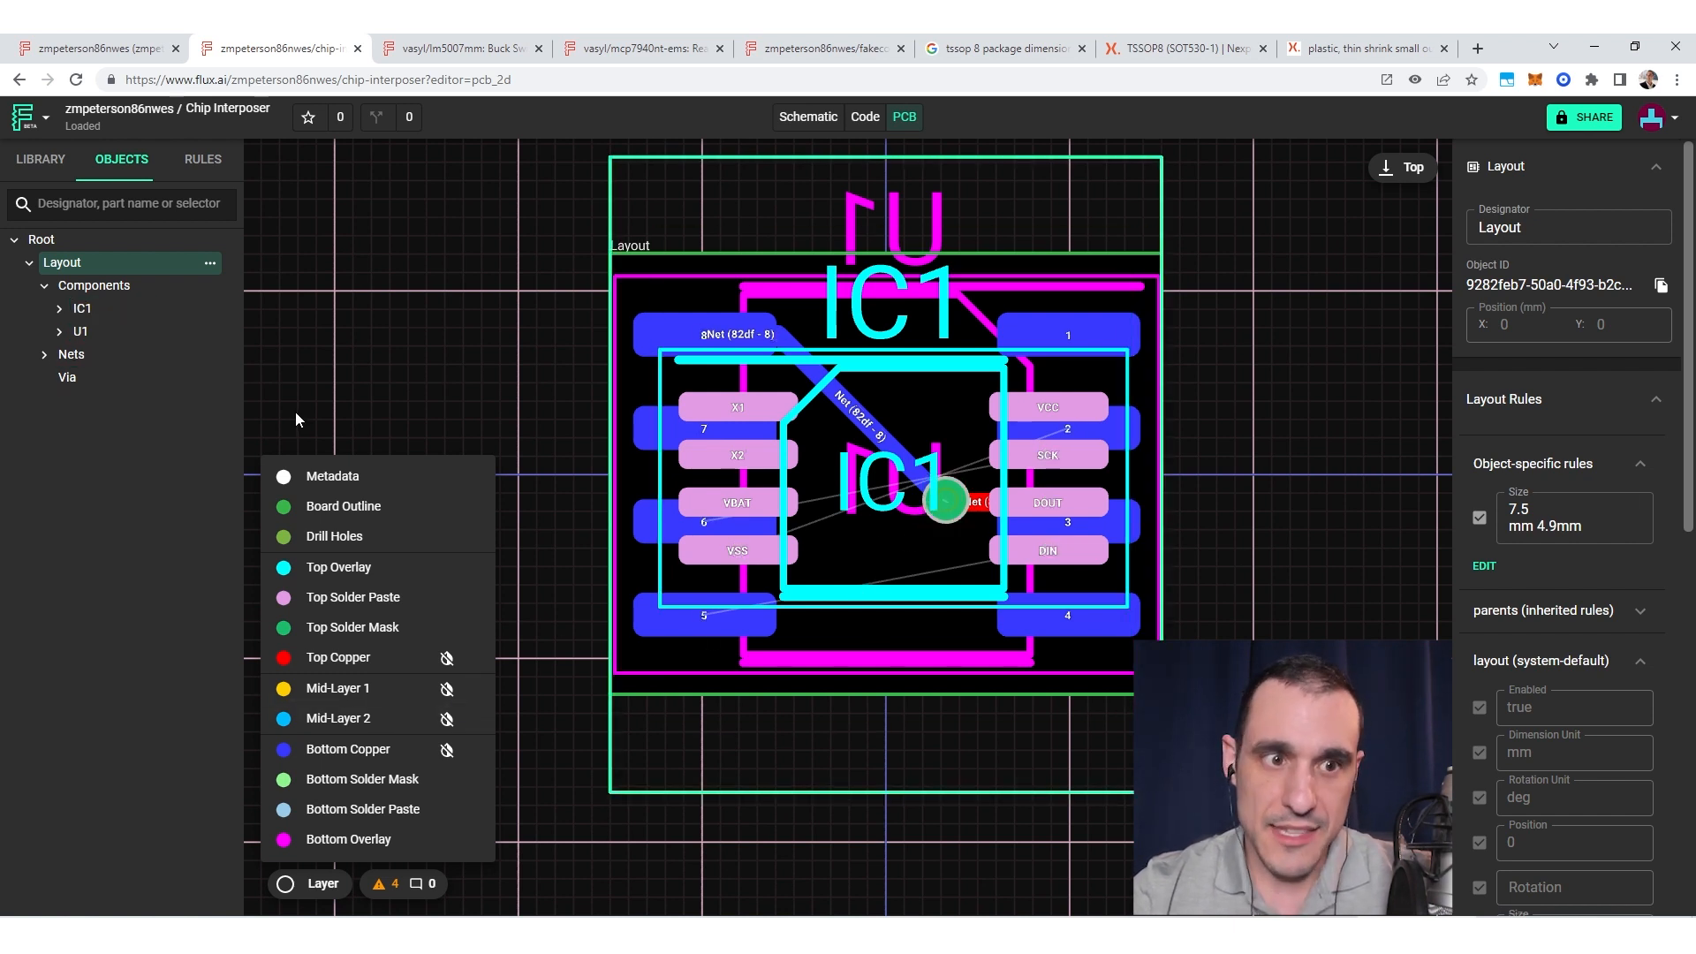
left_click(1485, 566)
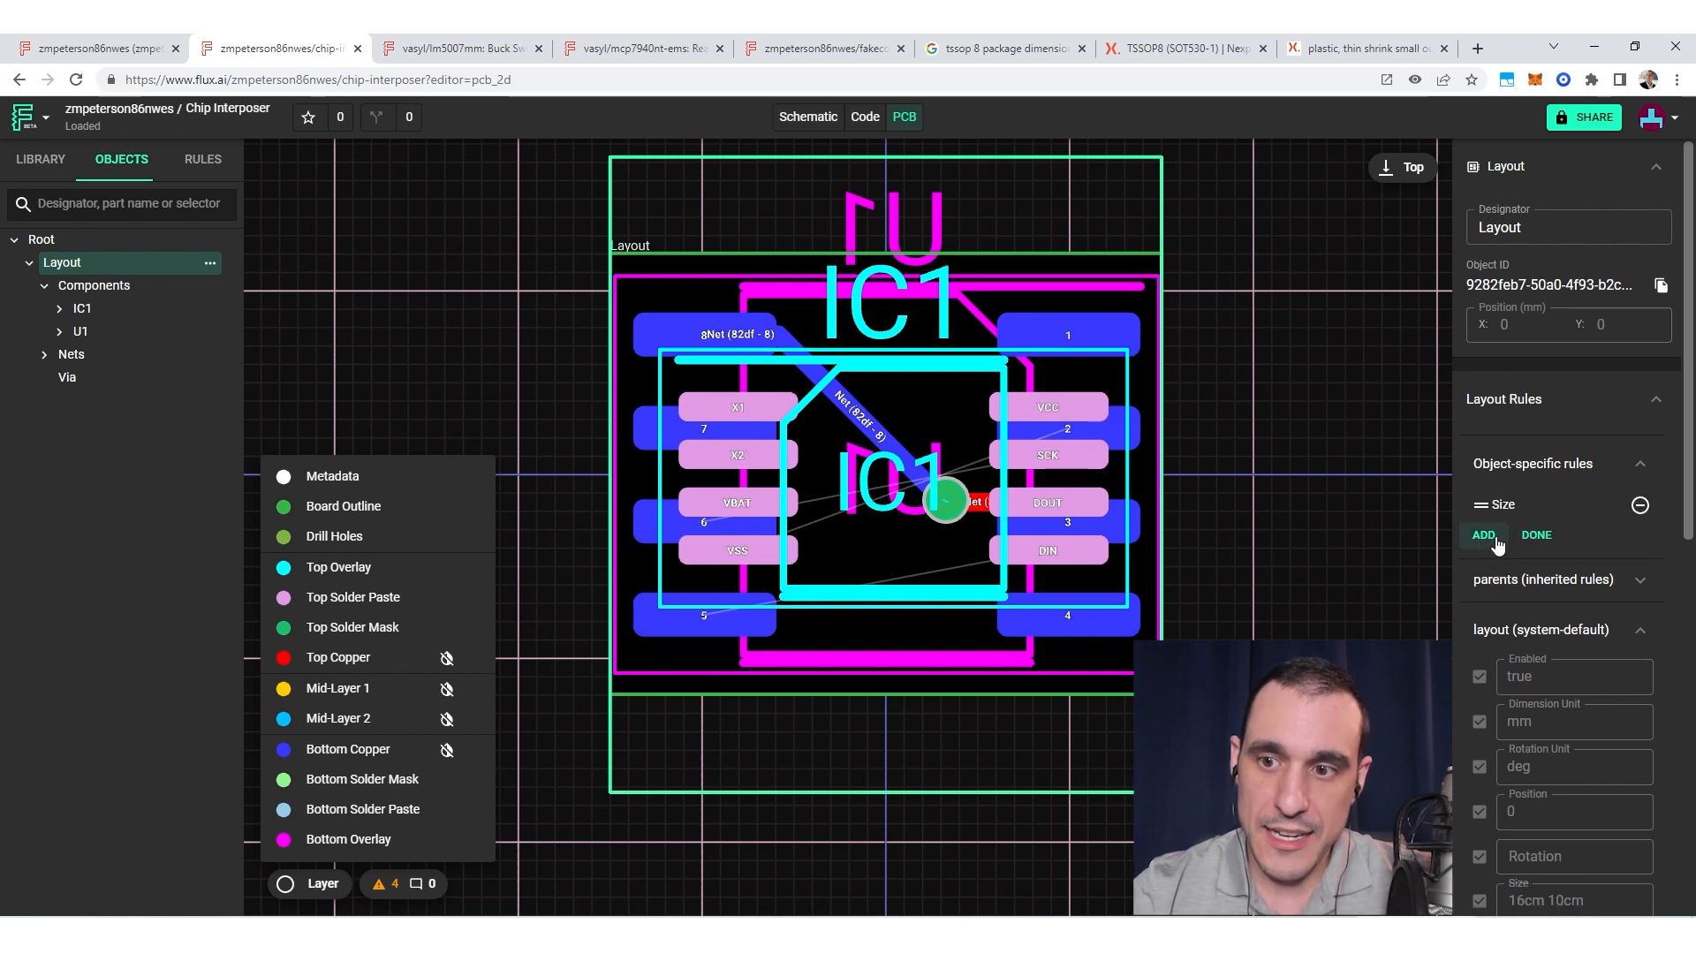
left_click(1495, 540)
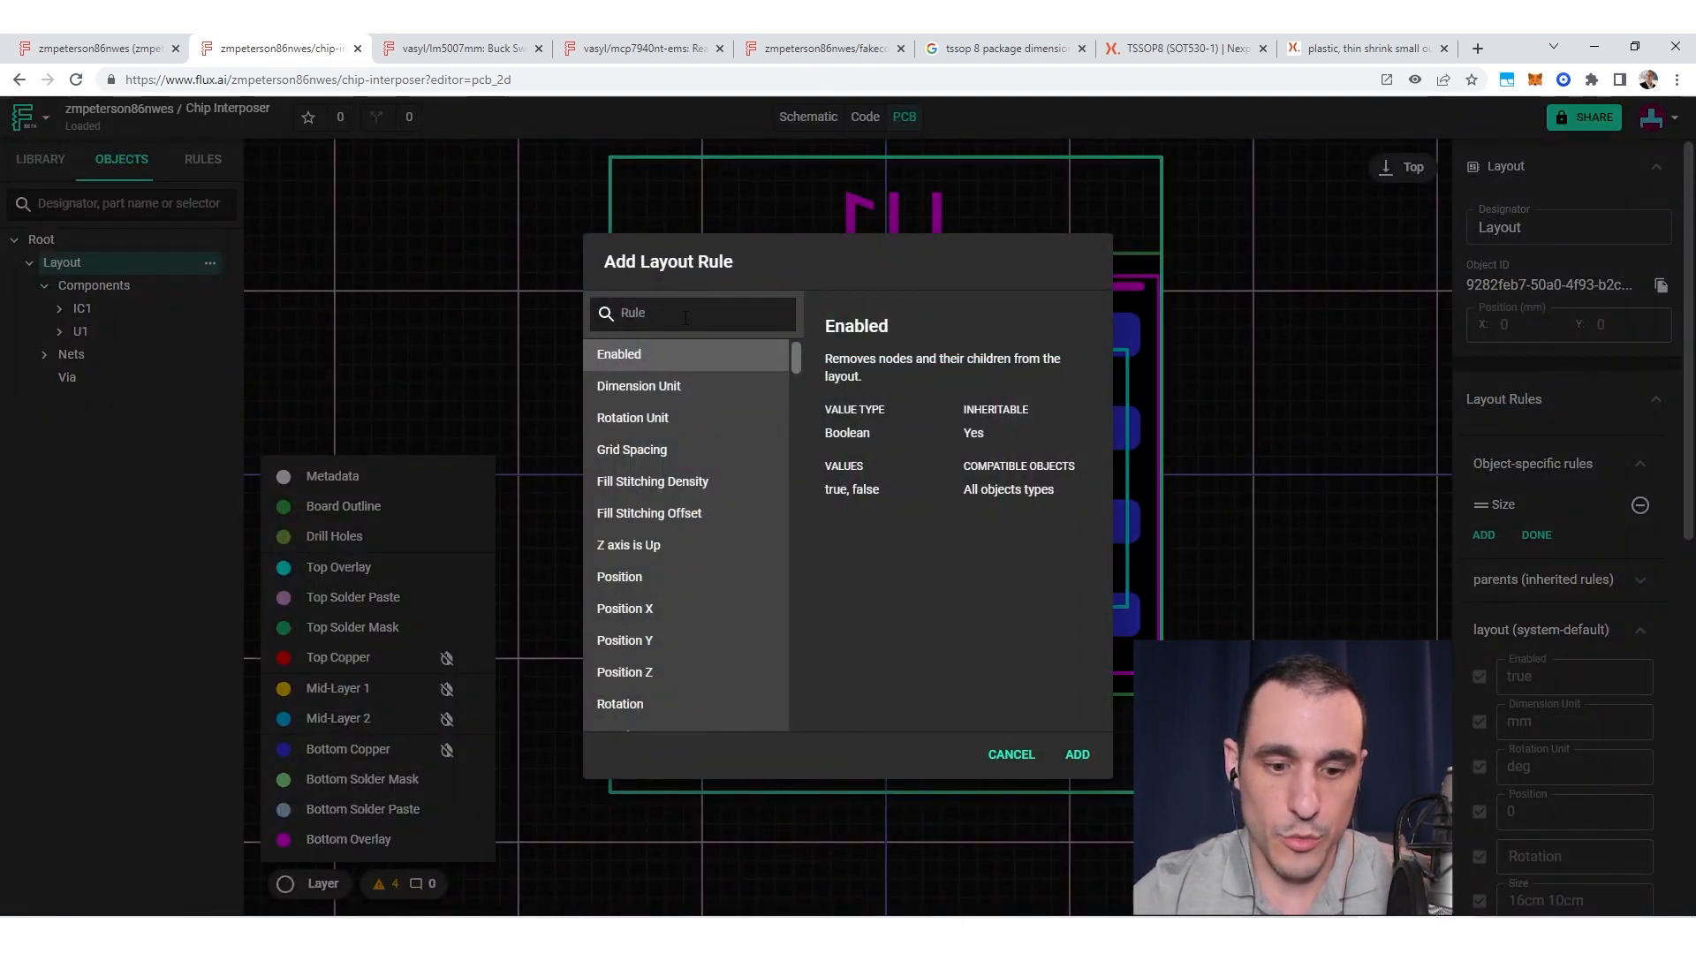
type("stackup")
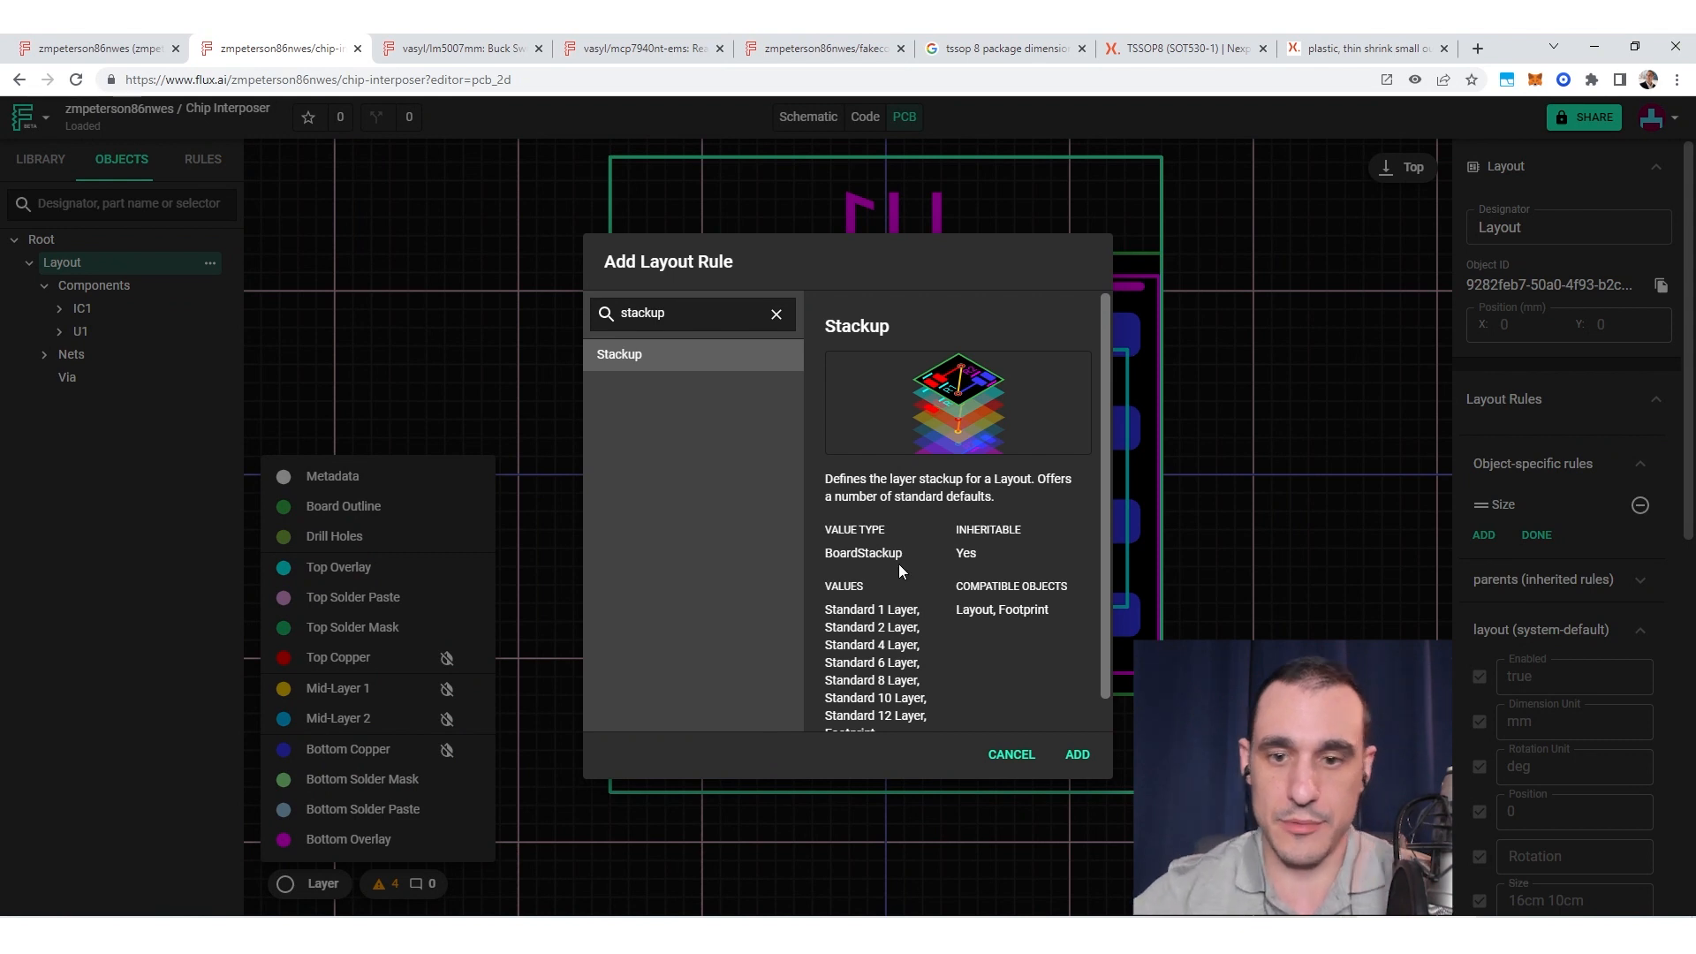
left_click(1078, 754)
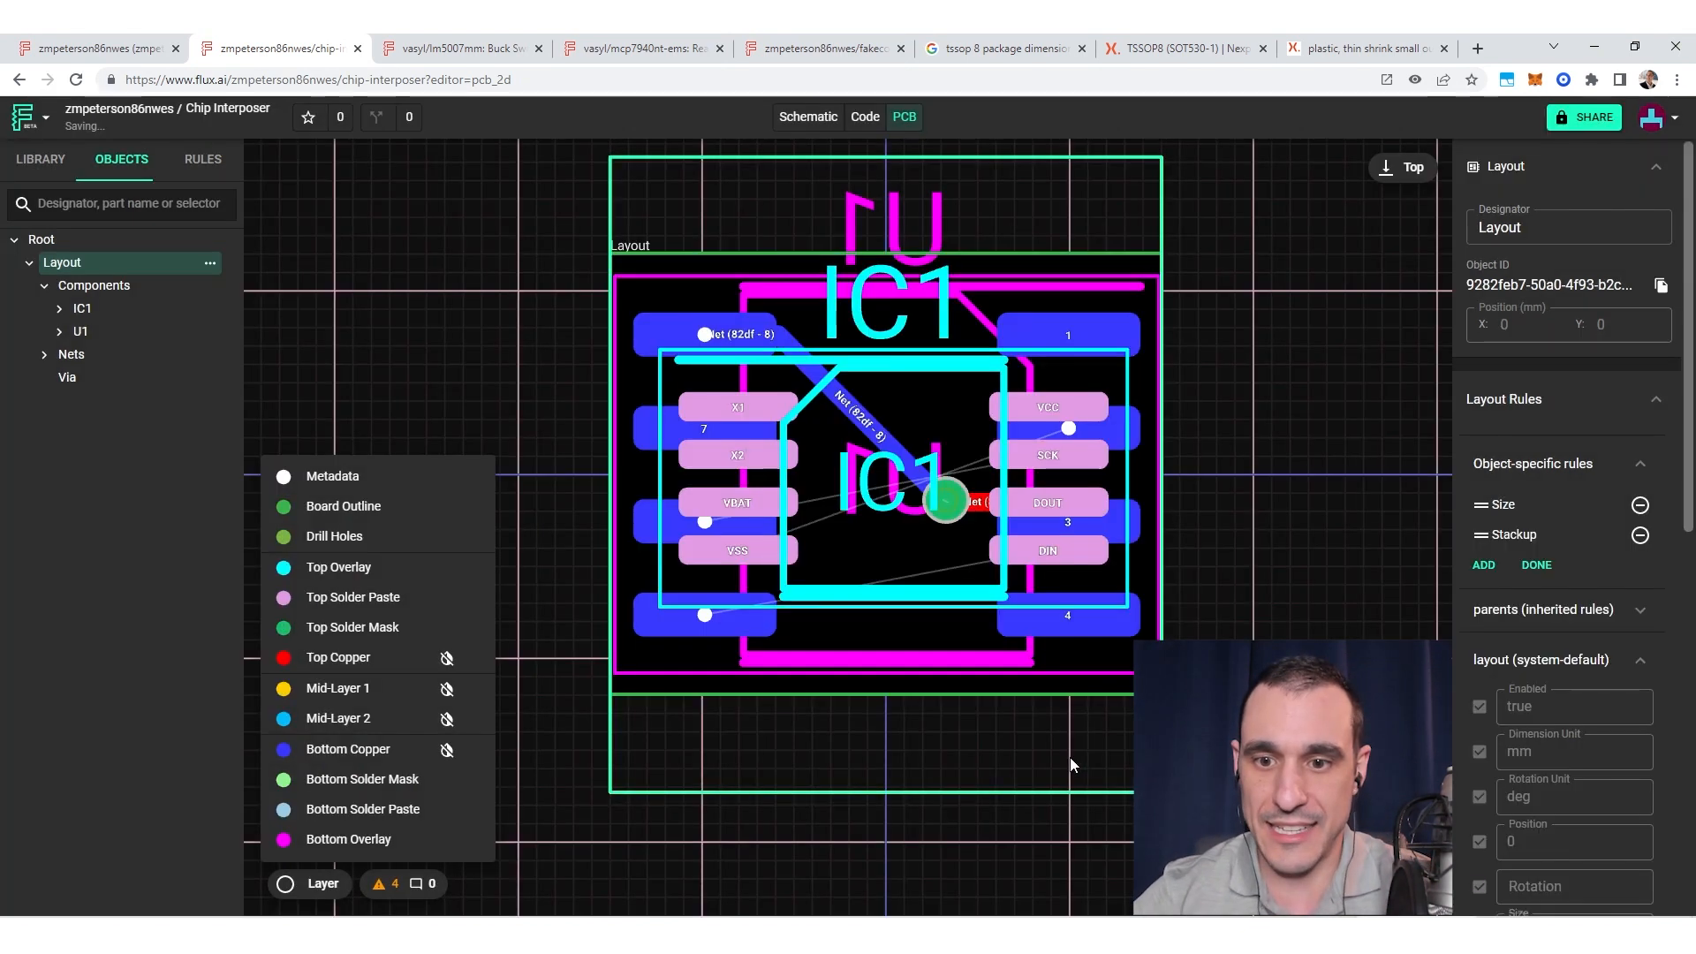
left_click(1536, 565)
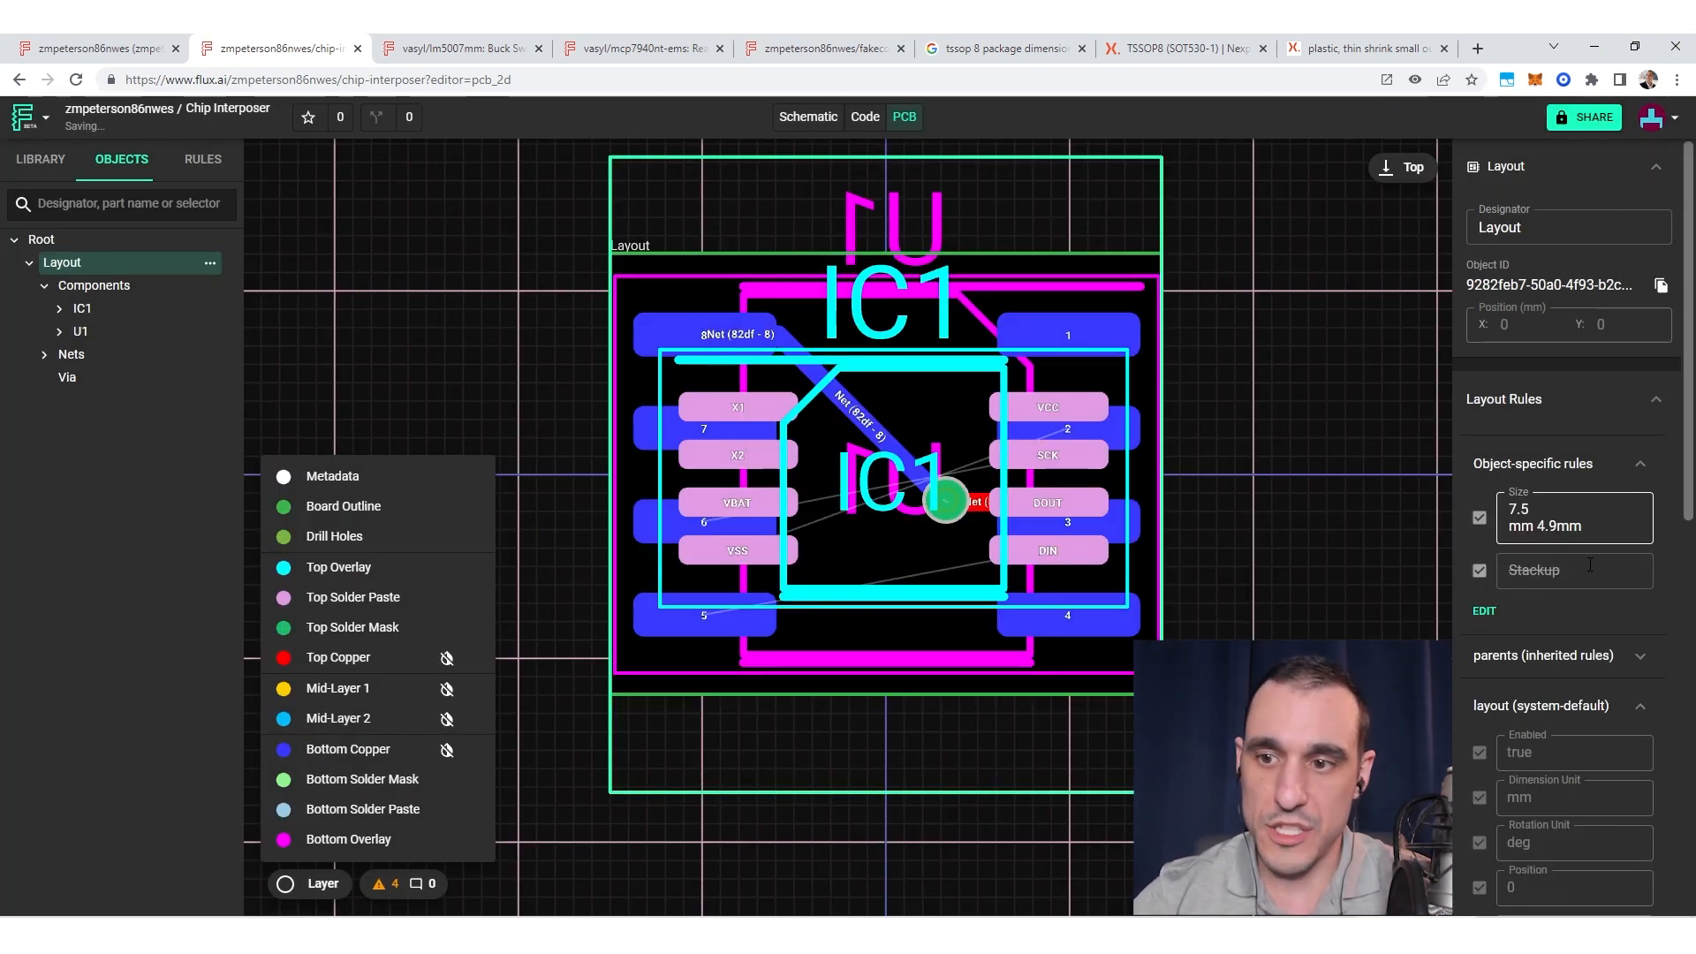
Step: Set the Layout's Stackup rule to Standard 2 Layer
left_click(1581, 572)
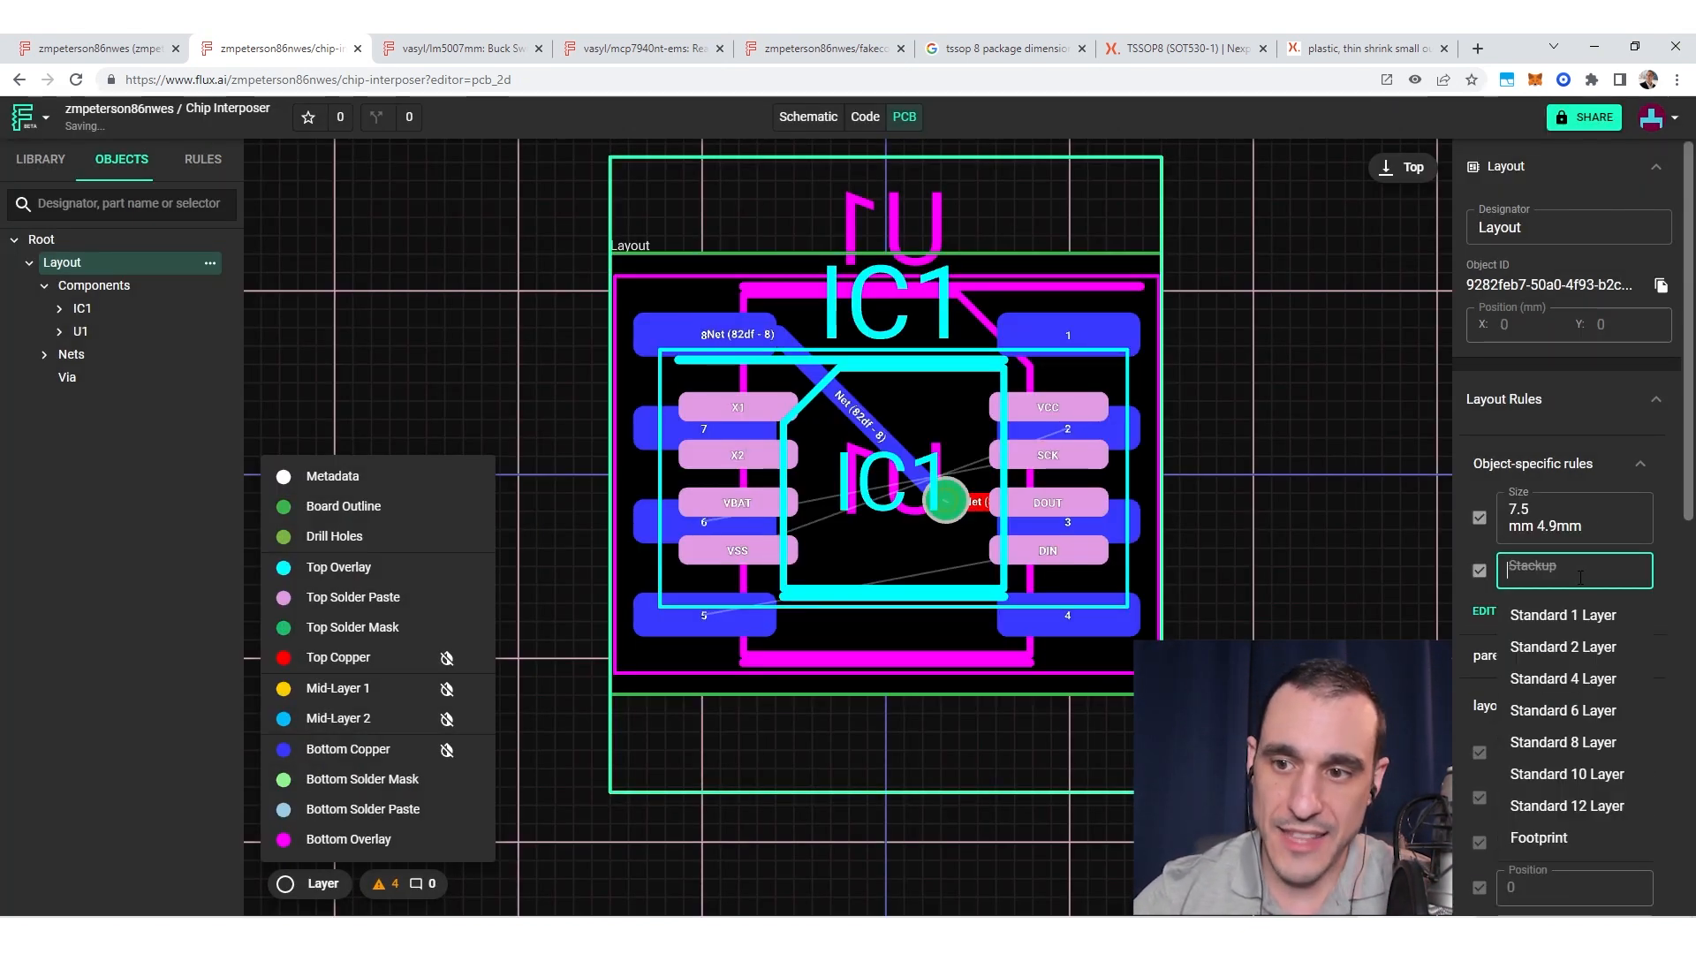
left_click(1577, 650)
left_click(1305, 637)
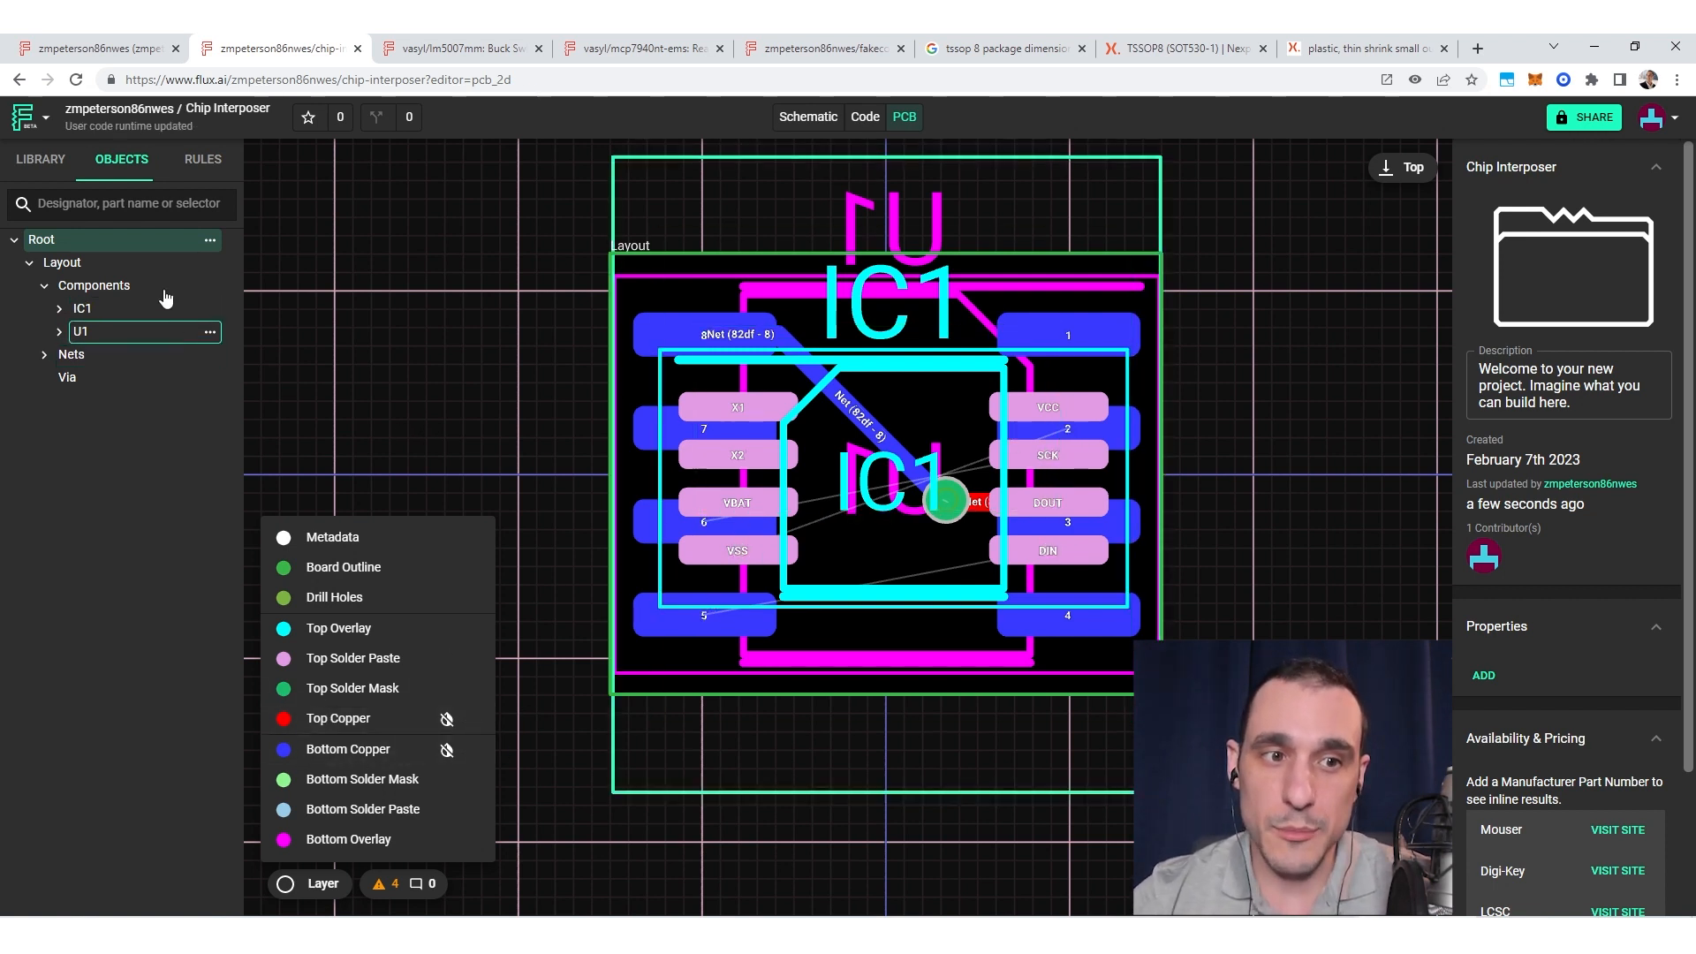
Step: Reselect the Layout object and review the presets available for its Stackup rule
left_click(111, 263)
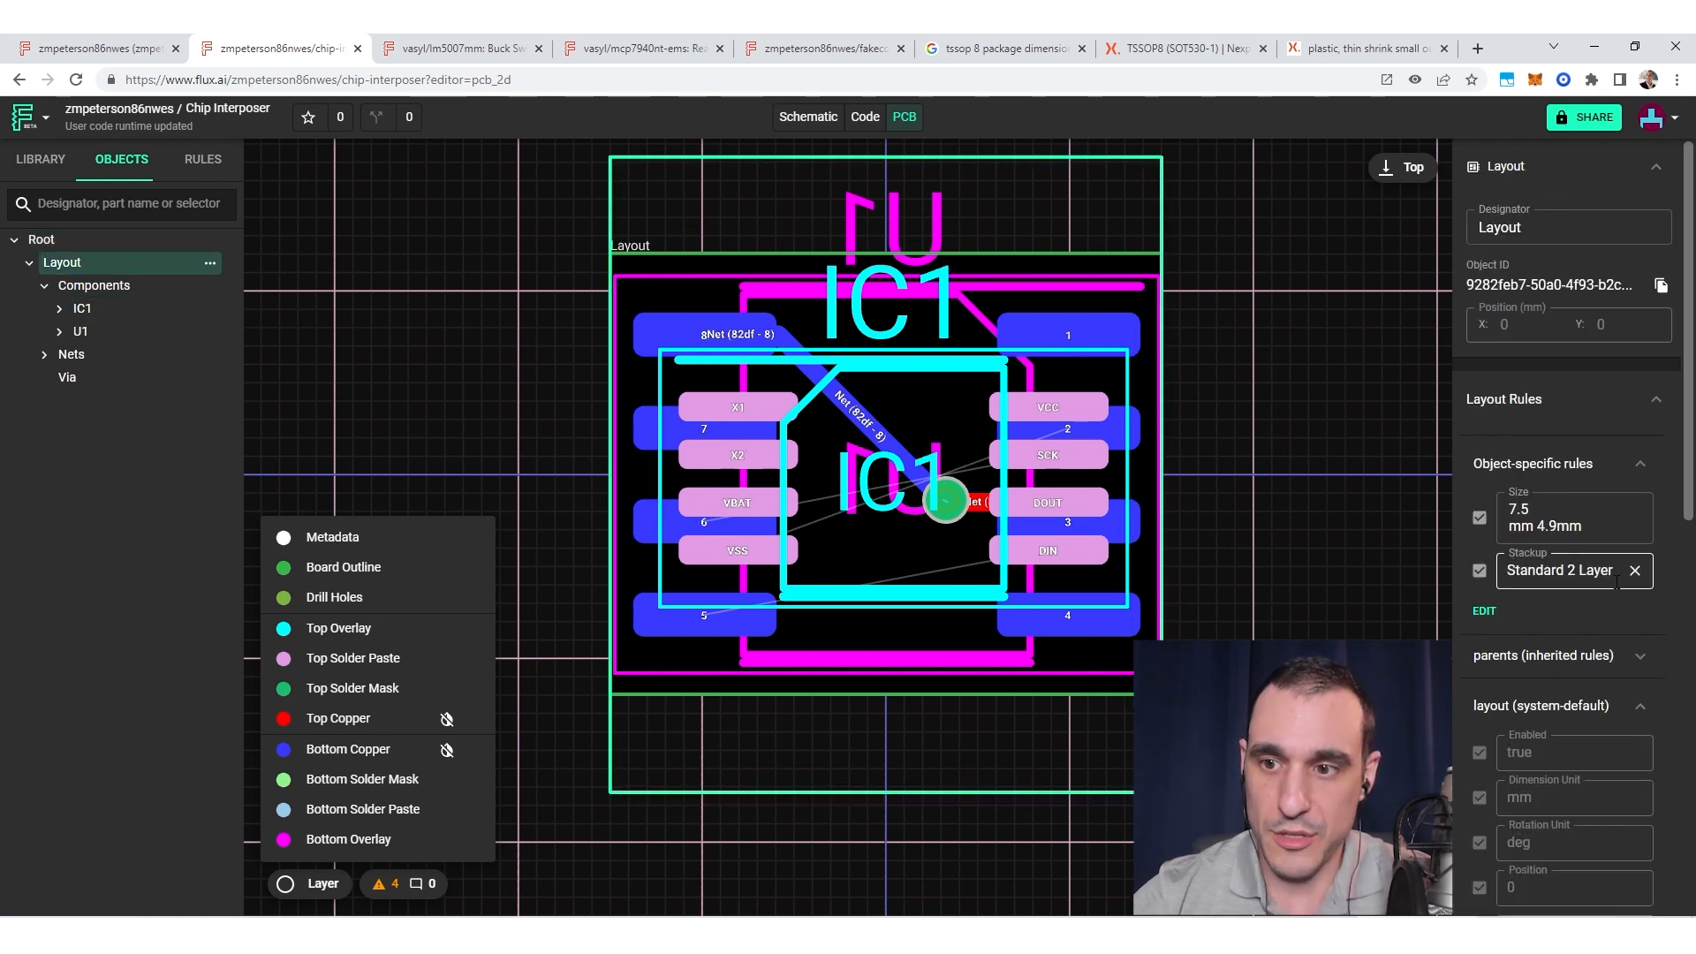
left_click(1538, 574)
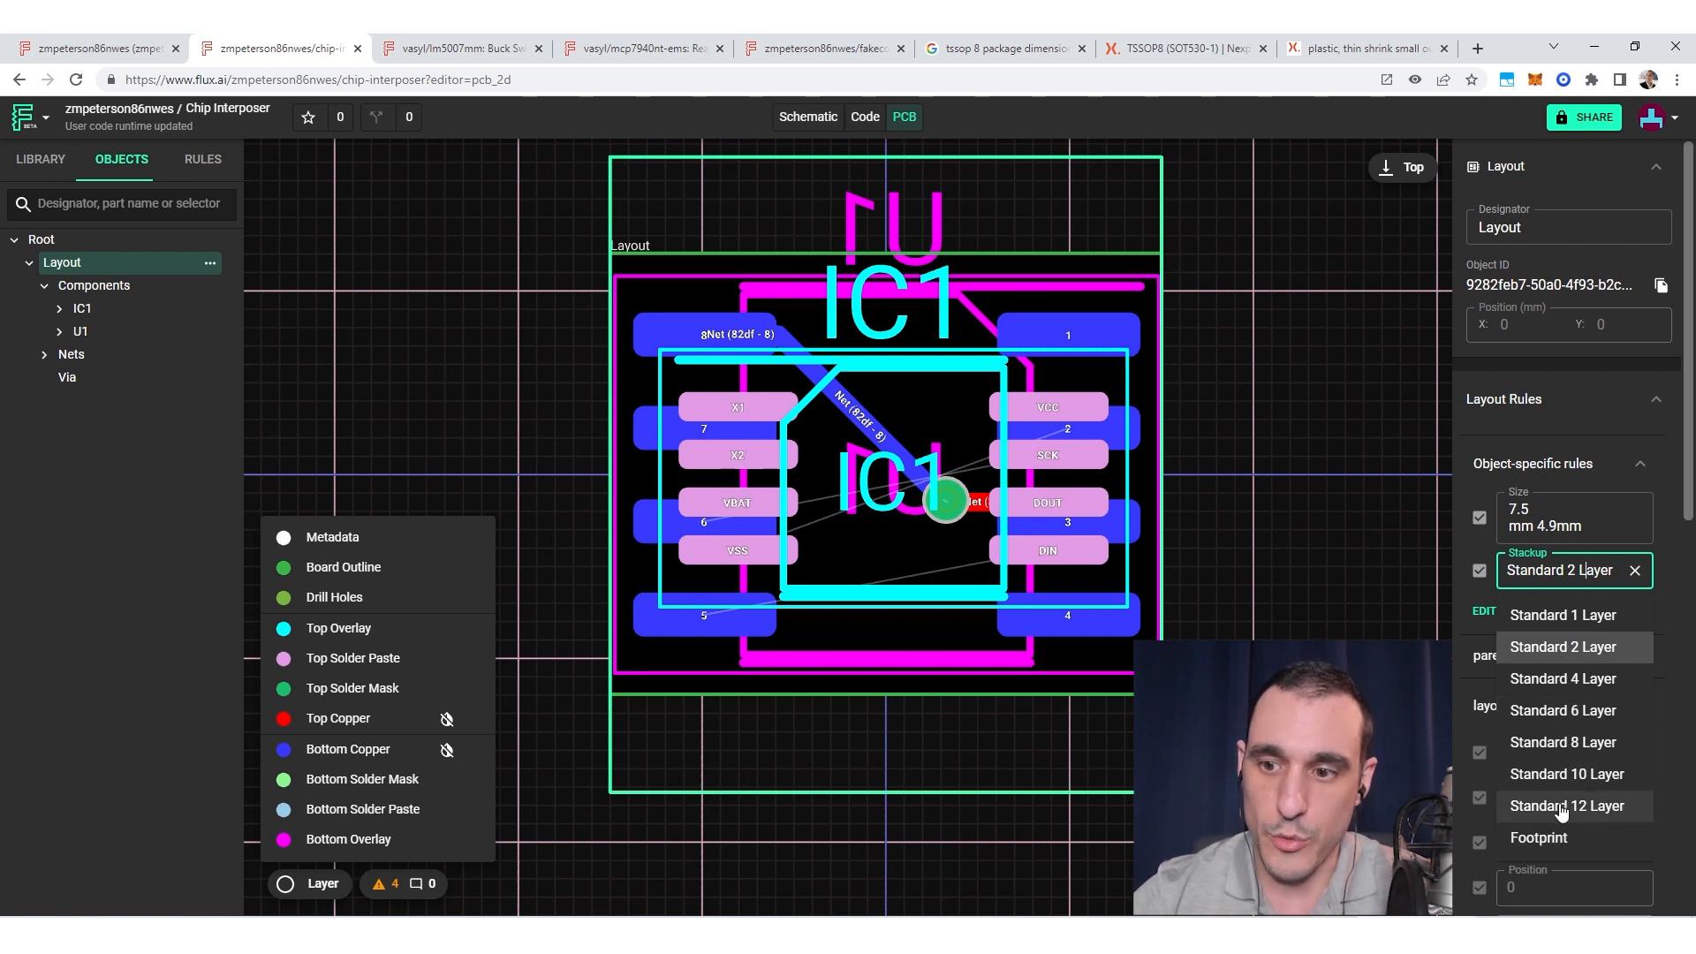
left_click(1328, 628)
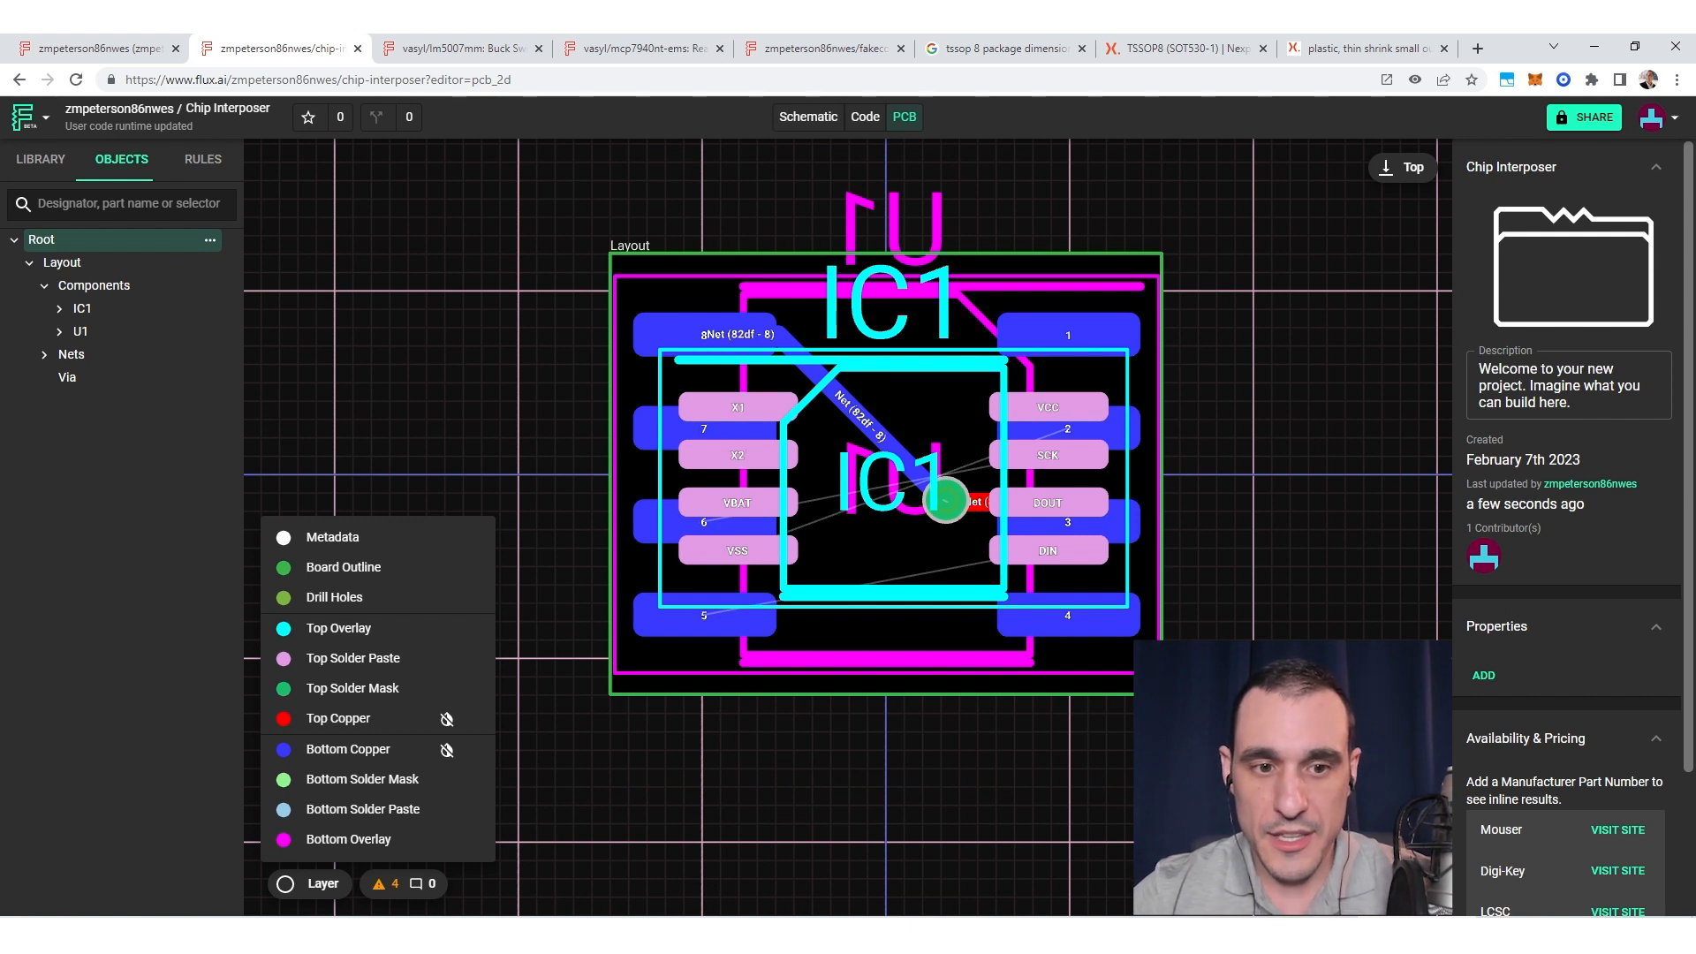
Step: Add a Hole Size layout rule to the via beside IC1's DOUT pad
left_click(945, 500)
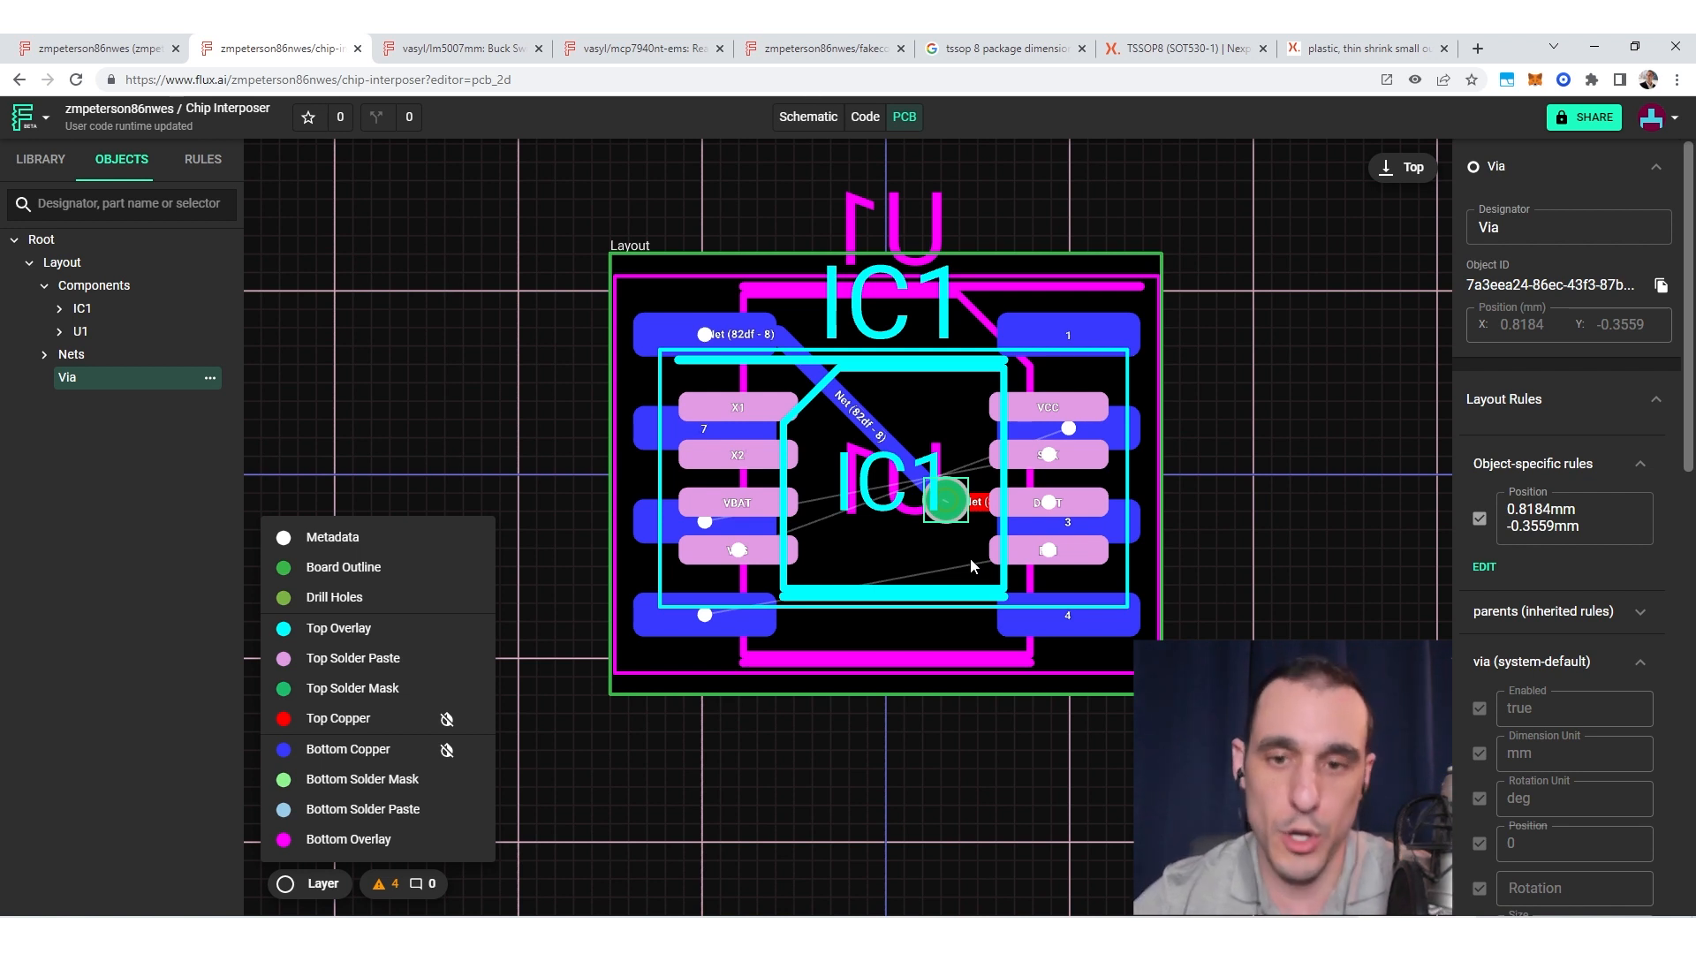
scroll(952, 514, "up", 1)
scroll(1615, 704, "down", 1)
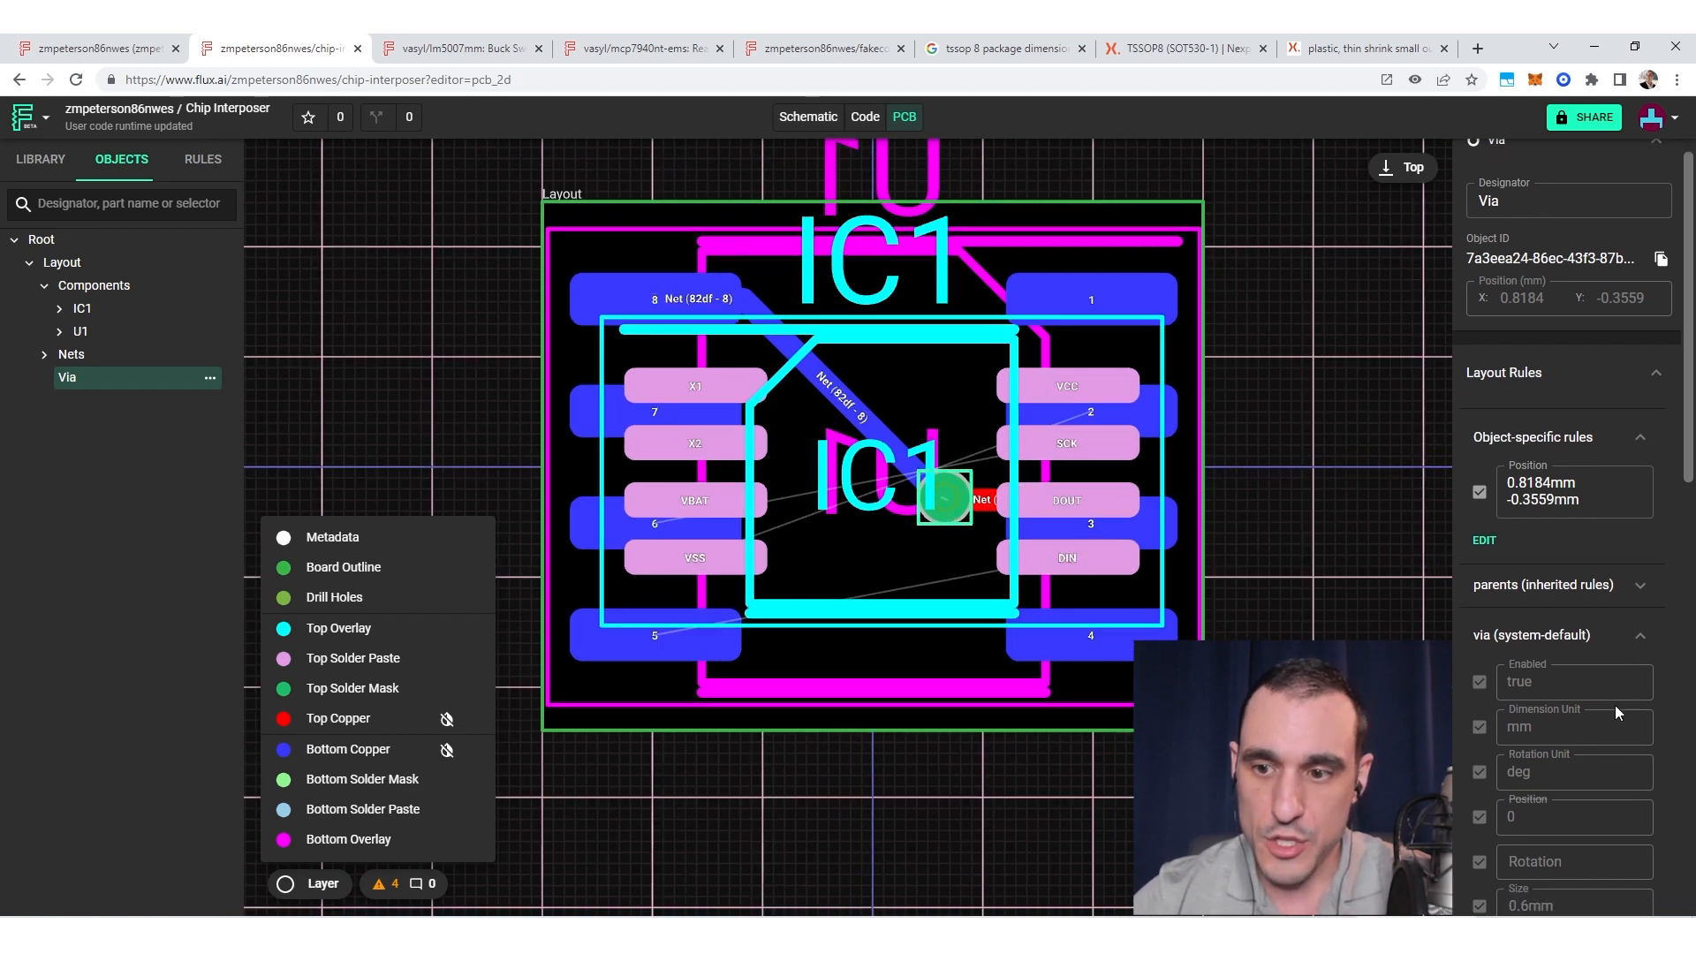
scroll(1615, 705, "down", 4)
scroll(1614, 702, "up", 3)
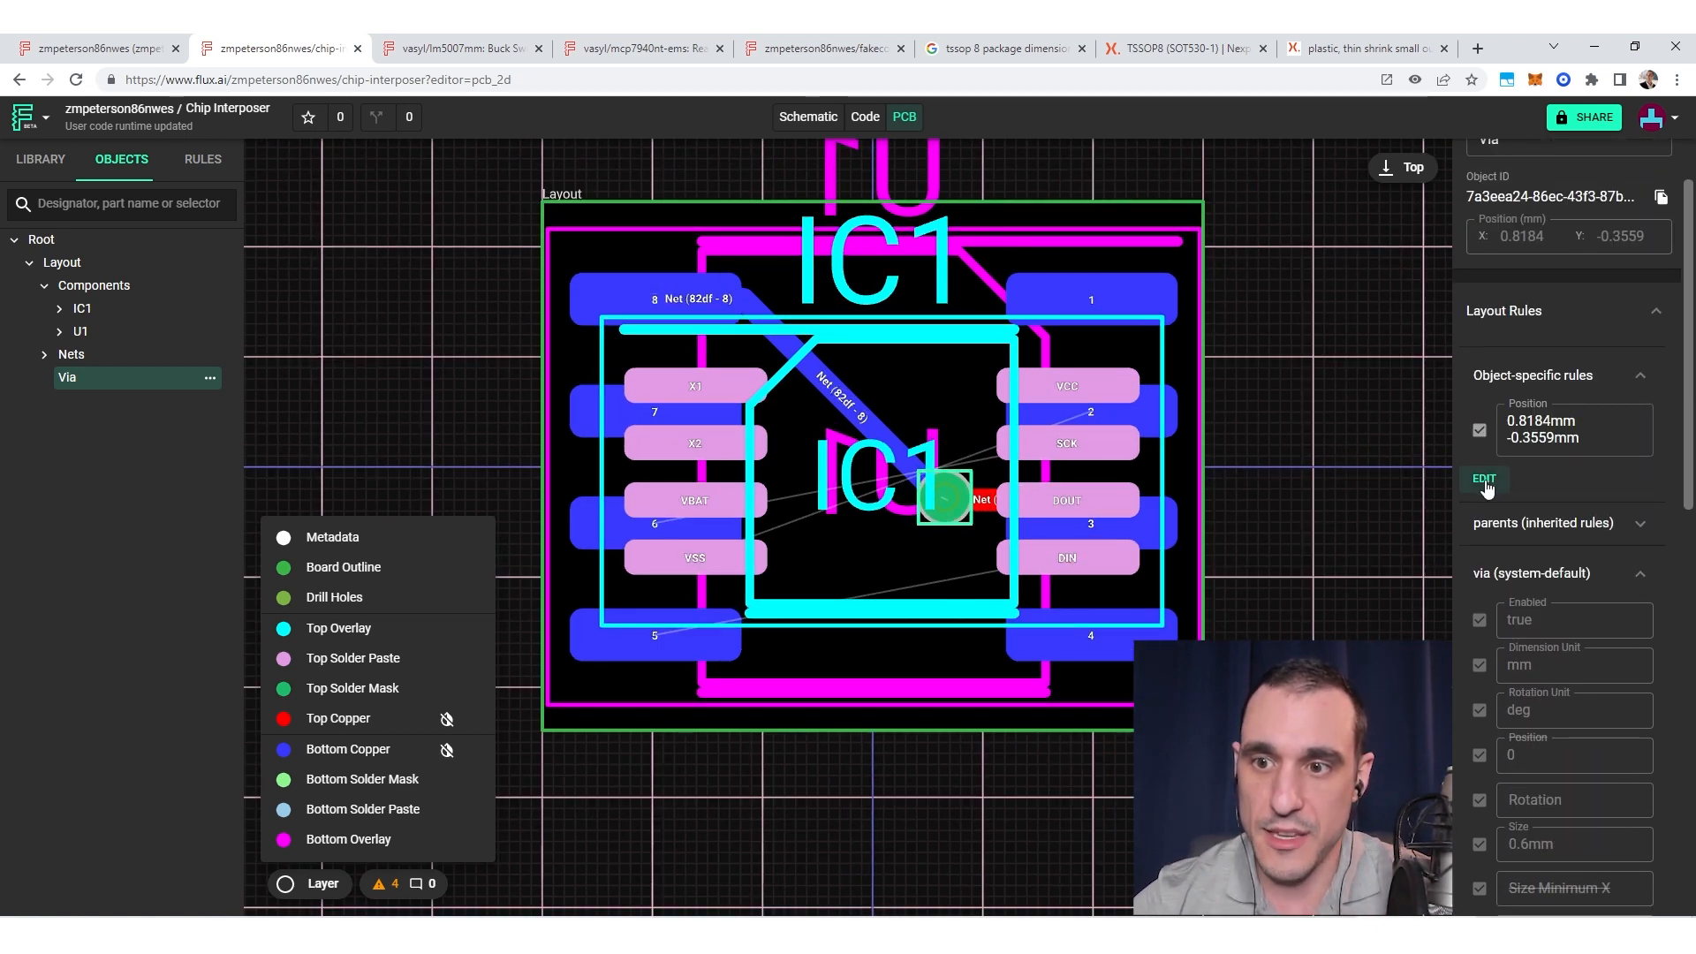
left_click(1486, 482)
left_click(1485, 448)
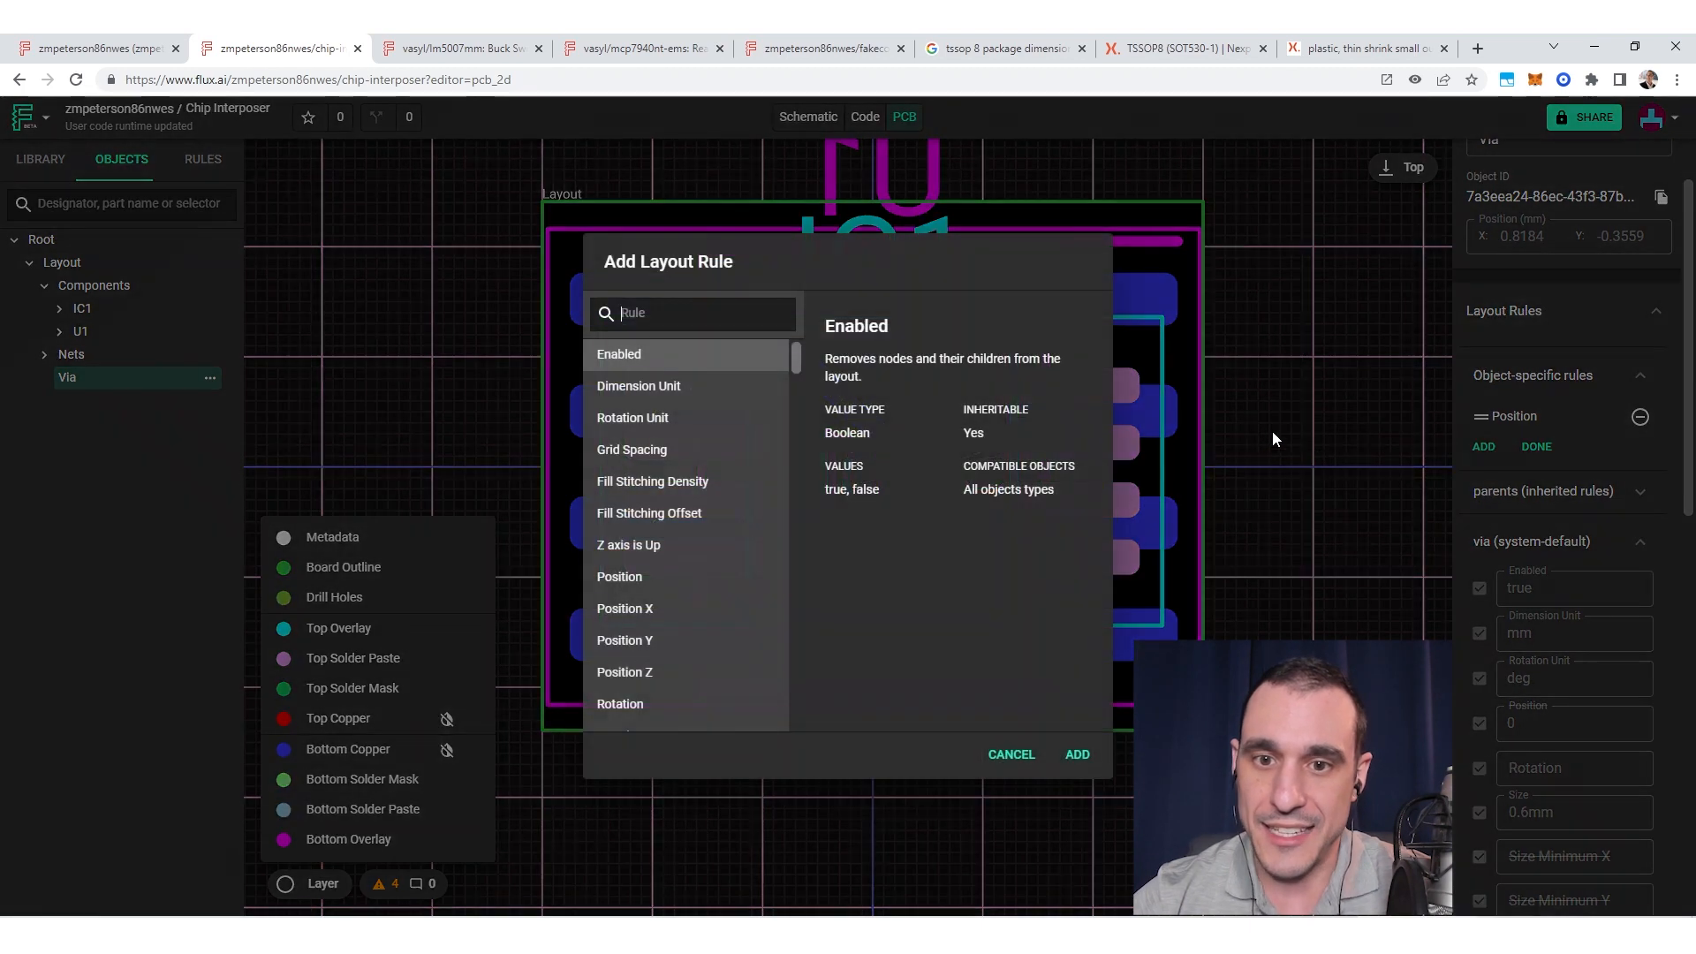
type("hole")
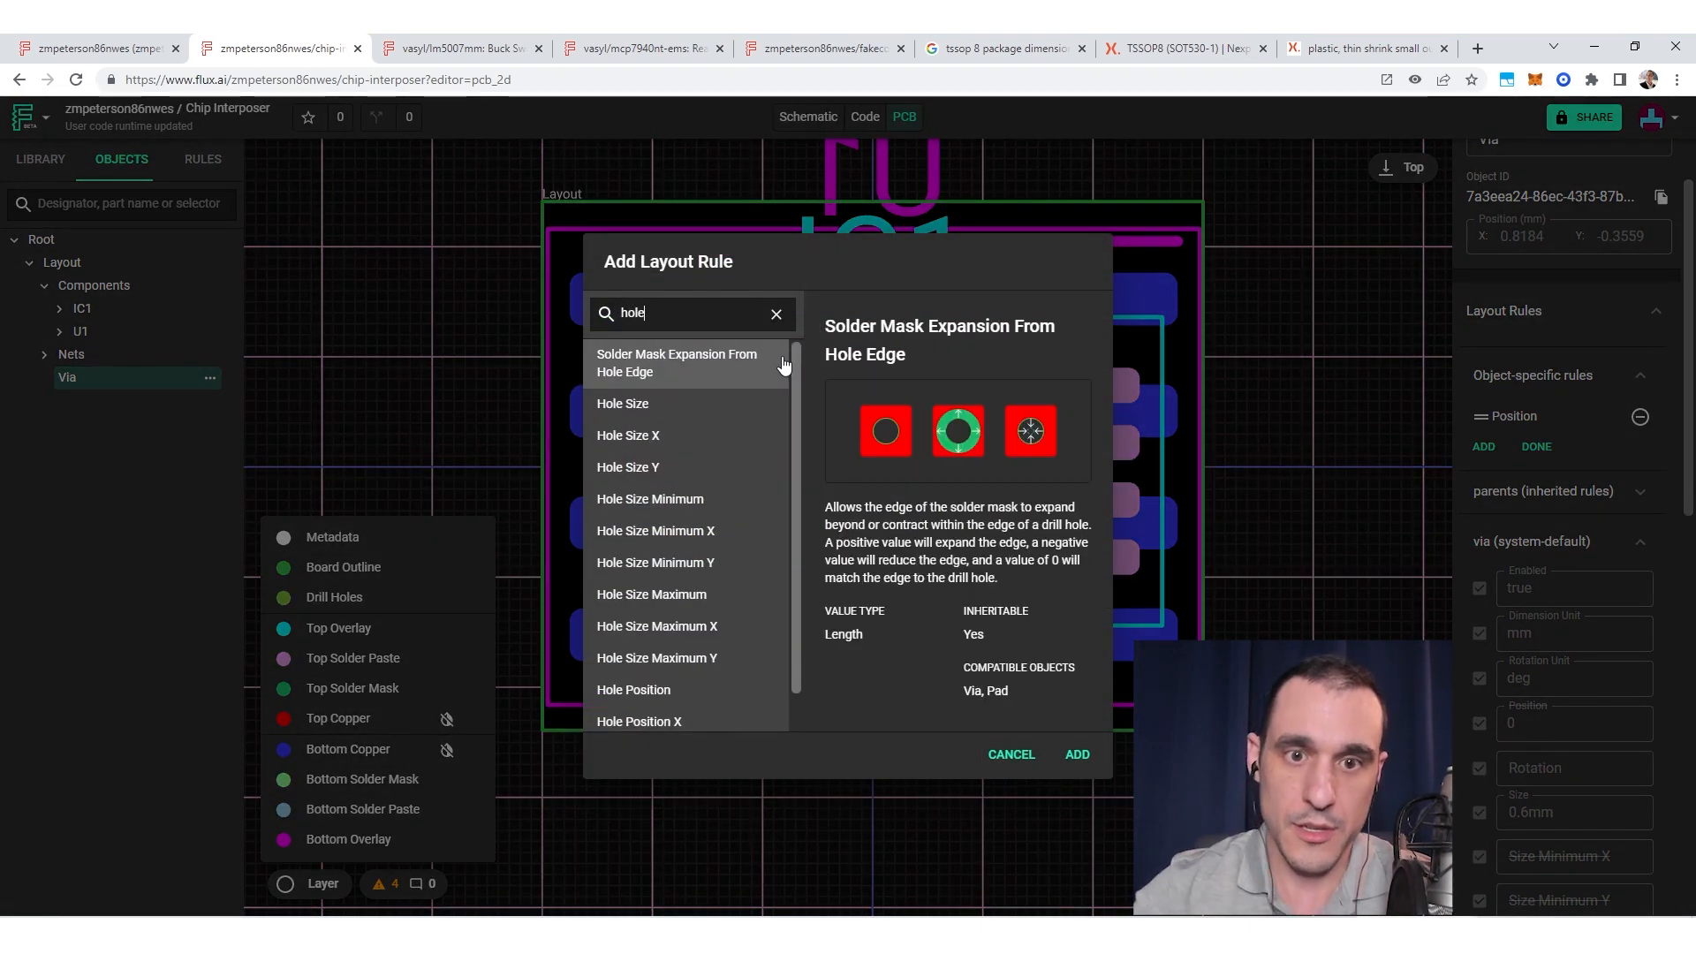
left_click(644, 404)
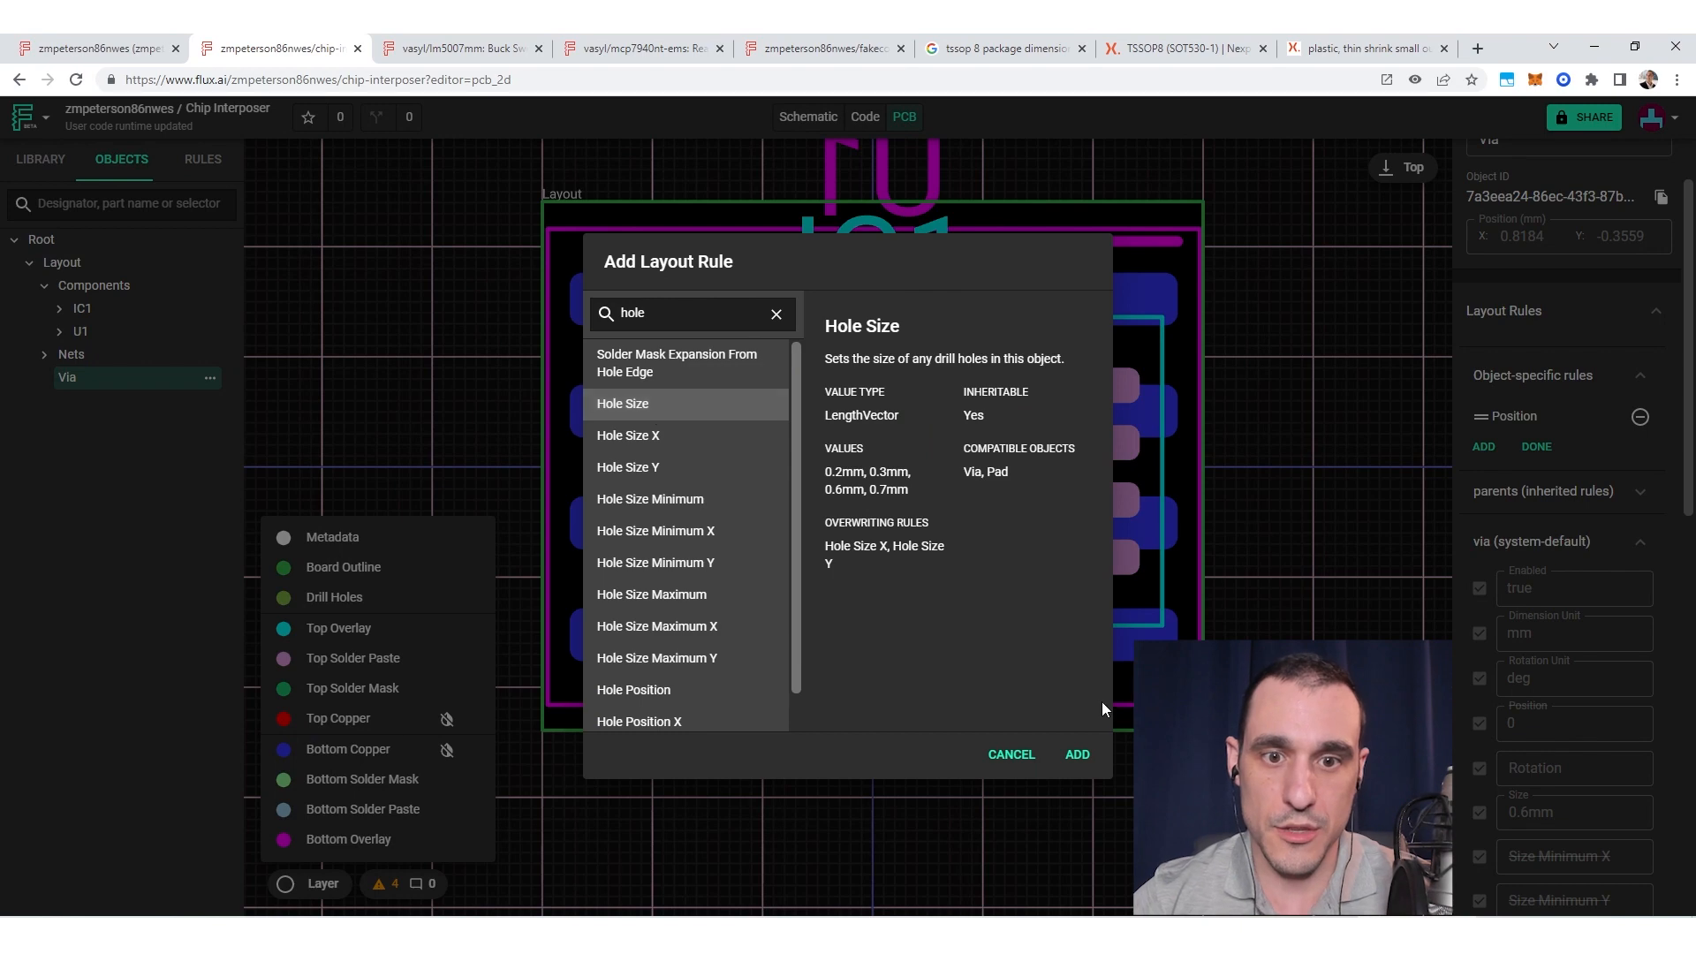
left_click(1078, 755)
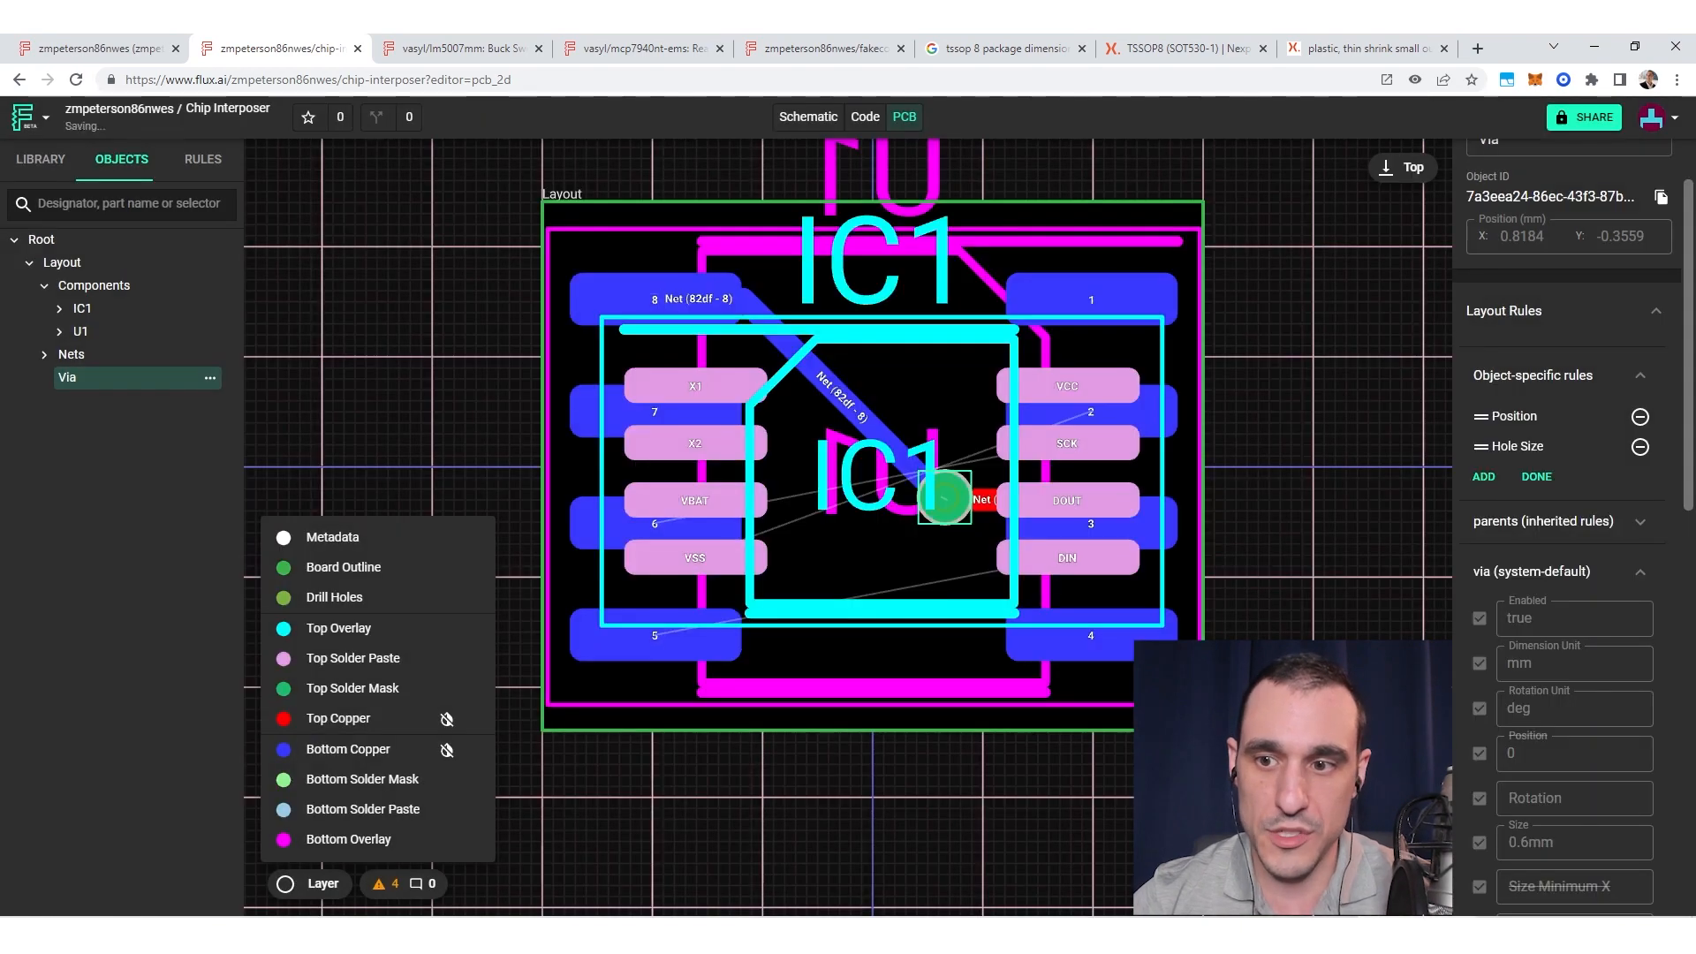
left_click(1530, 486)
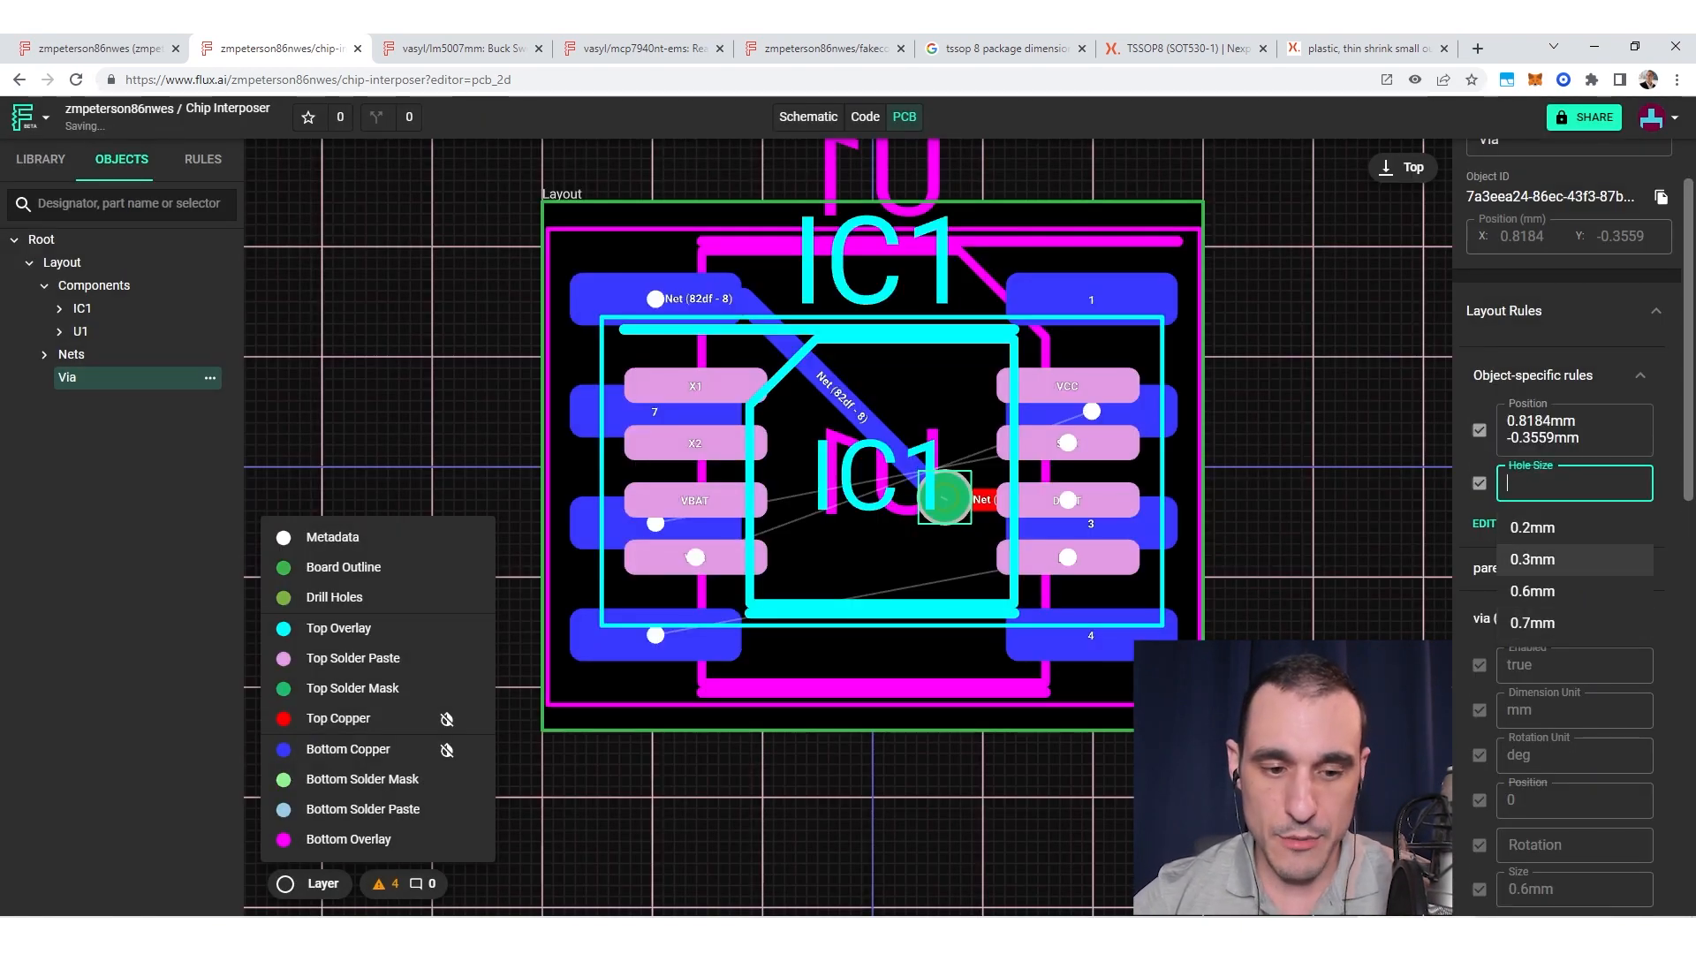
Step: Set the via's Hole Size to 14 mil
type("14")
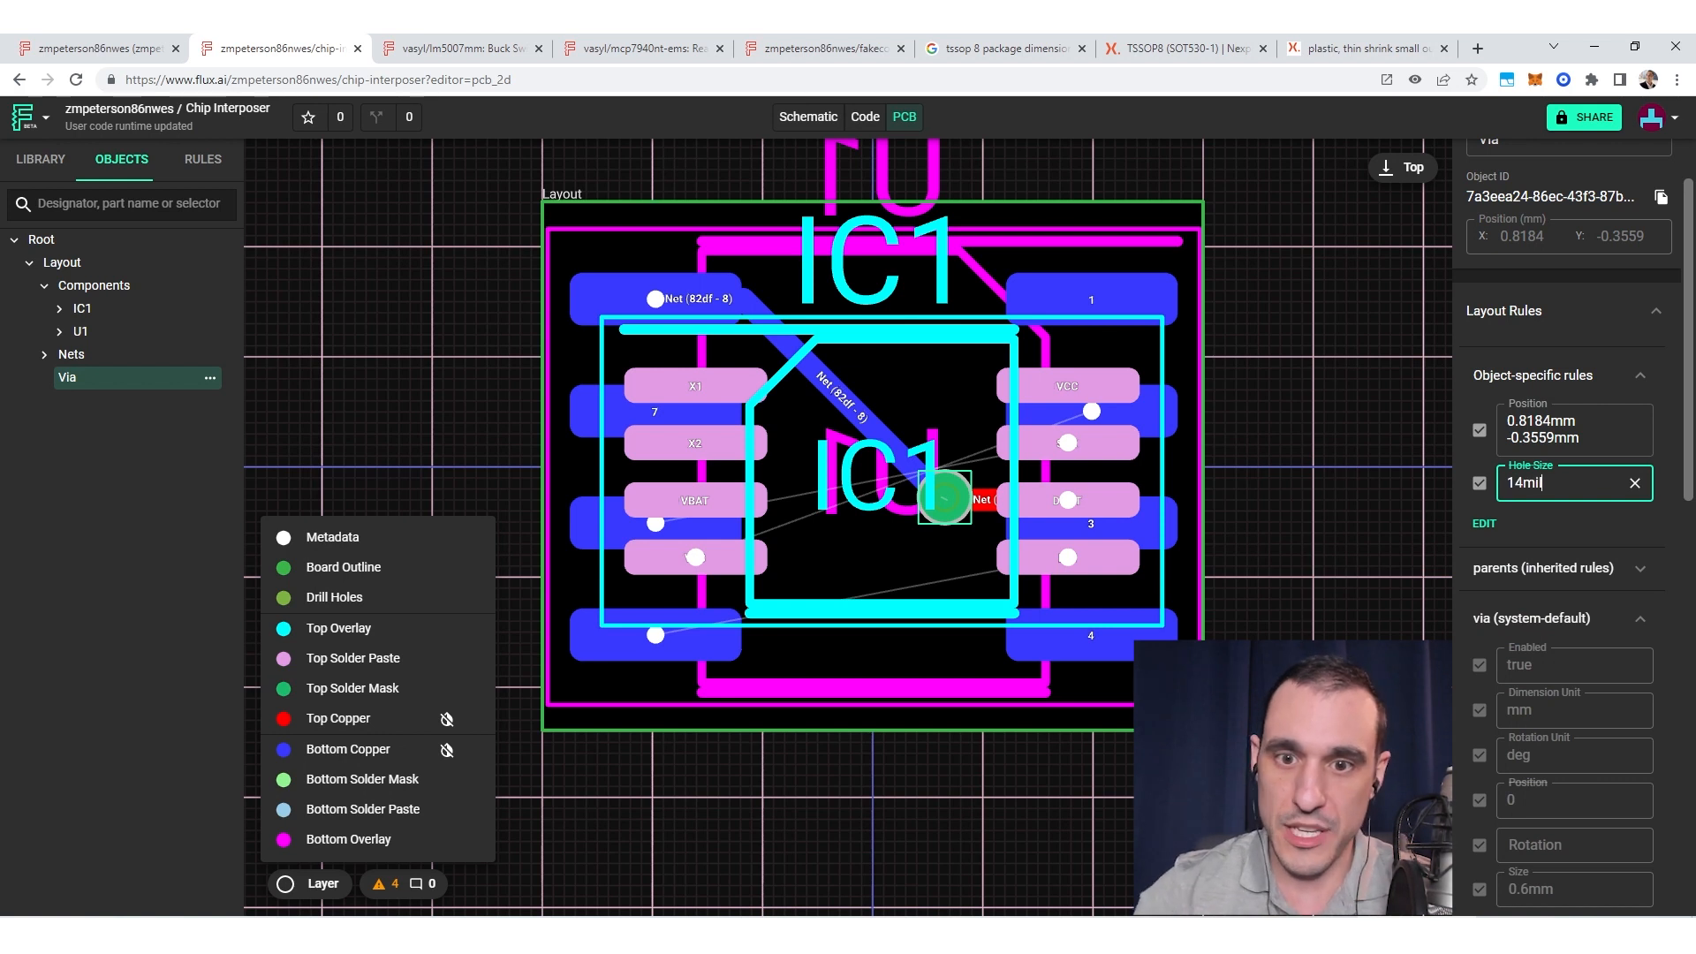
type("mil")
left_click(1231, 506)
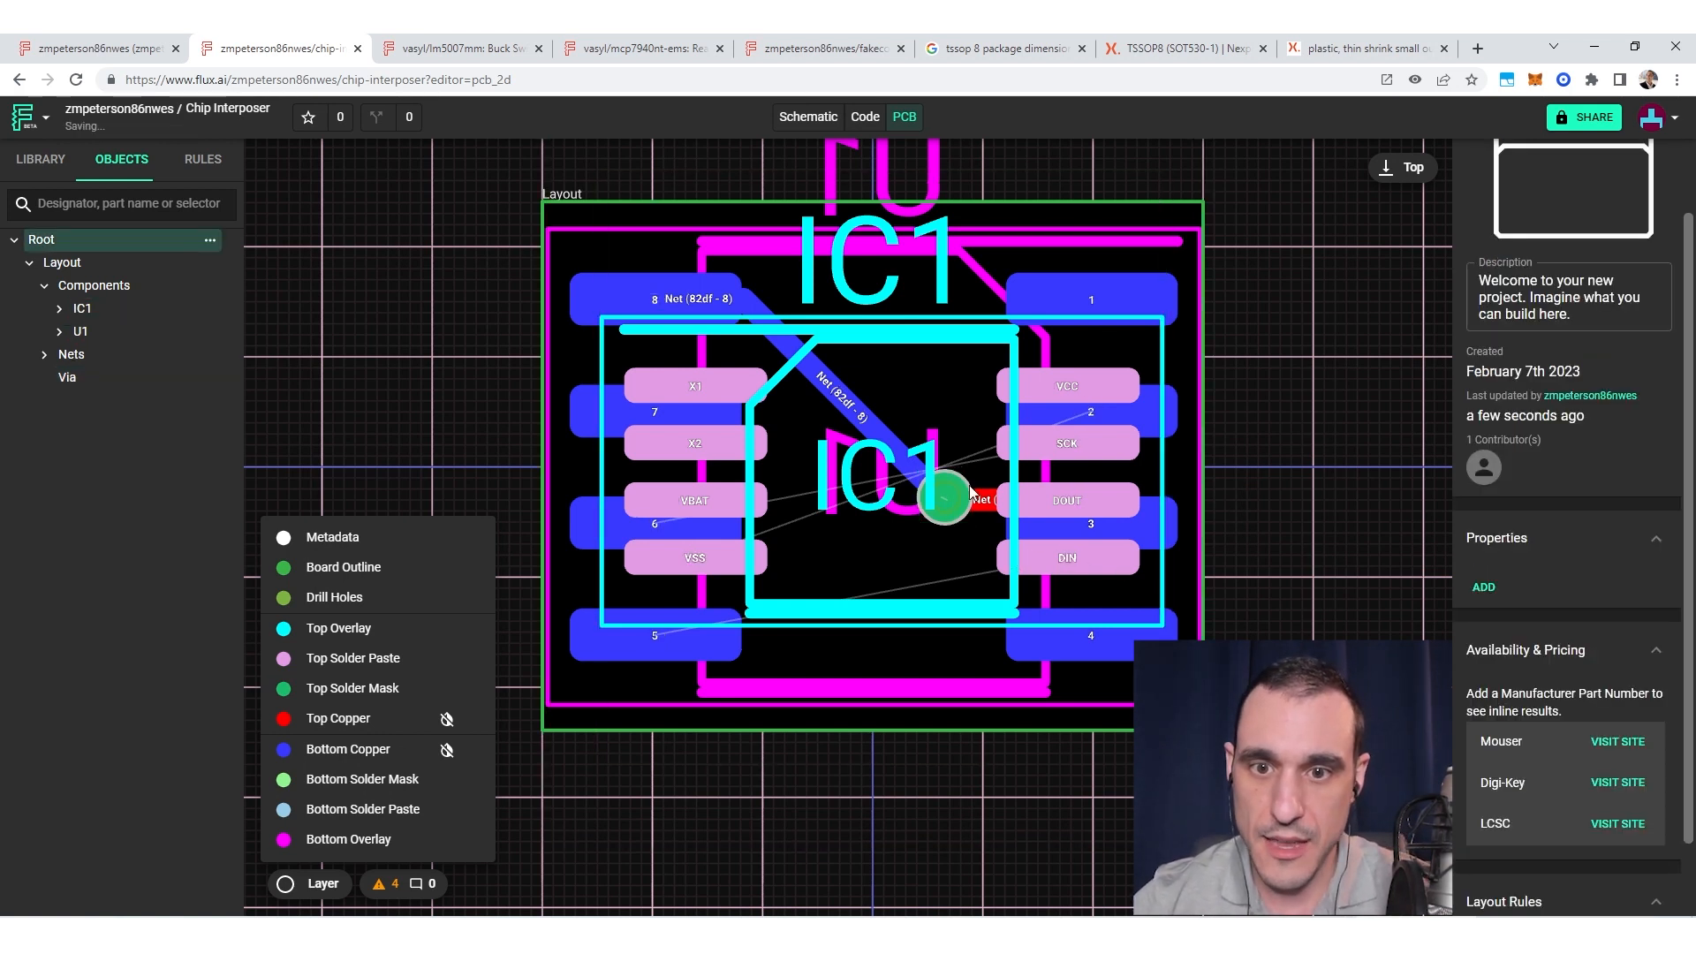
Step: Add a Size layout rule to the same via
left_click(944, 519)
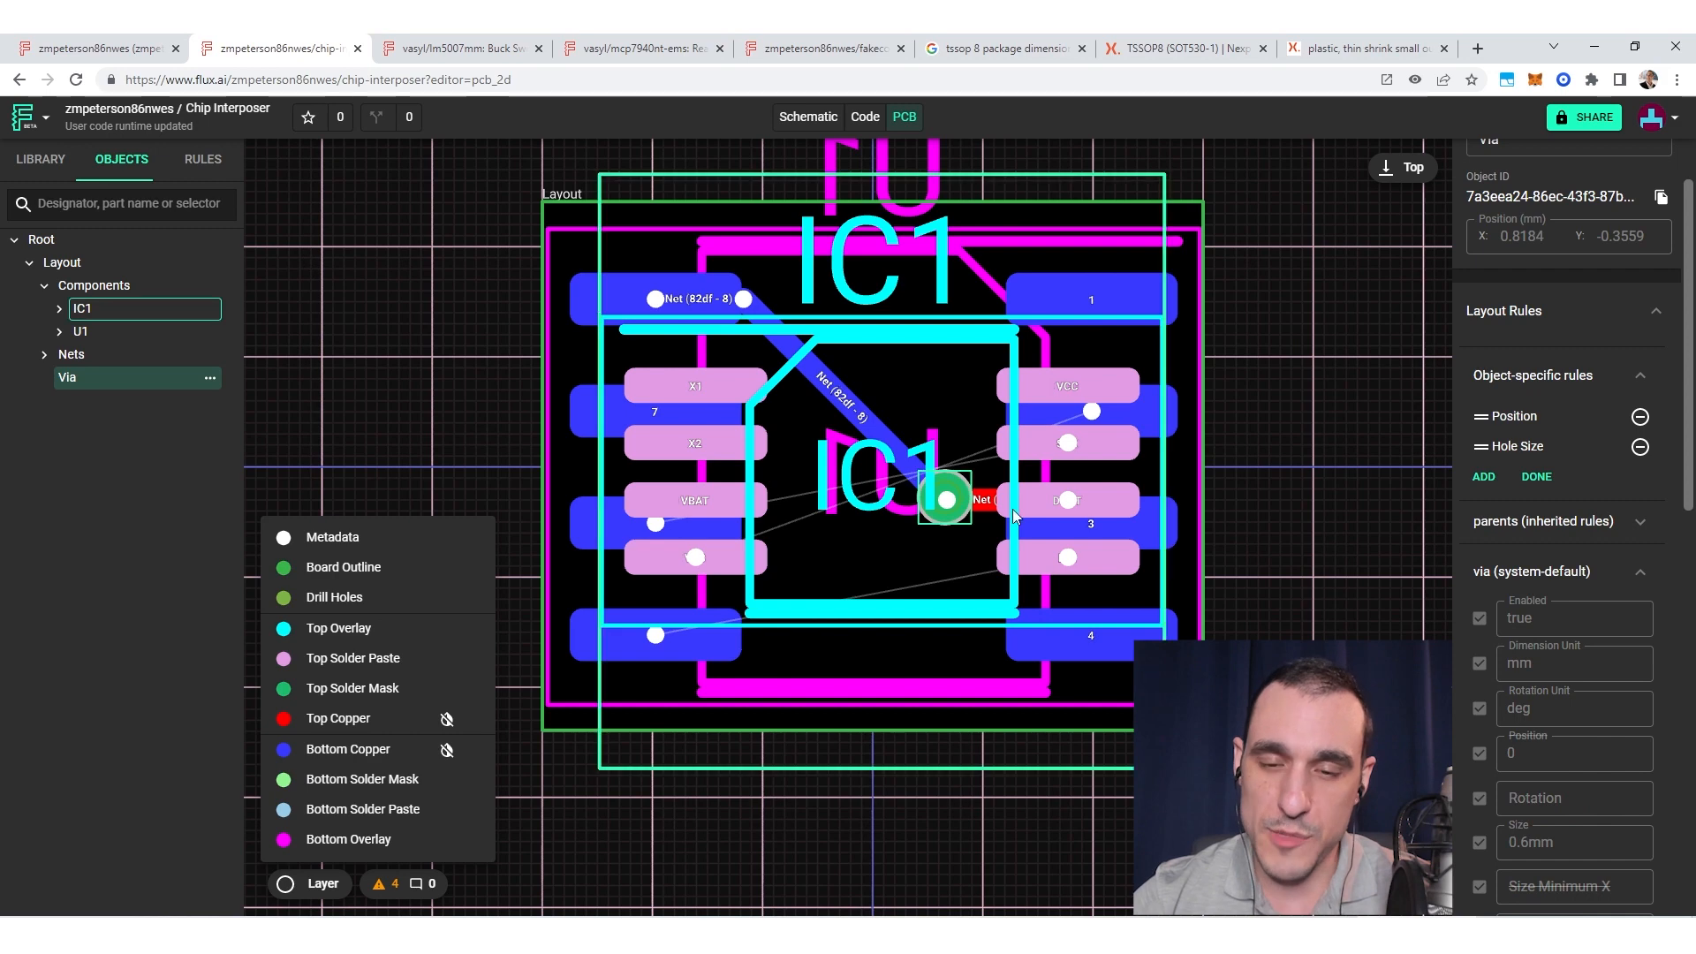
left_click(1485, 478)
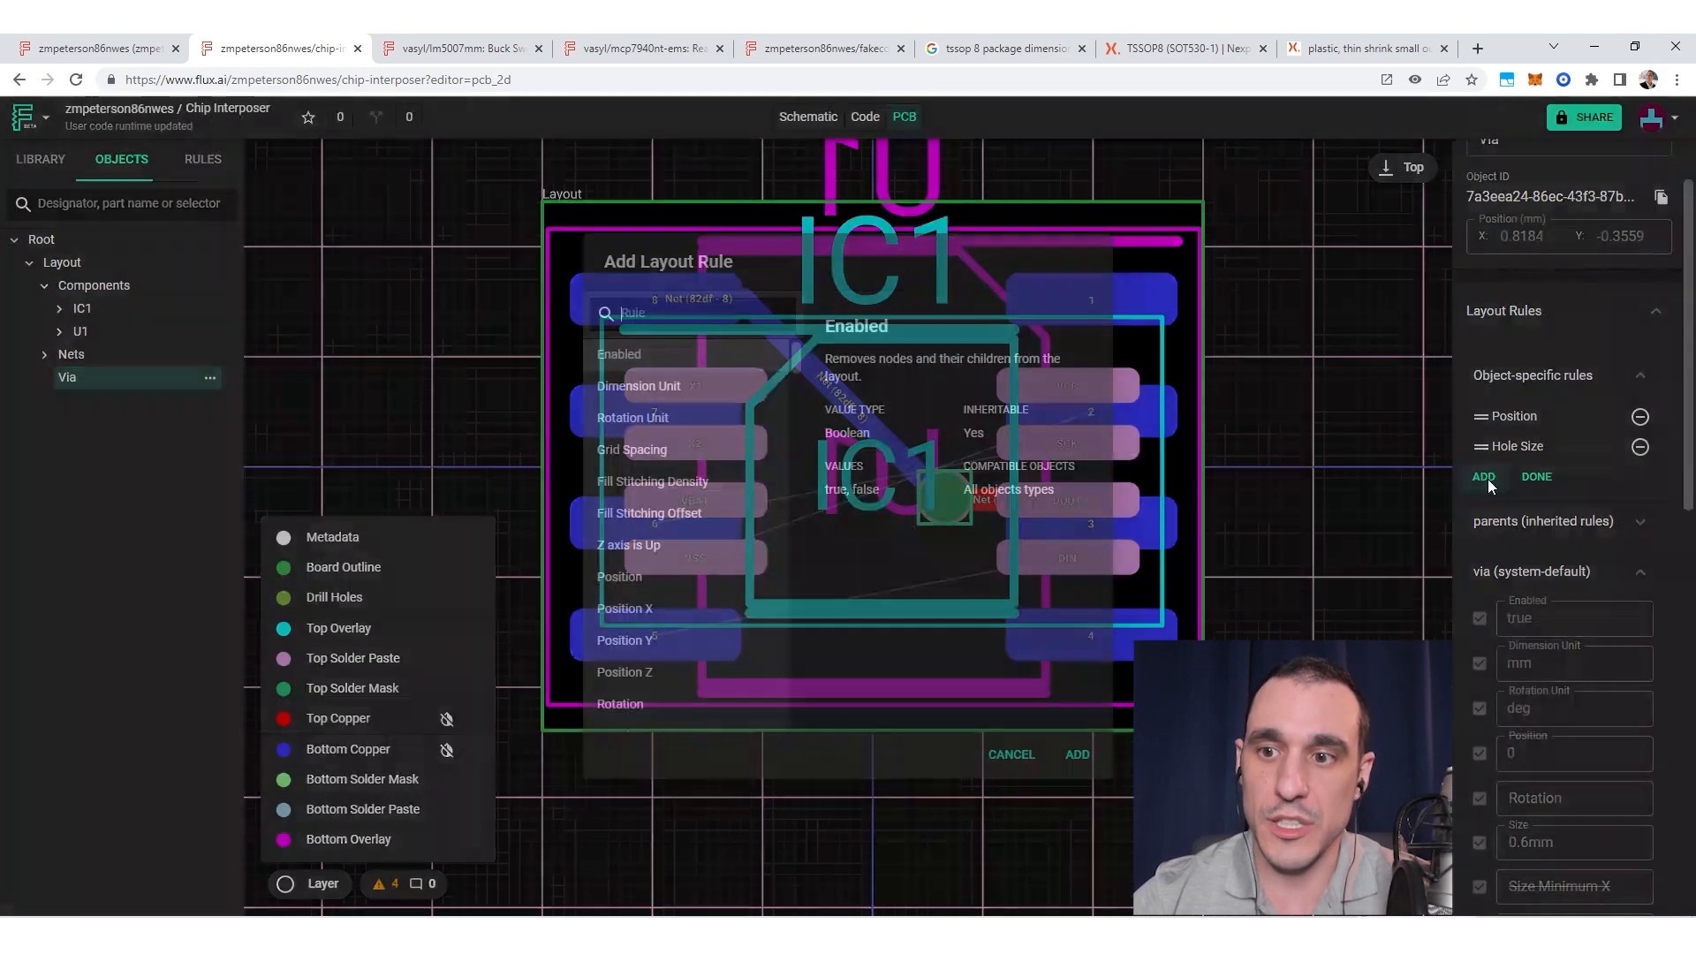
type("size")
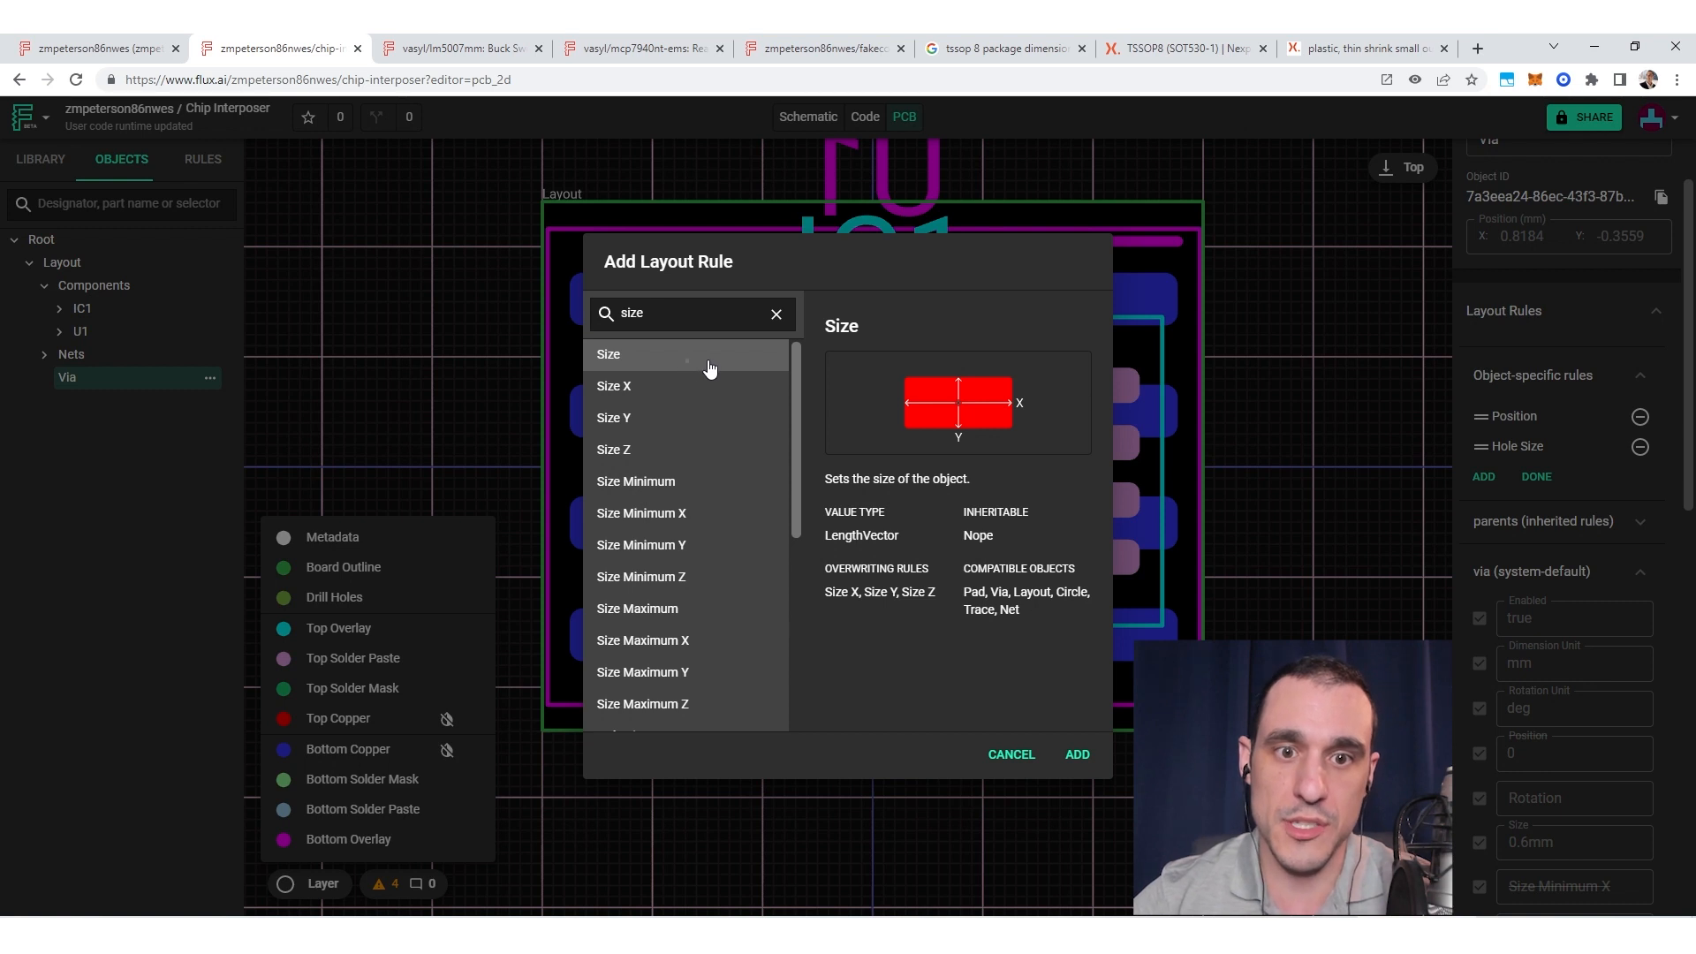
left_click(702, 362)
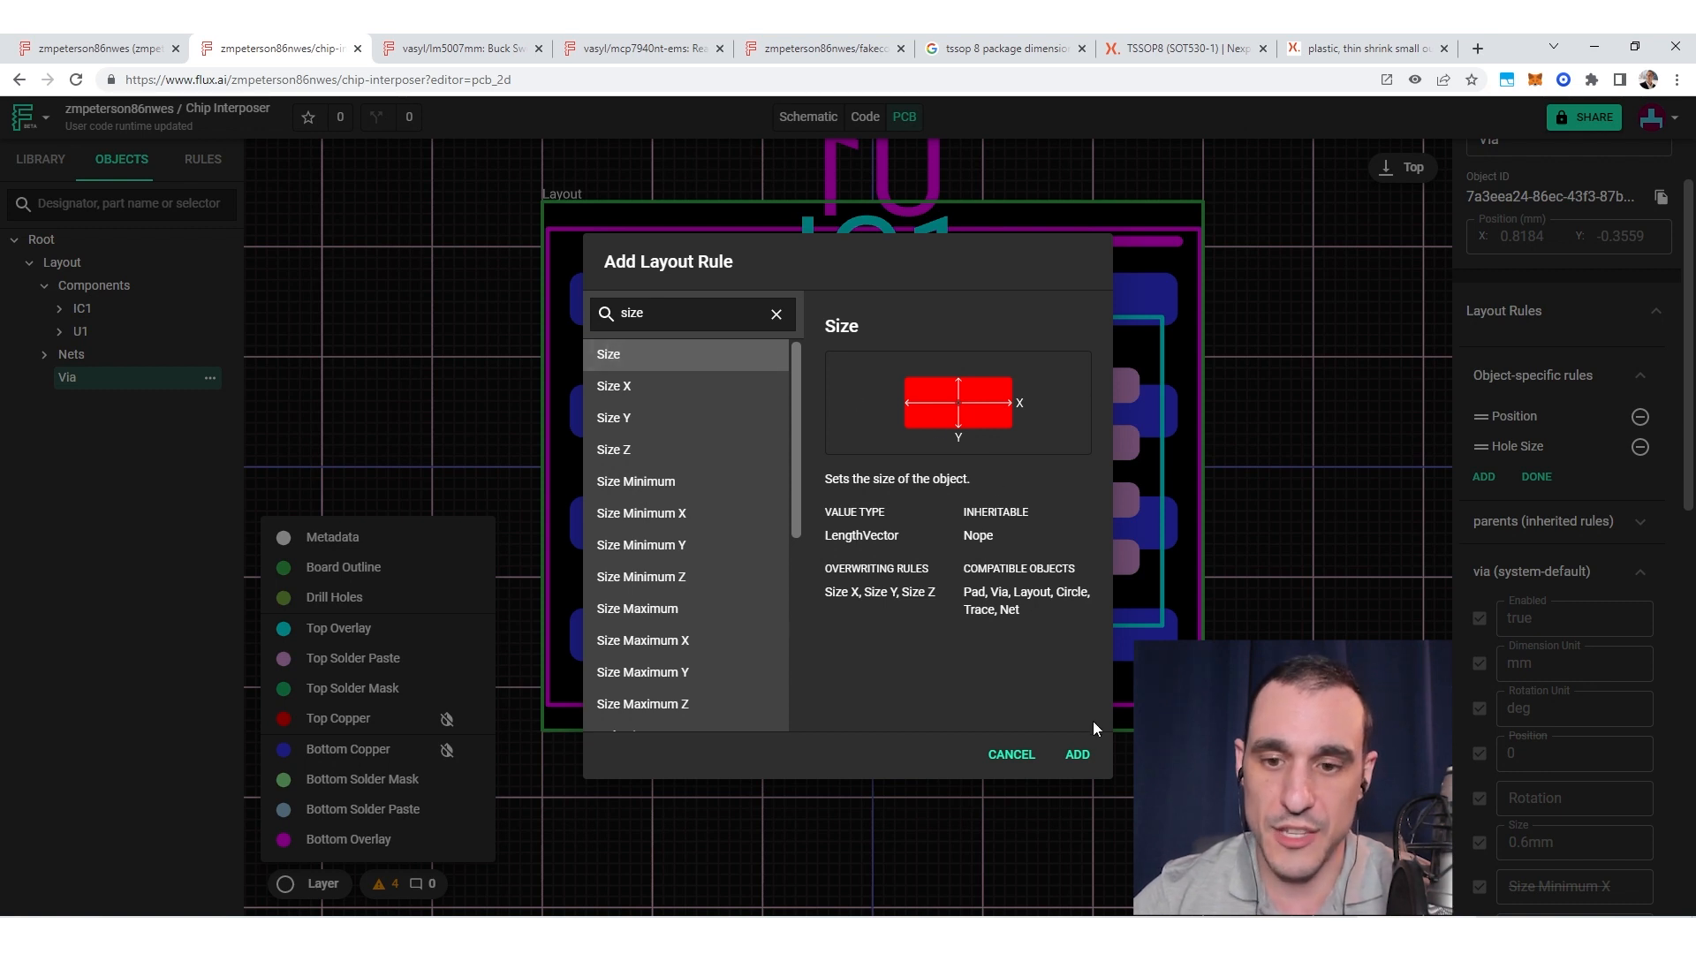
left_click(1077, 755)
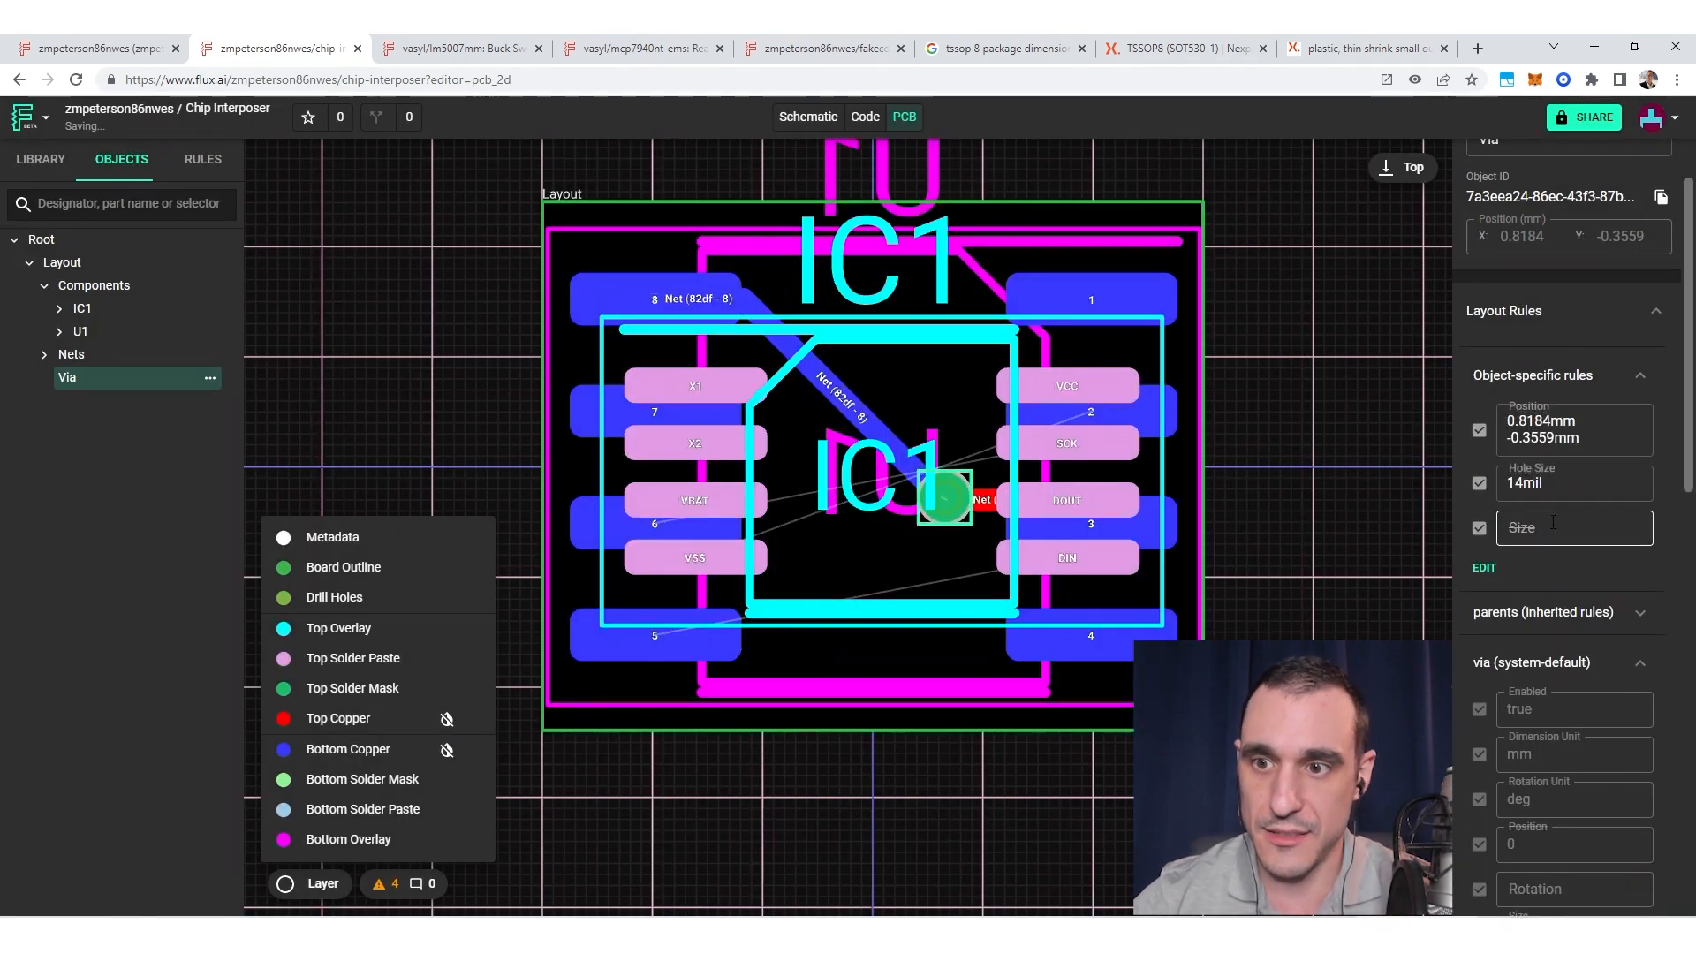
Step: Set the via's overall Size to 22 mil
left_click(1551, 529)
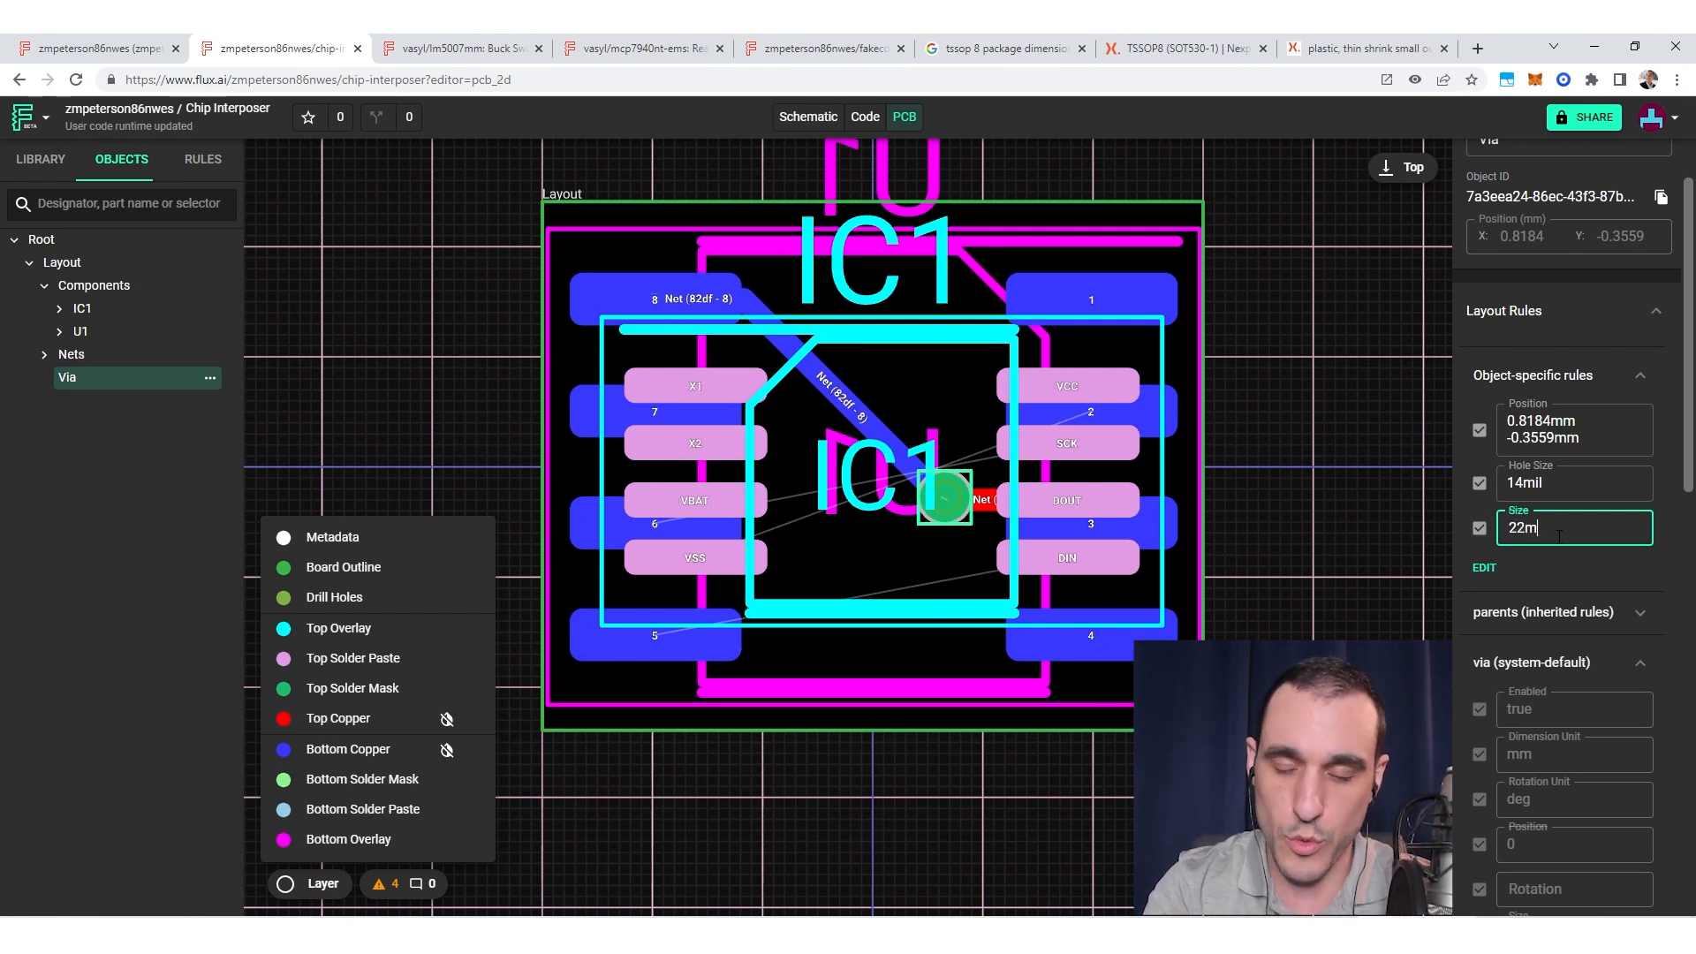
left_click(1285, 539)
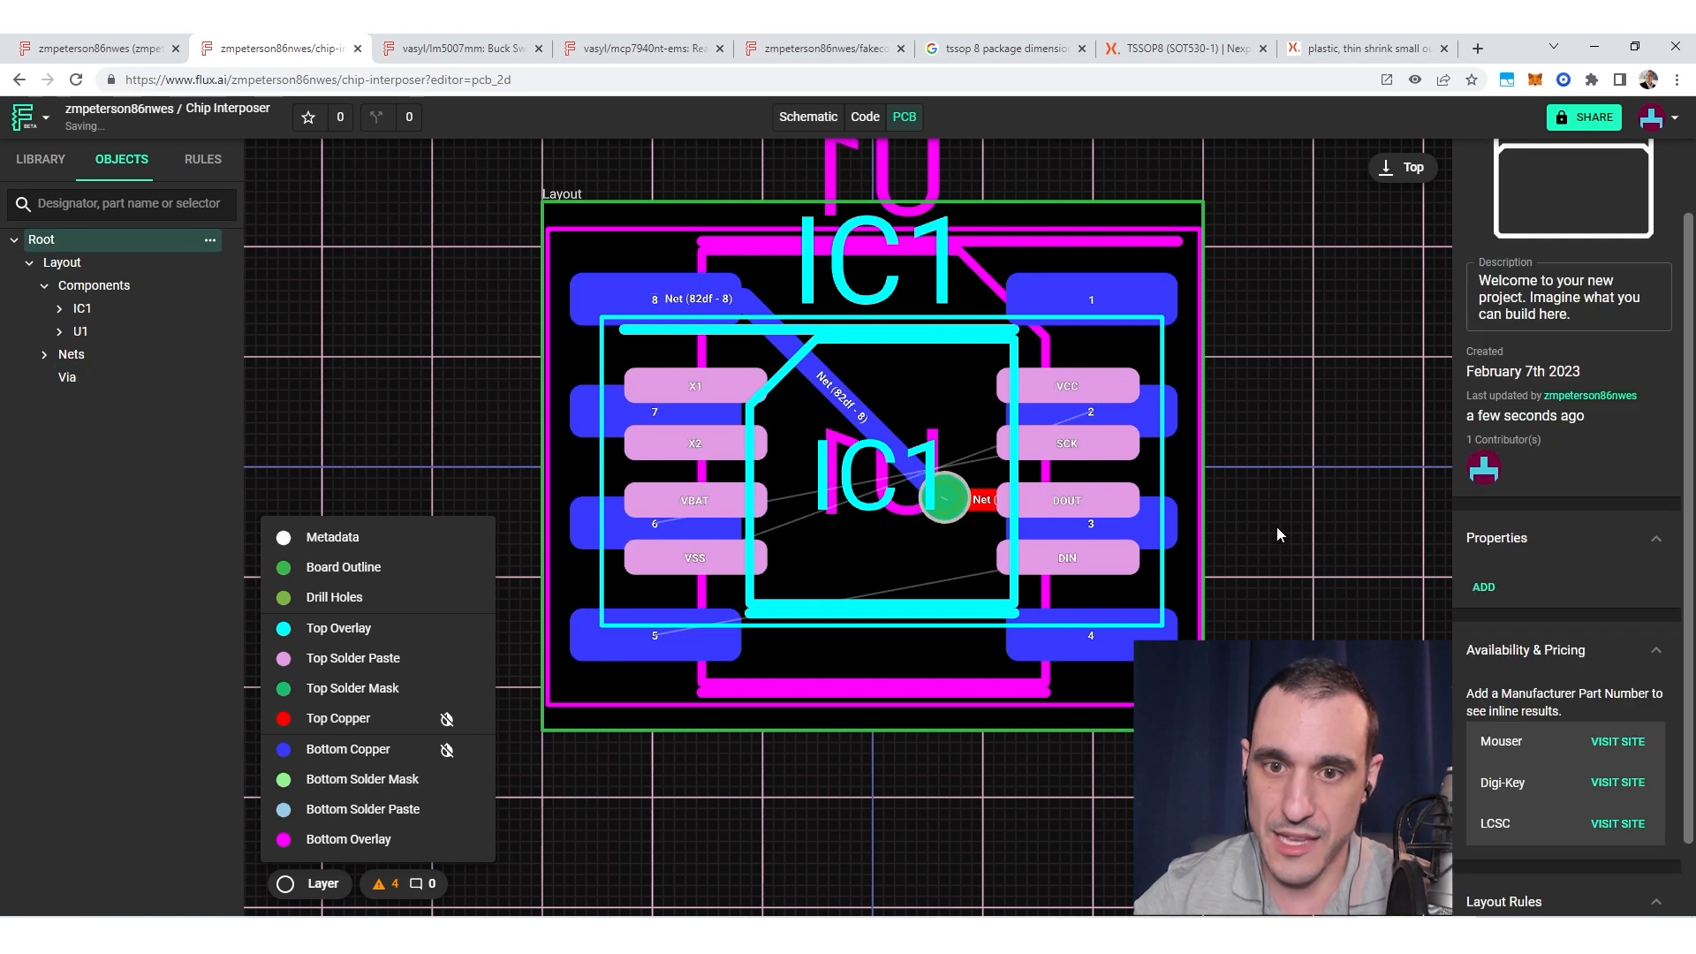
left_click(940, 510)
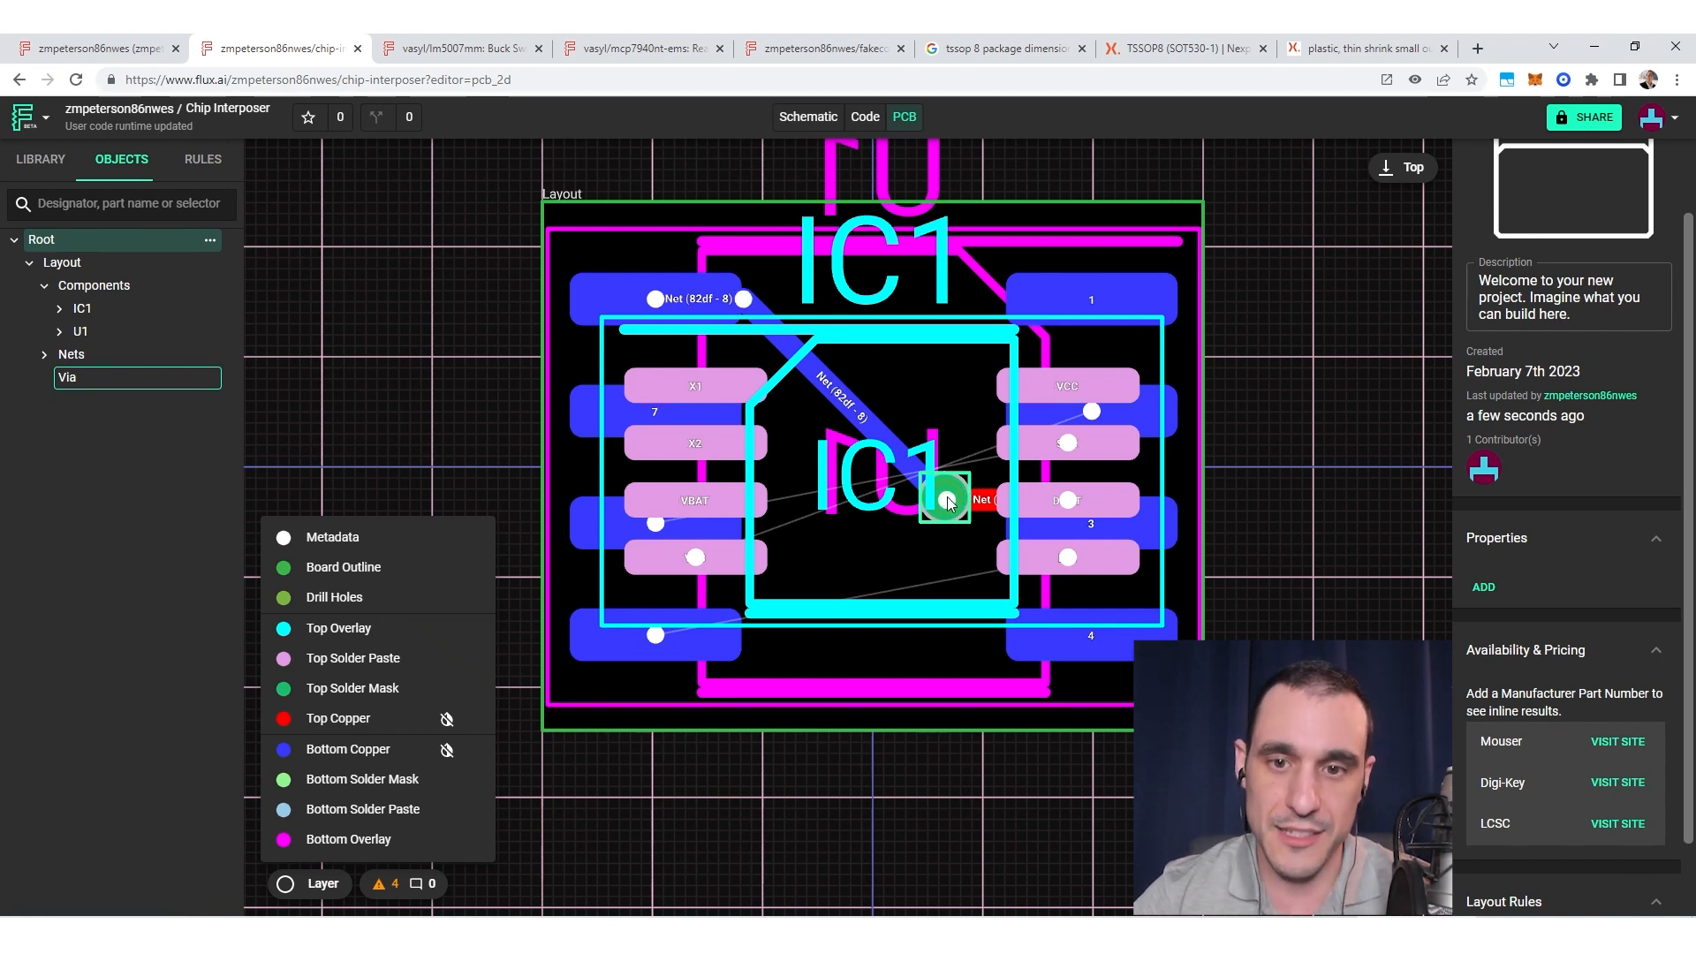
key("Escape")
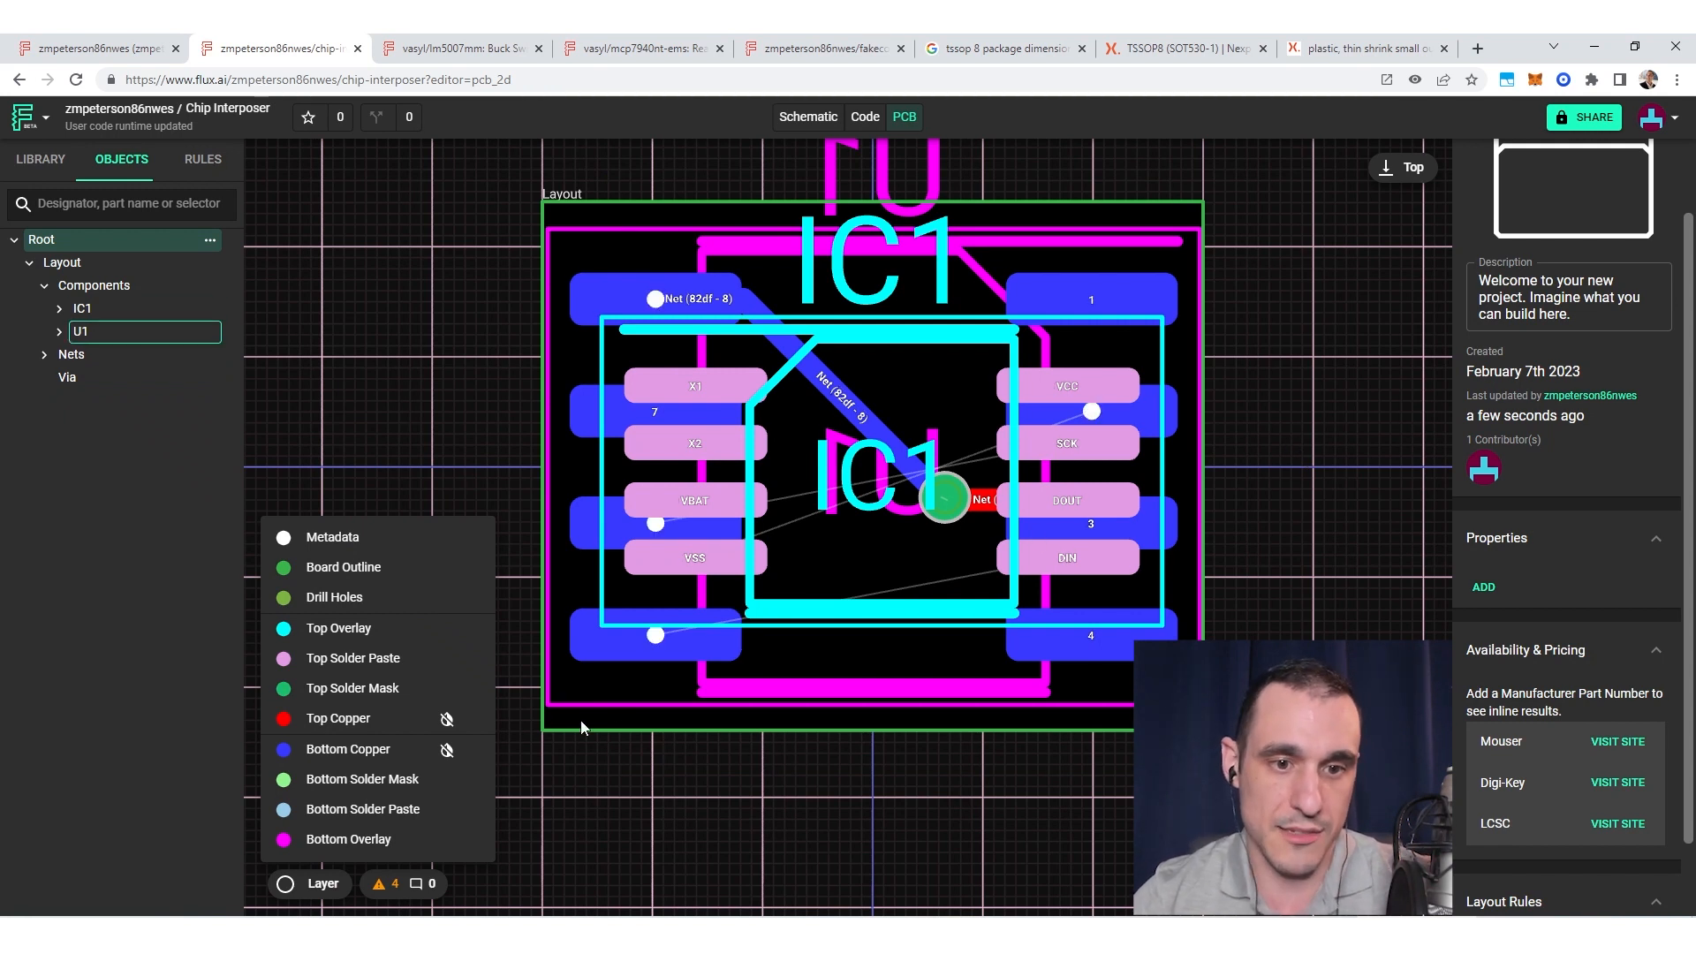
mouse_move(462, 725)
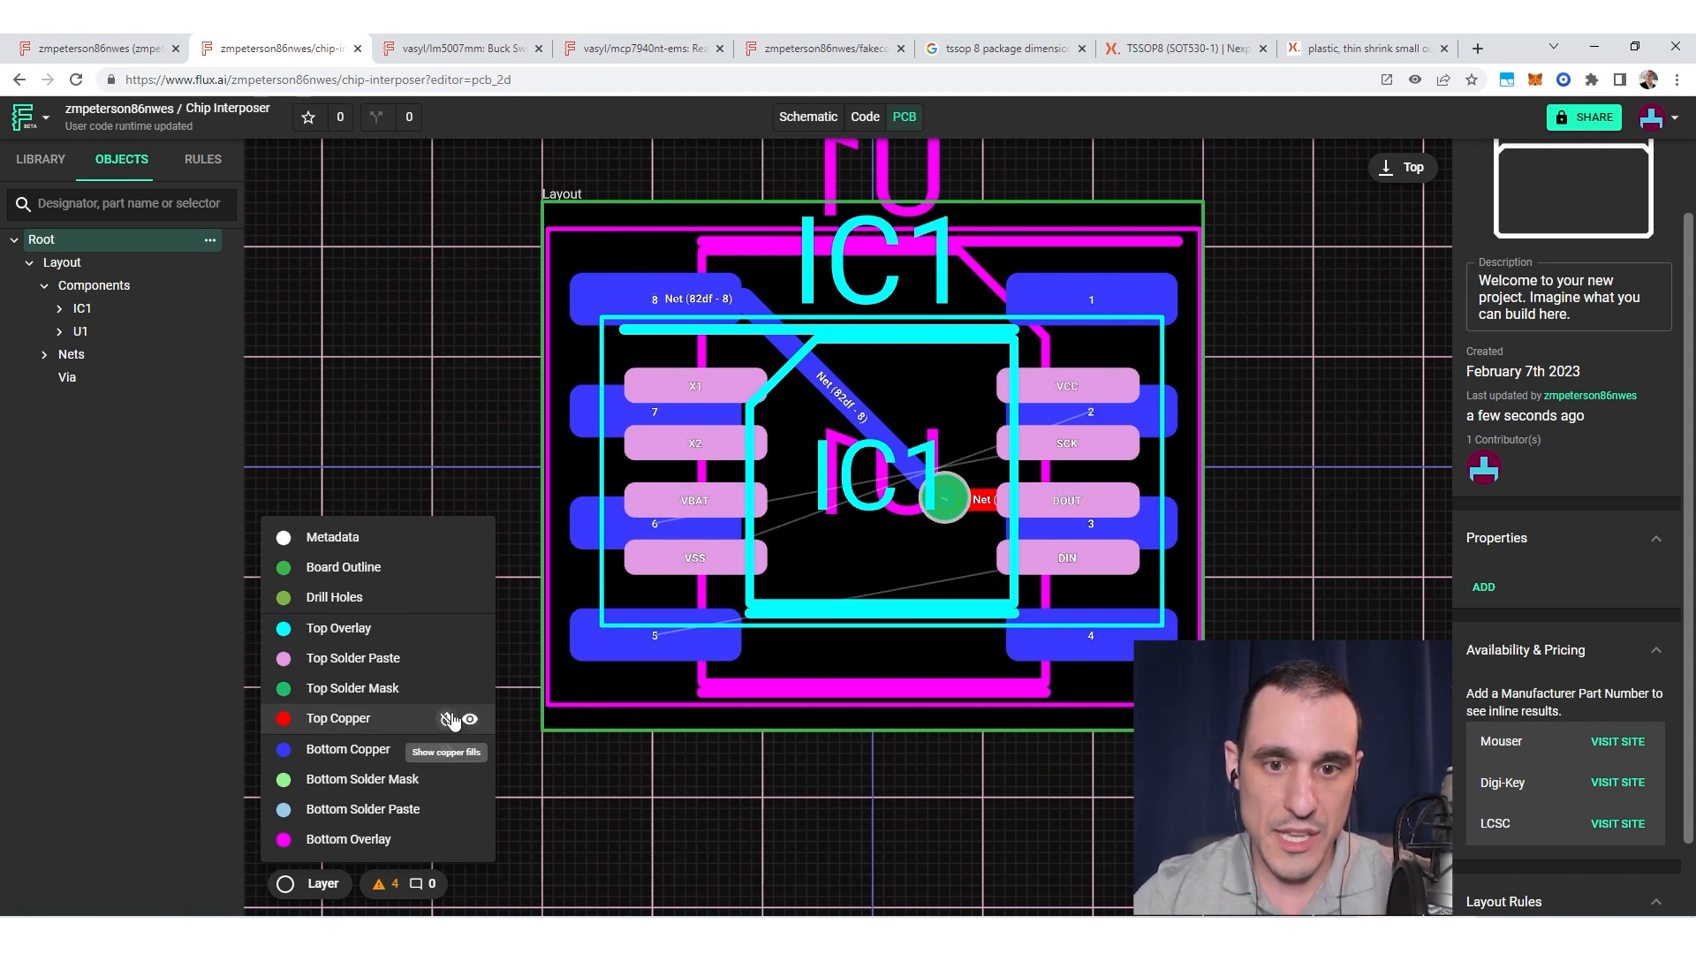
left_click(448, 720)
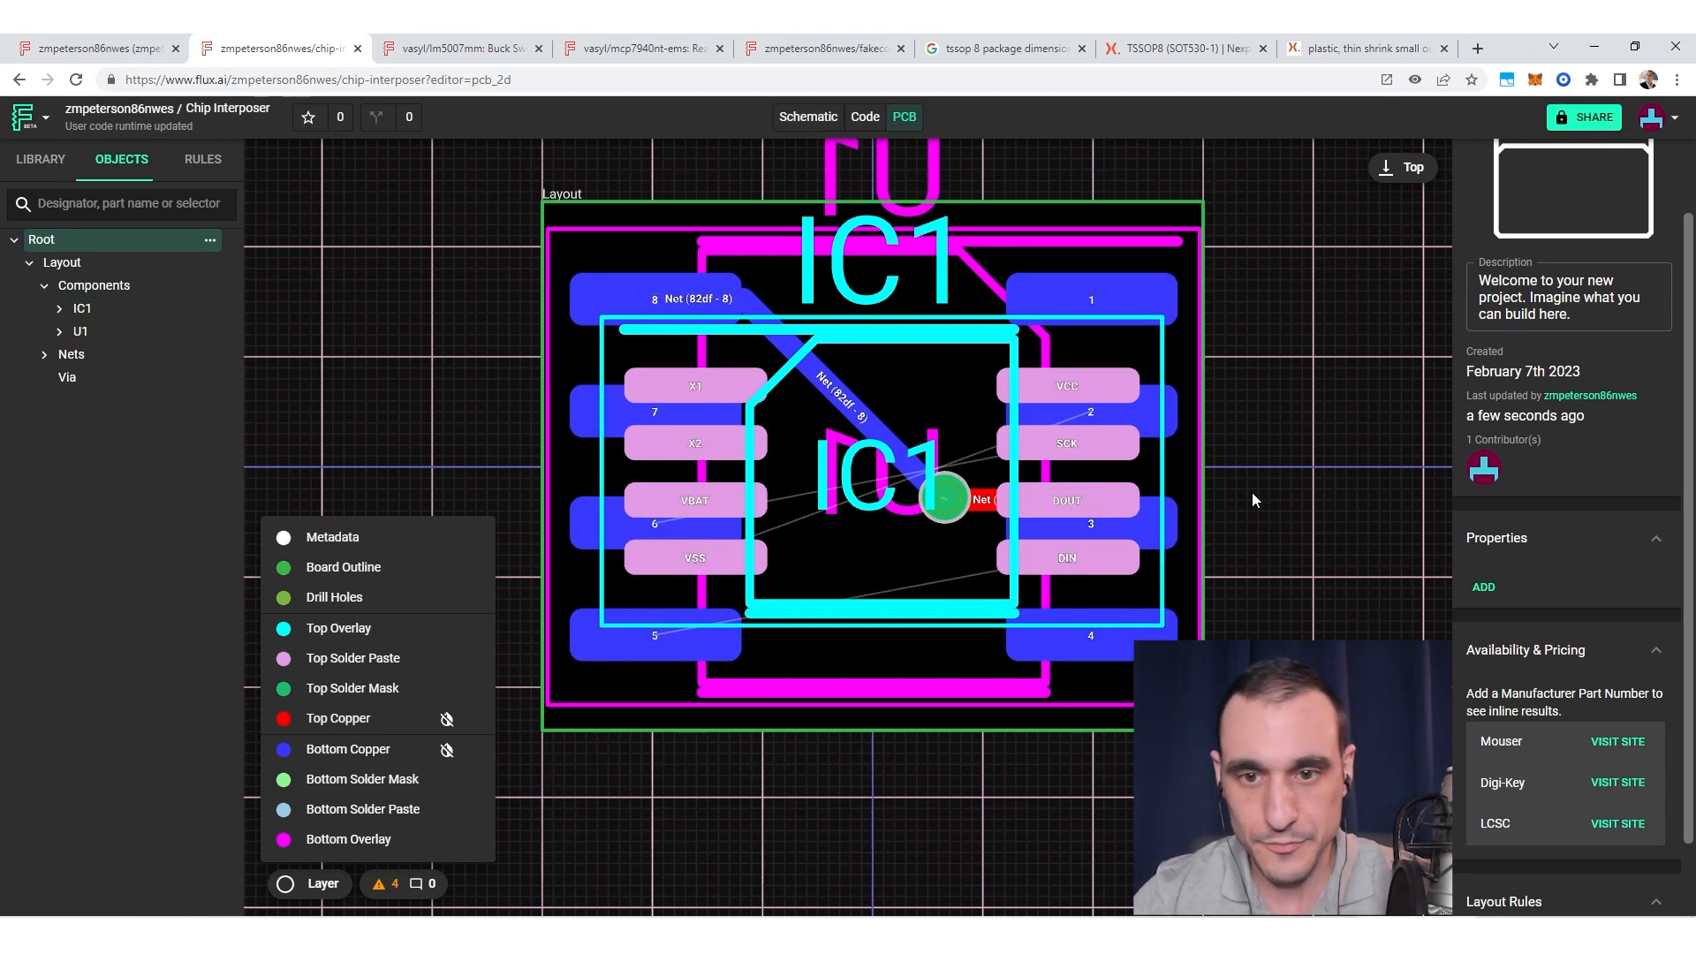
Step: Look through the export formats available for the project
left_click(37, 126)
mouse_move(229, 481)
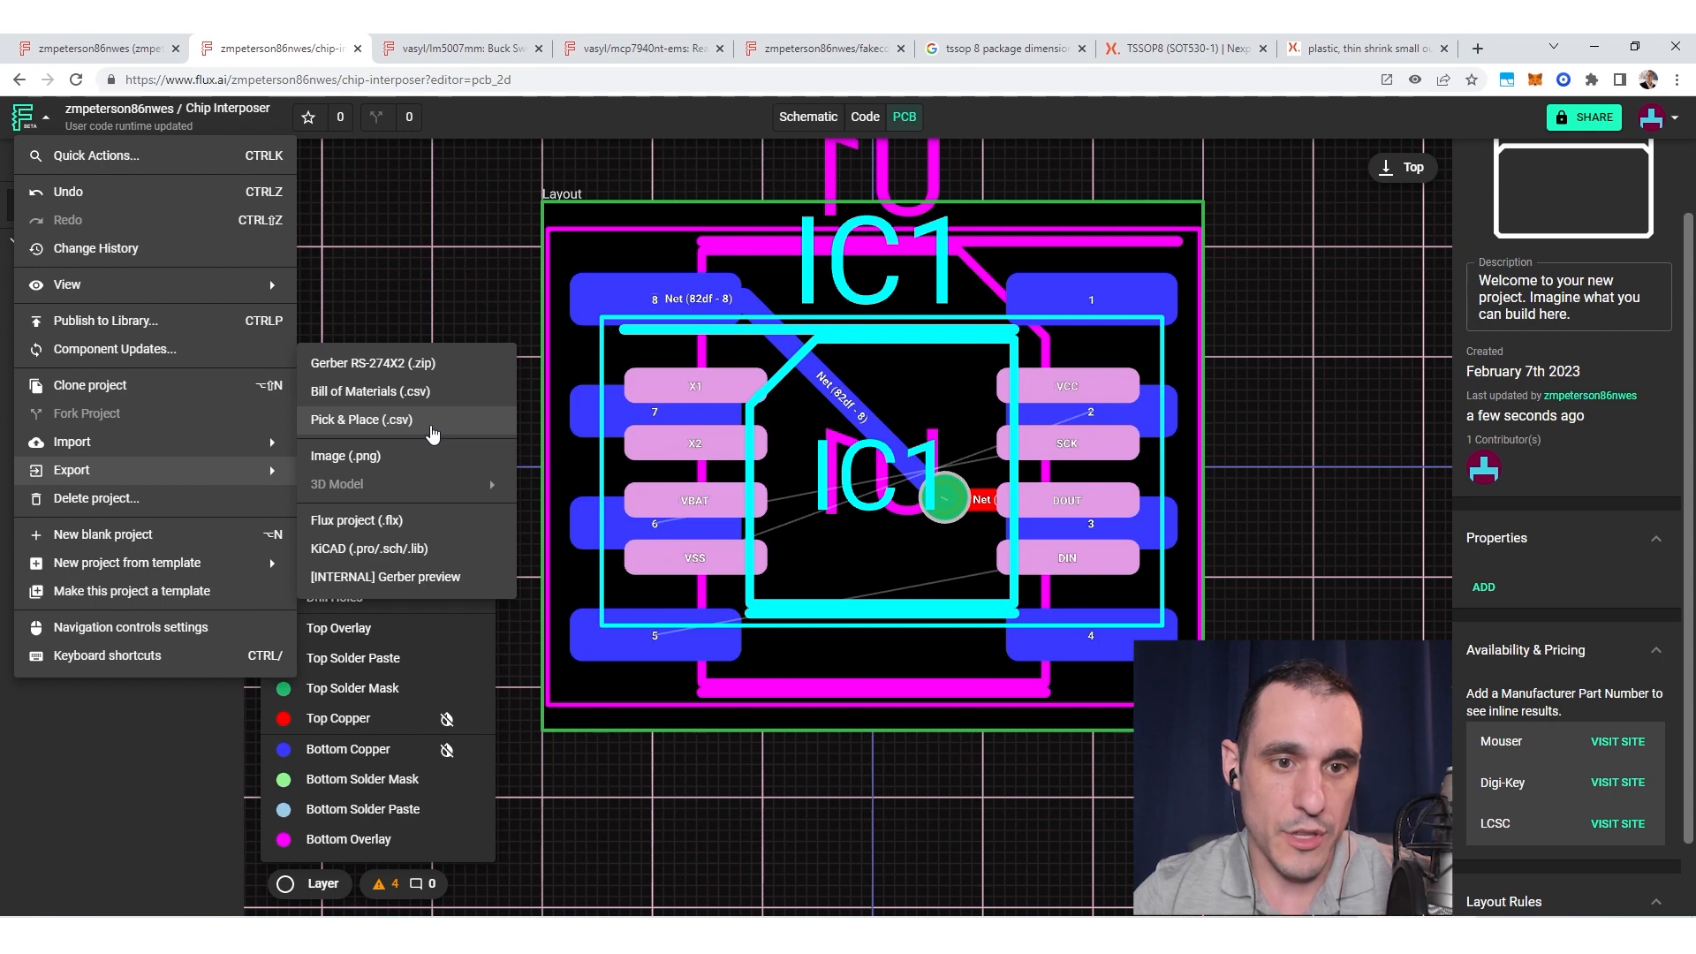
left_click(1219, 428)
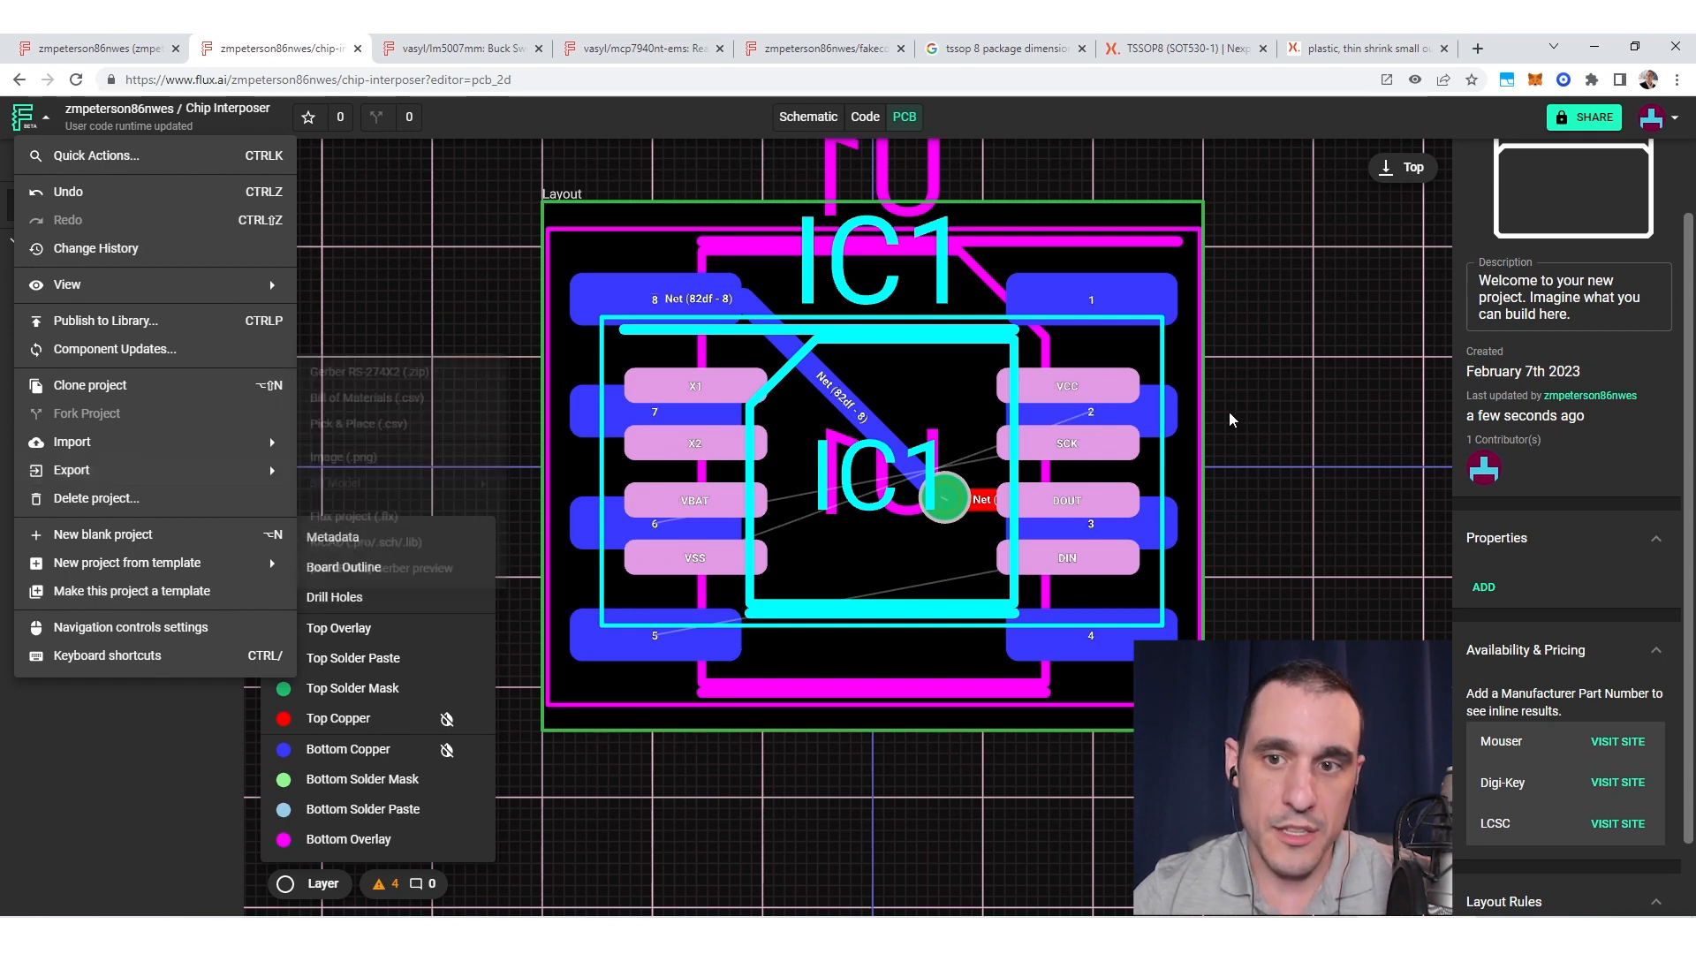
Step: Move U1's reference designator text from above the board to inside the upper part of the board outline
scroll(1254, 442, "up", 2)
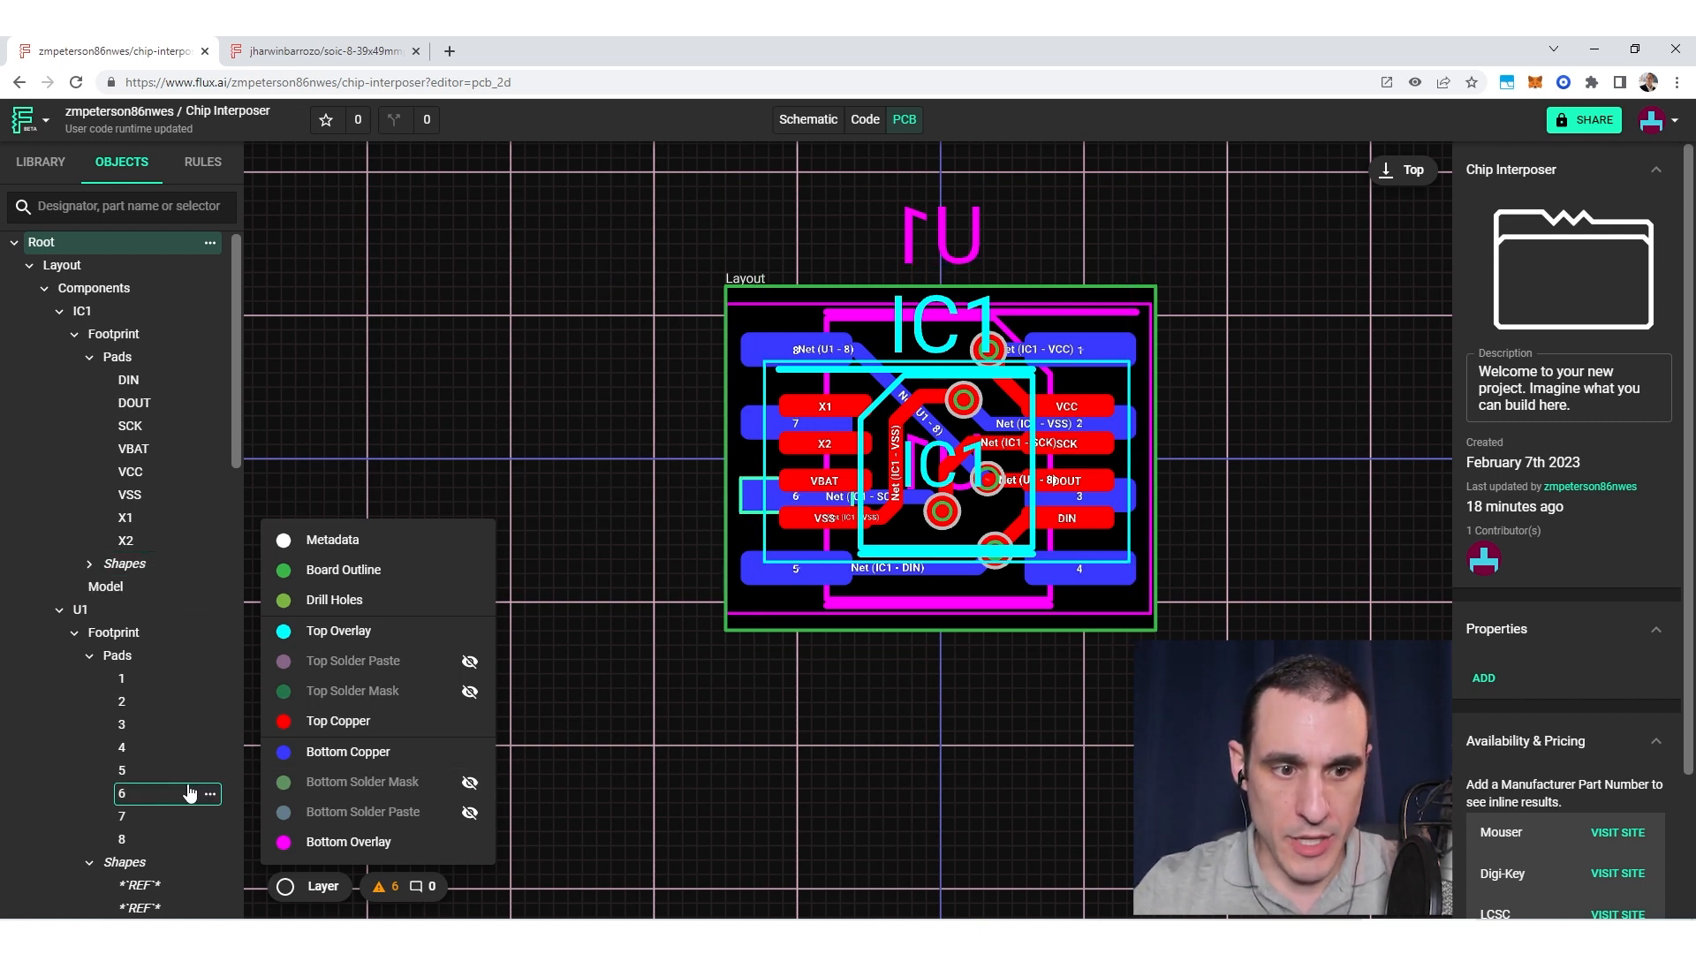
scroll(183, 788, "down", 1)
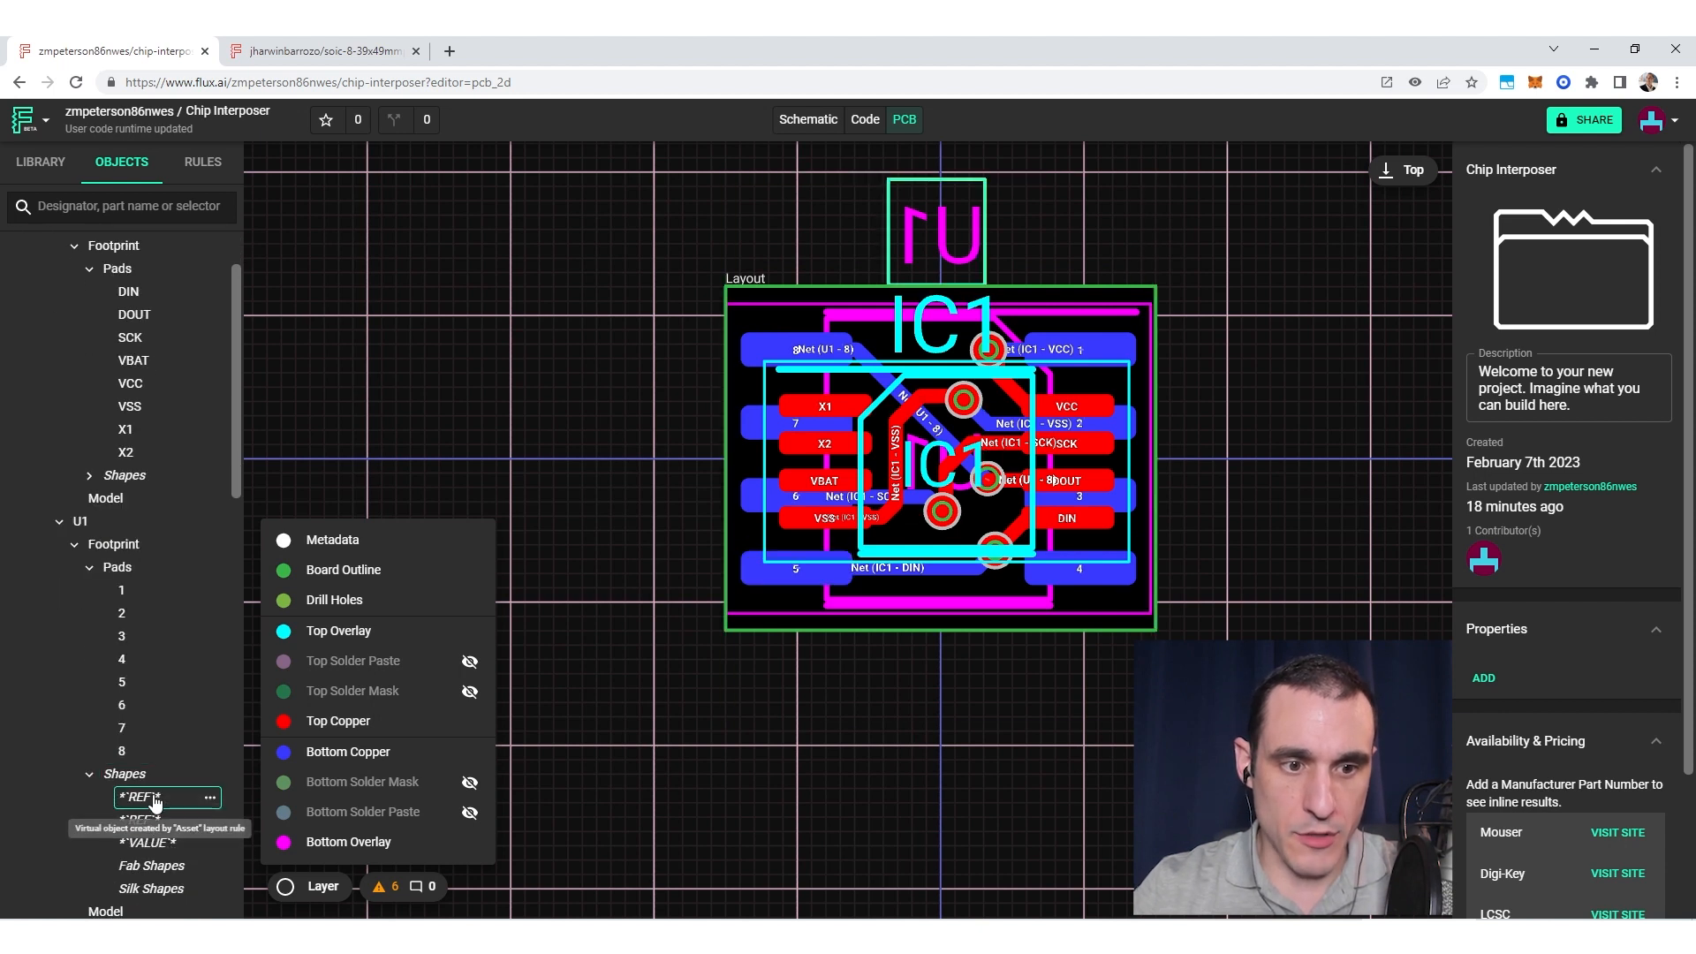
left_click(156, 799)
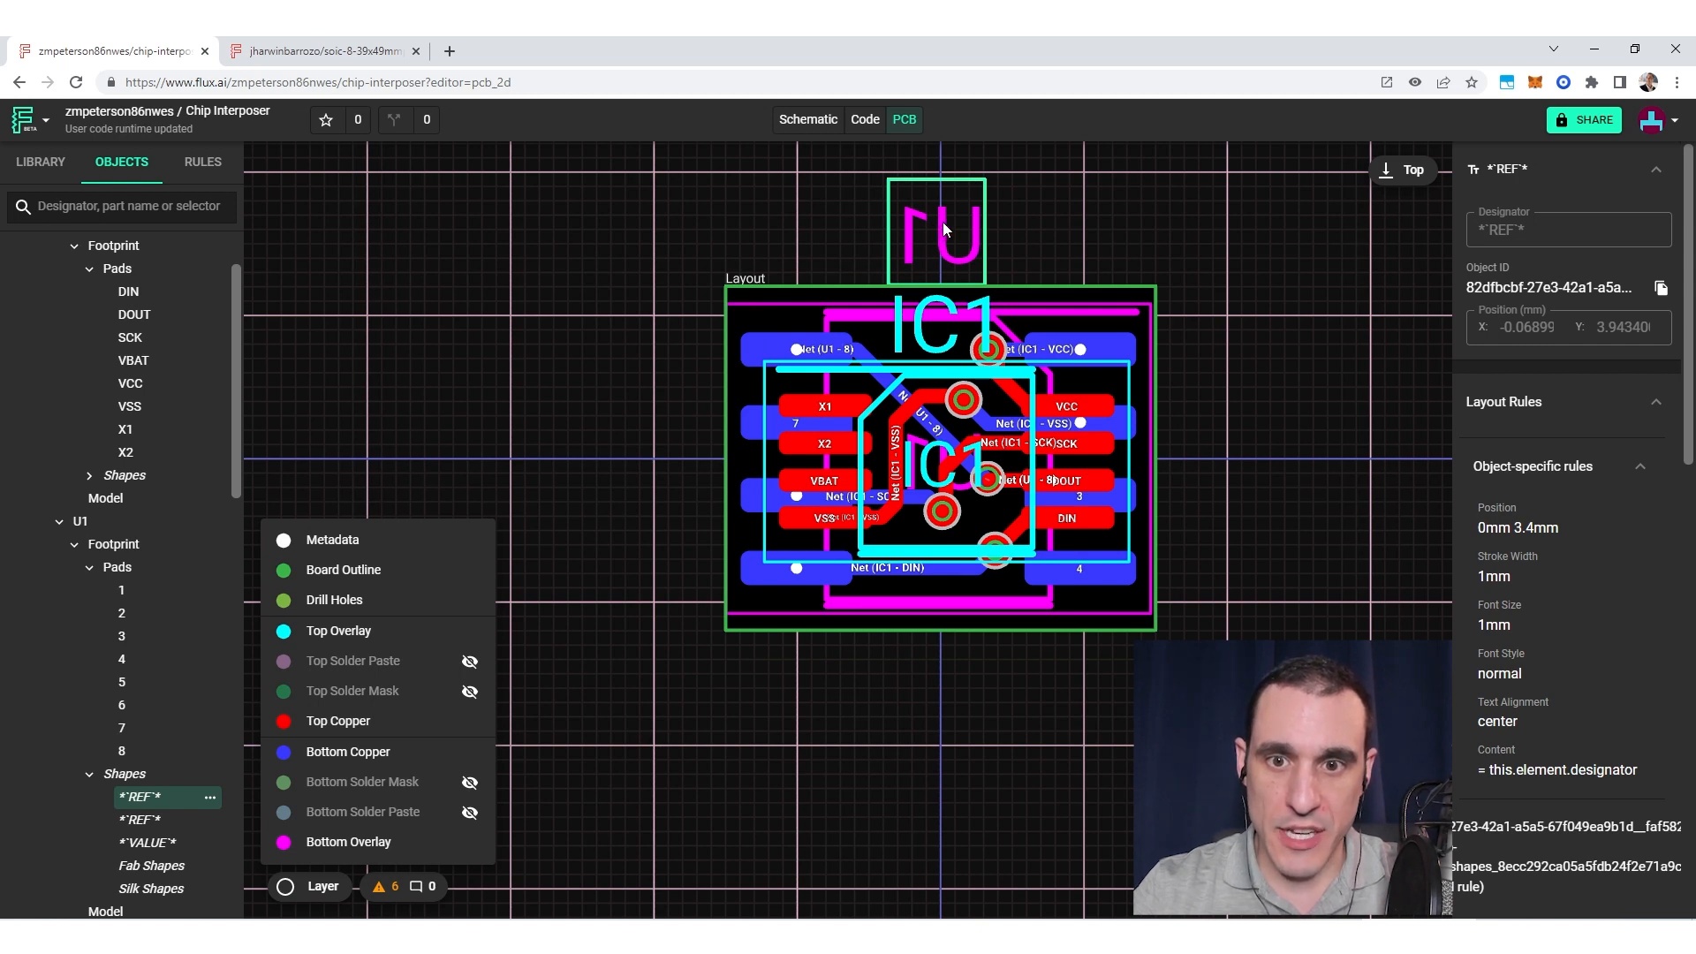
left_click_drag(943, 227, 945, 355)
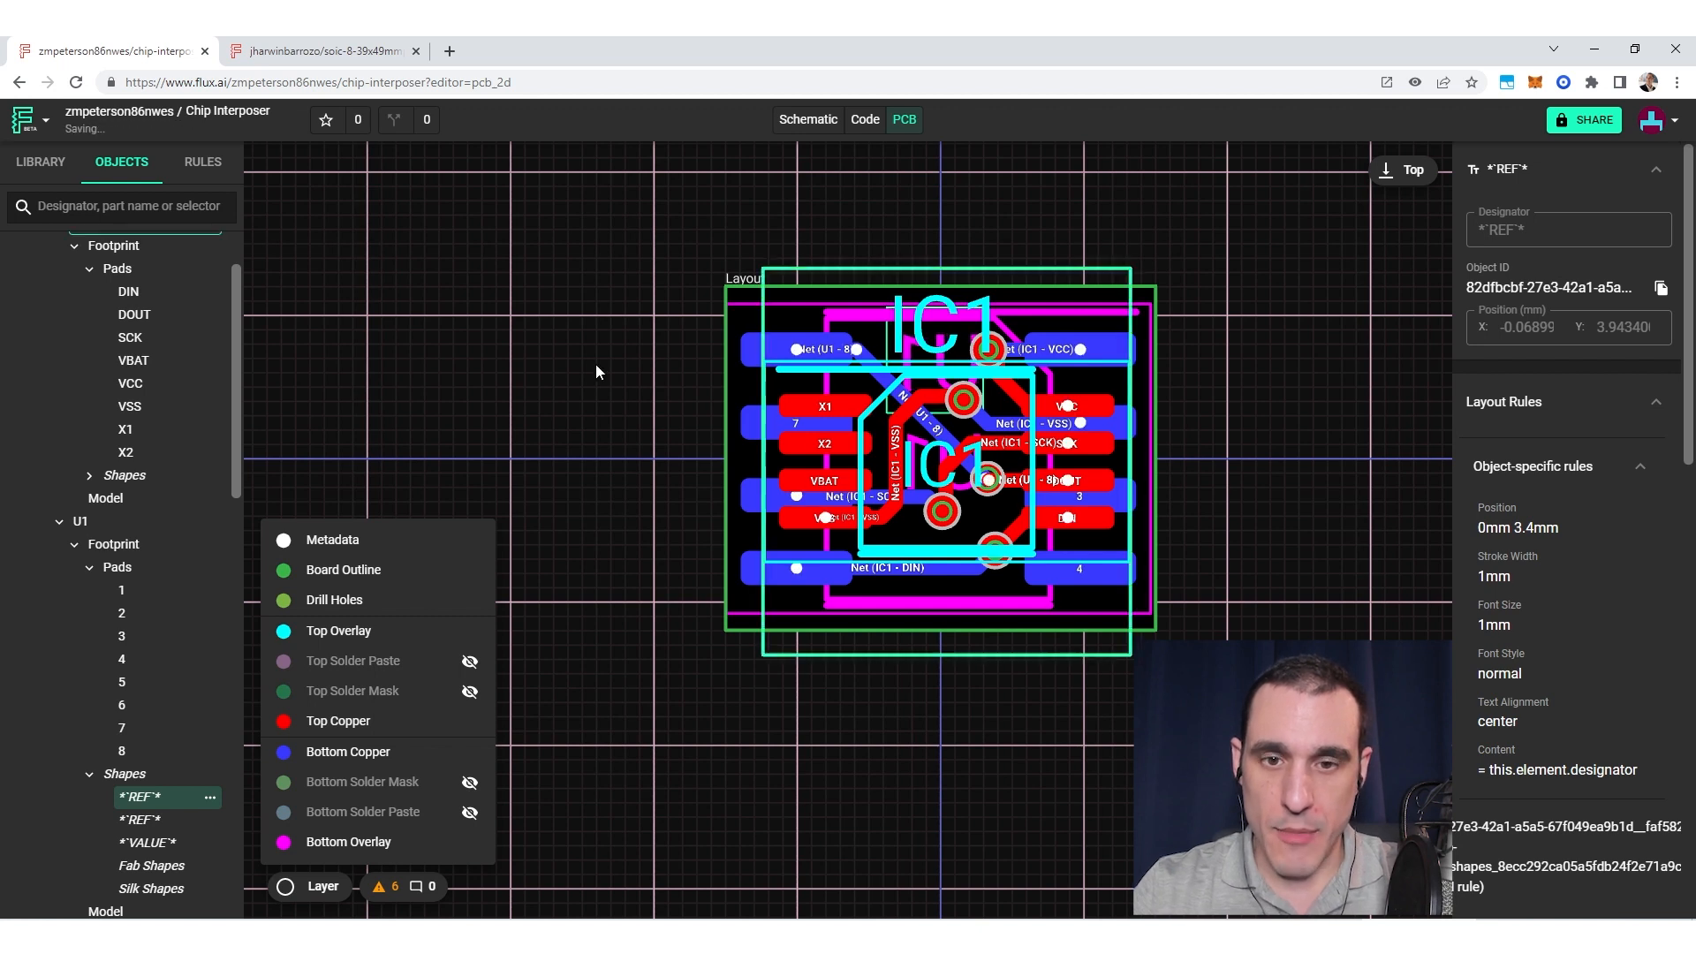
left_click(1148, 331)
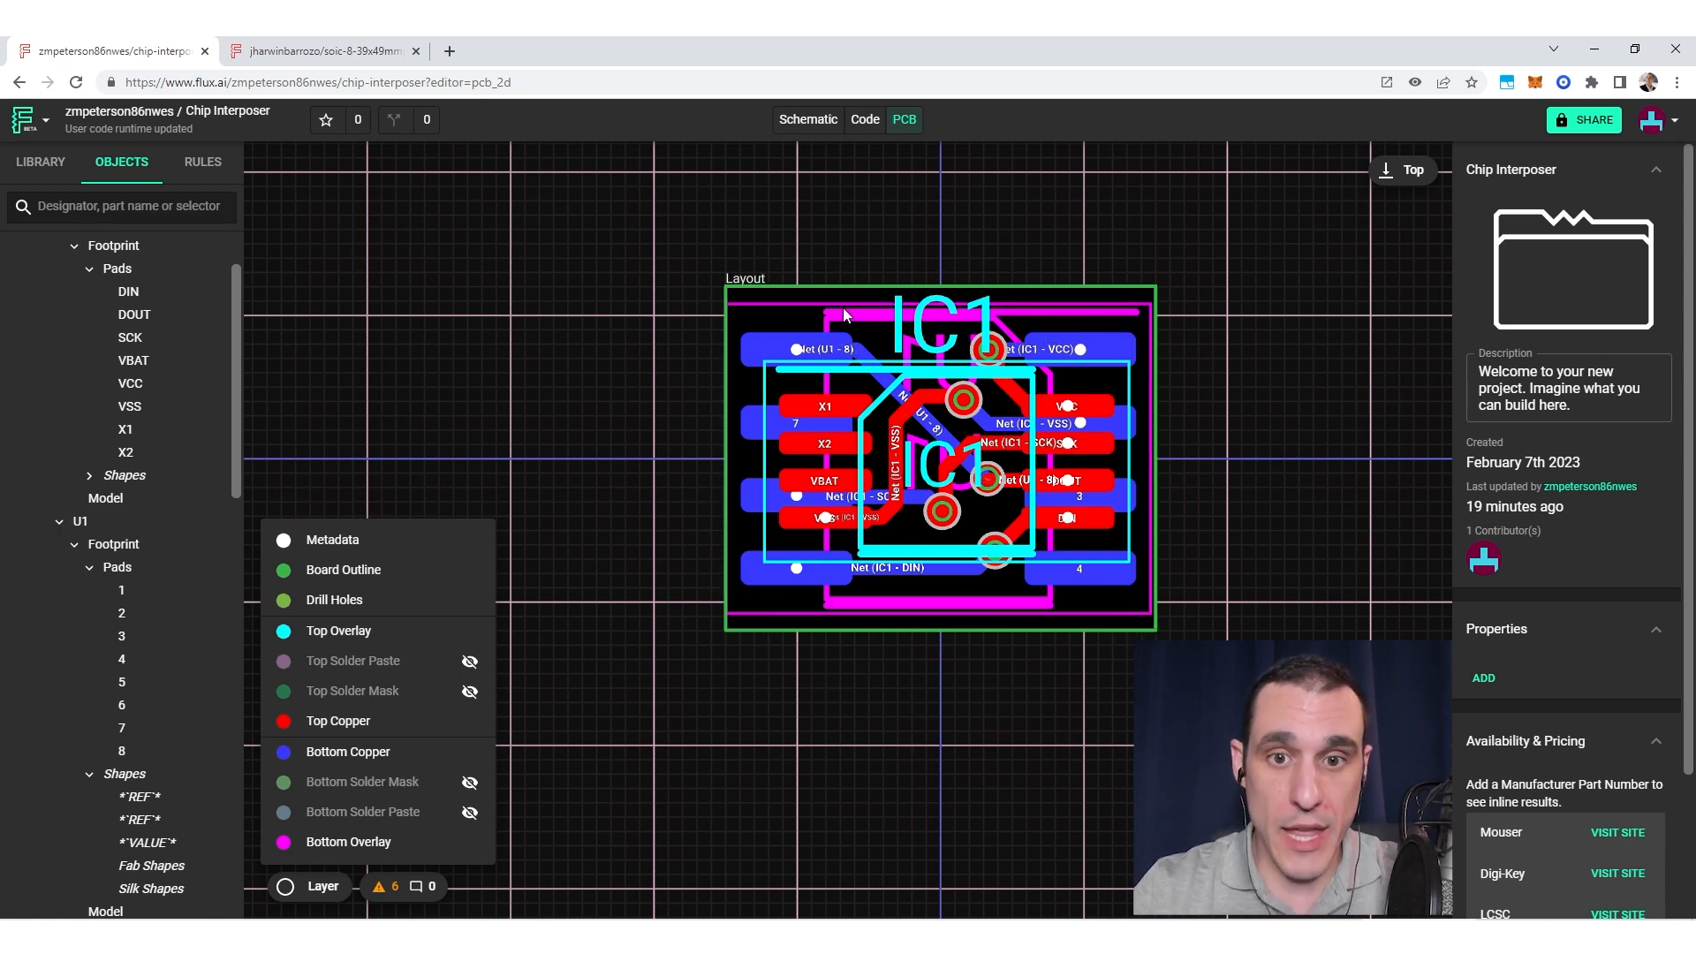
left_click(983, 324)
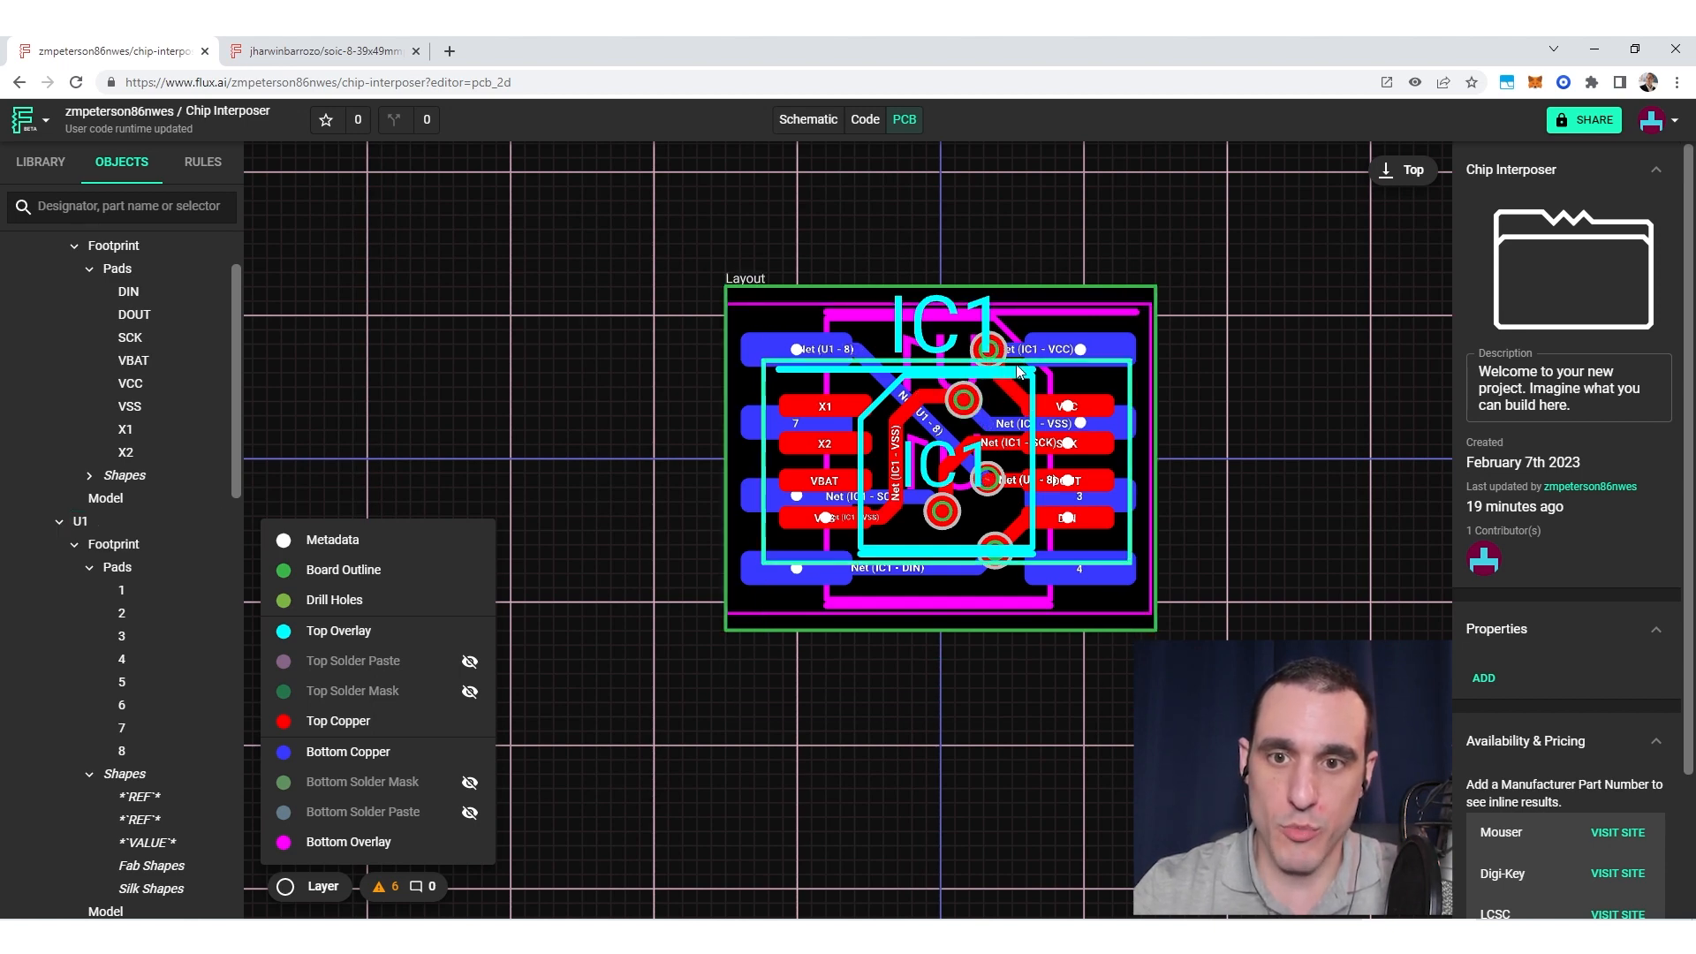
scroll(1041, 386, "up", 5)
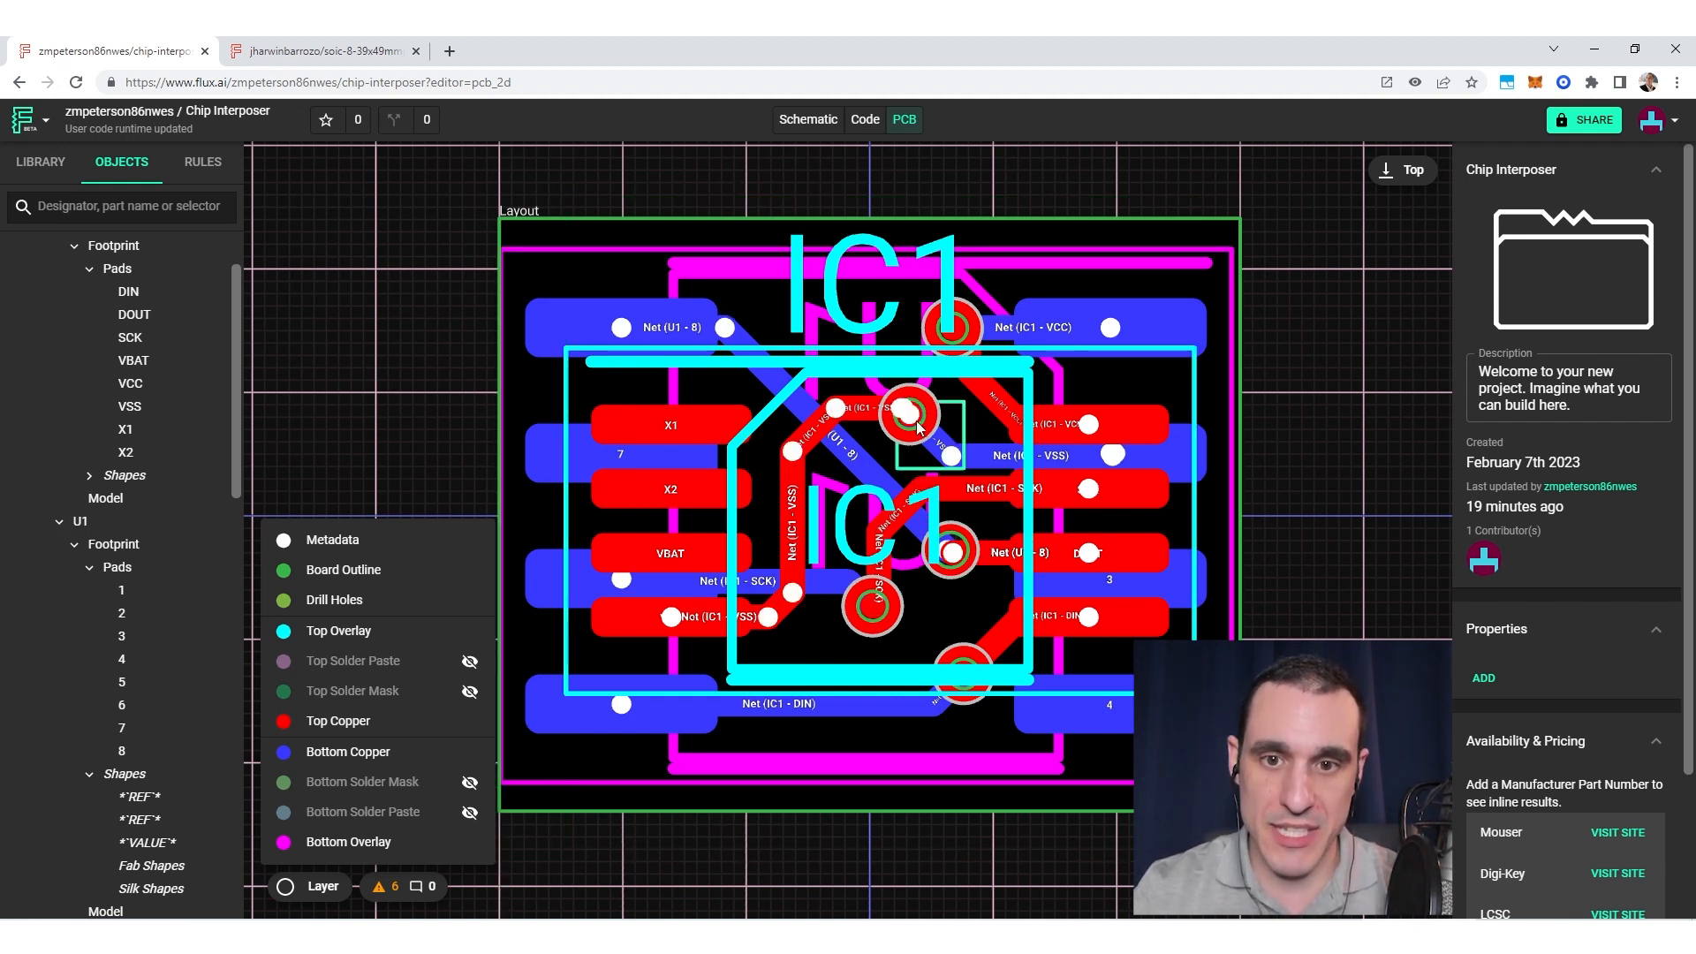
scroll(967, 602, "down", 4)
right_click_drag(1222, 662, 1195, 612)
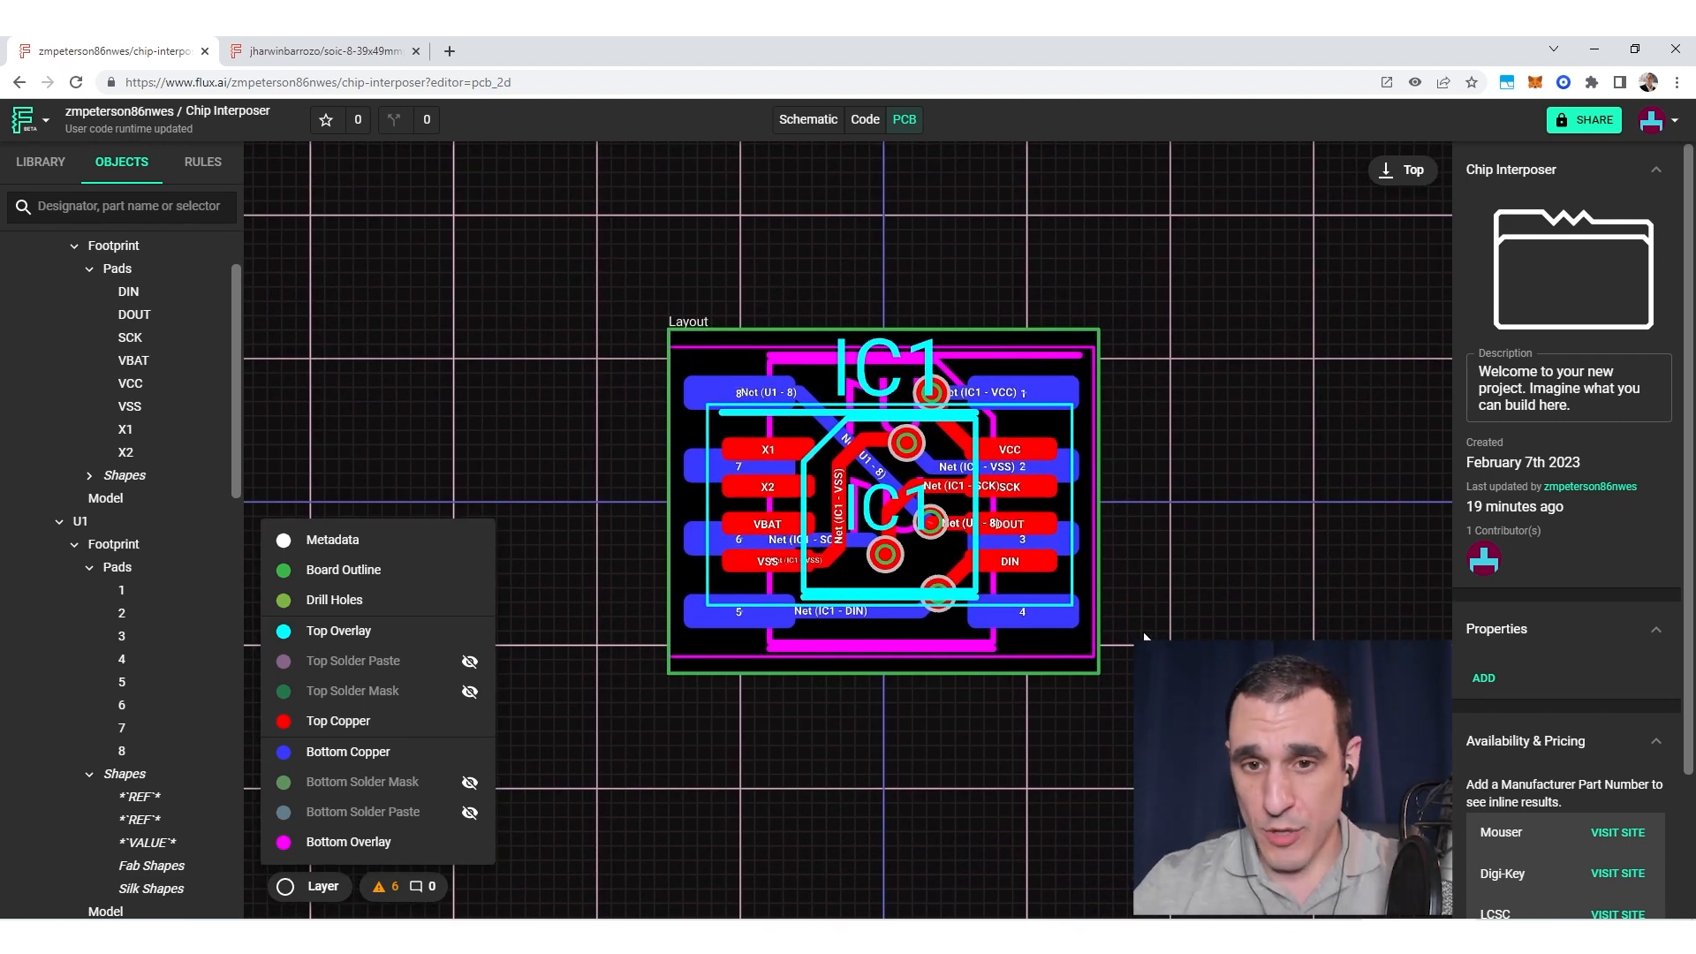